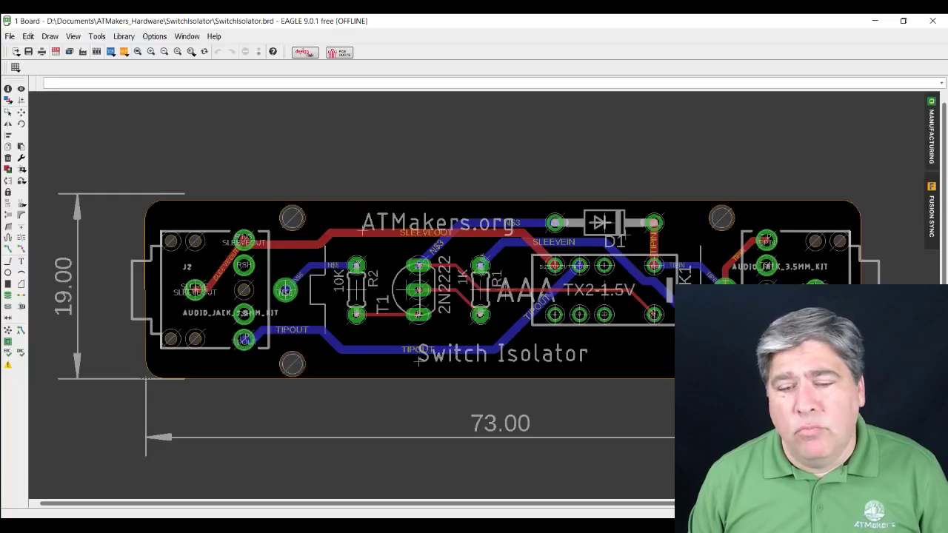
Minimize the Control Panel and bring the blank untitled.sch schematic to the front with no group selection active
left_click(294, 54)
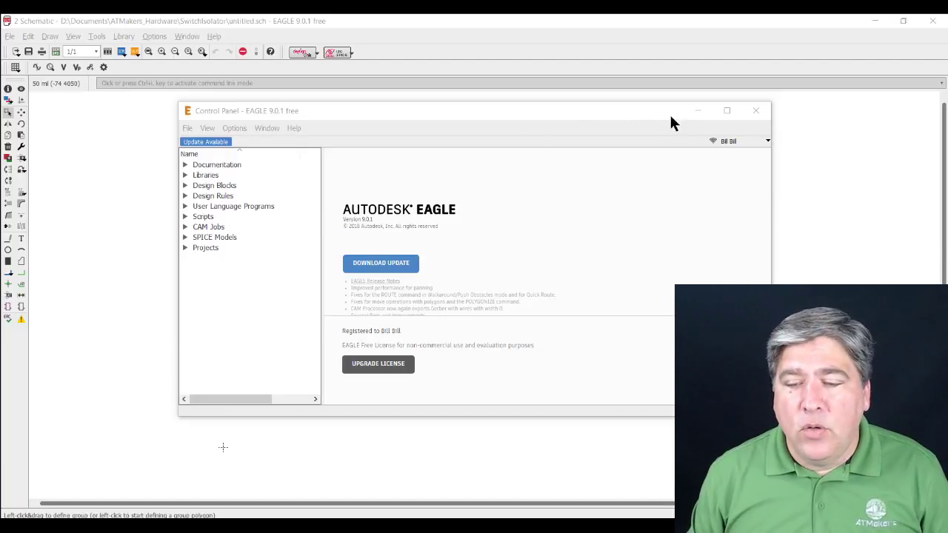
left_click(698, 110)
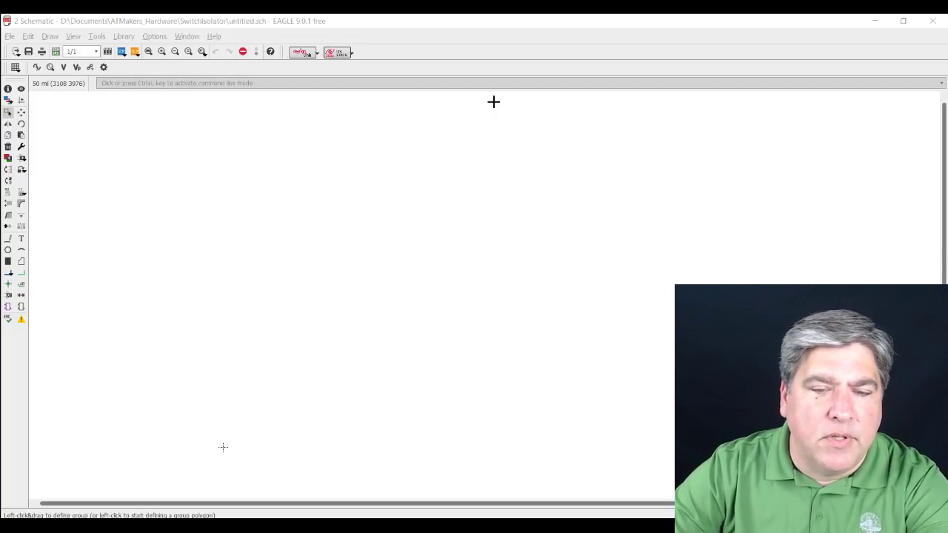
left_click(434, 16)
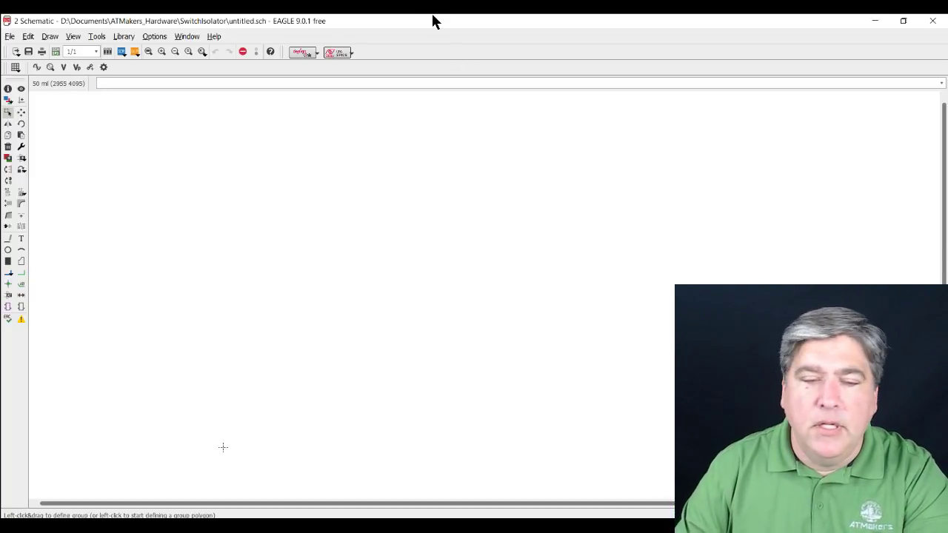
left_click(459, 144)
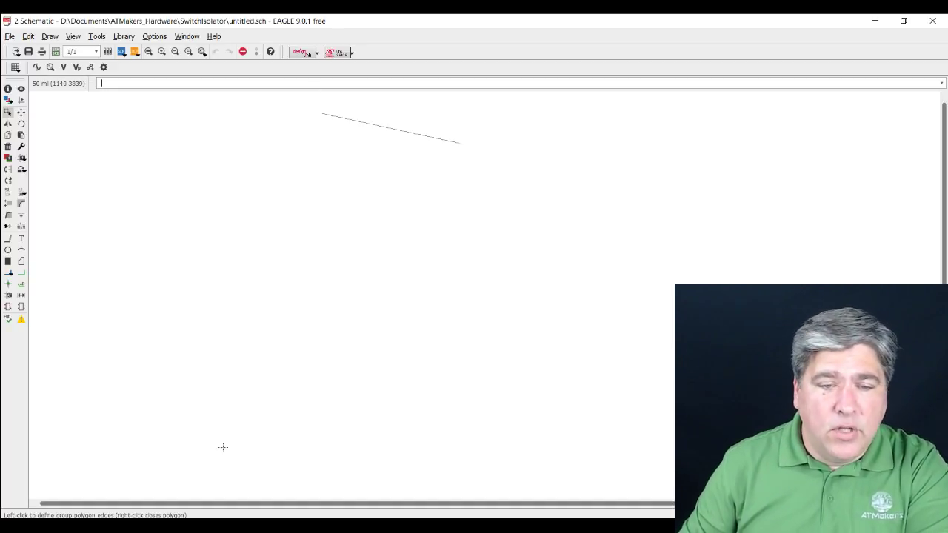
key("Escape")
Switch to the web browser and examine the ATMakers Facebook post's breadboard diagram, parts list and schematic image, then minimize the browser
key("alt+Tab")
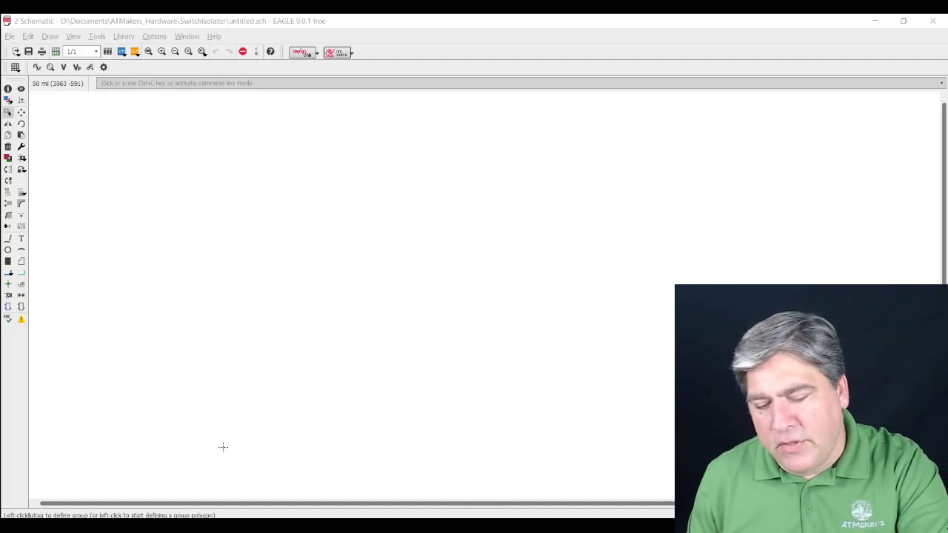
mouse_move(412, 525)
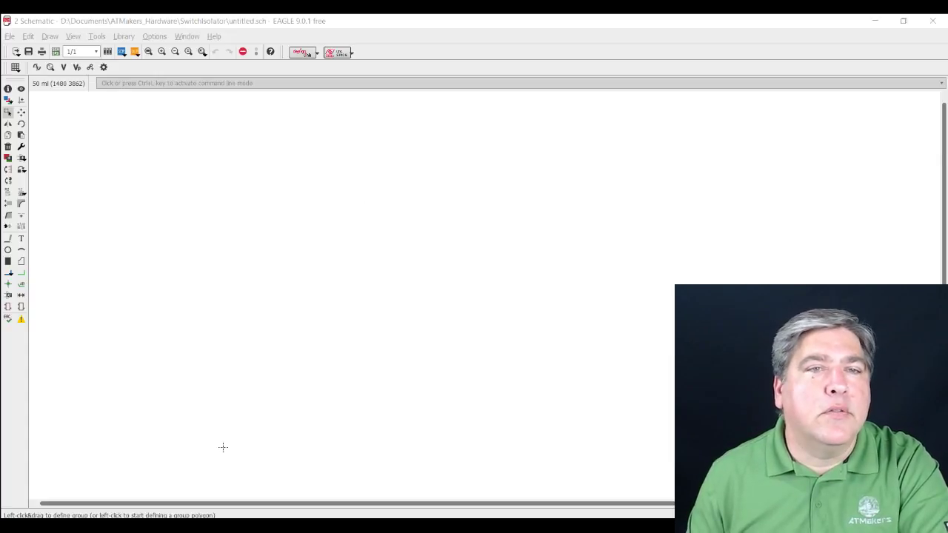
left_click_drag(0, 17, 382, 27)
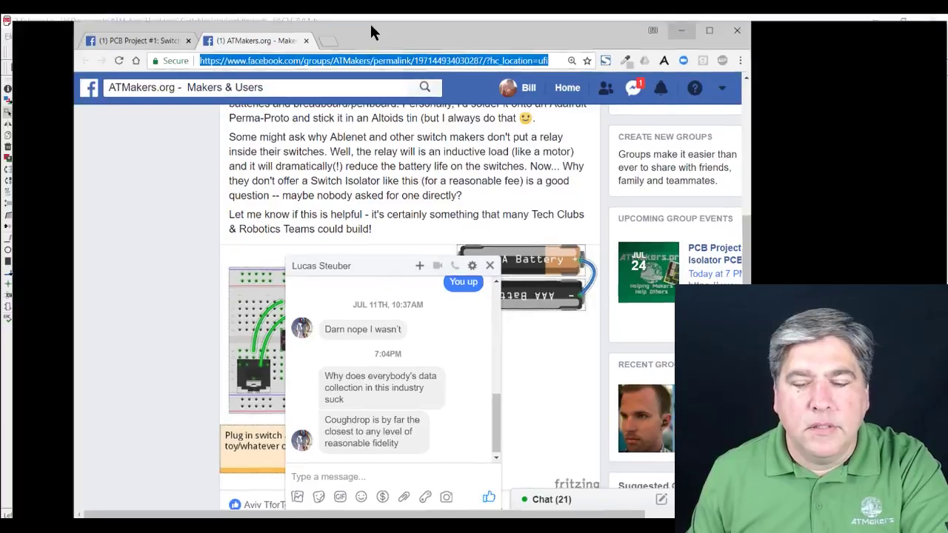
double_click(370, 21)
left_click(683, 274)
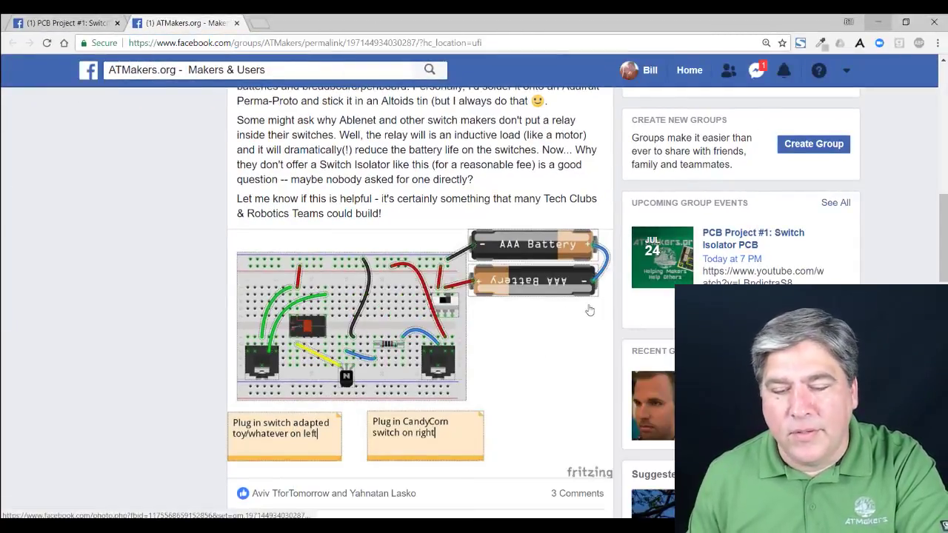
scroll(355, 311, "down", 6)
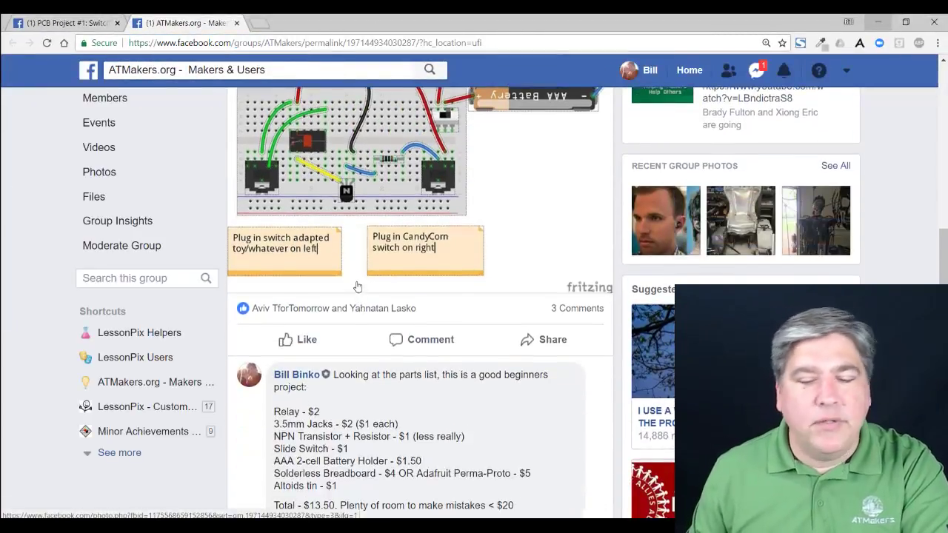
scroll(358, 289, "down", 1)
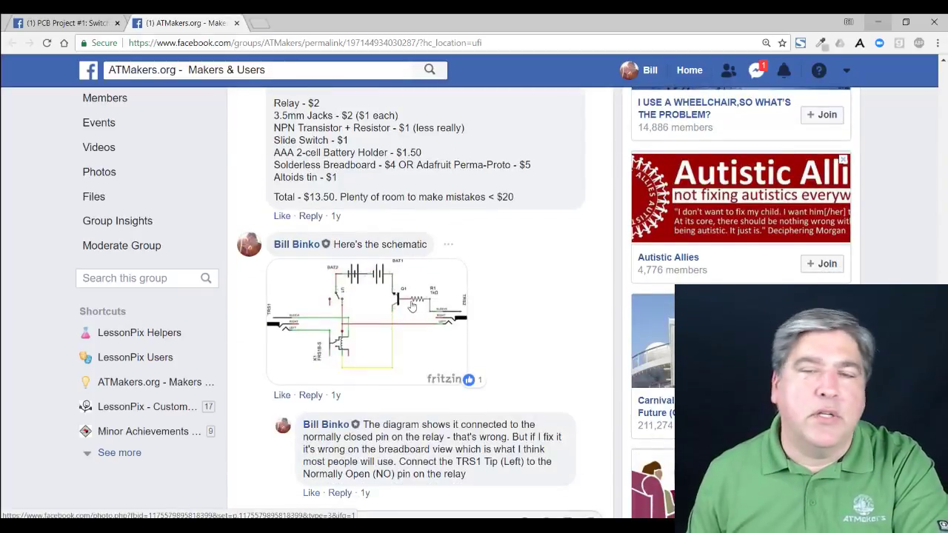
scroll(411, 306, "up", 5)
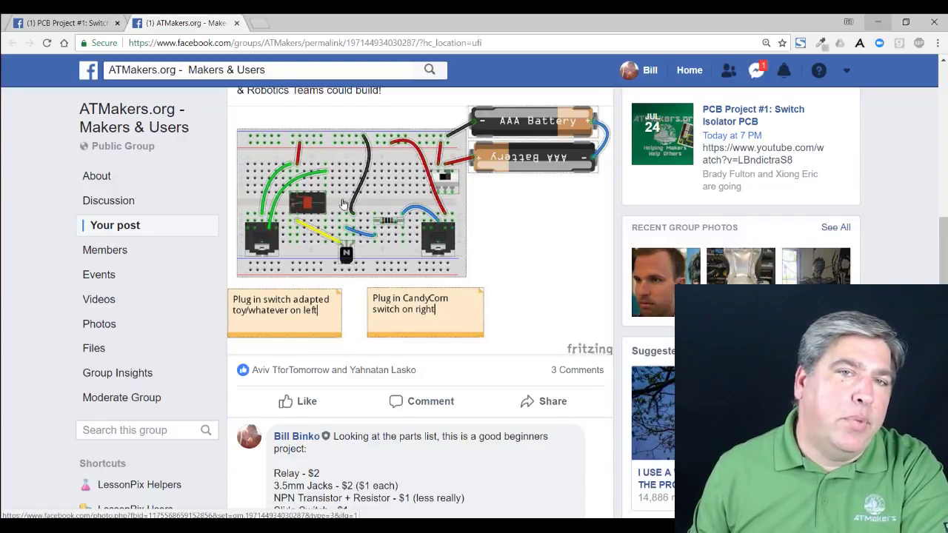
scroll(345, 201, "up", 2)
scroll(376, 195, "up", 1)
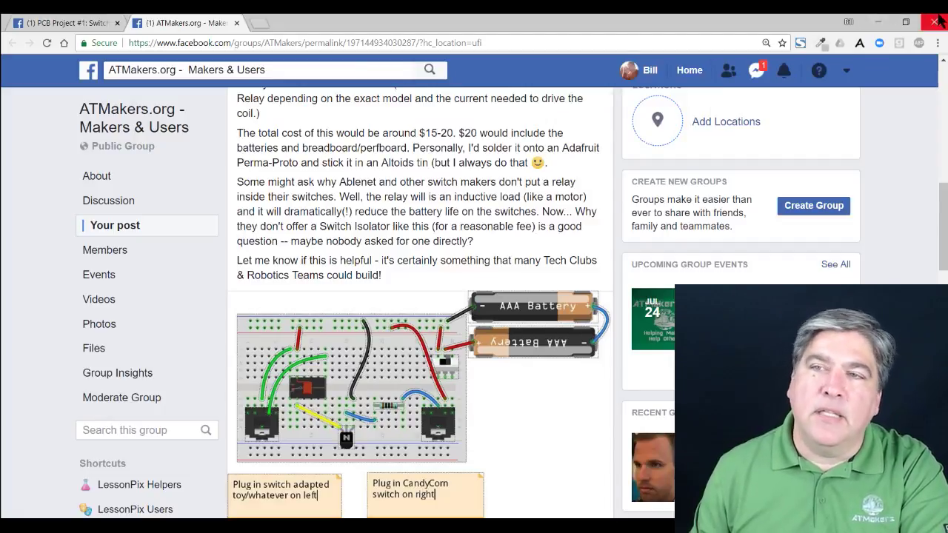
left_click(877, 24)
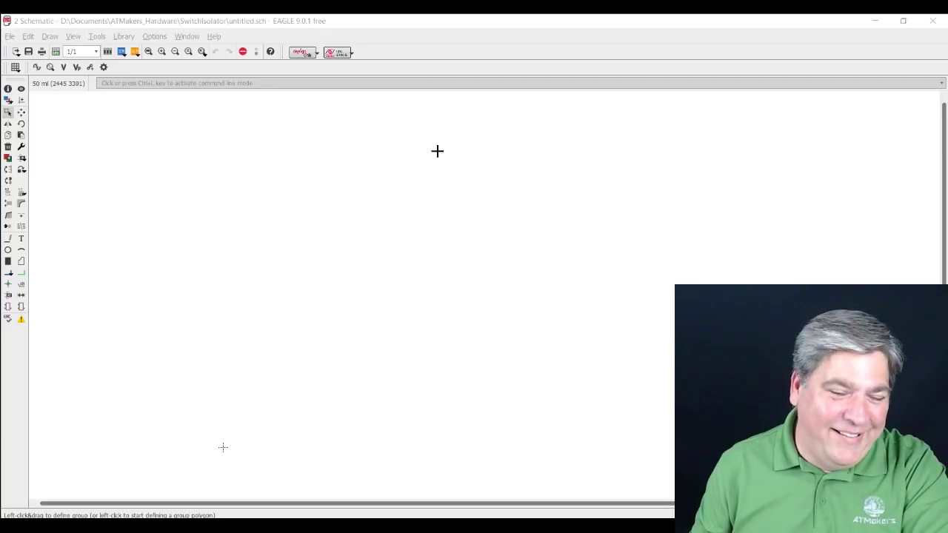
Start the Add command in the EAGLE schematic and search the part libraries for *battery*
left_click(489, 80)
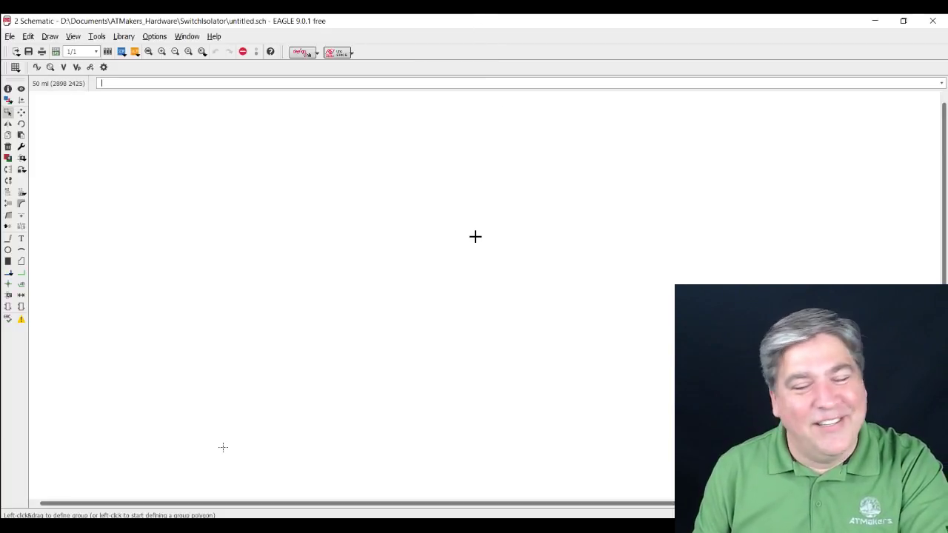
type("add")
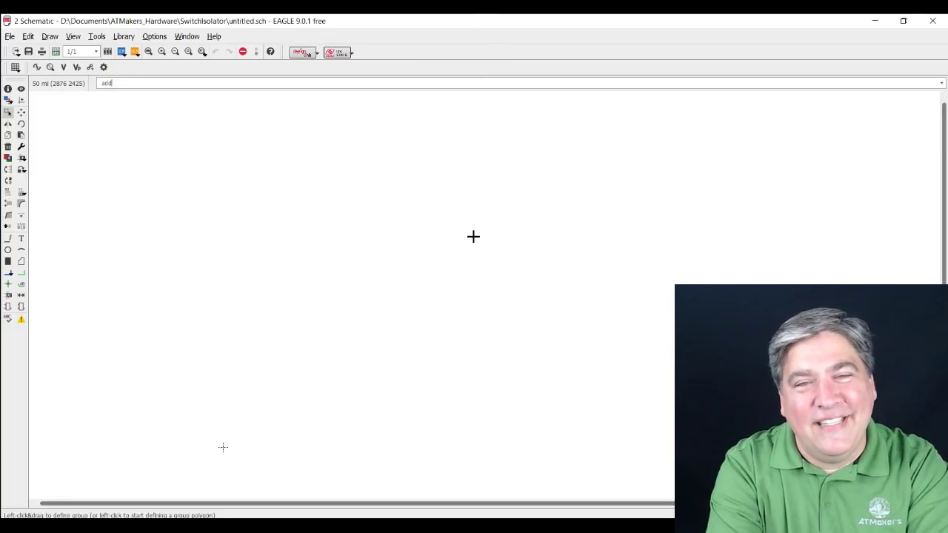
key("Return")
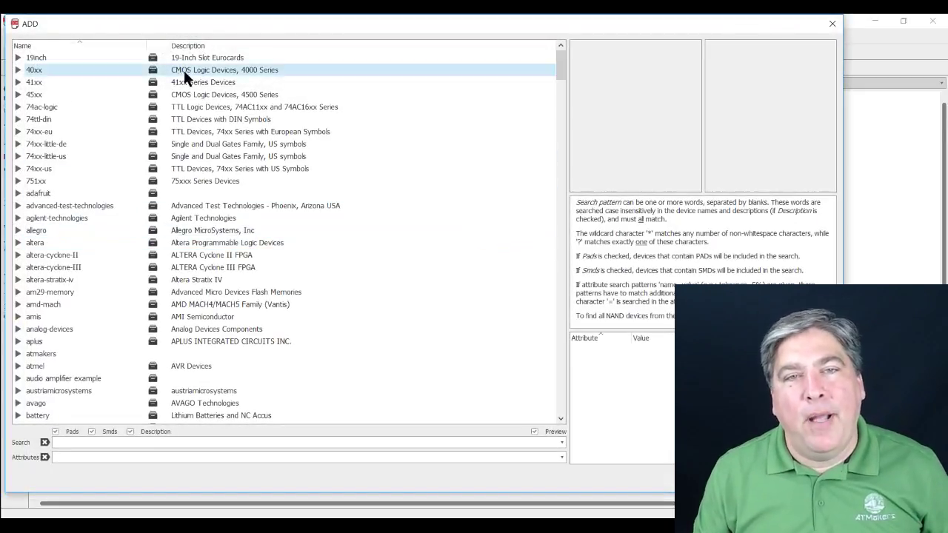
left_click(72, 54)
left_click_drag(53, 28, 71, 35)
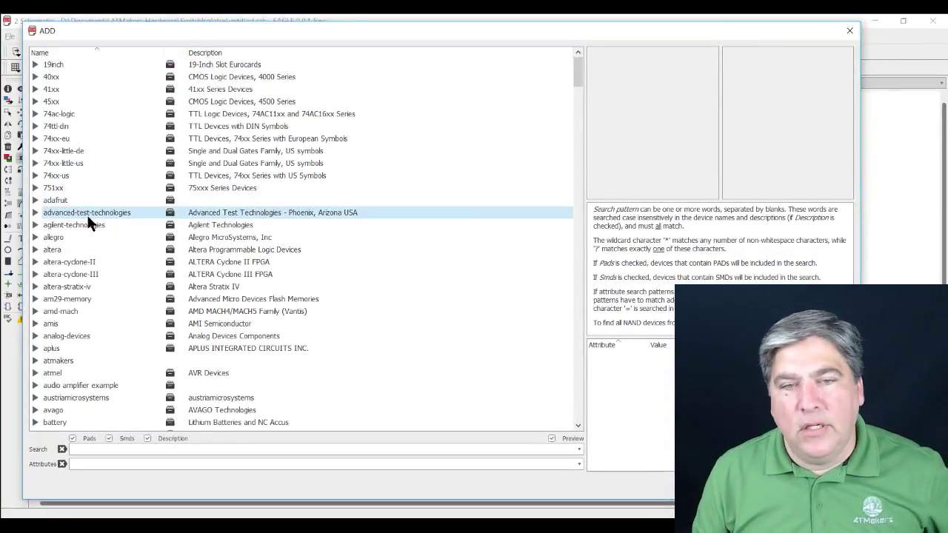
left_click(158, 450)
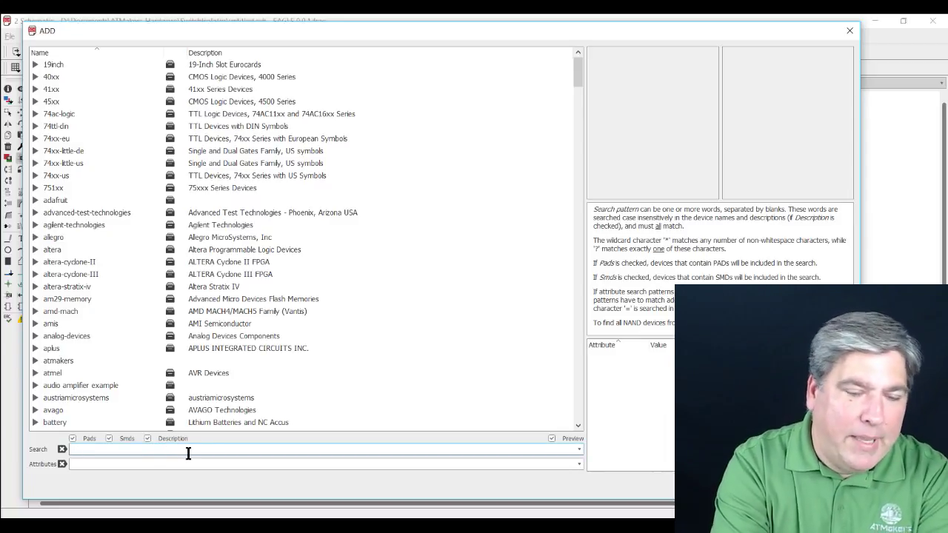
type("*battery*")
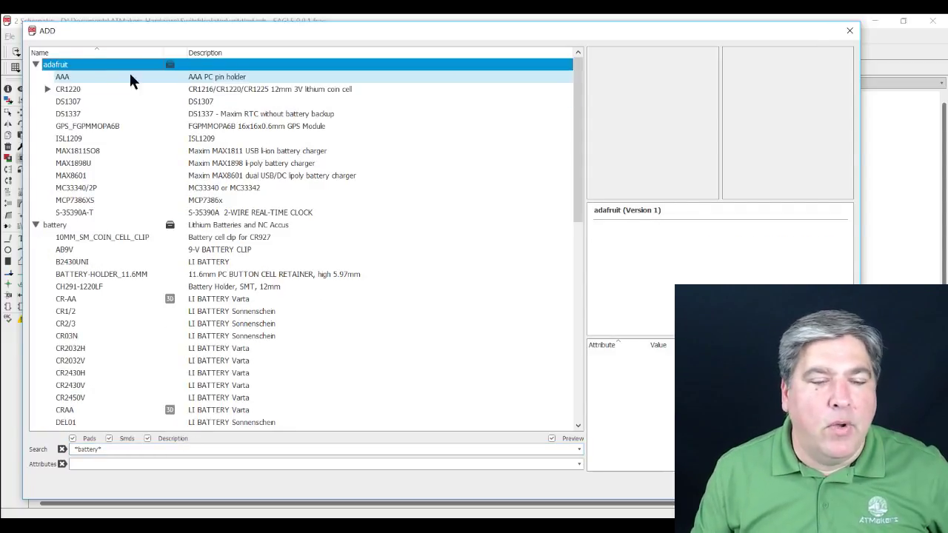
Place the adafruit AAA PC pin holder, rotated 180 degrees, in the upper area of the schematic and end the Add command
left_click(89, 77)
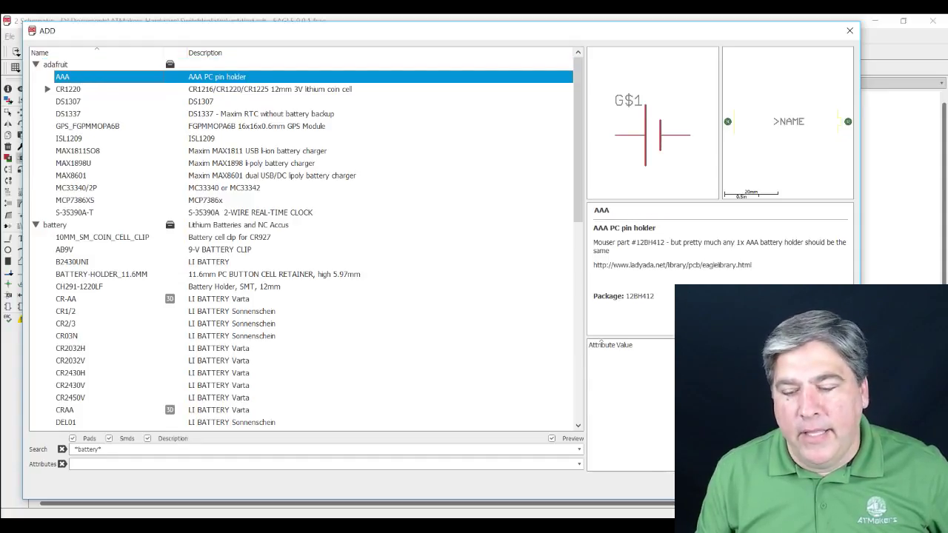
key("Return")
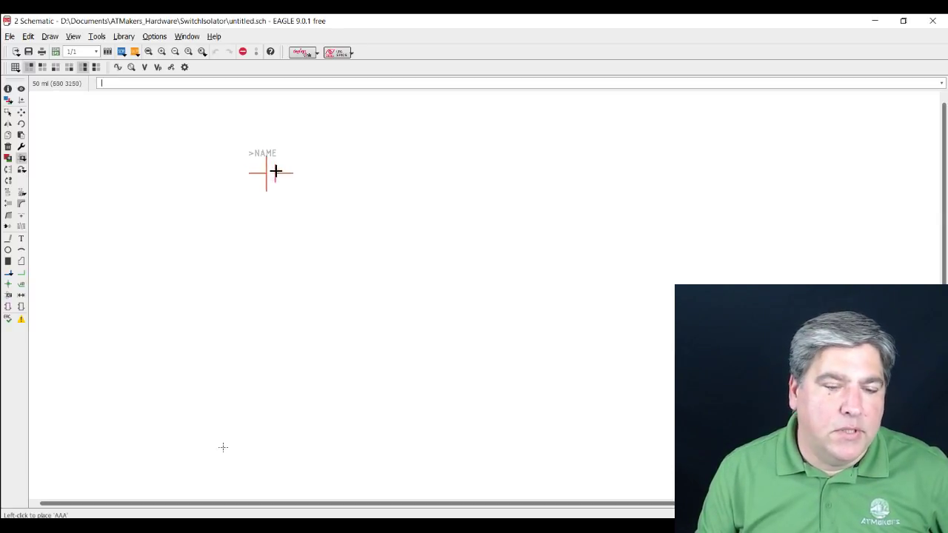
right_click(272, 169)
right_click(269, 166)
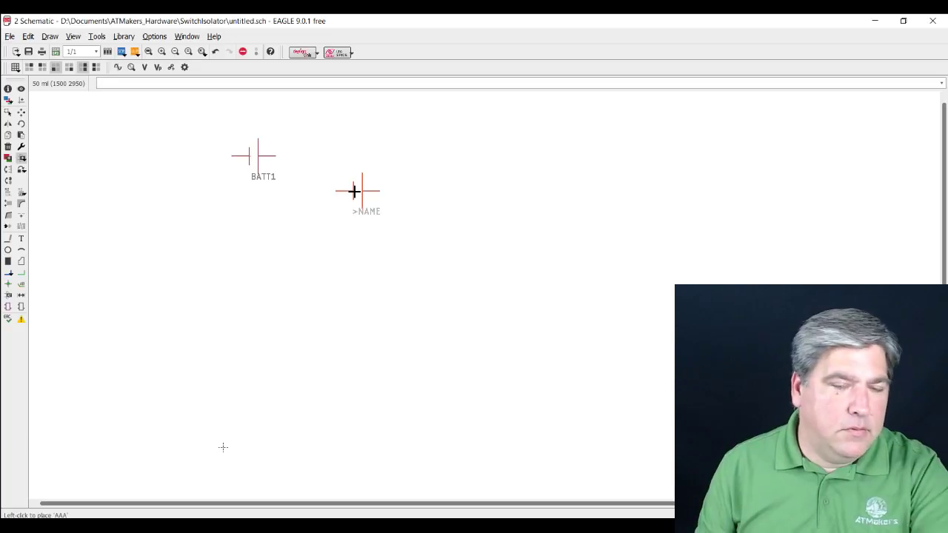
key("Escape")
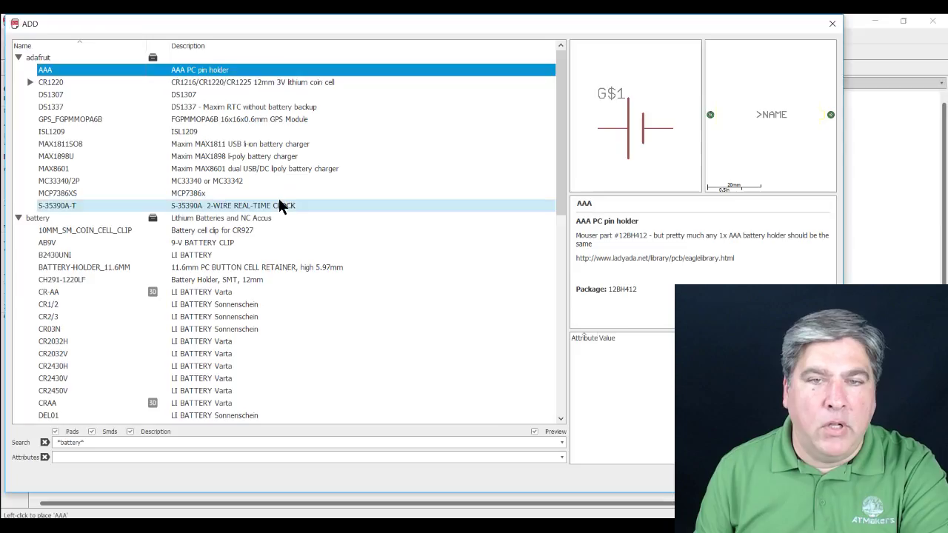
key("Escape")
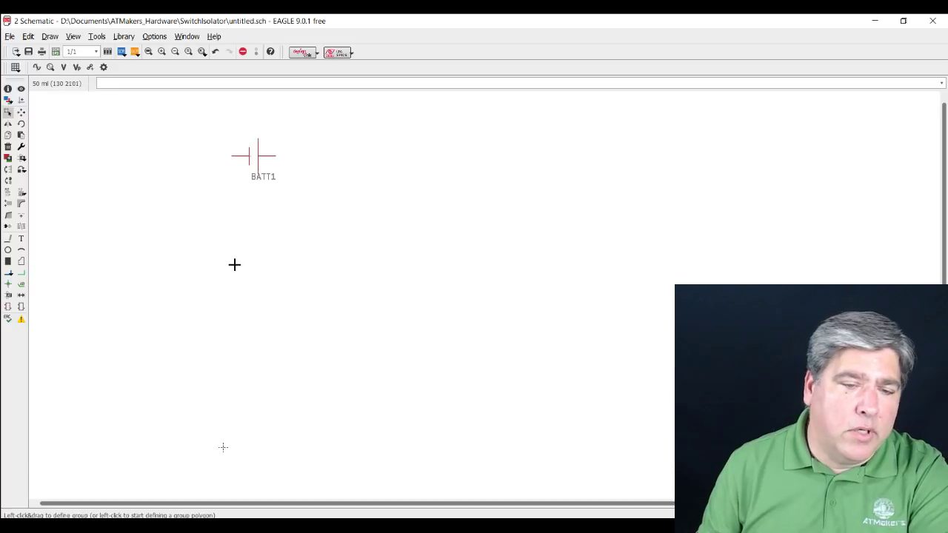
Restart the Add command and search the part libraries for *stereo*
left_click(23, 159)
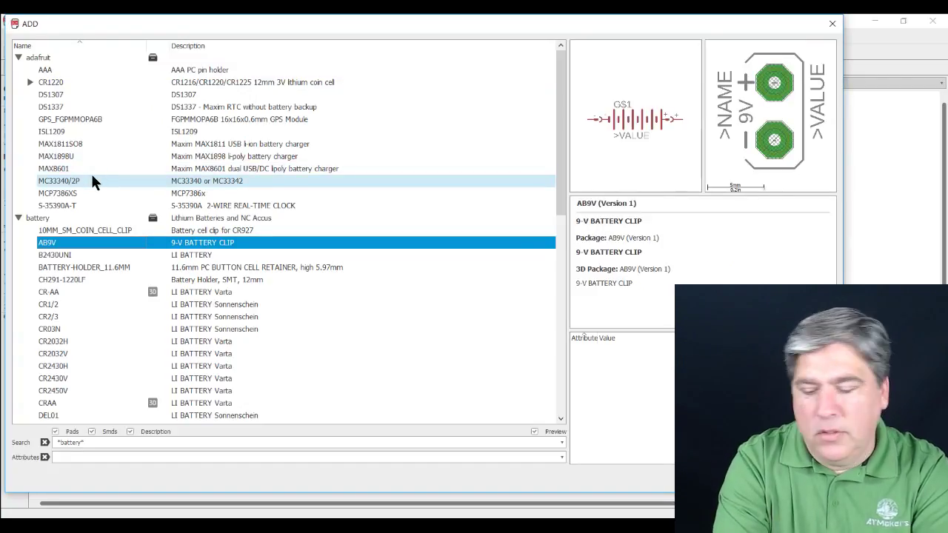
key("s")
key("t")
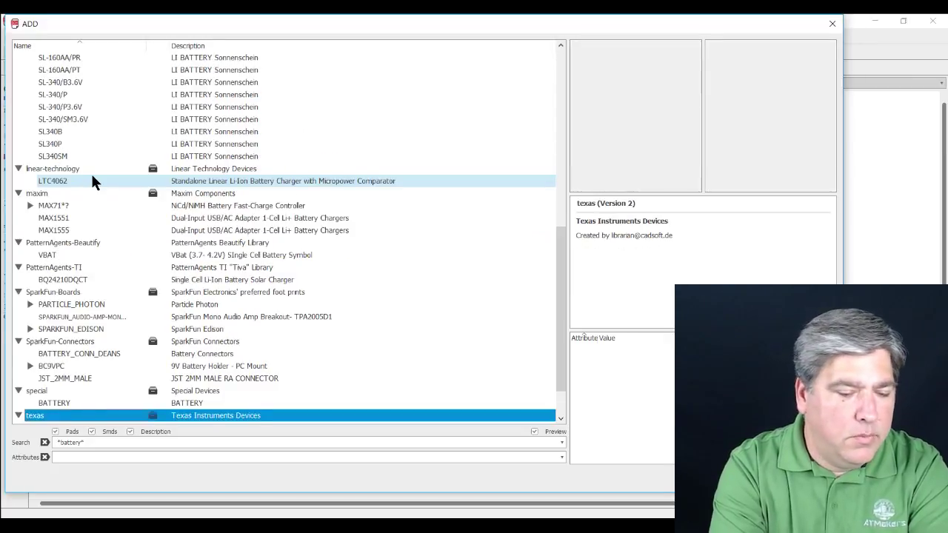
key("Tab")
key("Tab")
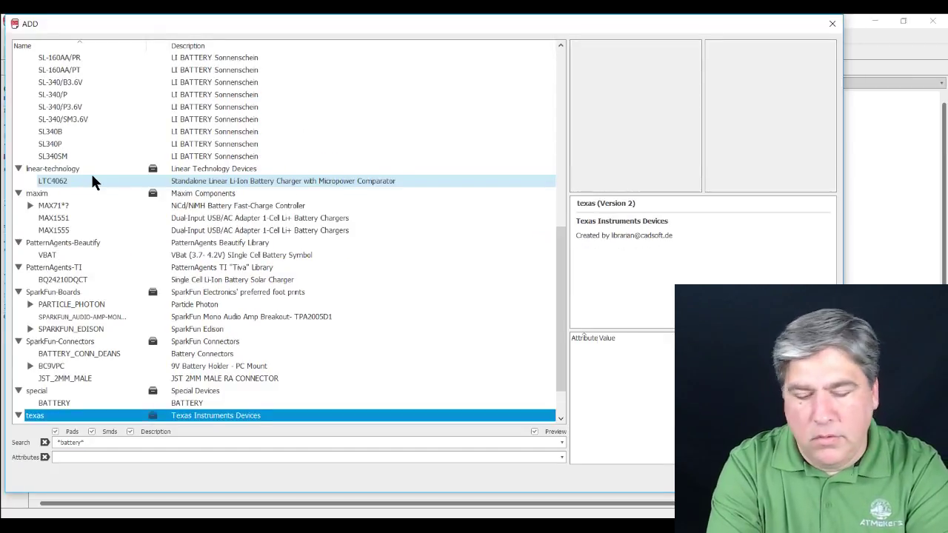
key("shift+Tab")
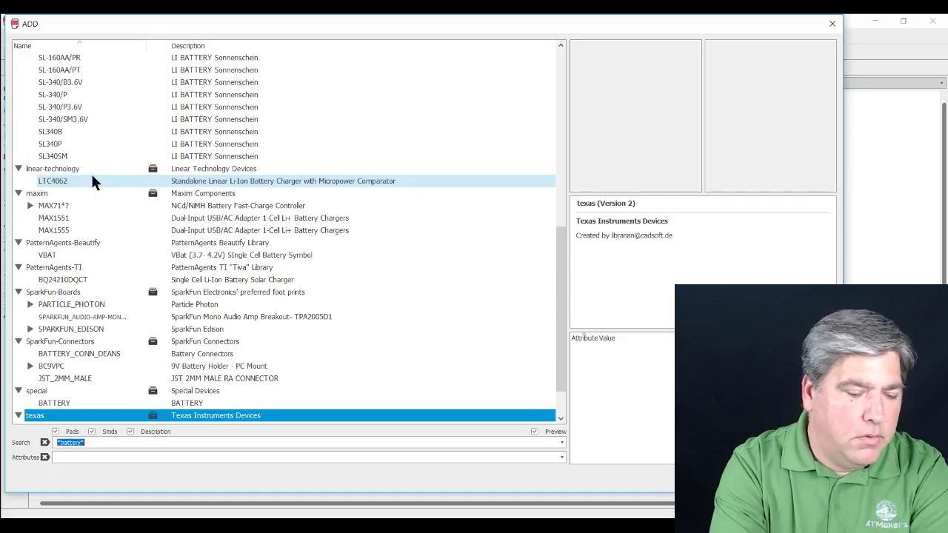
type("*ster")
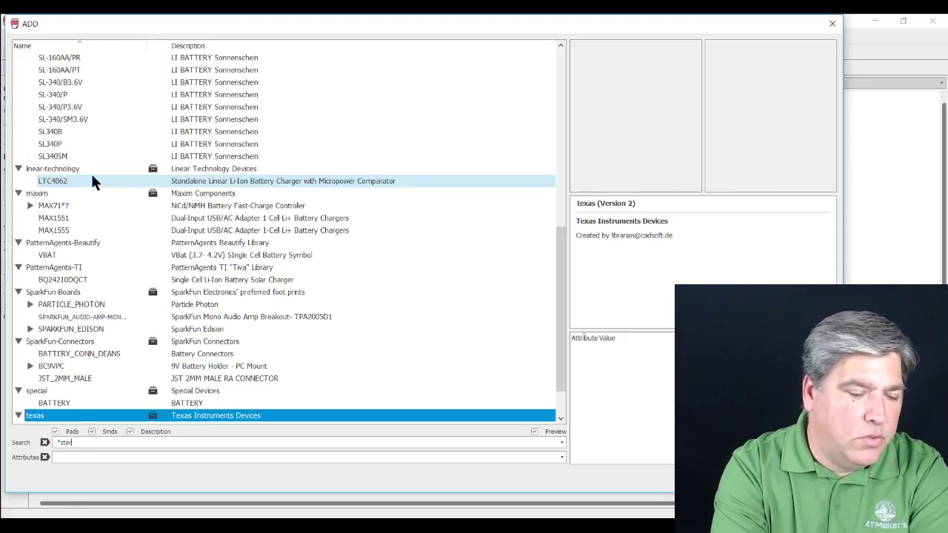
type("eo*")
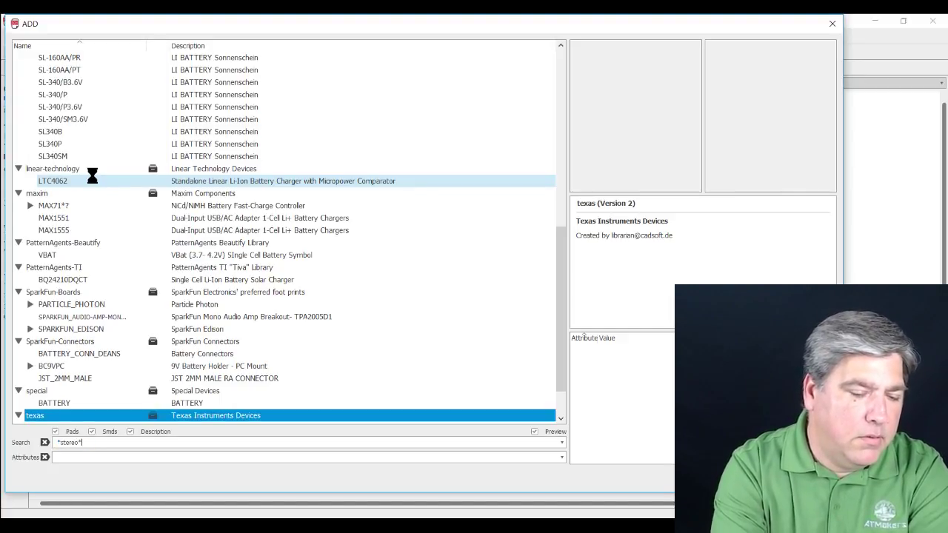
key("Return")
Place the adafruit STEREOJACK headphone jack to the right of the battery, level with it
left_click(68, 73)
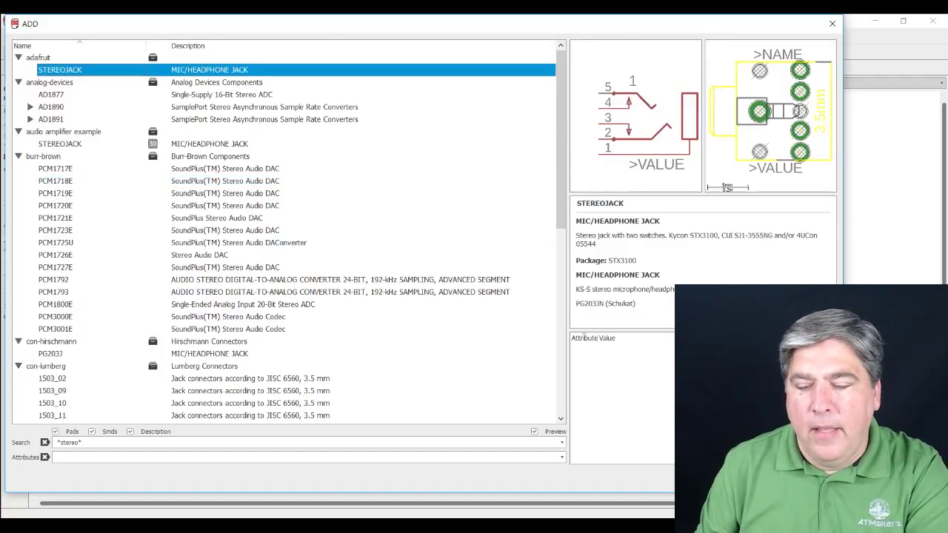
key("Return")
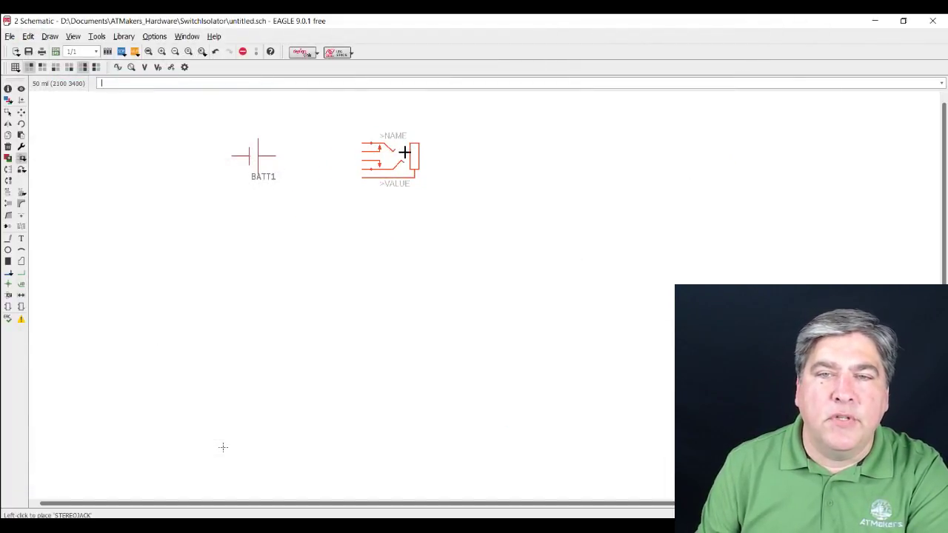
left_click(470, 148)
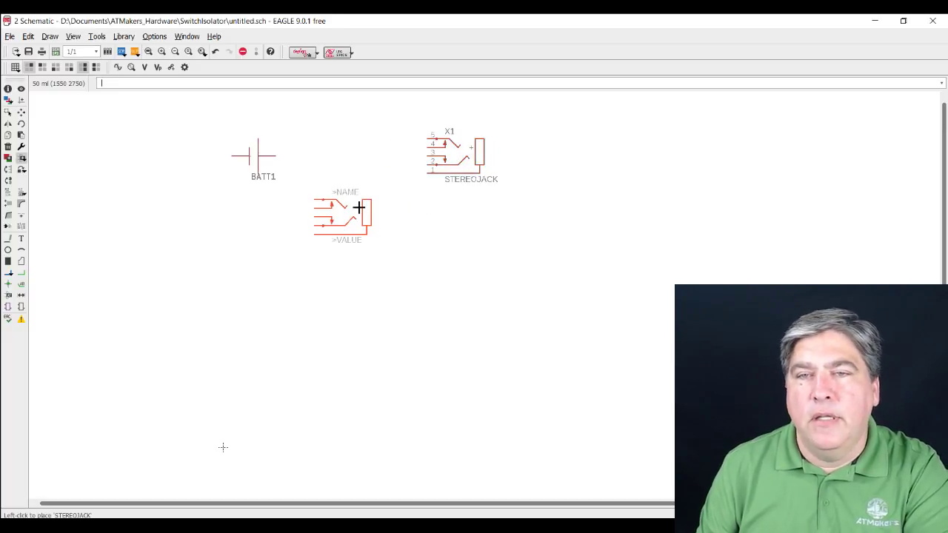
Place a second STEREOJACK in the lower area below the first jack, keeping the same orientation, and end the placement
right_click(193, 309)
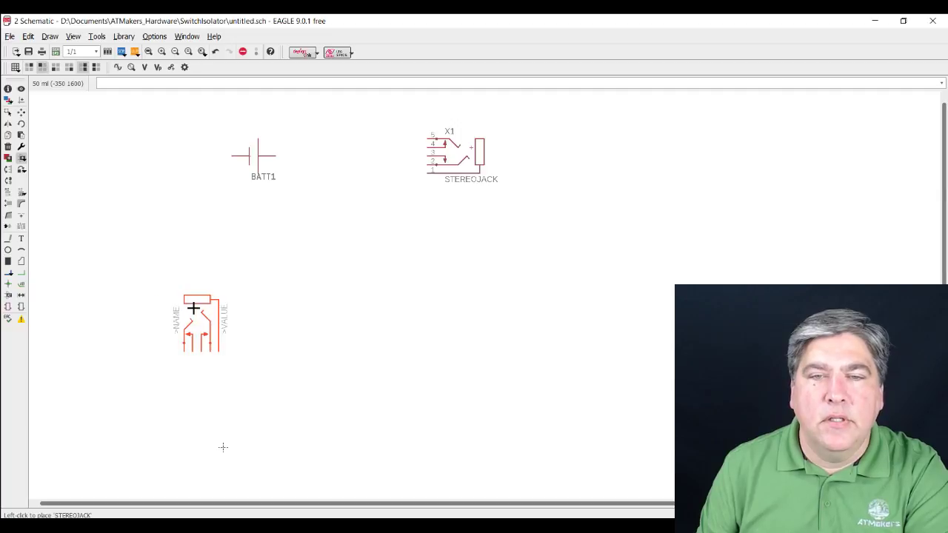
right_click(191, 308)
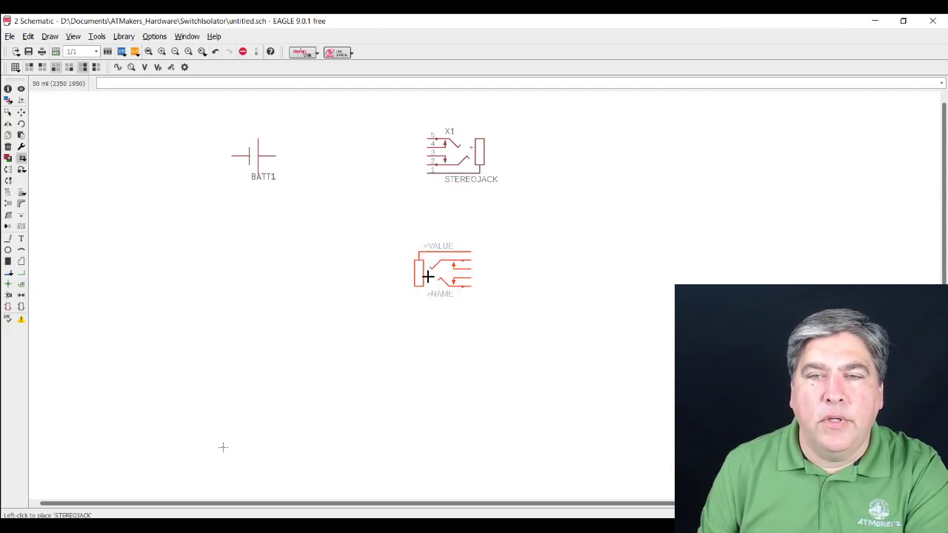
right_click(428, 276)
right_click(431, 279)
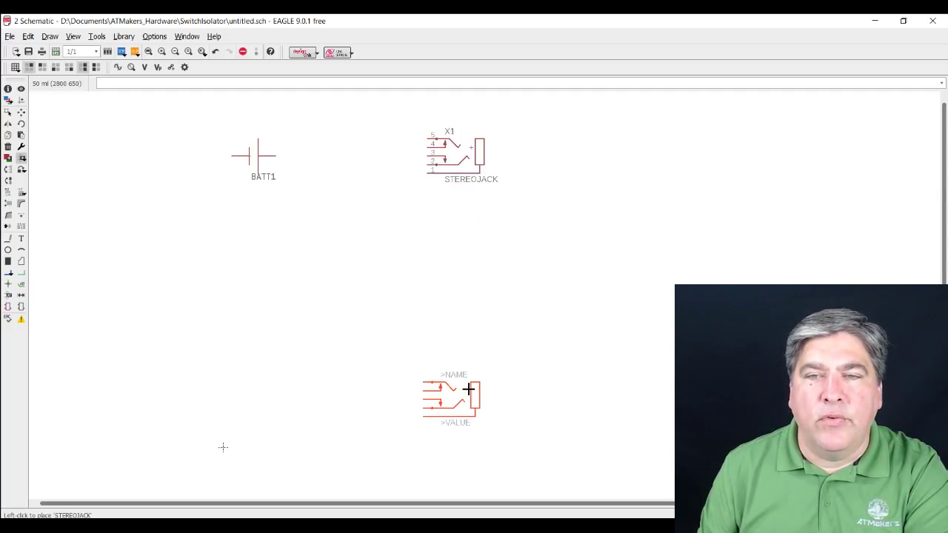
left_click(468, 390)
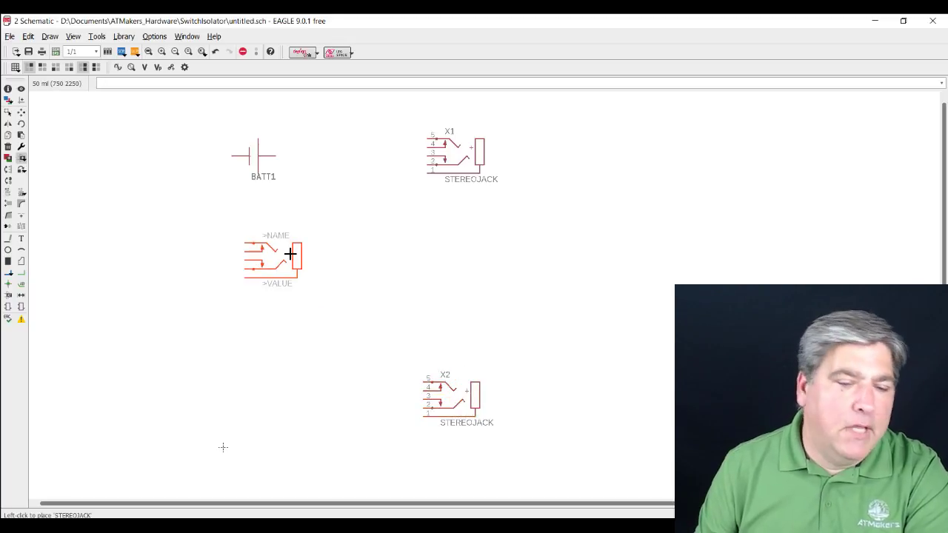
key("Escape")
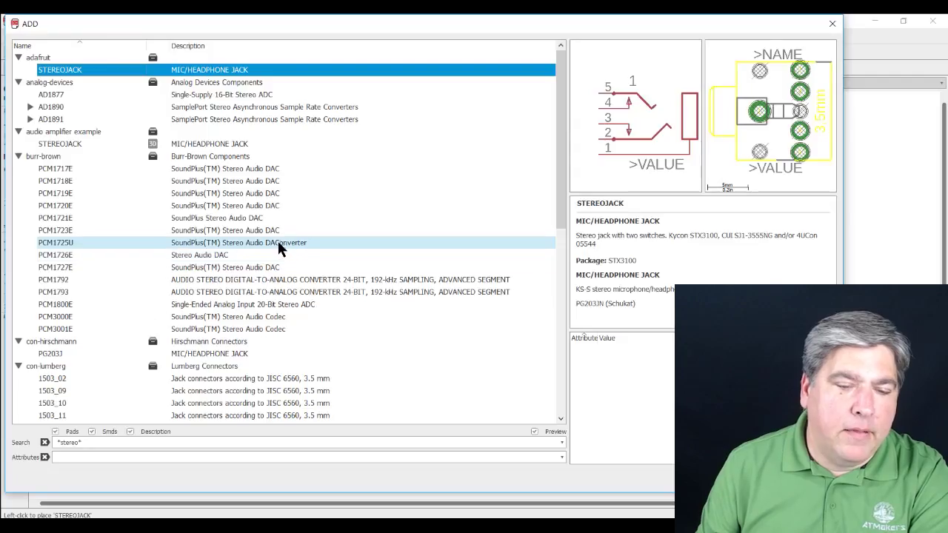
Search the part libraries for *222*
triple_click(65, 443)
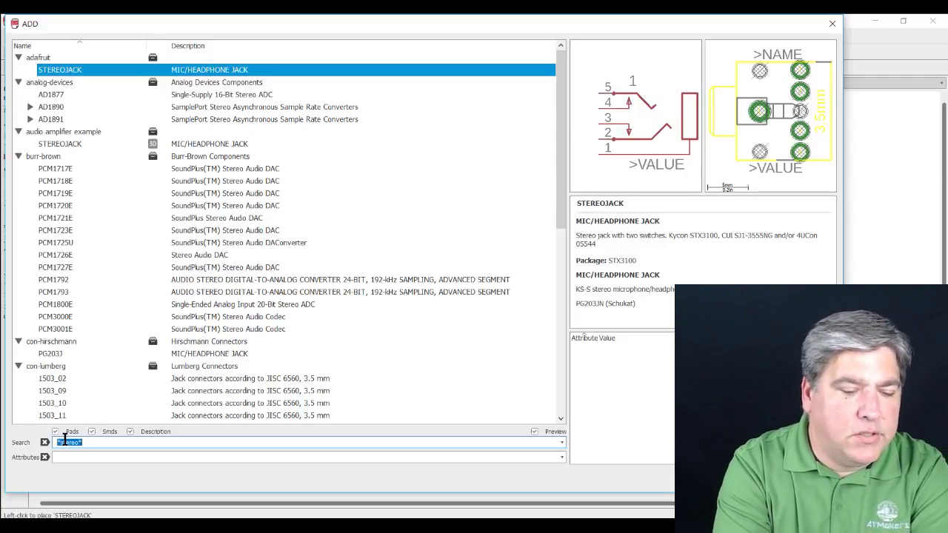
type("22")
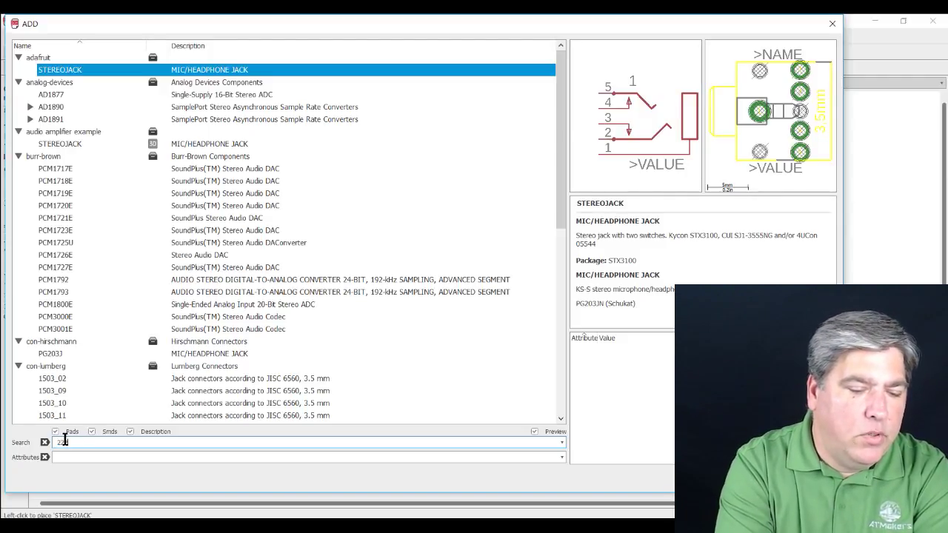
type("22*")
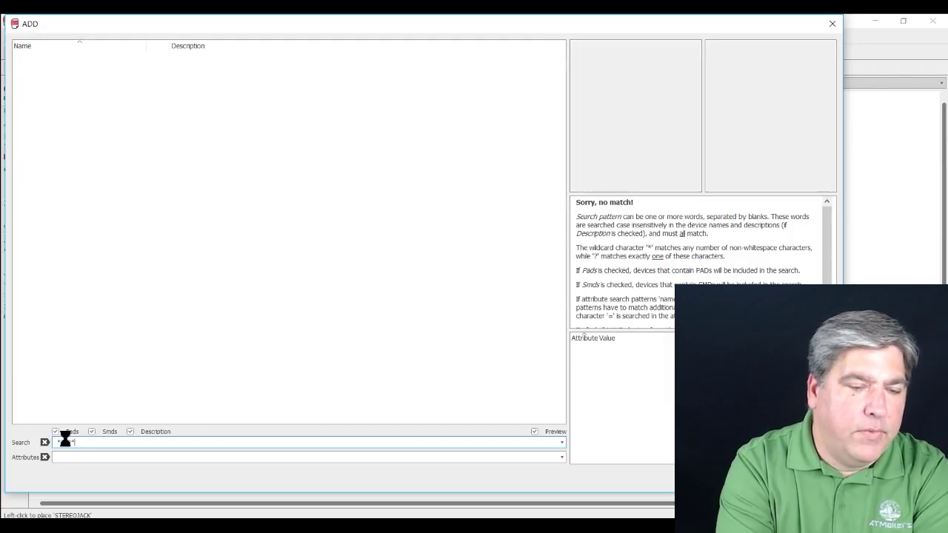
key("Return")
Place the adafruit 2N2222 NPN transistor between the battery and the lower stereo jack, and end the placement
left_click(73, 71)
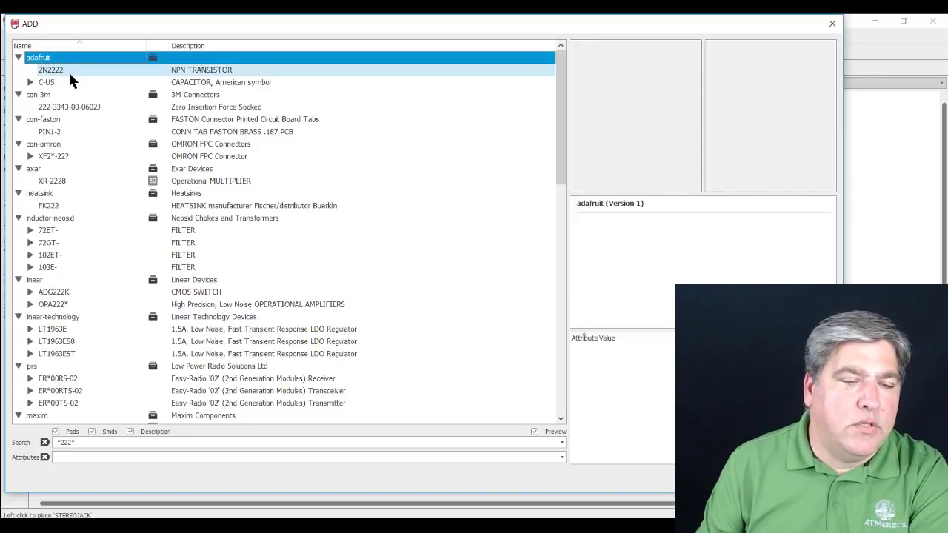
key("Return")
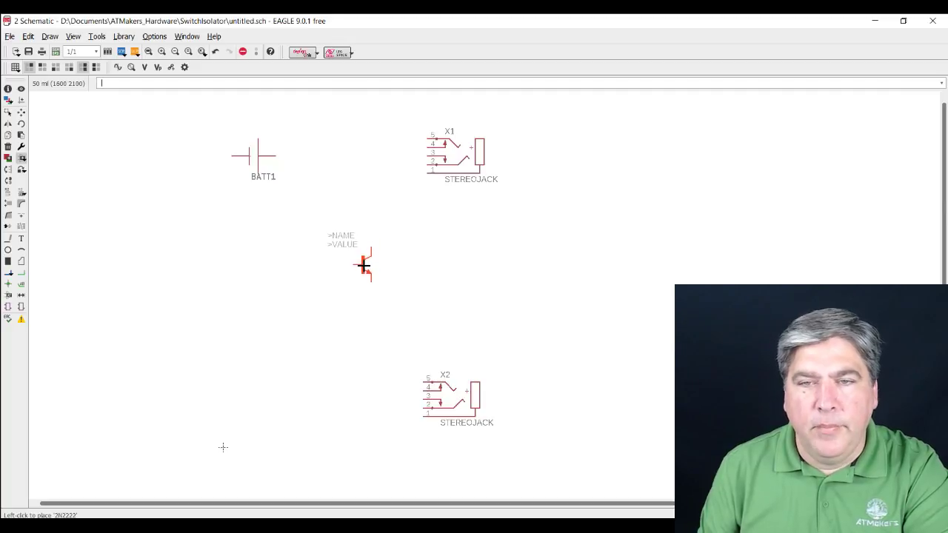
left_click(363, 265)
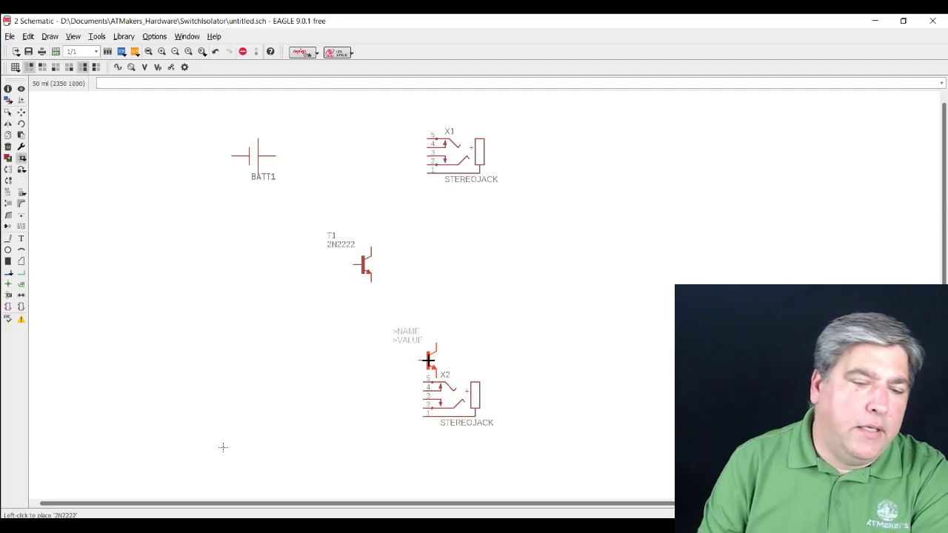
key("Escape")
Search the part libraries for *resistor* and choose the adafruit American-symbol resistor R-US_0309/10 for placement
key("shift+Home")
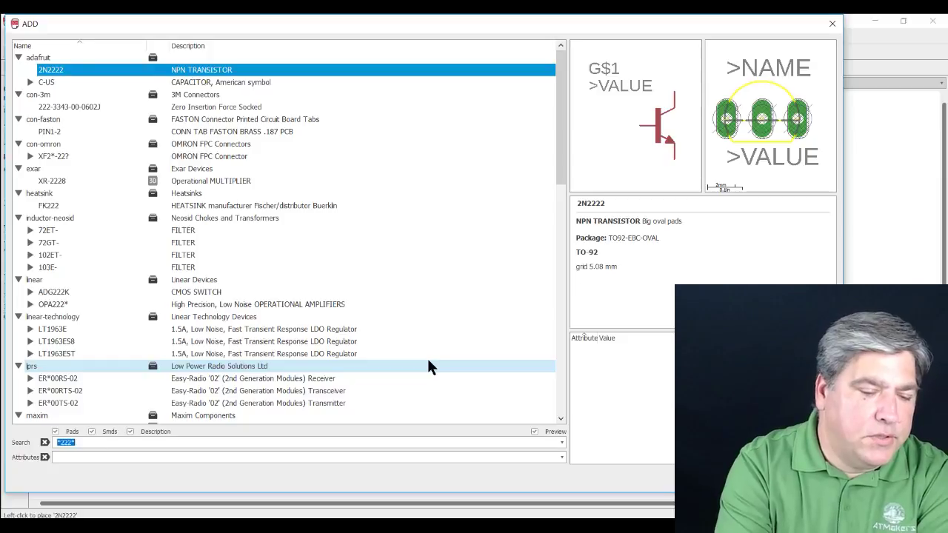
key("shift+Right")
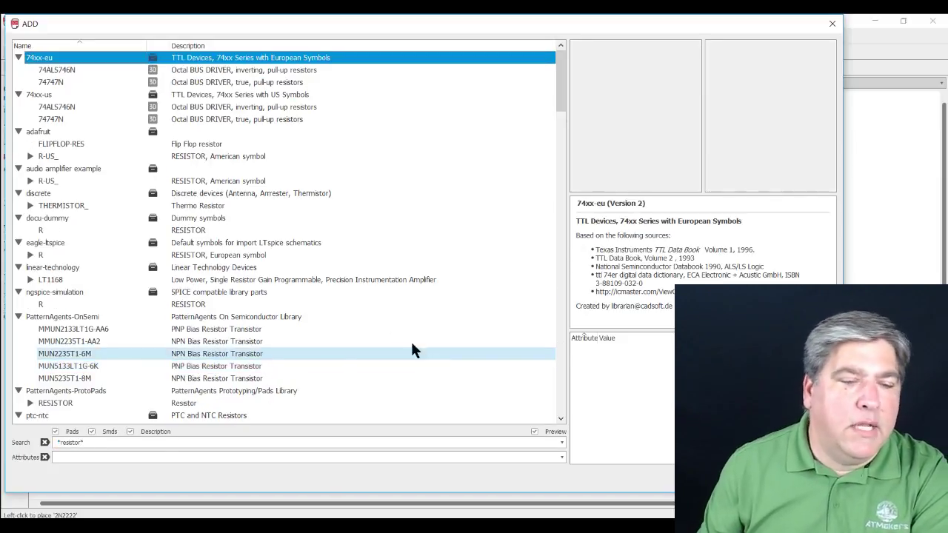
left_click(32, 157)
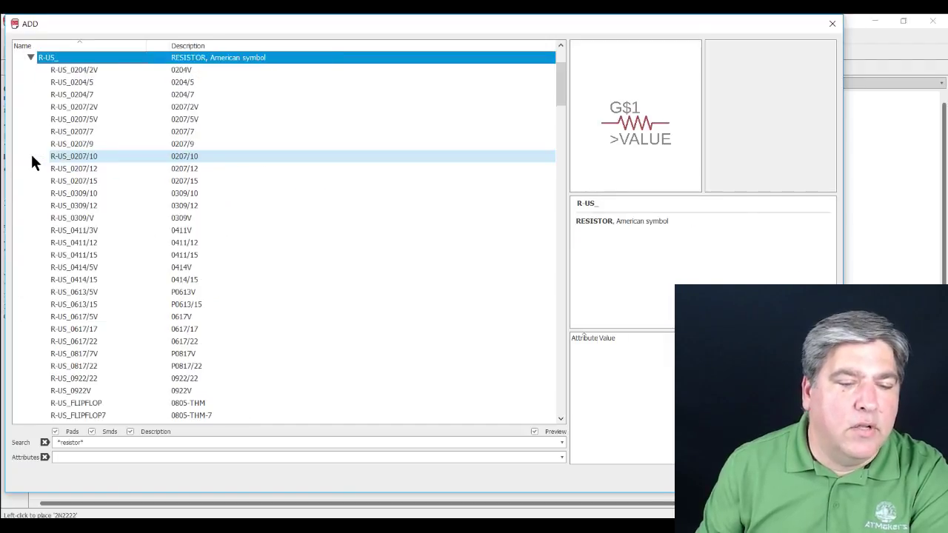
left_click(83, 195)
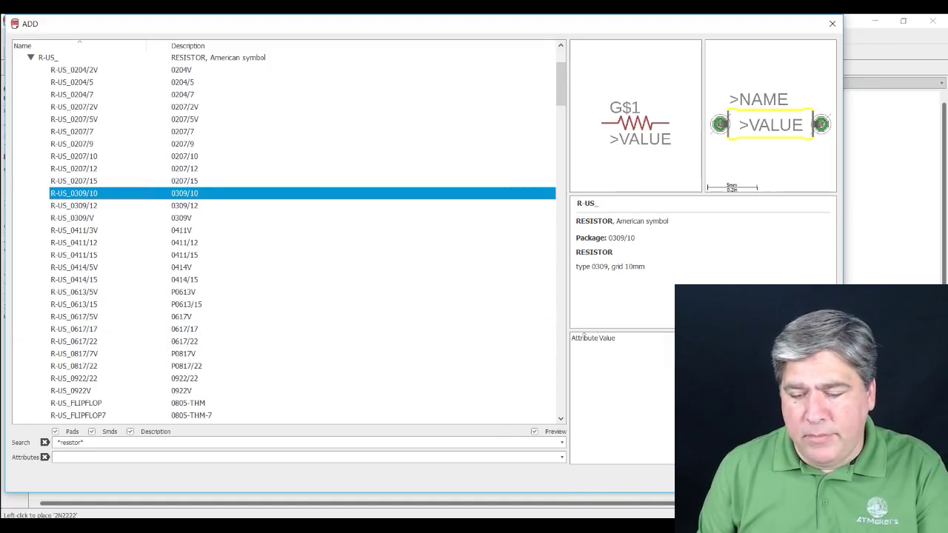
key("Return")
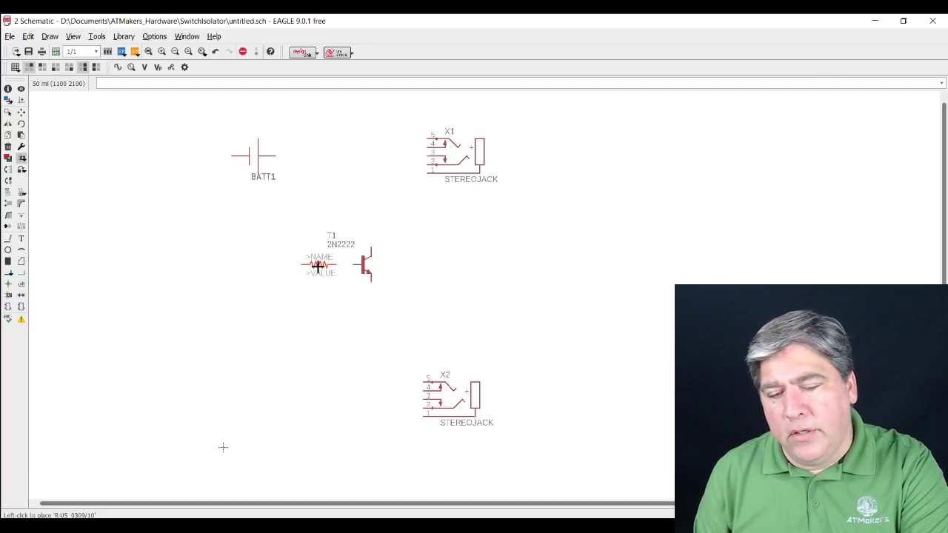
Place one resistor horizontally beside the transistor's base and another rotated 90 degrees below its emitter, and end the placement
left_click(318, 264)
right_click(355, 310)
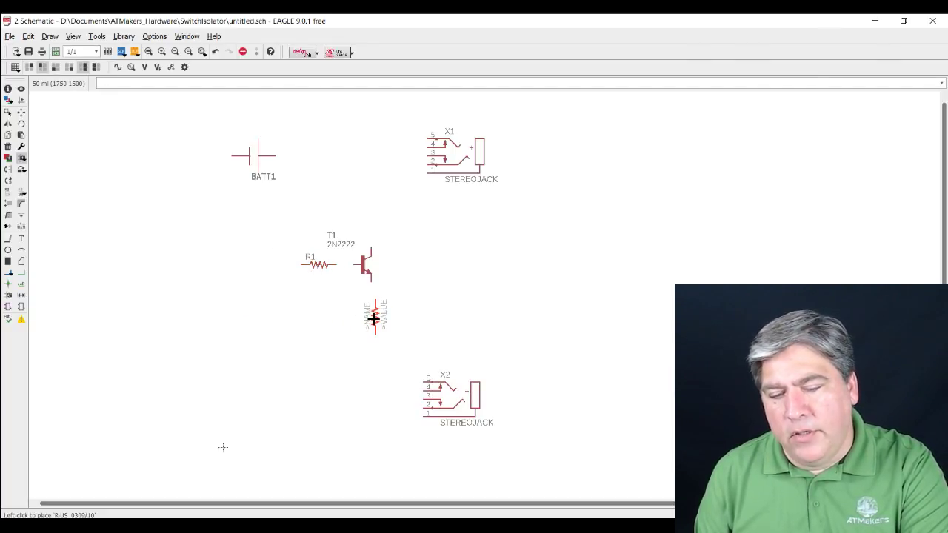
left_click(371, 320)
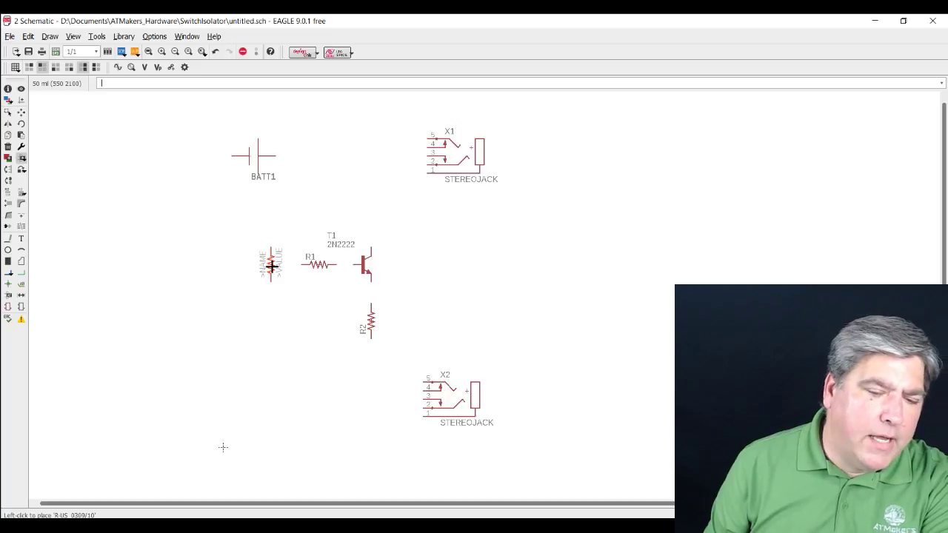
key("Escape")
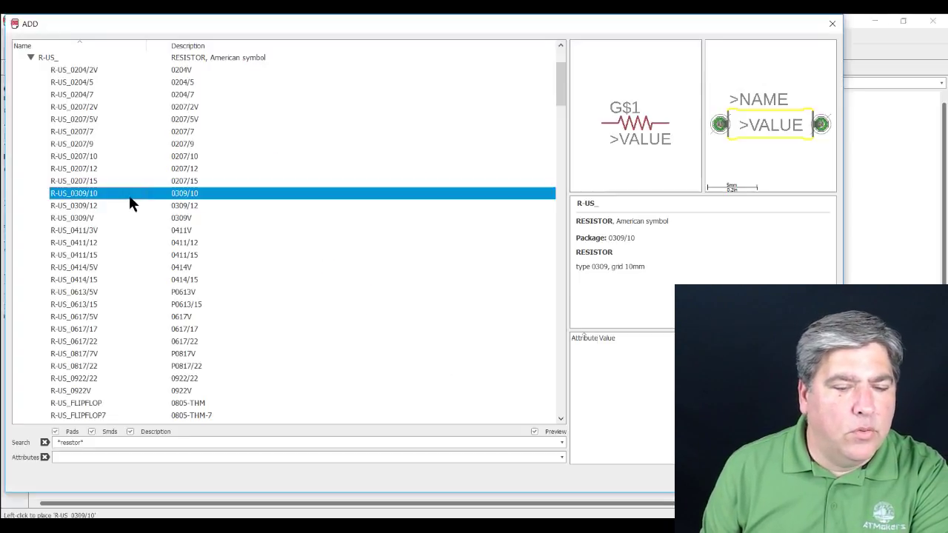
Search the part libraries for *diode* and choose the adafruit 1N4004 diode for placement
left_click_drag(110, 438, 49, 437)
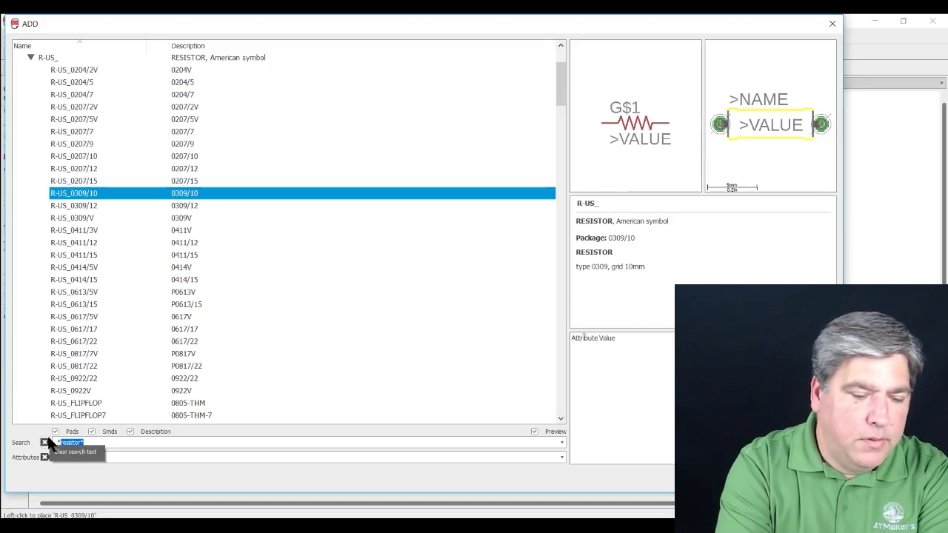
type("*diode*")
key("Return")
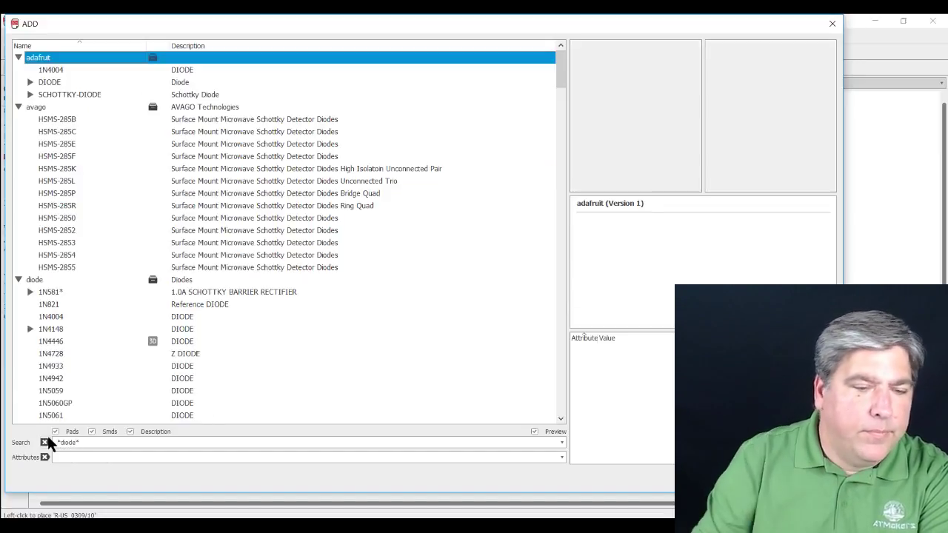
left_click(65, 70)
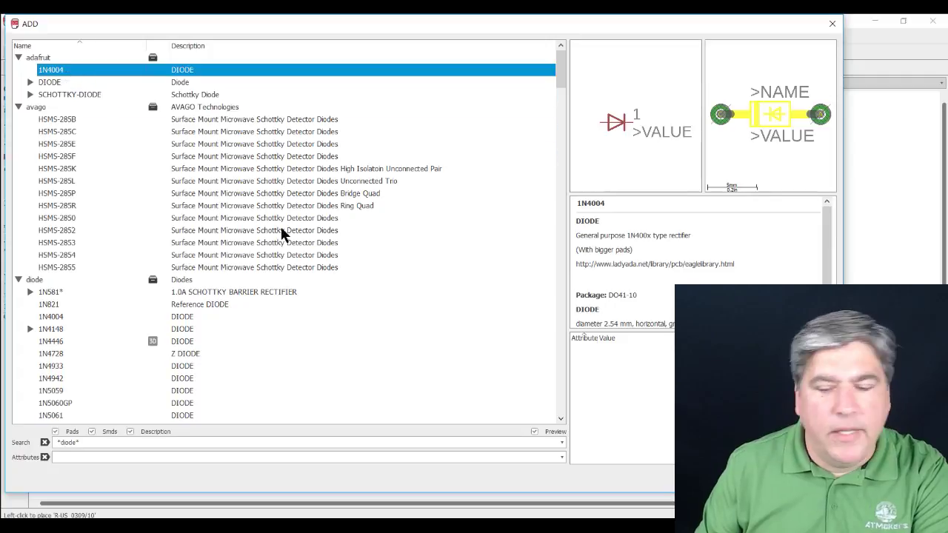
left_click(740, 478)
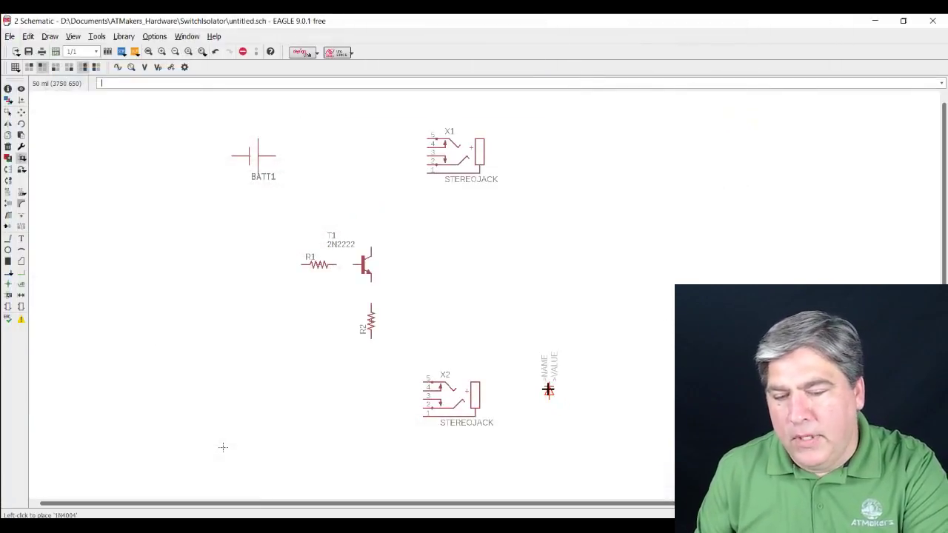
Place the 1N4004 diode vertically, pointing up, well to the right of the transistor, and end the placement
right_click(522, 275)
right_click(523, 275)
right_click(524, 275)
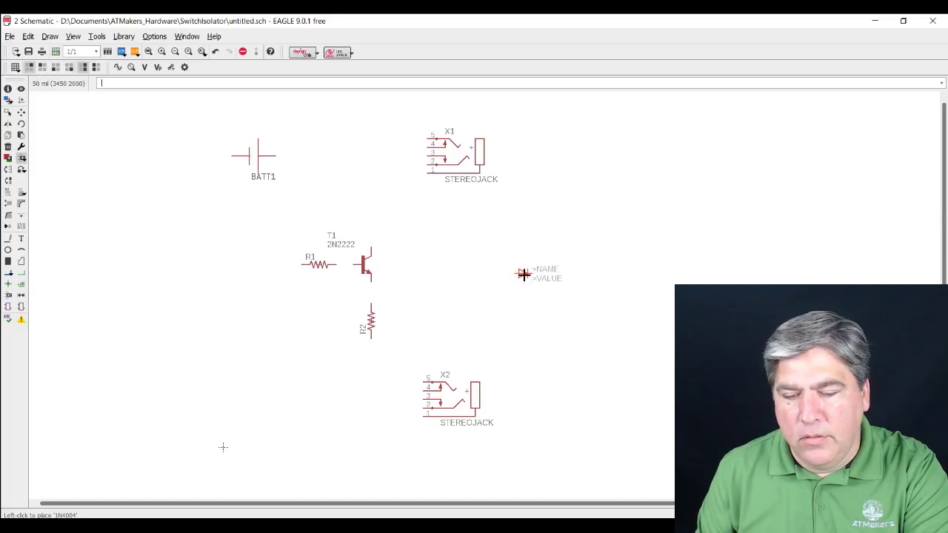
right_click(523, 275)
left_click(524, 274)
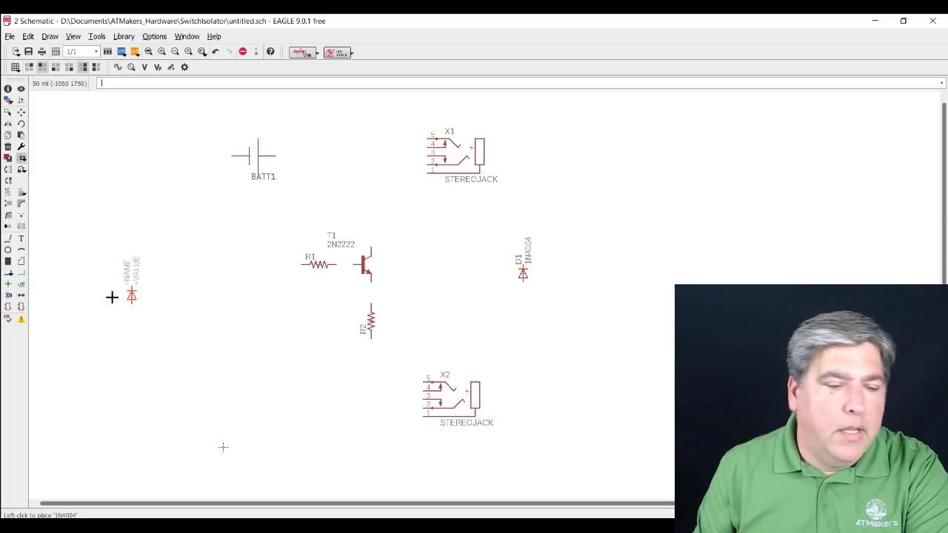
key("Escape")
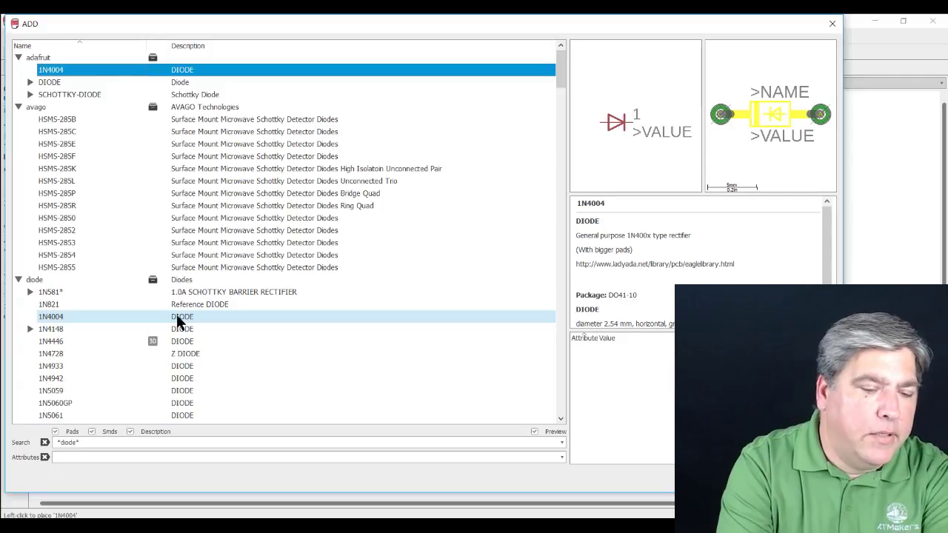
Search the part libraries for *tx2* and select the TX2-1.5V relay from the relay library's TX2?-* group
type("*rel")
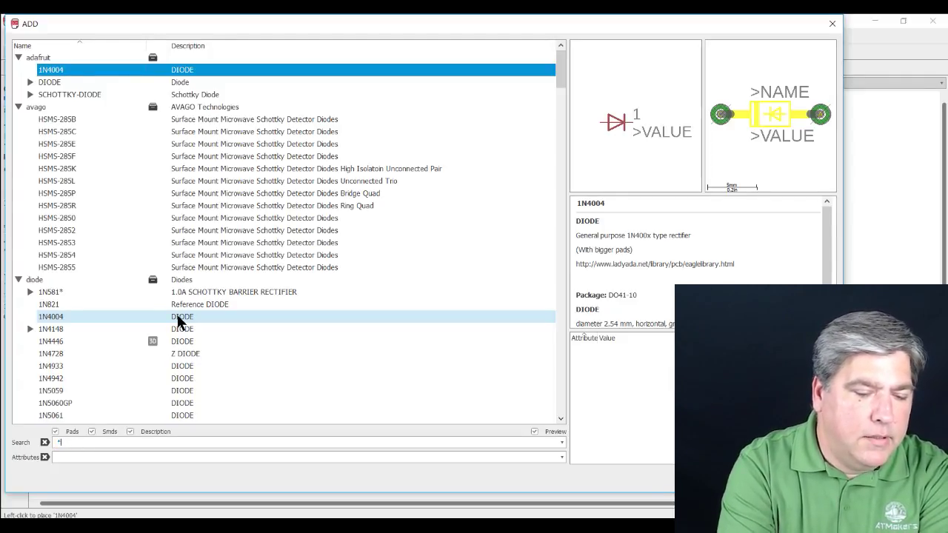
type("x2*")
key("Return")
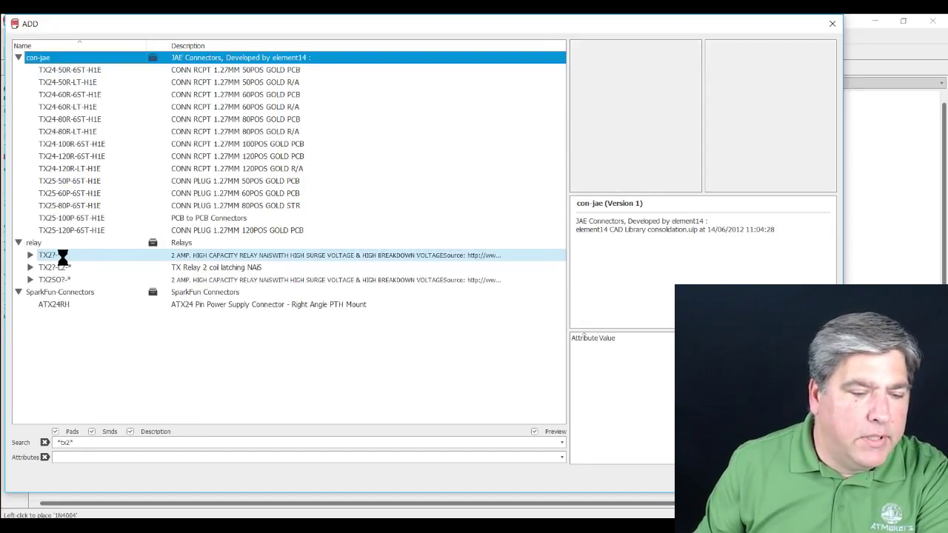
left_click(62, 256)
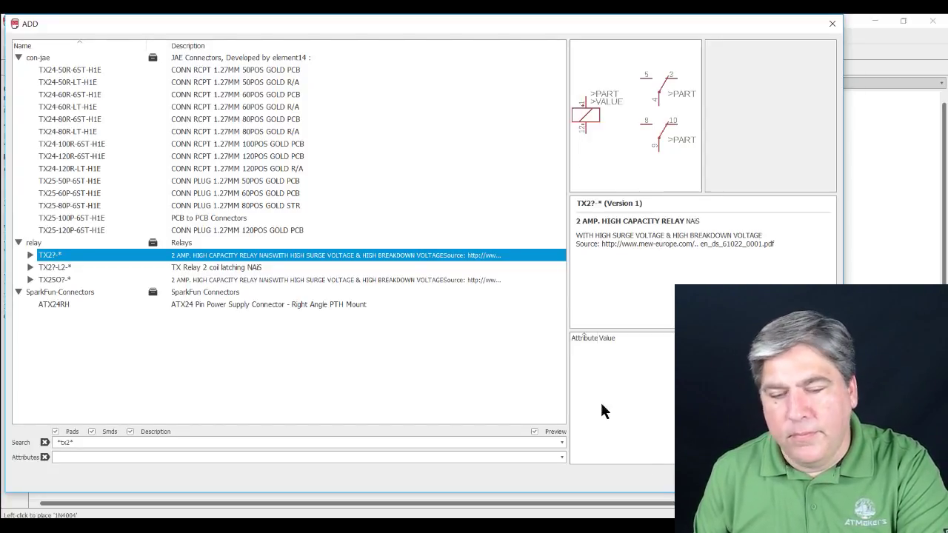
left_click(30, 254)
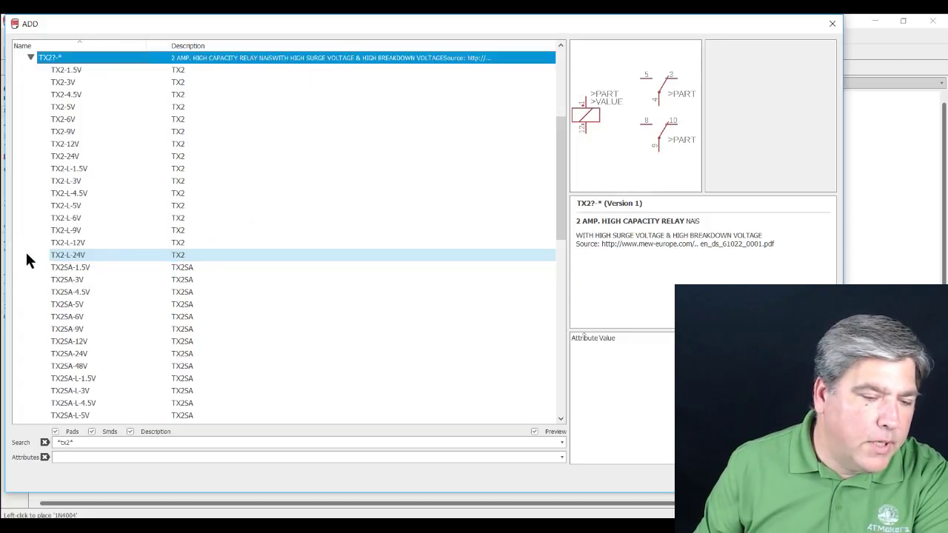
left_click(80, 70)
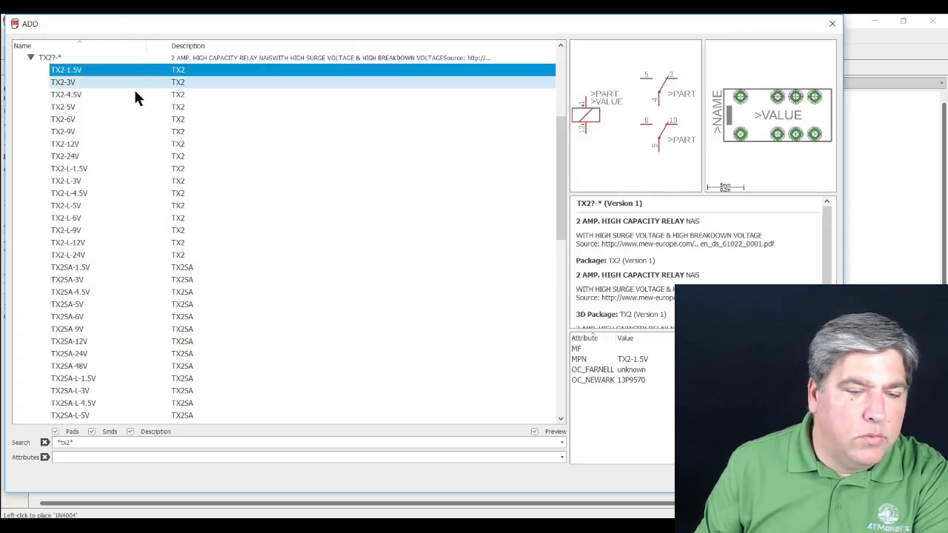
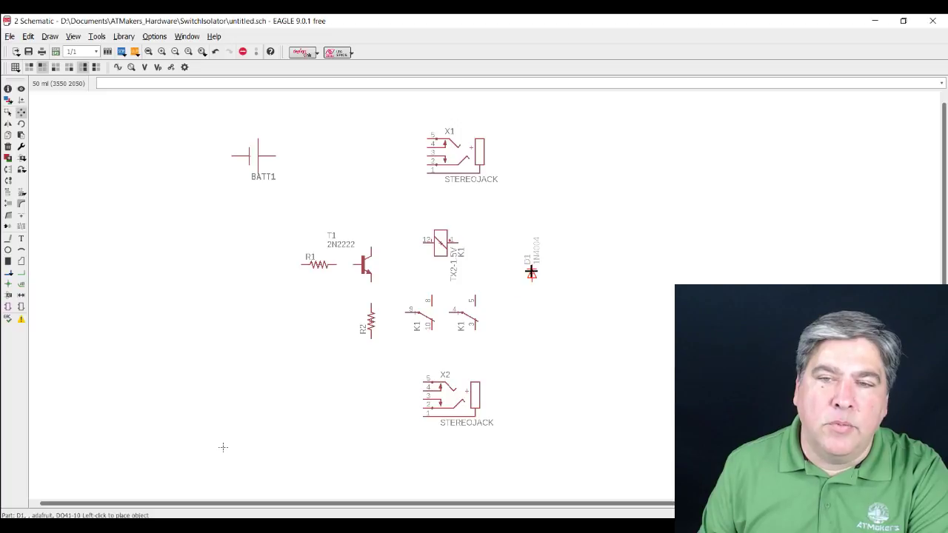
Move diode D1 to a spot right of the relay coil
left_click(518, 265)
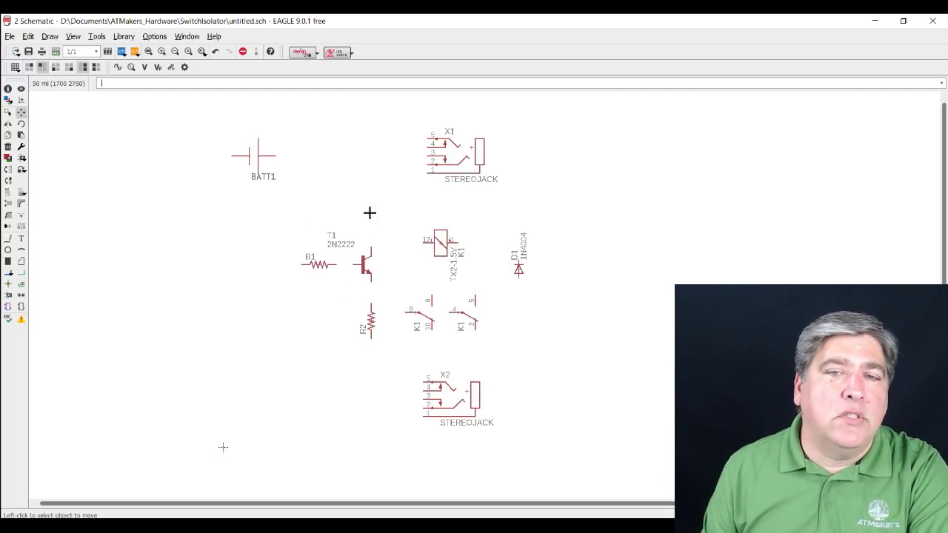
scroll(357, 257, "up", 2)
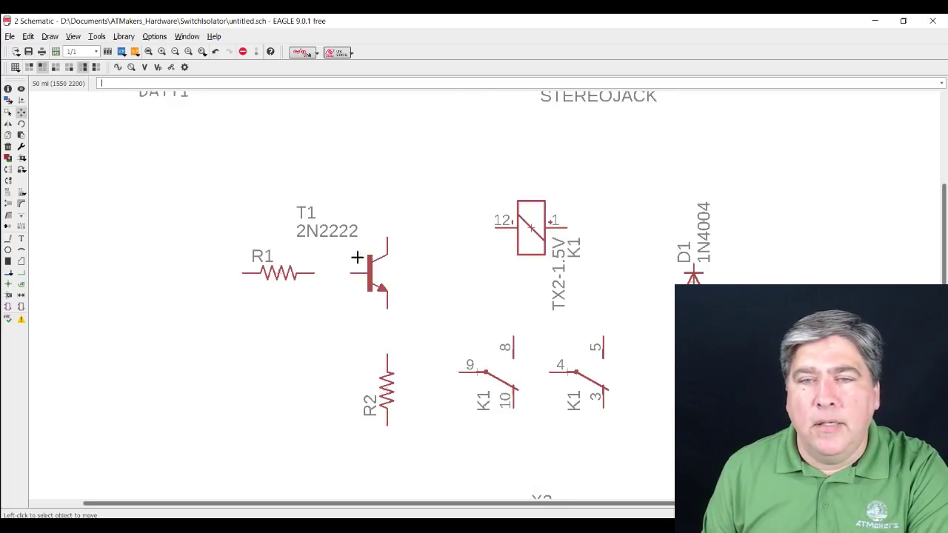
scroll(355, 257, "down", 3)
scroll(357, 257, "up", 2)
scroll(362, 255, "down", 1)
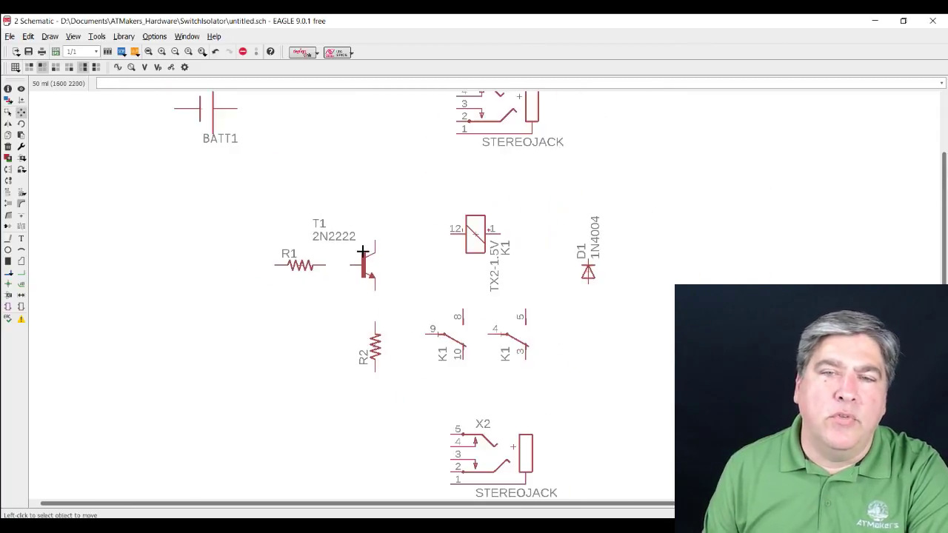
Examine stereo jack X1's symbol and the pins its Breakout Pins selection offers, and cancel without breaking any out
scroll(370, 236, "down", 3)
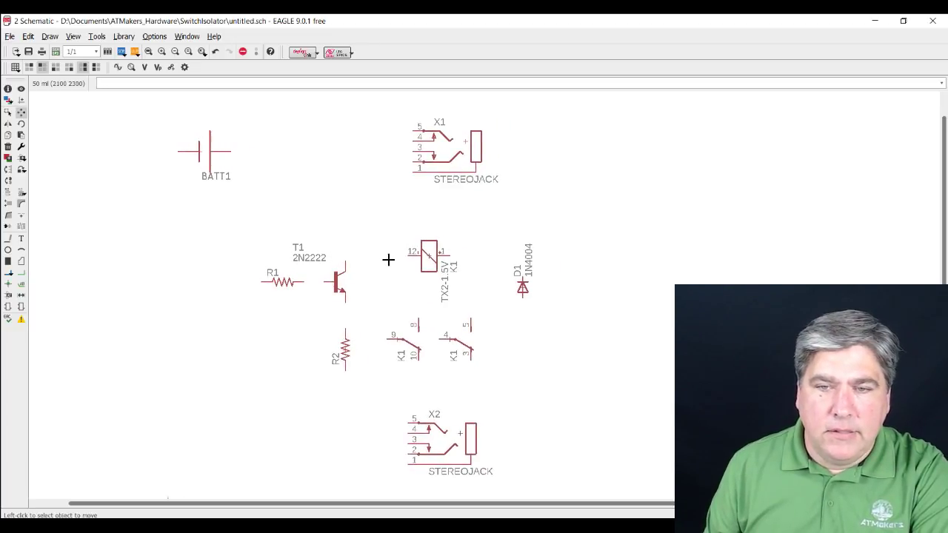
scroll(455, 142, "up", 2)
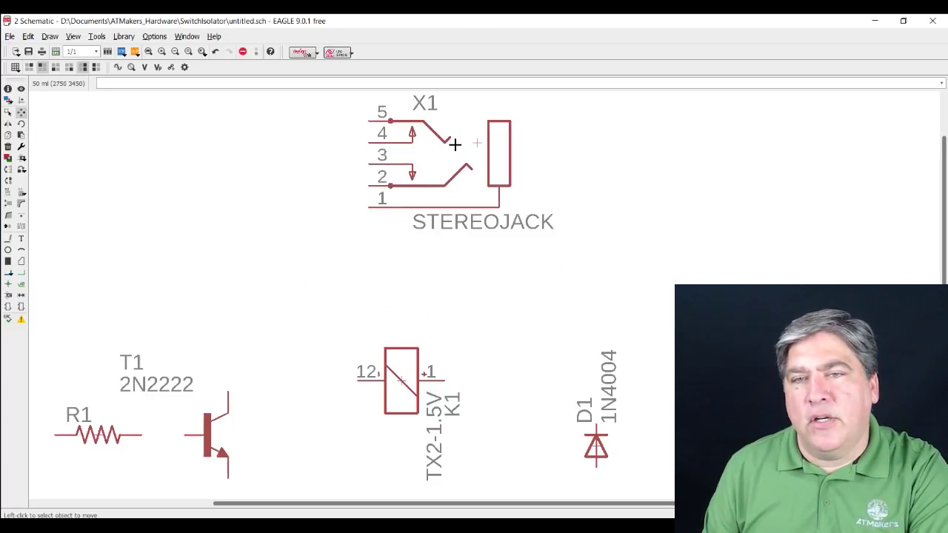
scroll(455, 144, "up", 1)
middle_click_drag(444, 159, 470, 251)
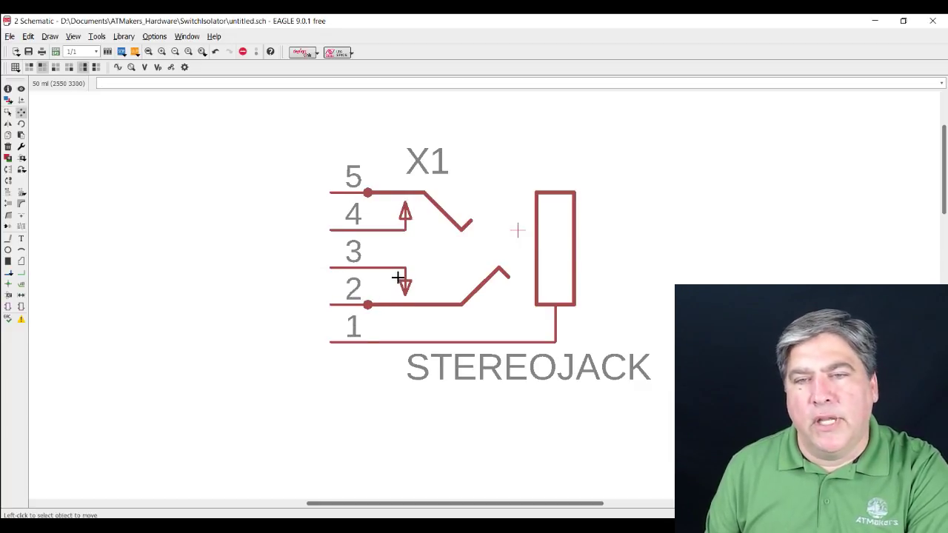
scroll(397, 277, "down", 1)
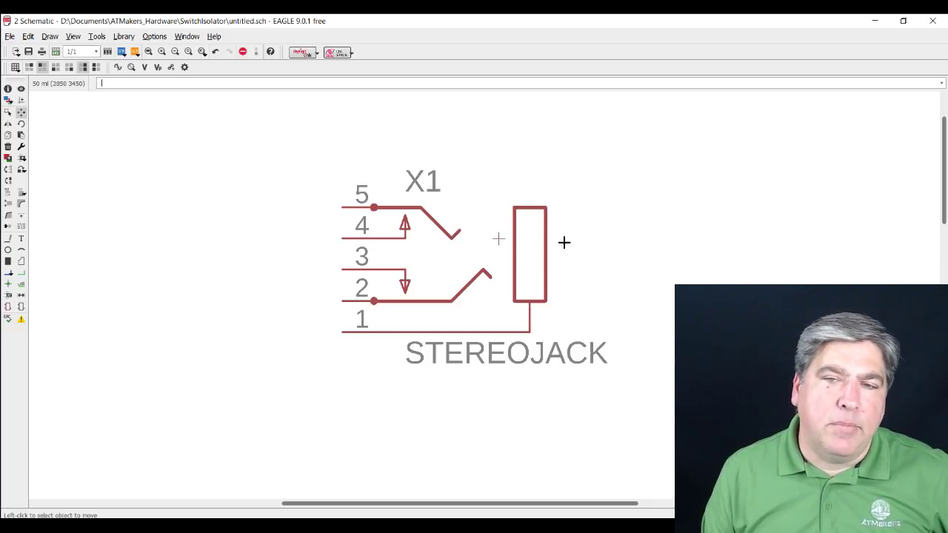
right_click(499, 239)
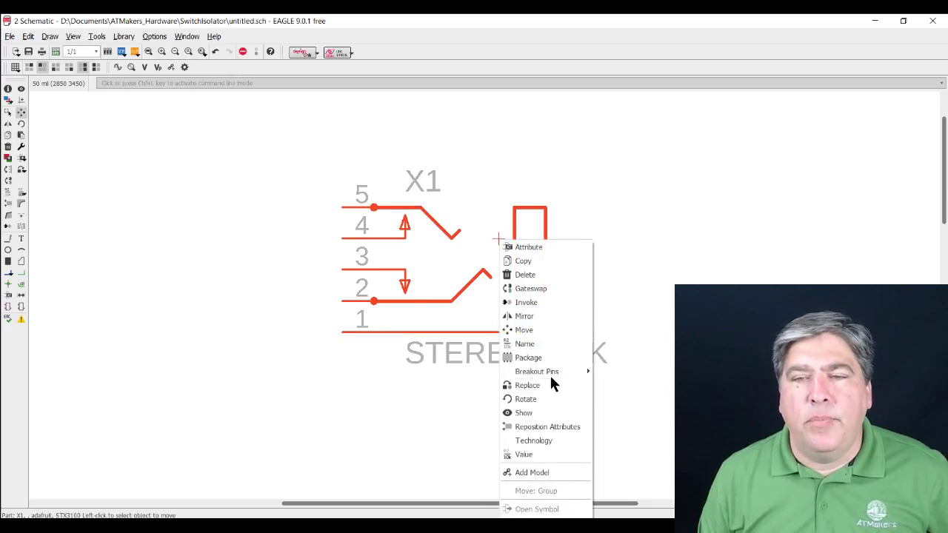
mouse_move(550, 373)
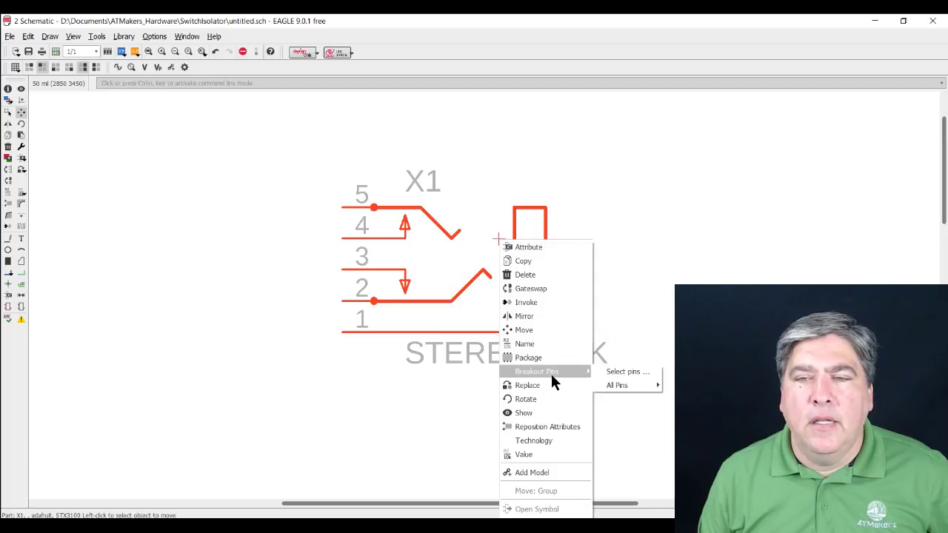
left_click(614, 372)
left_click(559, 342)
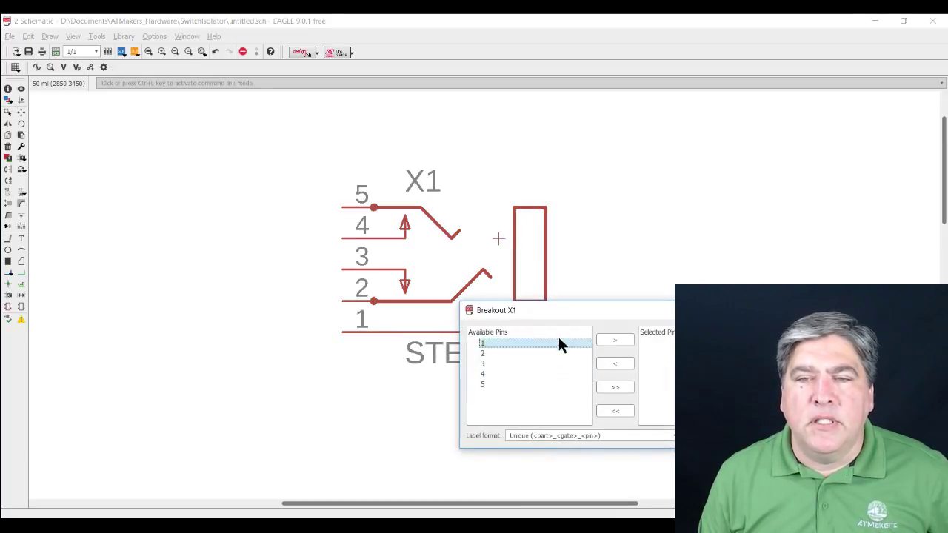
left_click_drag(556, 310, 206, 356)
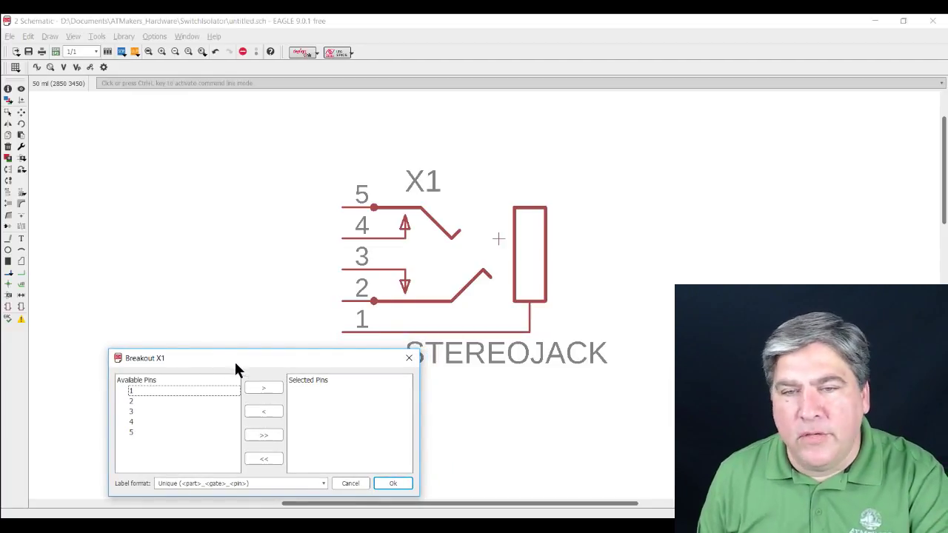
left_click(349, 483)
Start replacing stereo jack X1 and search the part libraries for *audio*
scroll(334, 346, "down", 3)
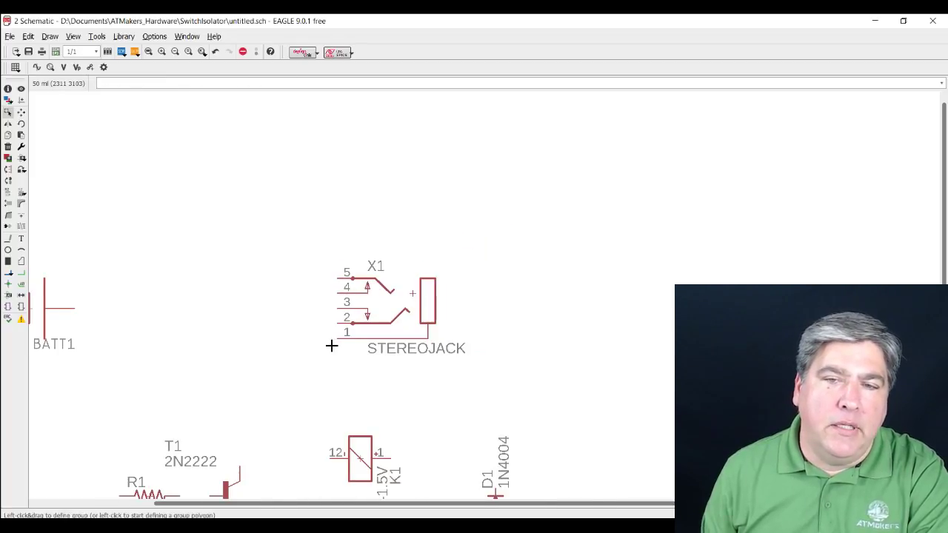
middle_click_drag(331, 346, 354, 240)
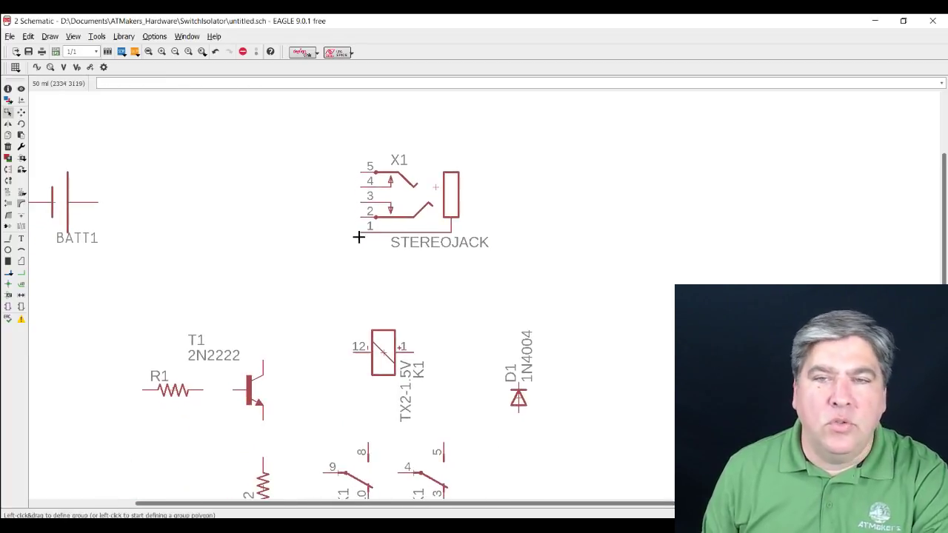
right_click(434, 188)
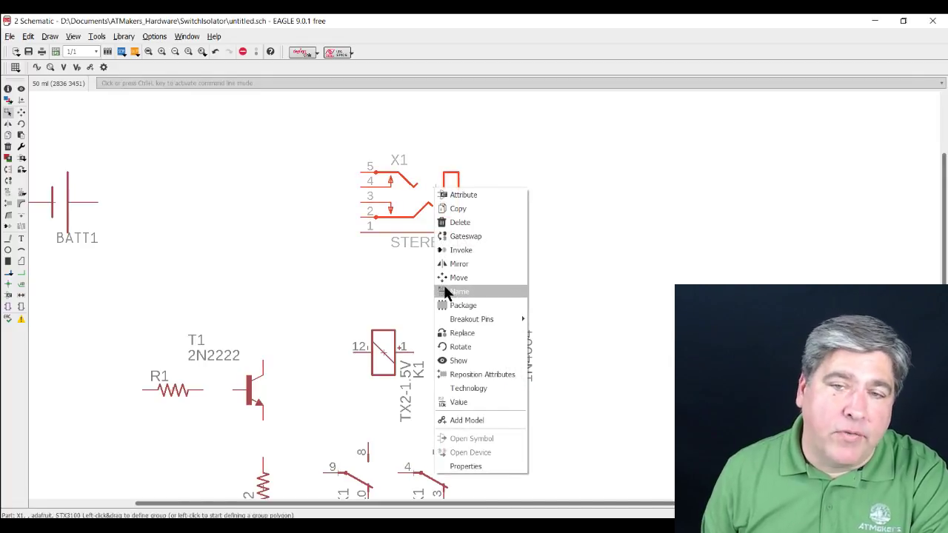
left_click(474, 331)
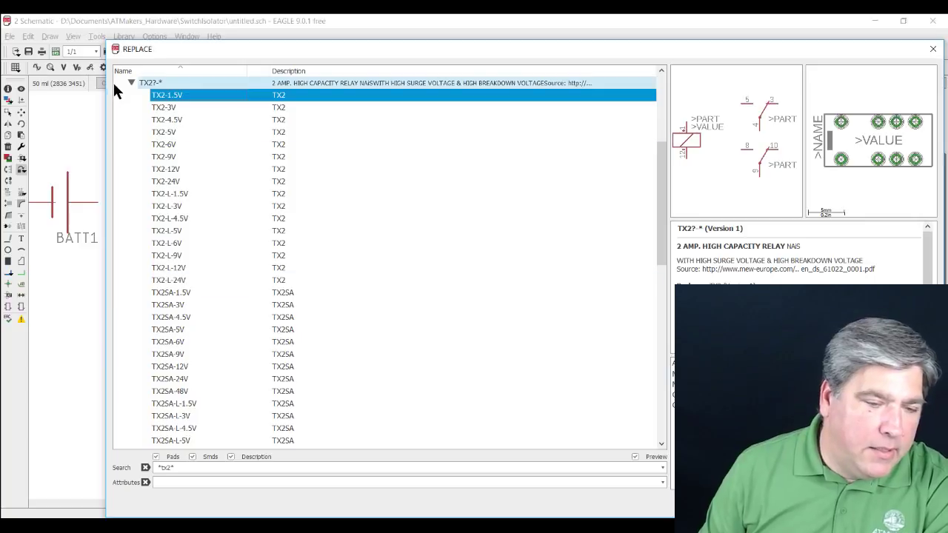
triple_click(189, 467)
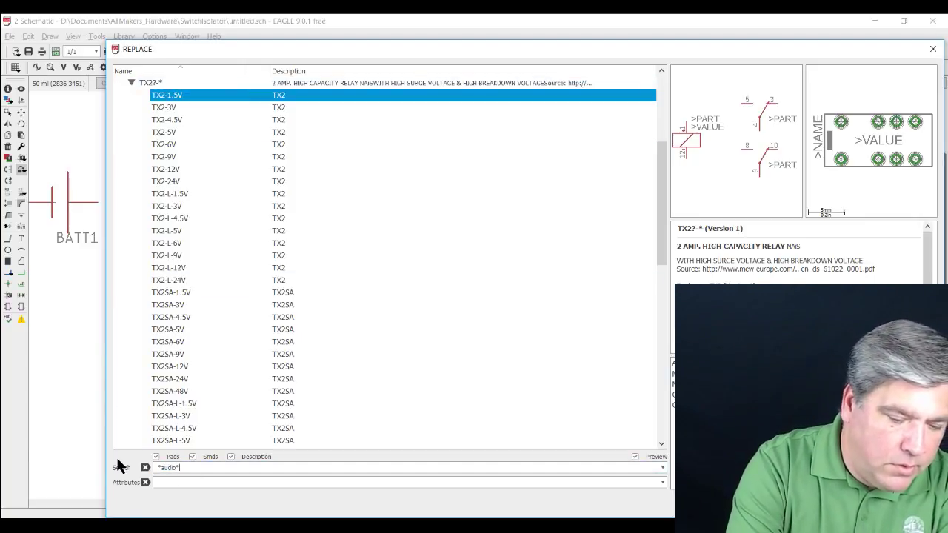
type("*audio*")
key("Return")
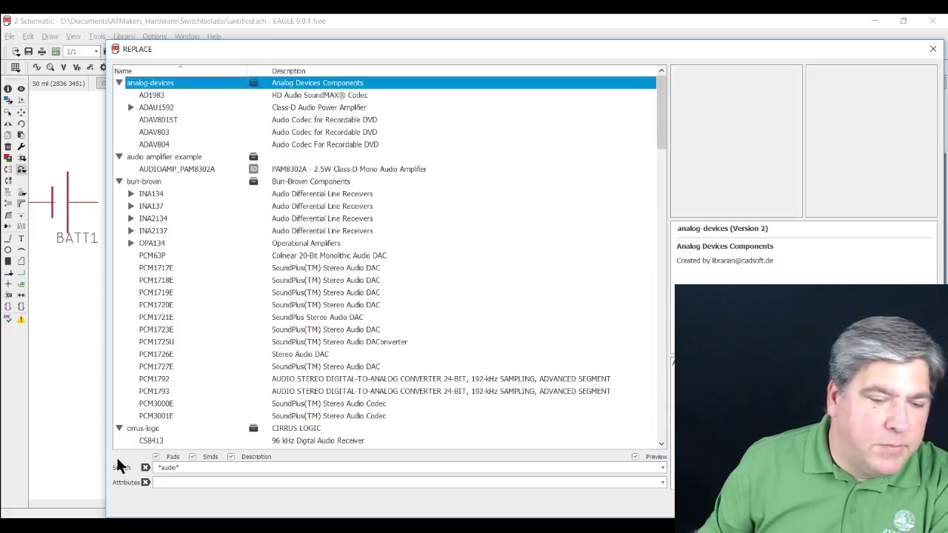
Try to replace X1 with AUDIO_JACK_3.5MM_KIT from the SparkFun-Connectors library's AUDIO_JACK_3.5MM group, and leave the Replace command
left_click(118, 182)
left_click(118, 231)
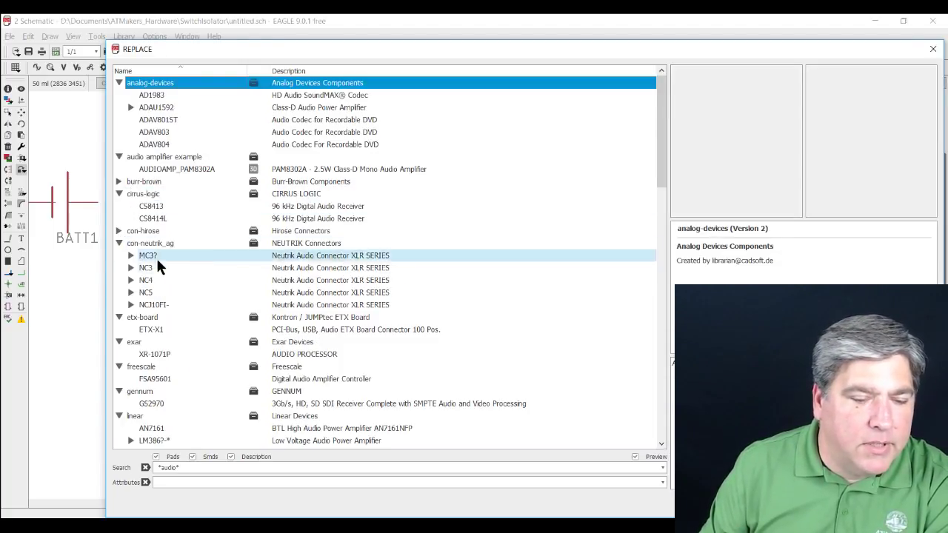
scroll(158, 267, "down", 10)
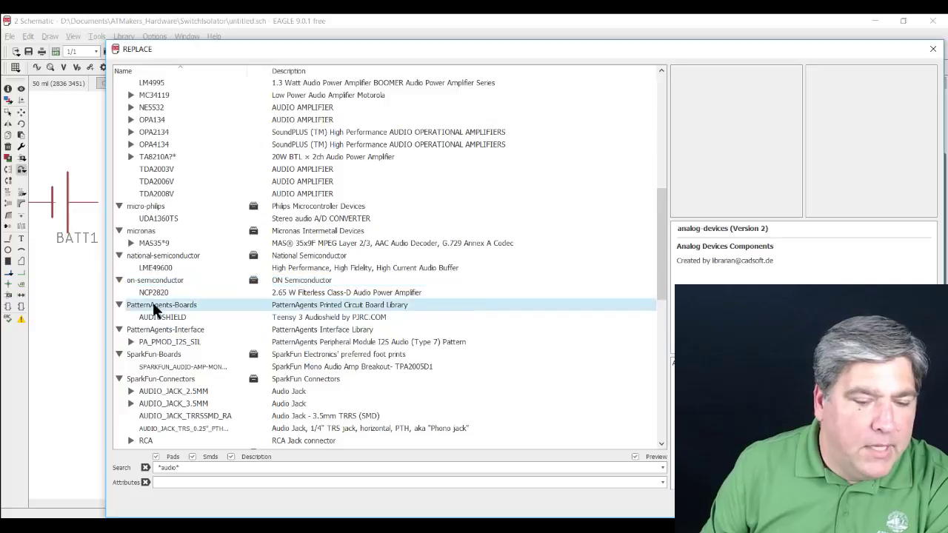
scroll(156, 310, "down", 3)
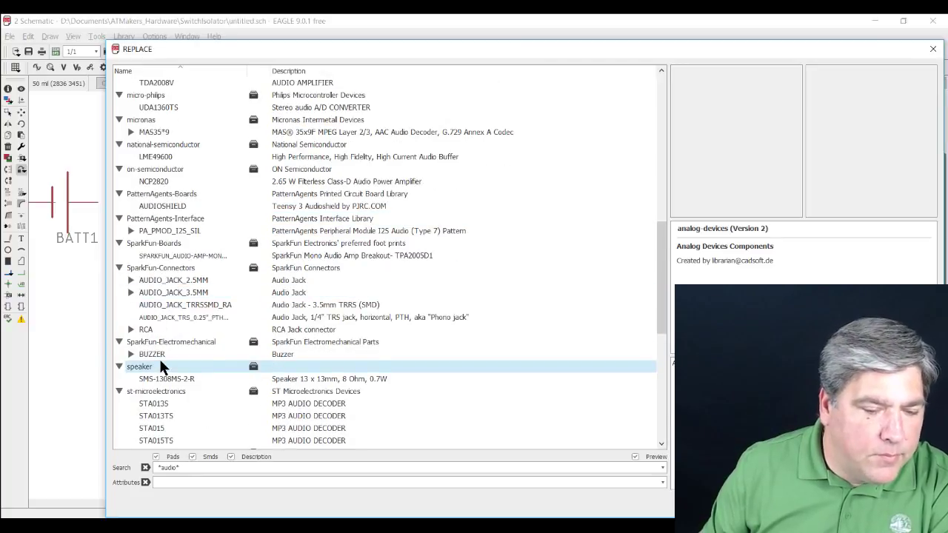
left_click(131, 292)
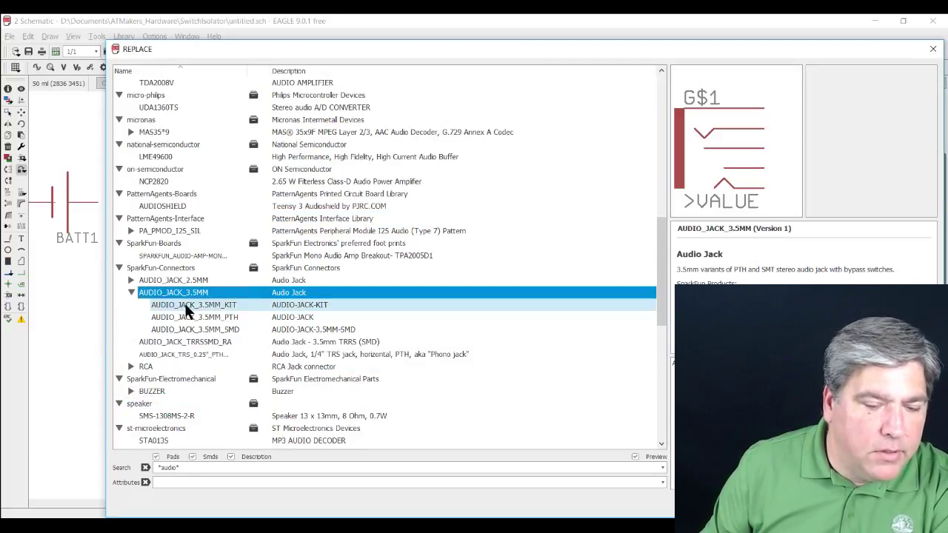
left_click(188, 305)
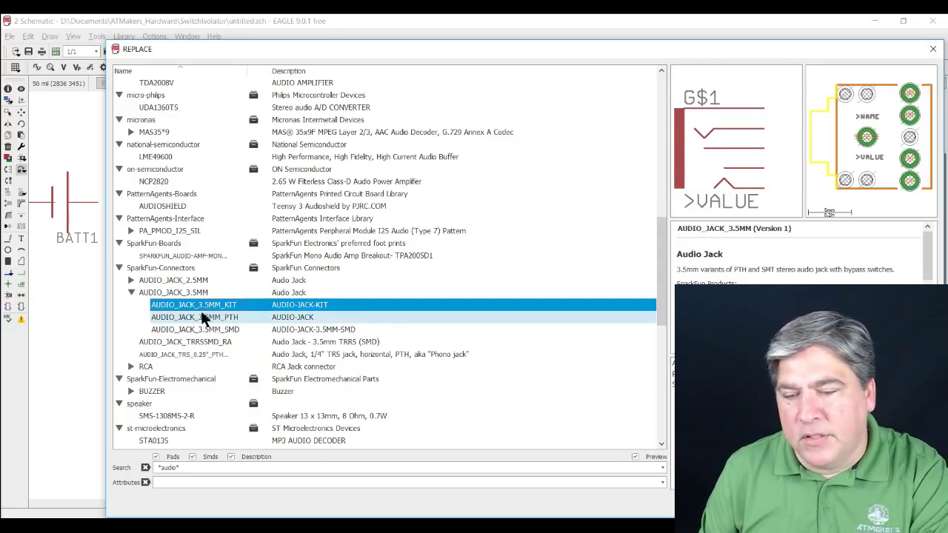
key("Return")
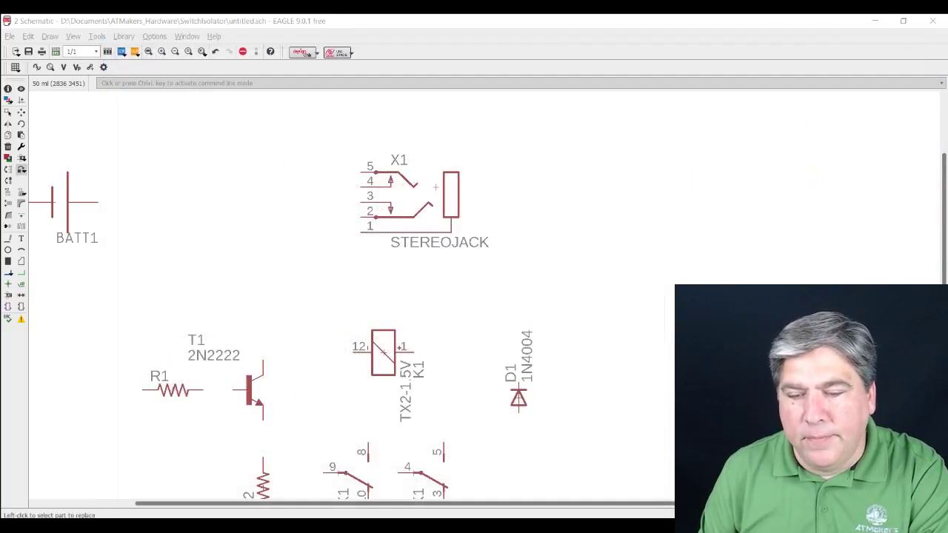
key("Escape")
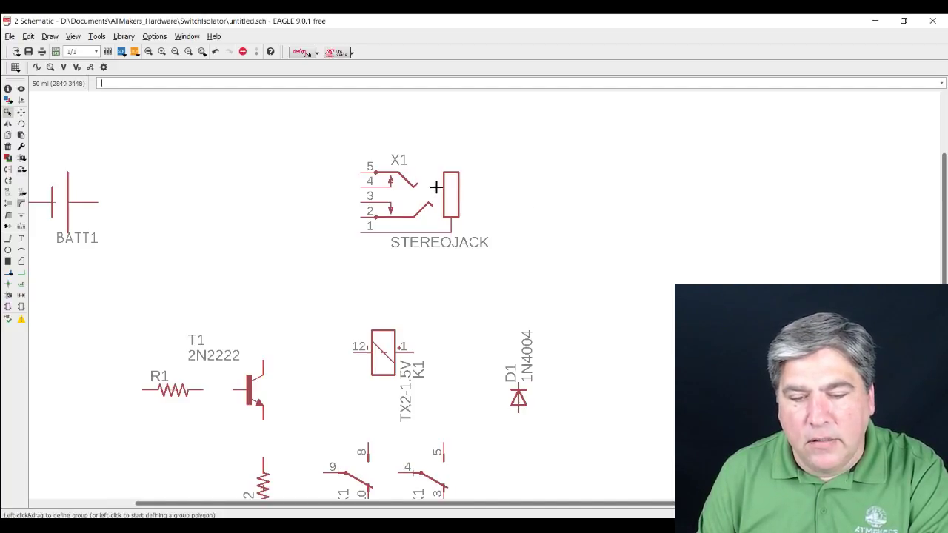
Check the part properties of stereo jack X1 and close them without changes
right_click(437, 189)
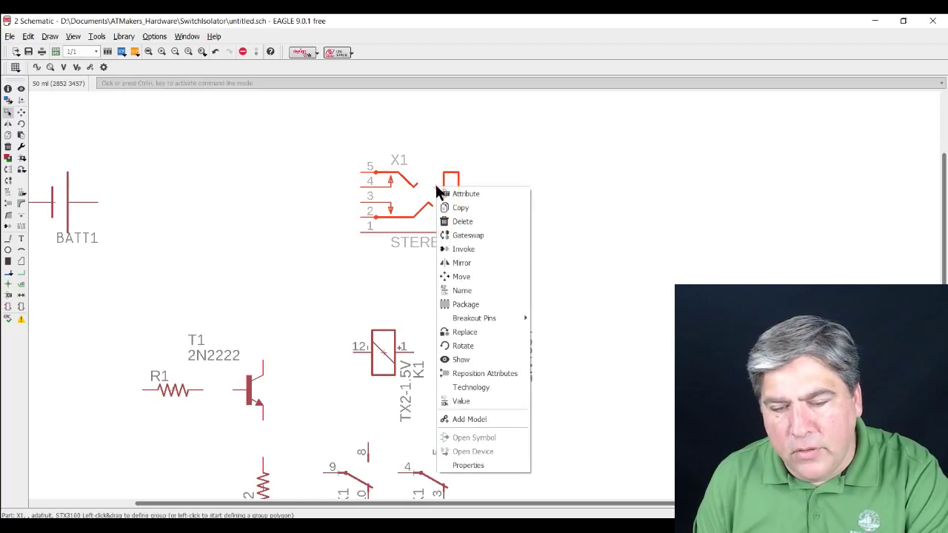
left_click(490, 462)
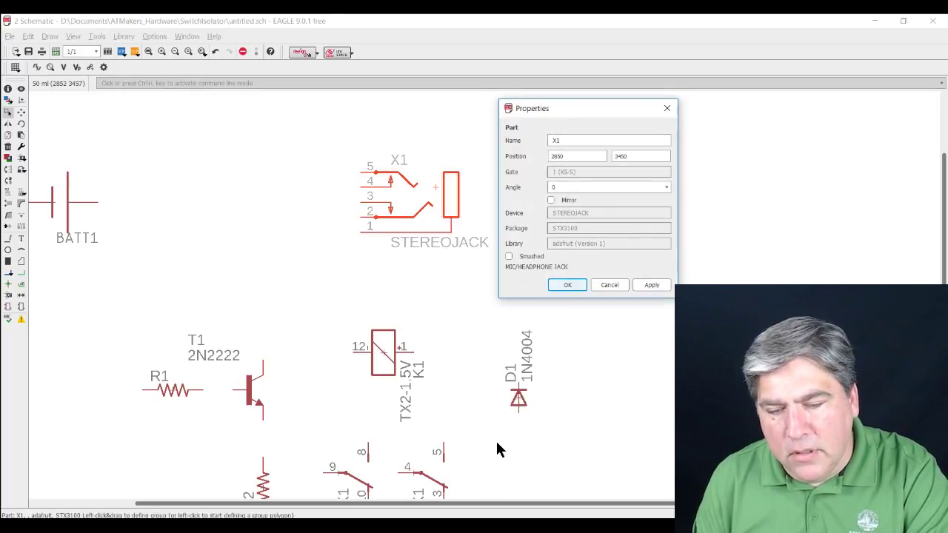
left_click(609, 285)
Delete both stereo jacks, X1 and X2, from the schematic
type("de")
key("Return")
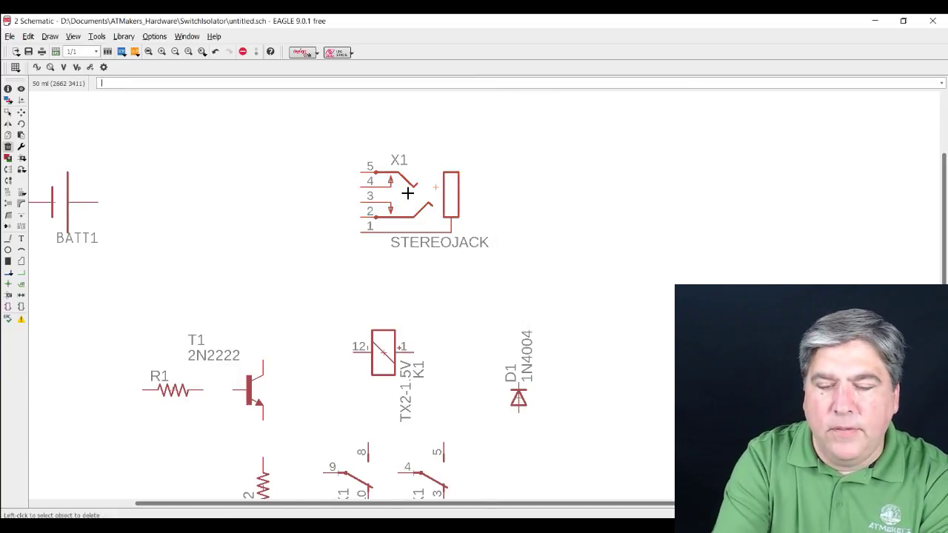
left_click(433, 184)
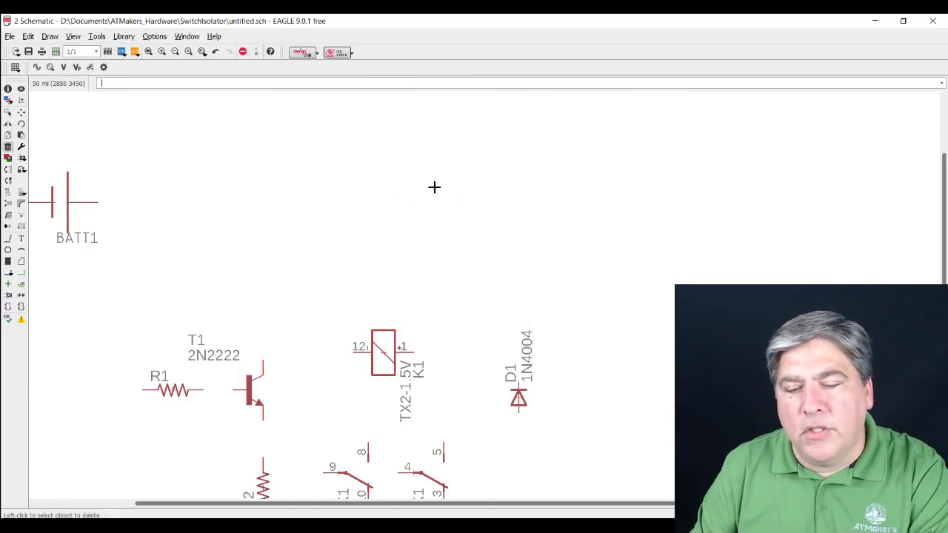
scroll(434, 188, "down", 4)
left_click(431, 393)
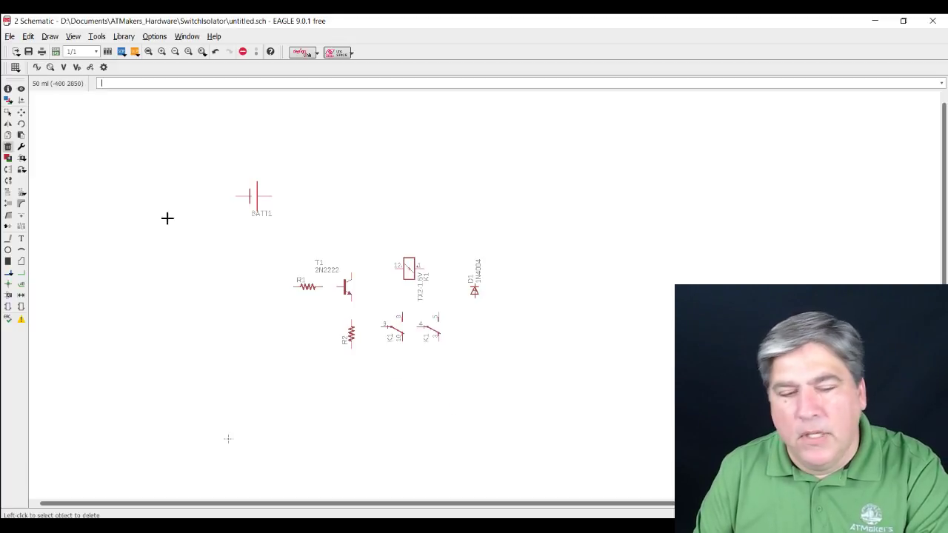
Add two AUDIO_JACK_3.5MM_KIT jacks rotated 180 degrees, one above and one below diode D1 and slightly to its right, and end the placement
left_click(22, 159)
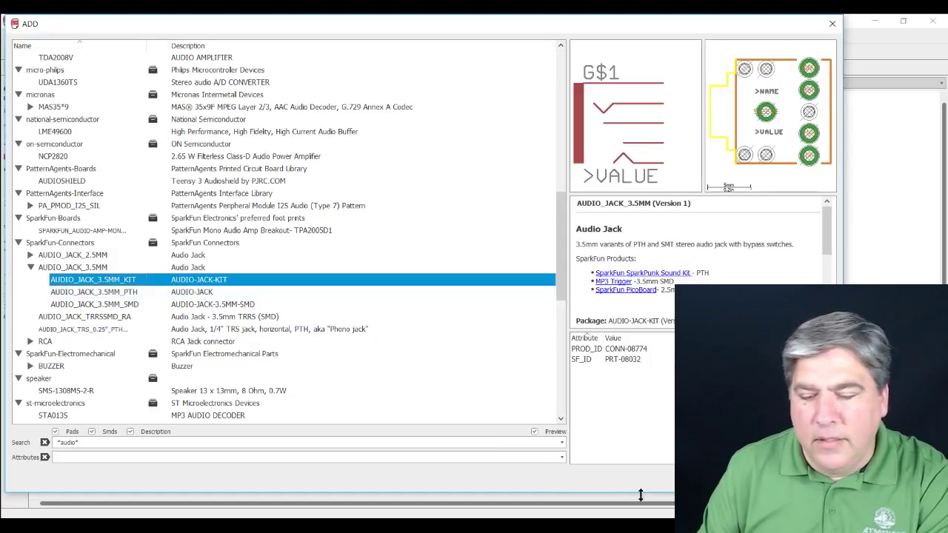
left_click(725, 478)
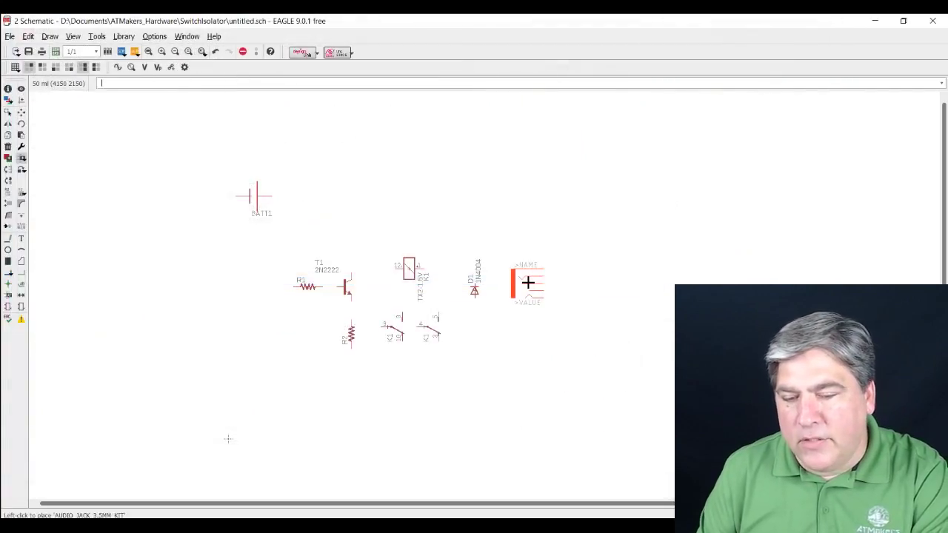
right_click(501, 197)
right_click(499, 197)
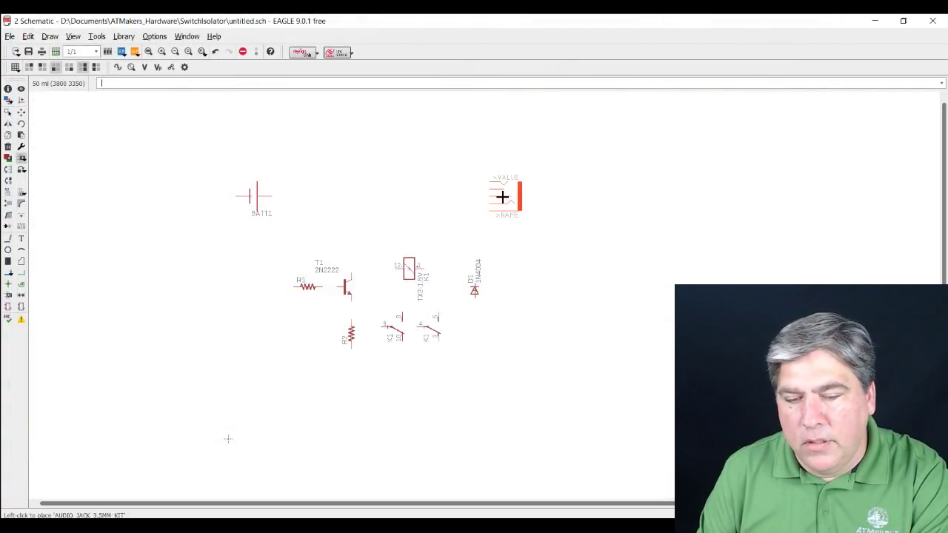
left_click(498, 198)
left_click(499, 360)
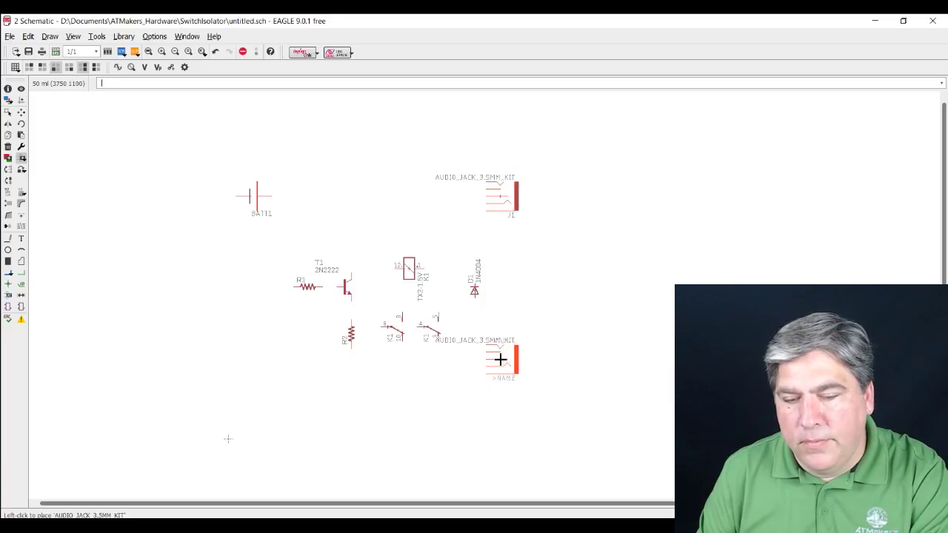
key("Escape")
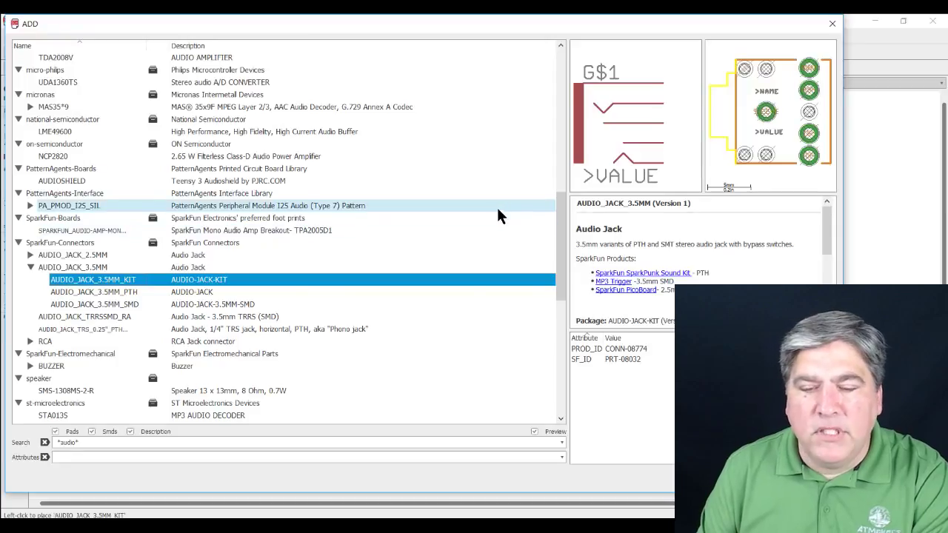
key("Escape")
Break out the TIP, SLEEVE and RING pins of audio jack J1 into labelled nets
scroll(499, 201, "up", 5)
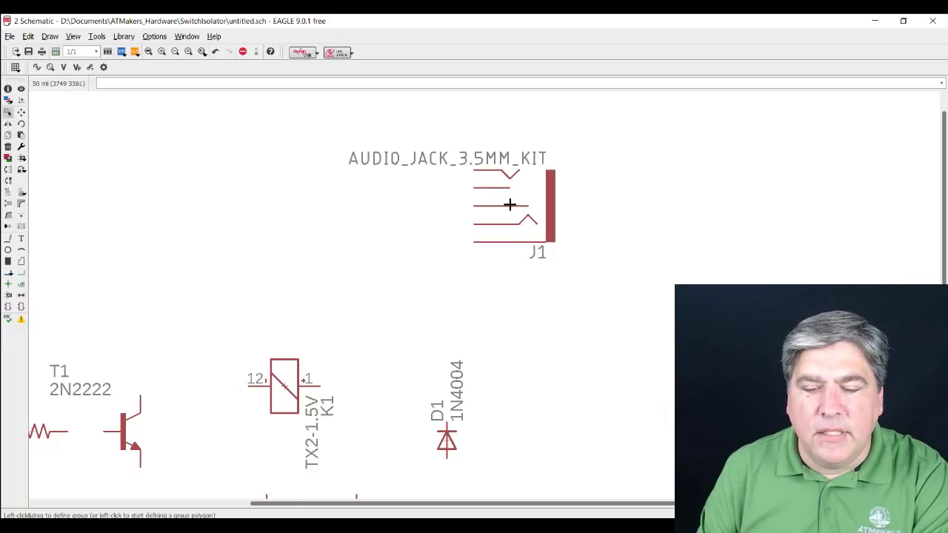
right_click(512, 208)
mouse_move(587, 339)
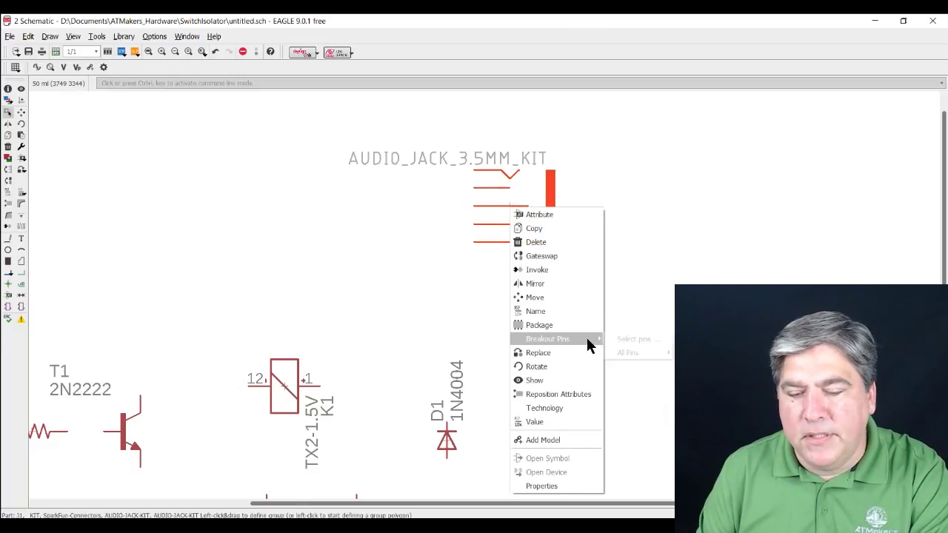
left_click(634, 339)
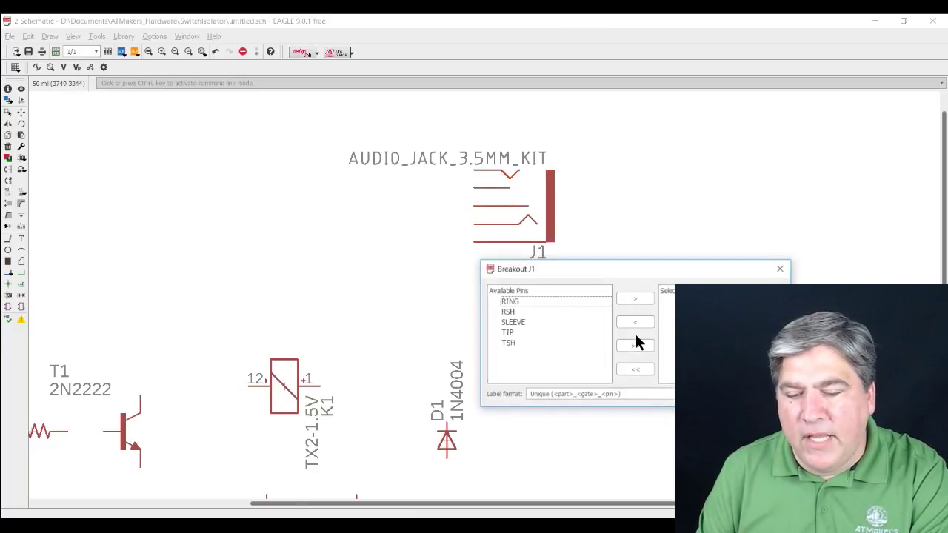
left_click(520, 332)
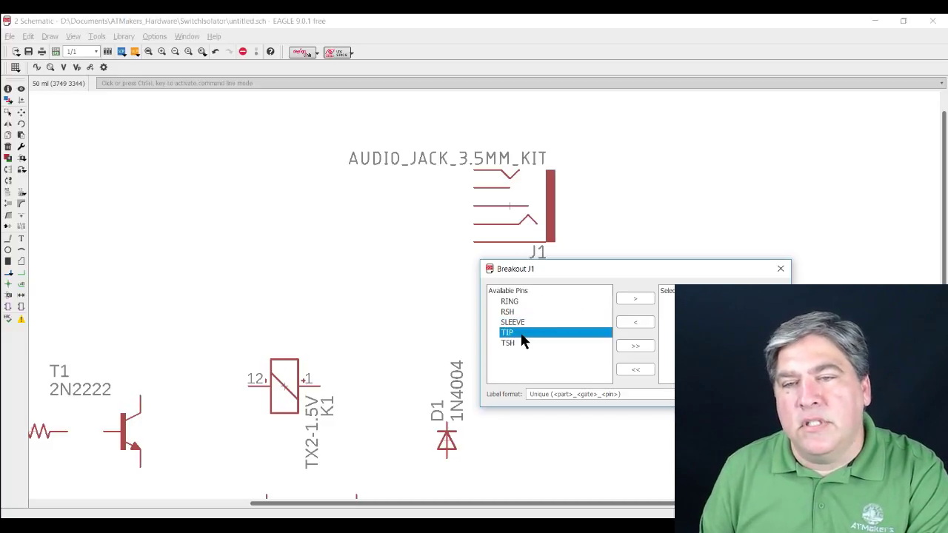
left_click(528, 323, "shift")
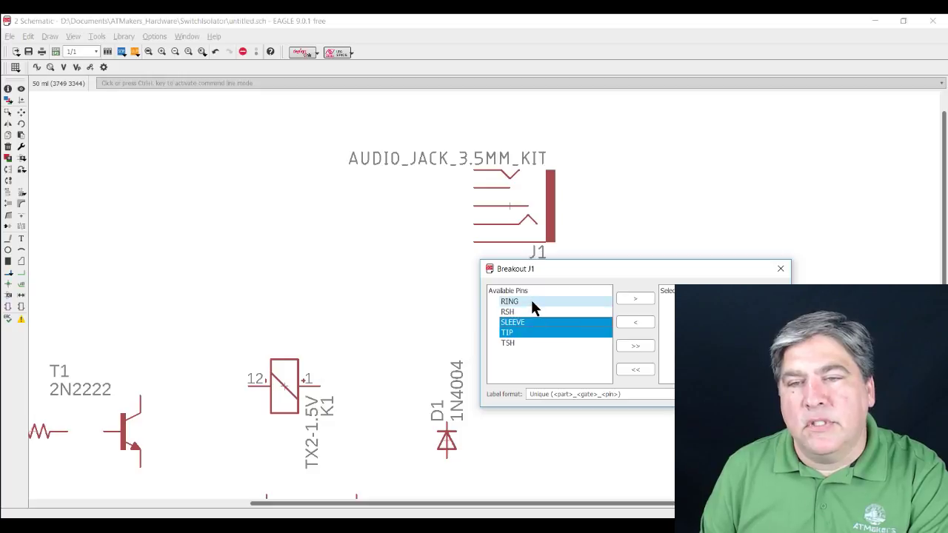
left_click(529, 299, "ctrl")
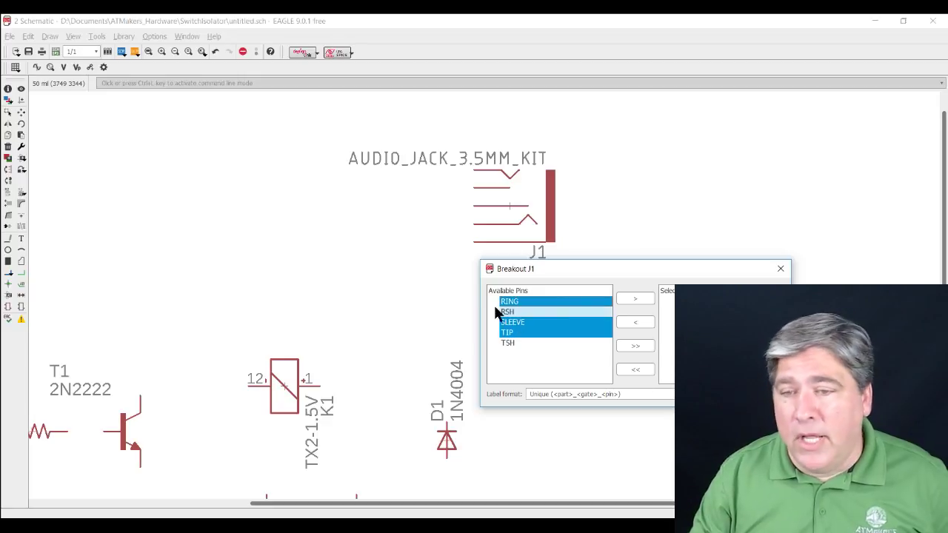
left_click(635, 299)
left_click(722, 393)
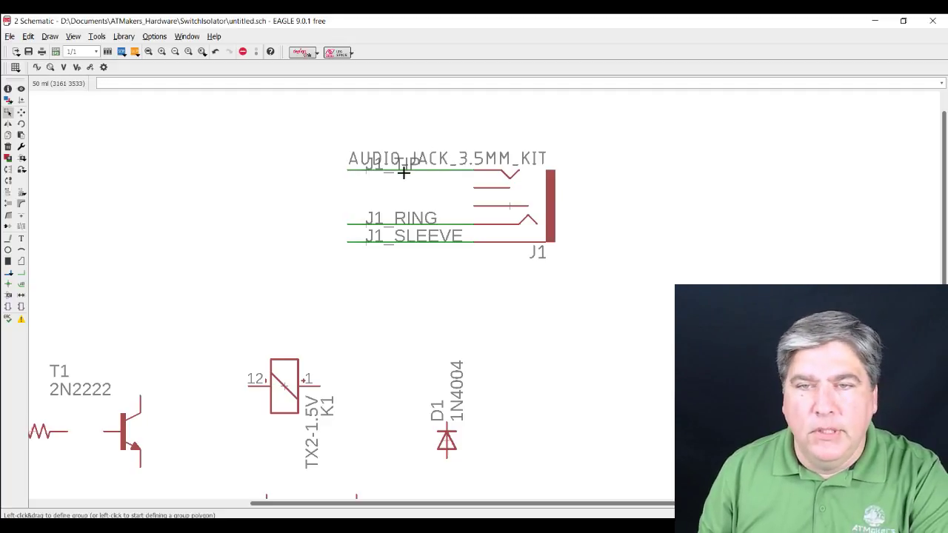
Break out the RING, TIP and SLEEVE pins of audio jack J2 into labelled nets
scroll(404, 172, "down", 2)
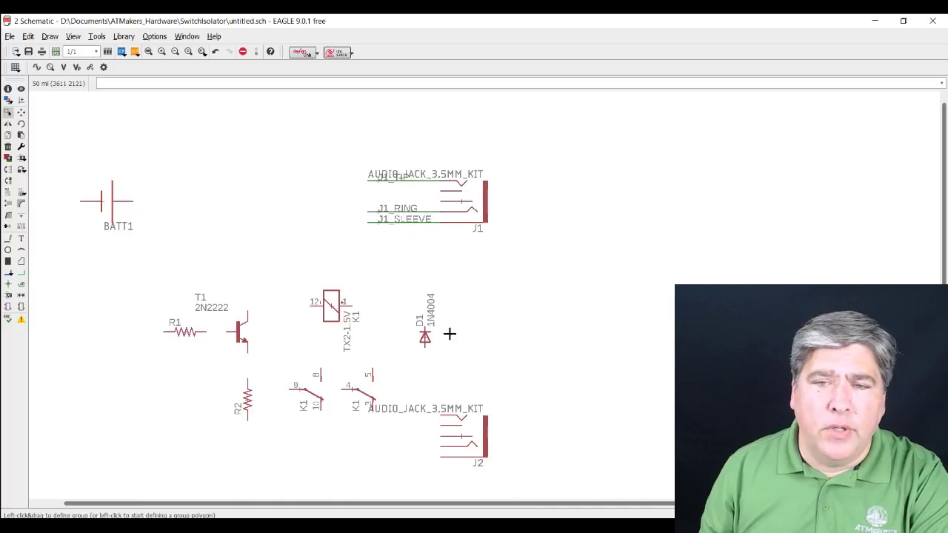
right_click(456, 438)
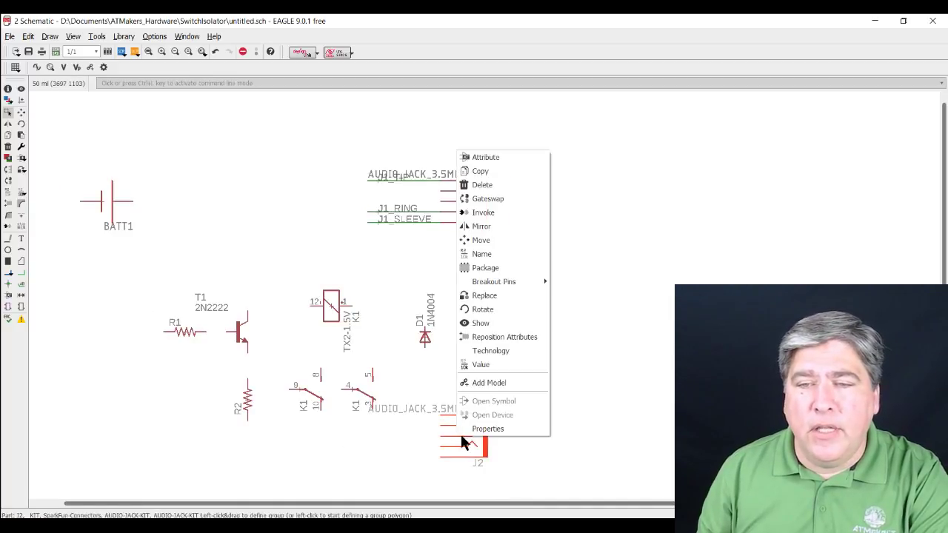
mouse_move(537, 281)
left_click(578, 282)
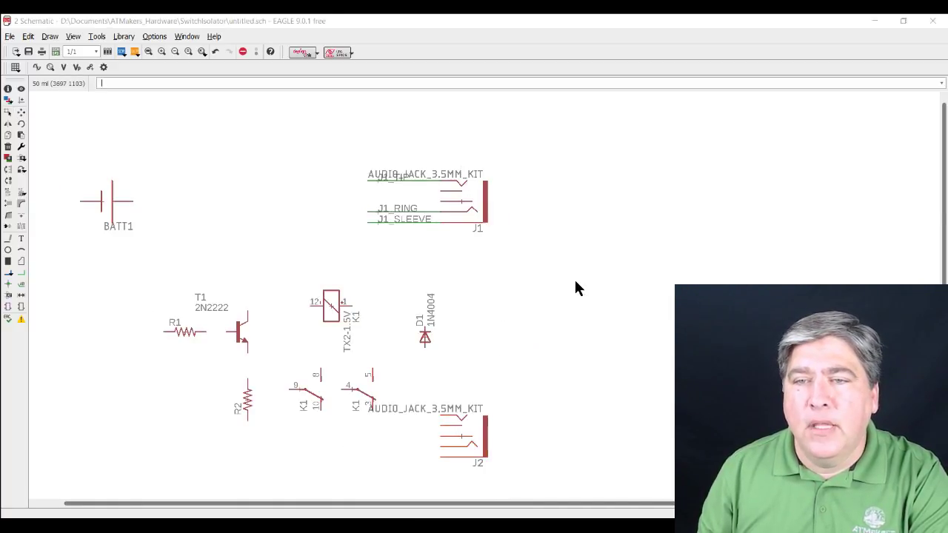
left_click(511, 323)
left_click(509, 301)
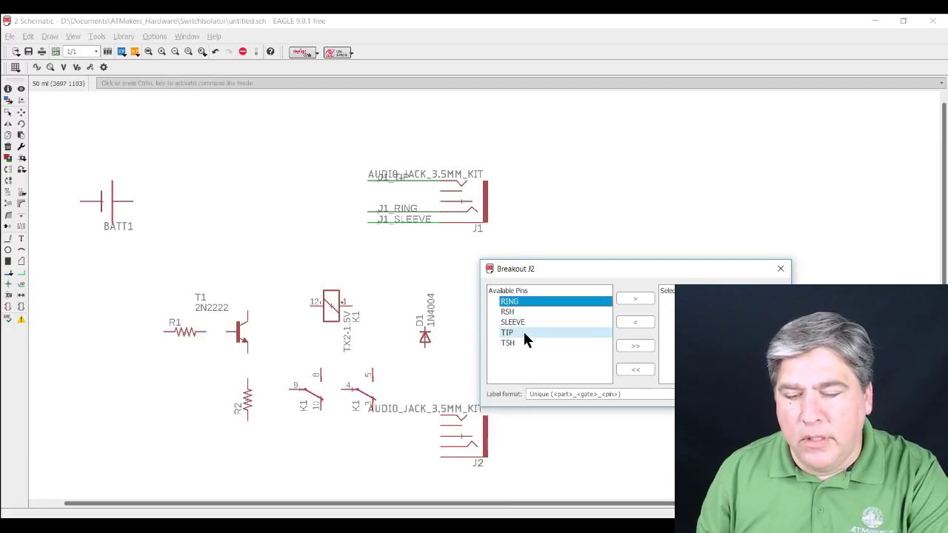
left_click(523, 333, "ctrl")
left_click(584, 322, "ctrl")
left_click(643, 299)
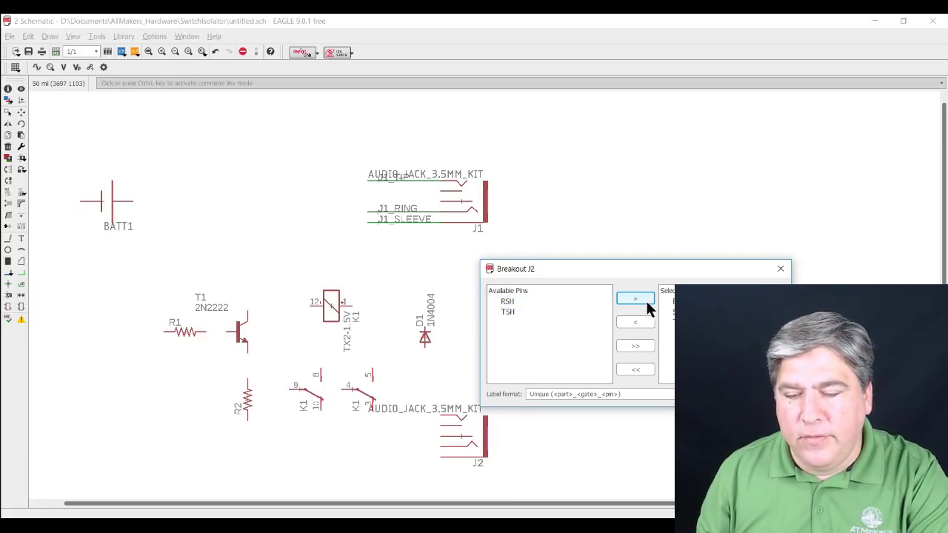
key("Return")
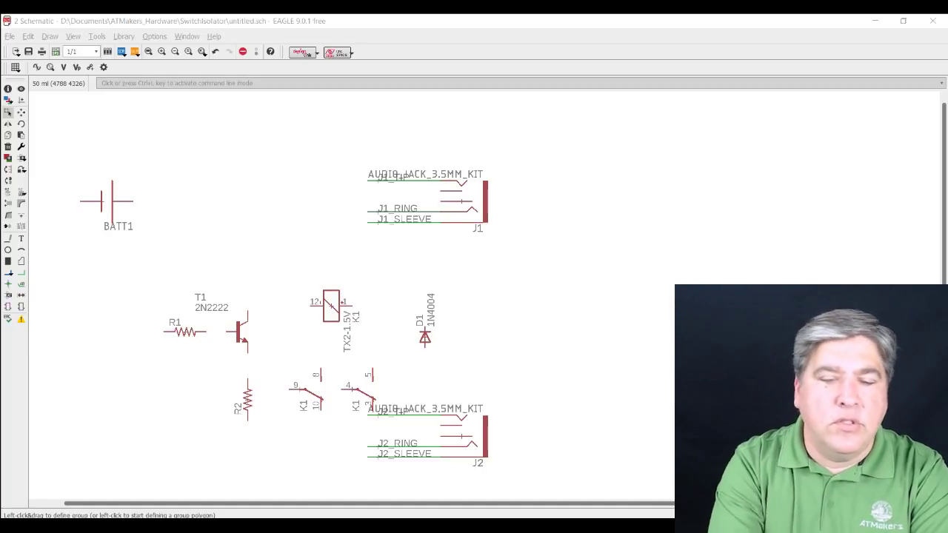
Draw a net from the BATT1 terminal facing the jacks to the TIP pin of J1, stepping up midway
left_click(322, 129)
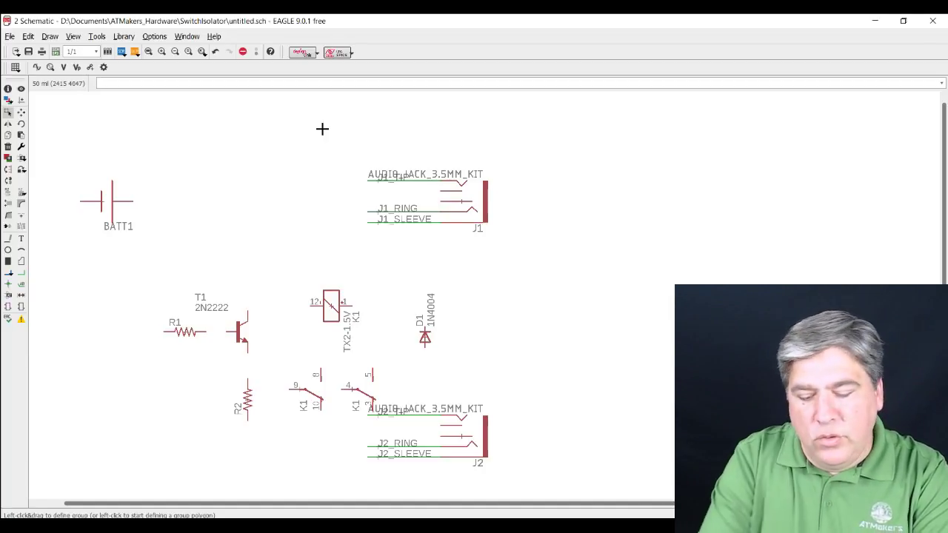
type("net")
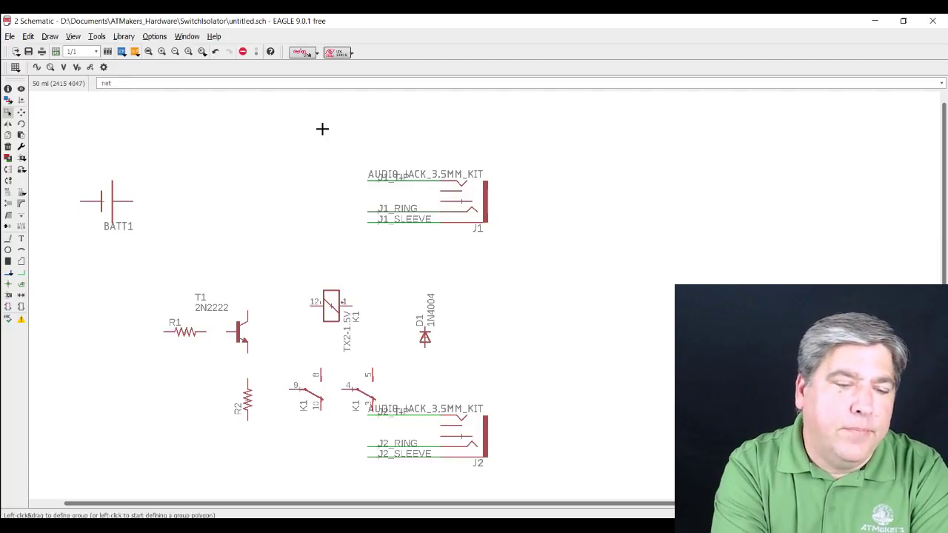
key("Return")
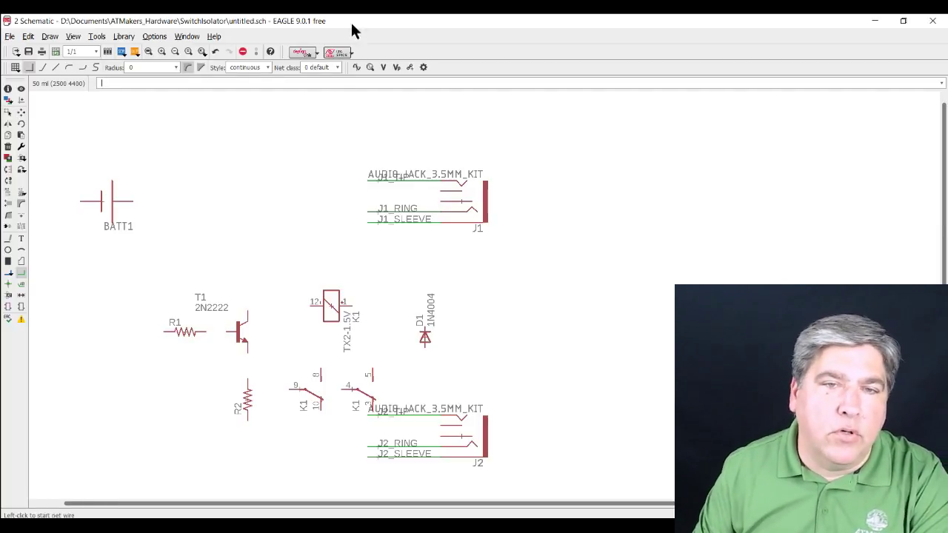
left_click(134, 200)
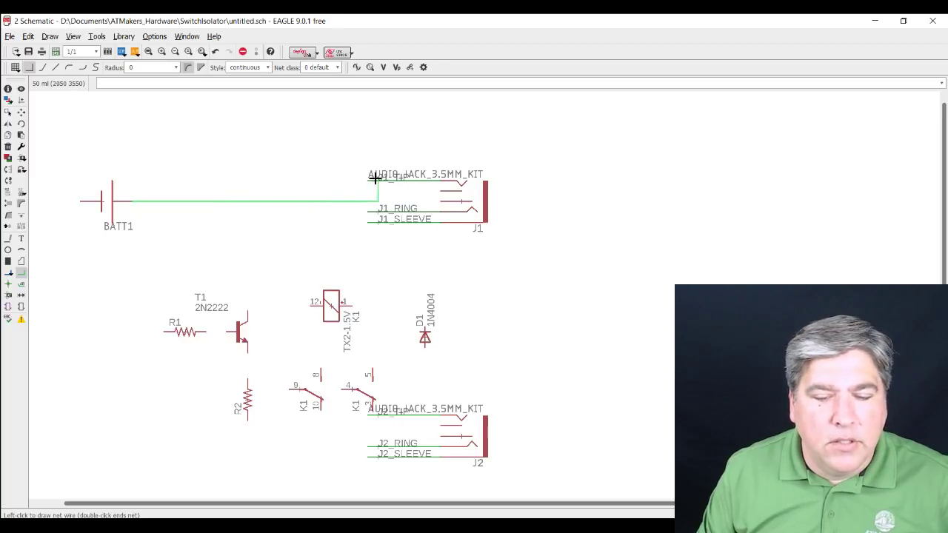
left_click(309, 179)
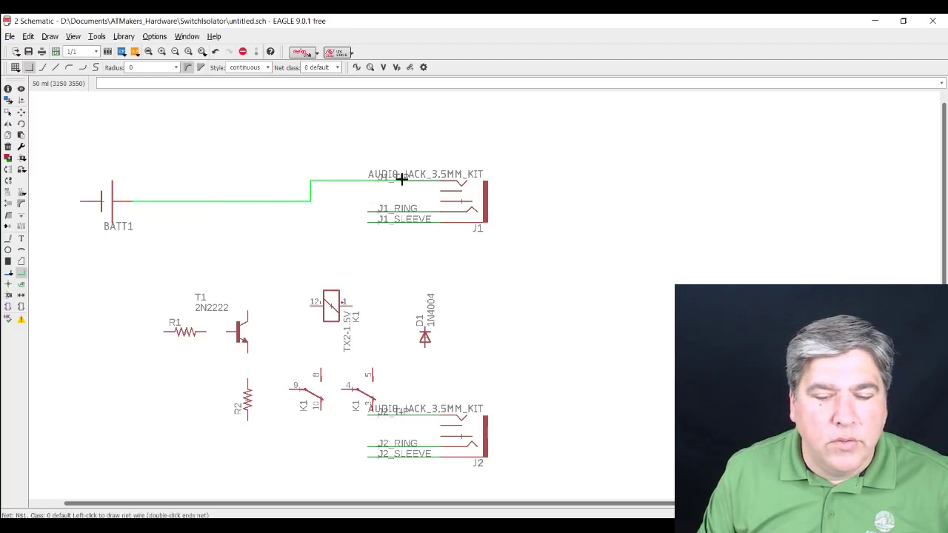
left_click(442, 179)
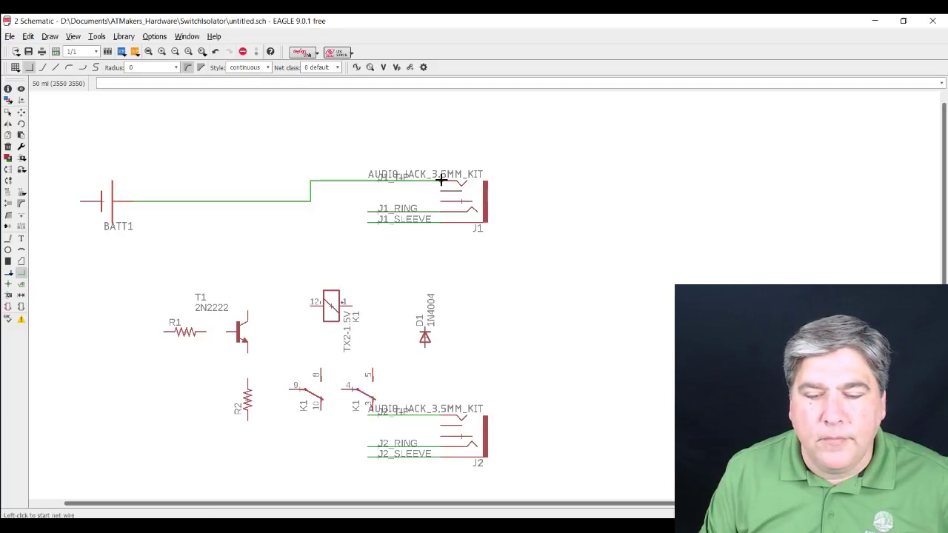
Wire the SLEEVE pin of J1 to the free outer end of resistor R1, away from transistor T1
left_click(442, 224)
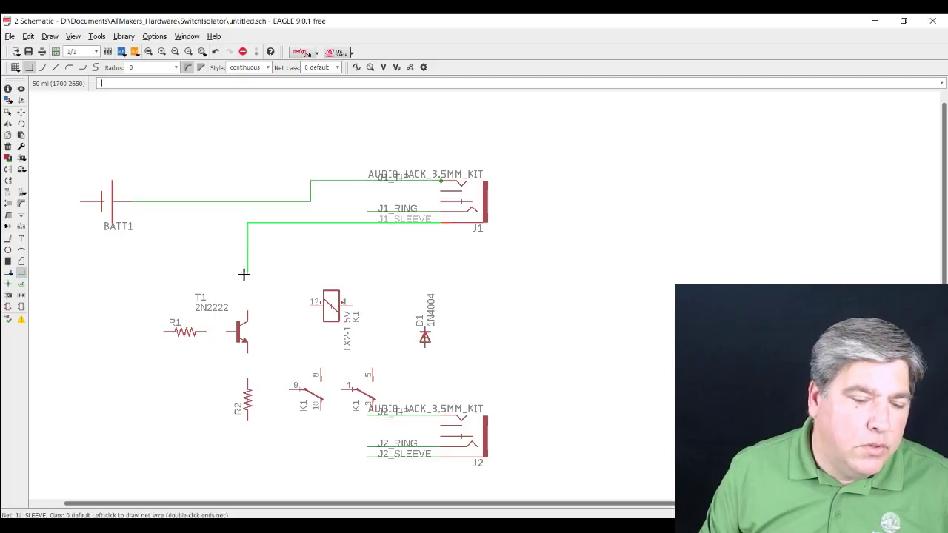
left_click(165, 331)
left_click(166, 332)
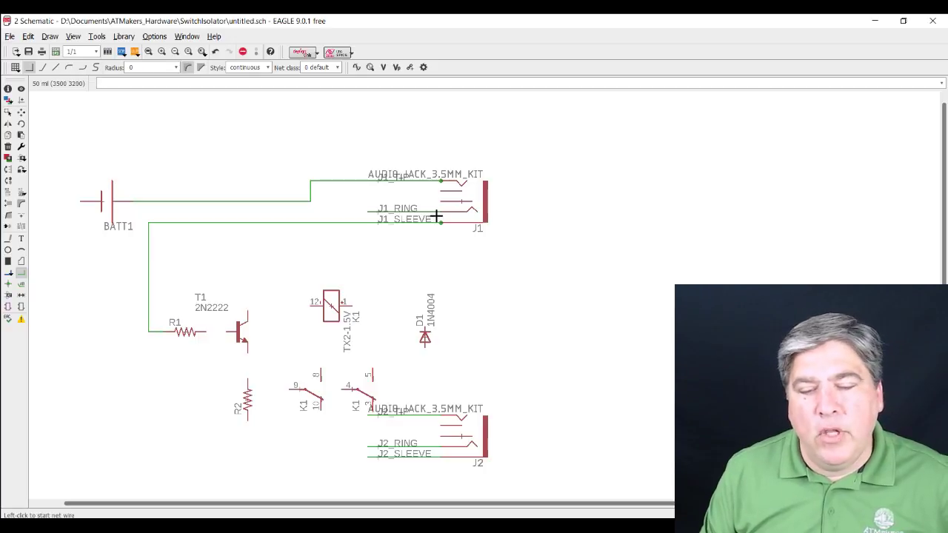
Join the RING and SLEEVE pins of J1 with a short net, keeping J1_SLEEVE as the resulting name
scroll(439, 215, "up", 6)
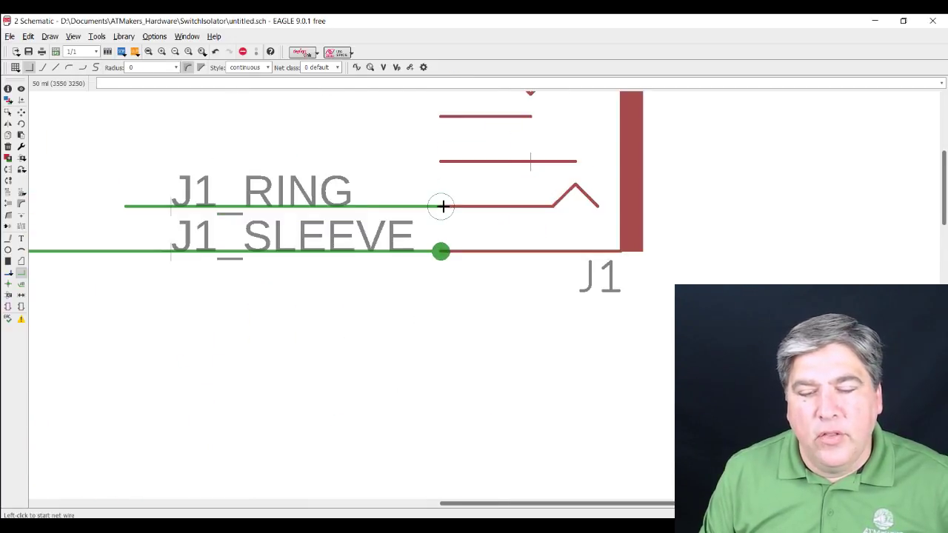
left_click(443, 205)
left_click(440, 253)
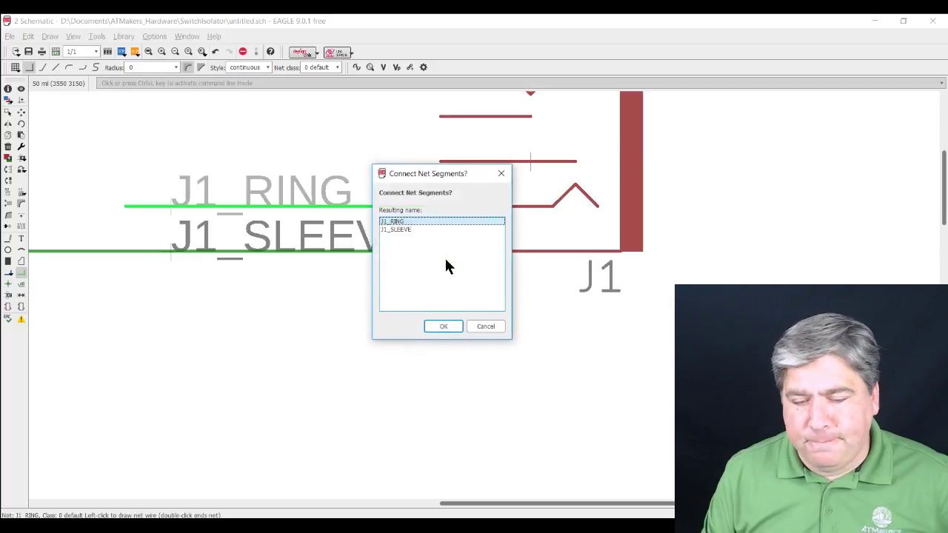
left_click(407, 229)
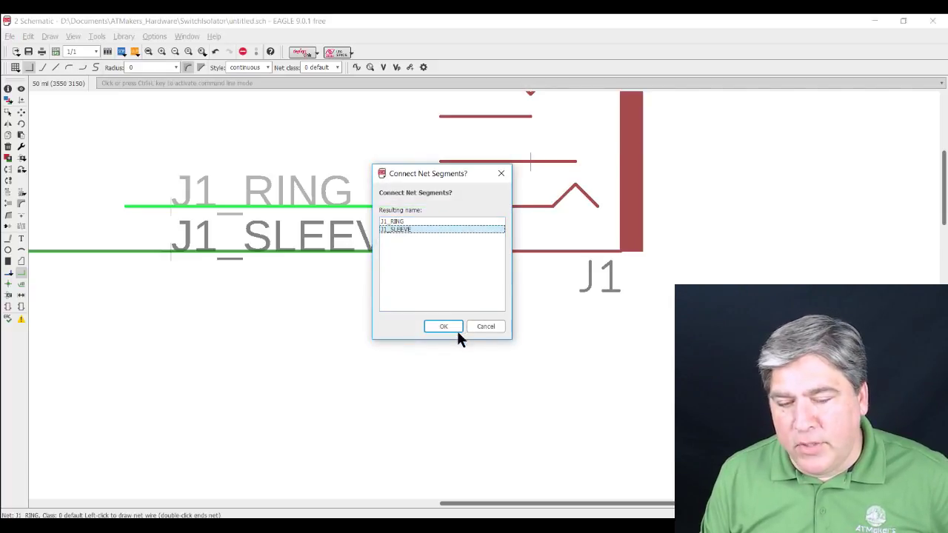
left_click(456, 328)
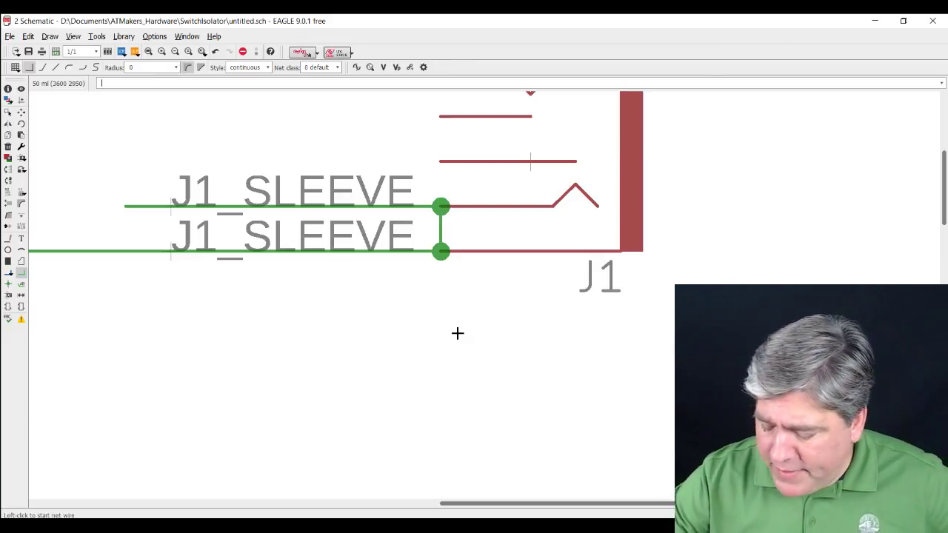
left_click(494, 331)
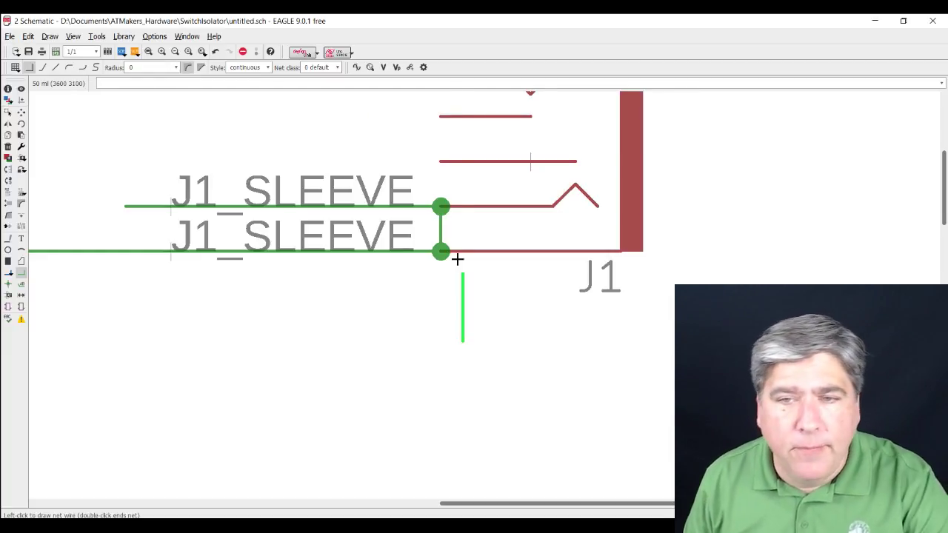
key("Escape")
Wire the remaining end of resistor R1 to the base of transistor T1
scroll(474, 332, "down", 3)
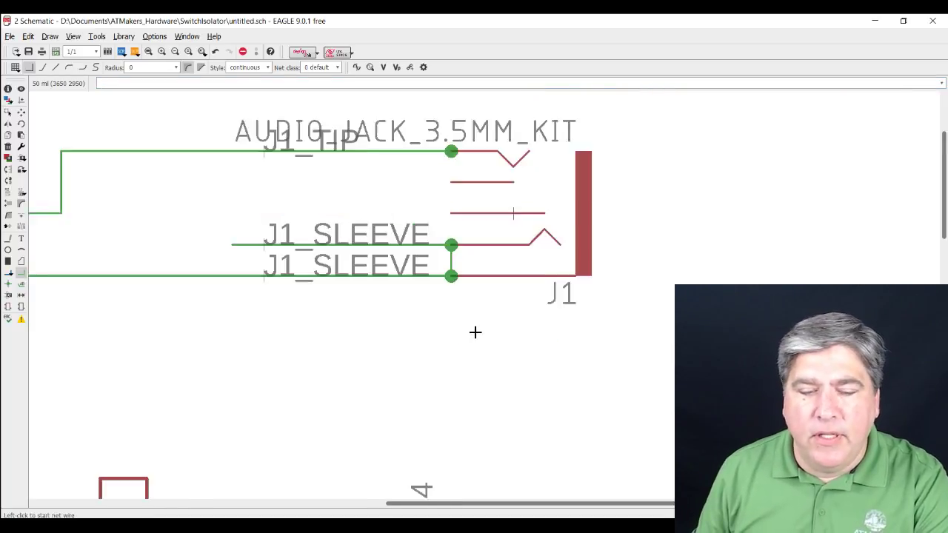
middle_click_drag(366, 309, 551, 281)
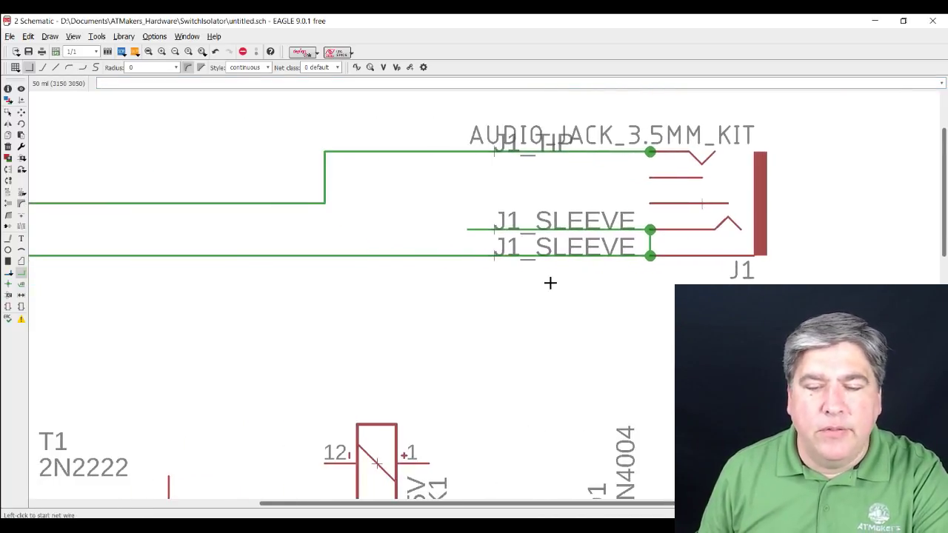
scroll(550, 282, "down", 2)
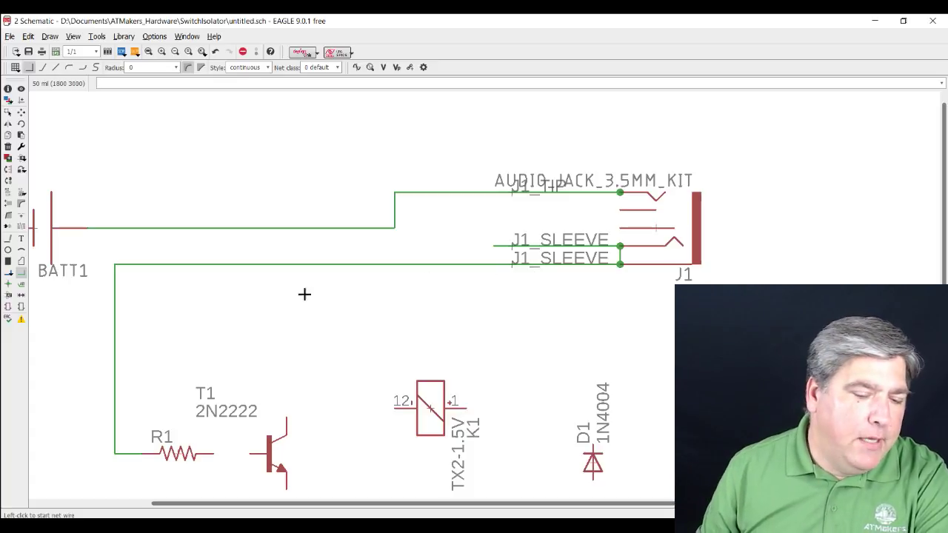
middle_click_drag(359, 324, 470, 161)
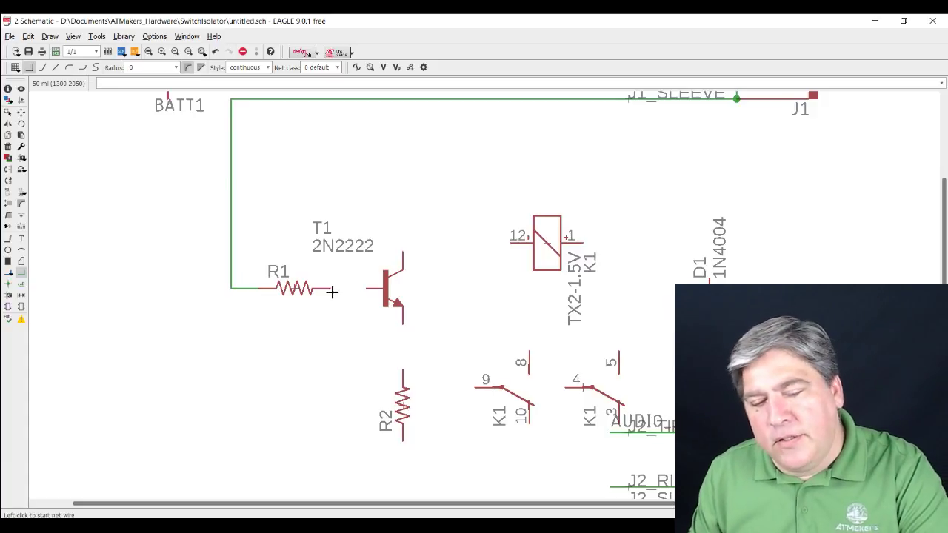
left_click(330, 288)
left_click(367, 288)
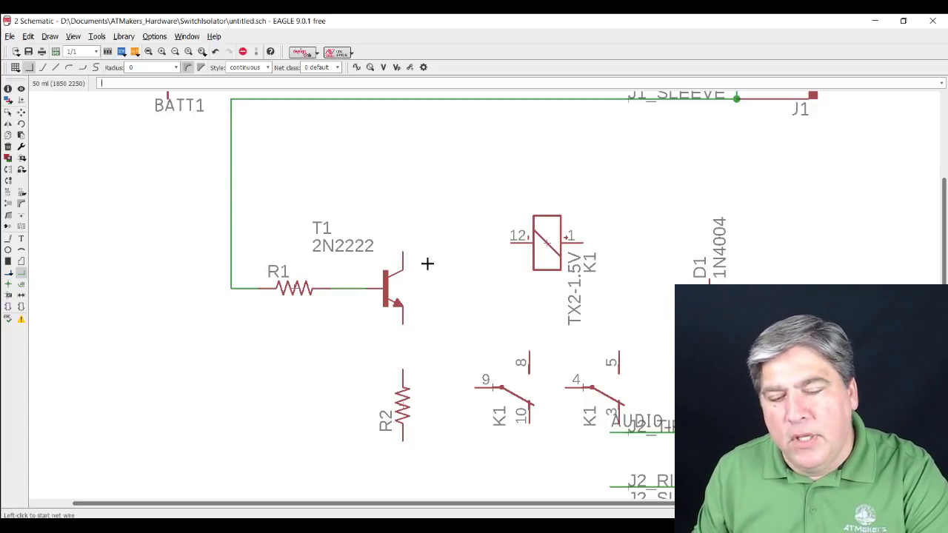
Move the K1 relay coil directly above transistor T1, rotated vertical with pin 12 lined up over the collector
middle_click_drag(436, 236, 453, 291)
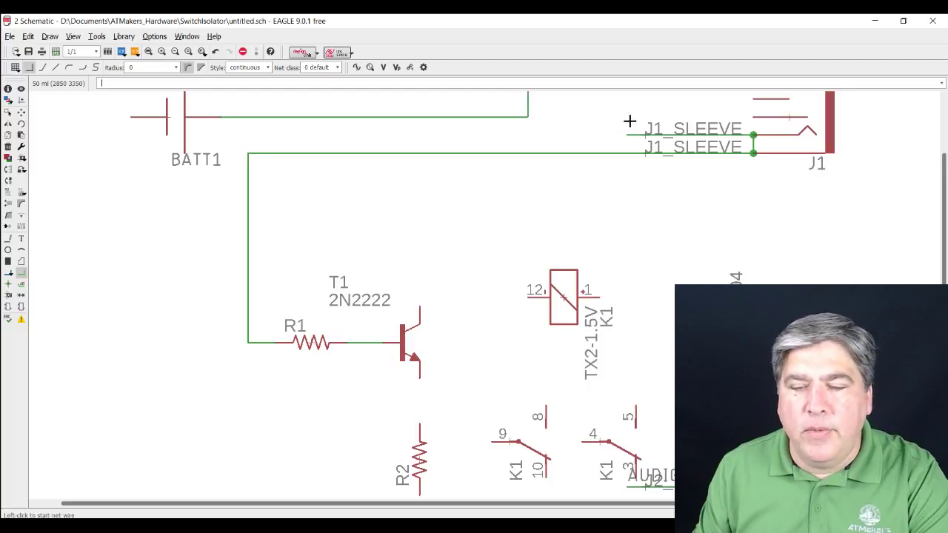
middle_click_drag(673, 243, 650, 295)
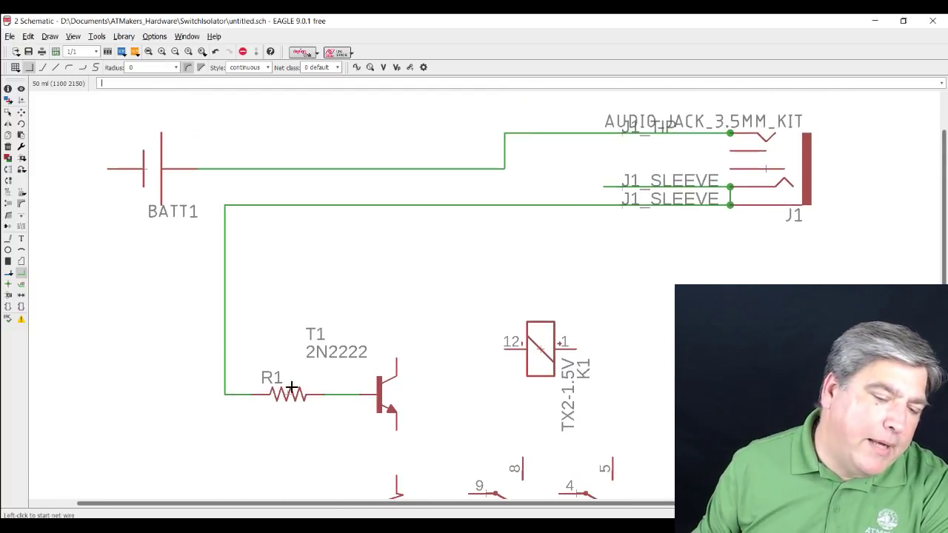
middle_click_drag(296, 394, 308, 351)
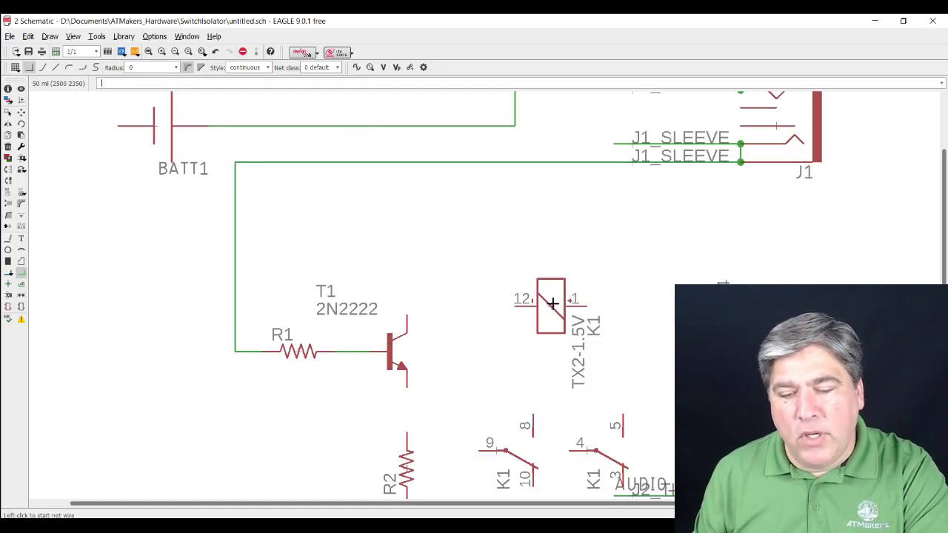
type("move")
key("Return")
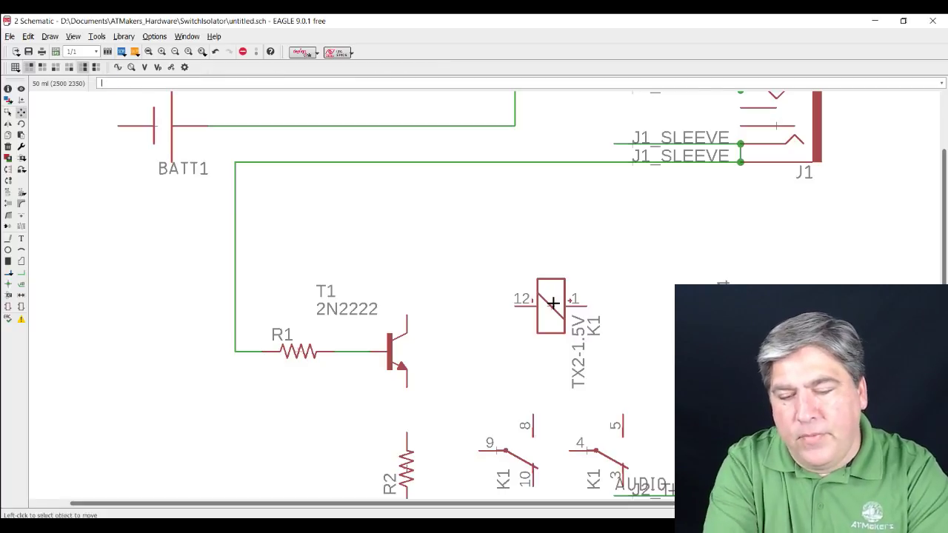
left_click(553, 303)
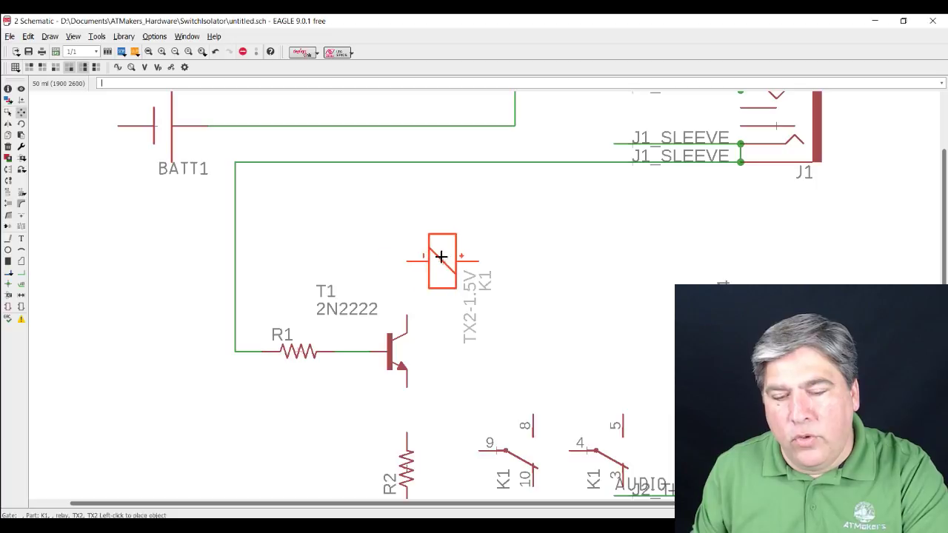
right_click(454, 253)
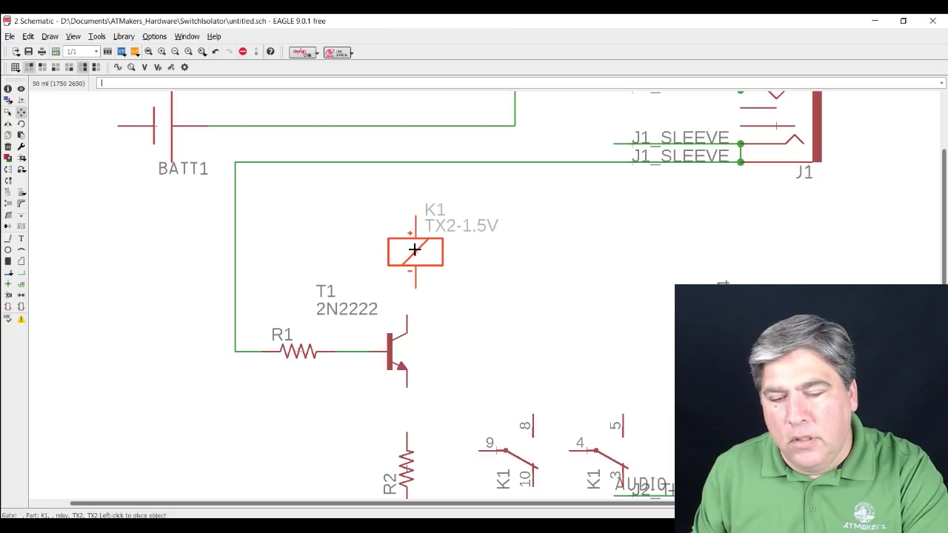
left_click(405, 252)
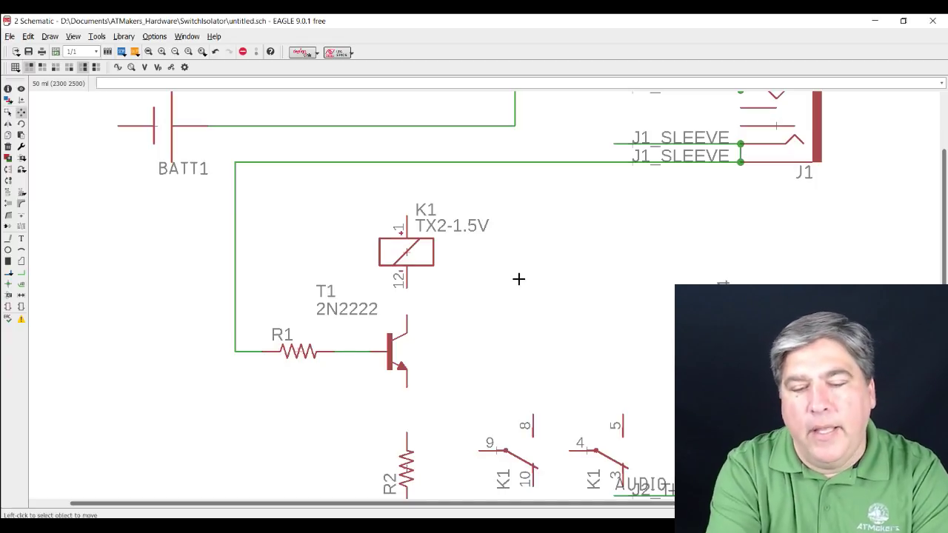
Wire pin 1 of the K1 coil to the BATT1–J1 TIP net and pin 12 to the collector of T1
type("net")
key("Return")
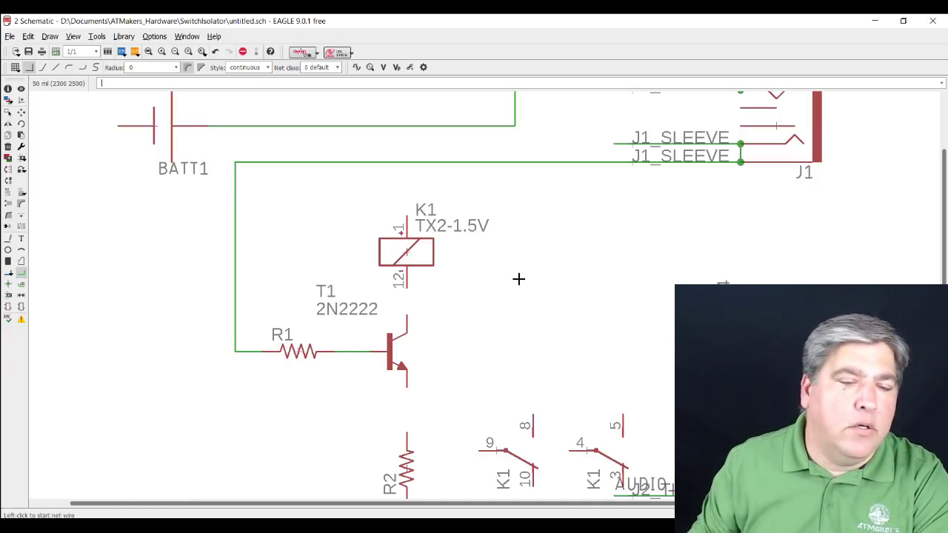
left_click(308, 126)
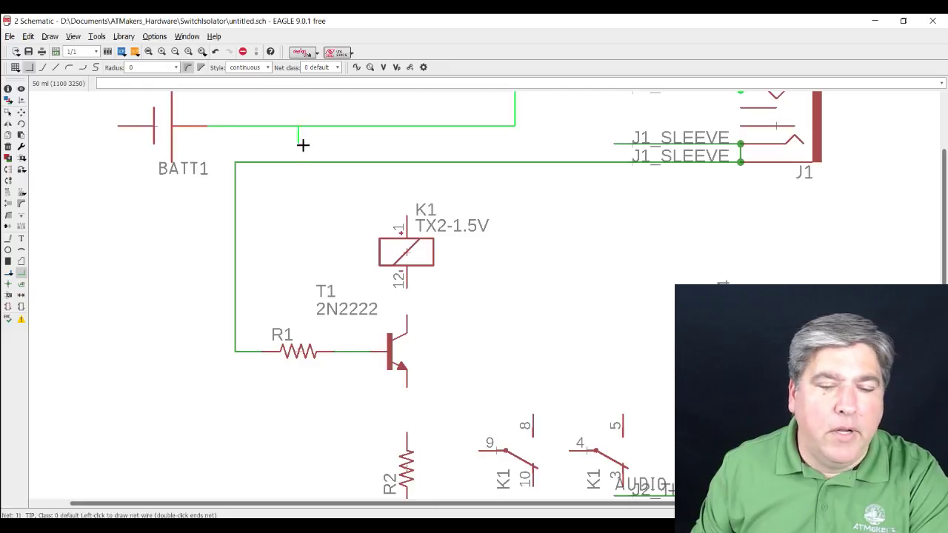
left_click(407, 217)
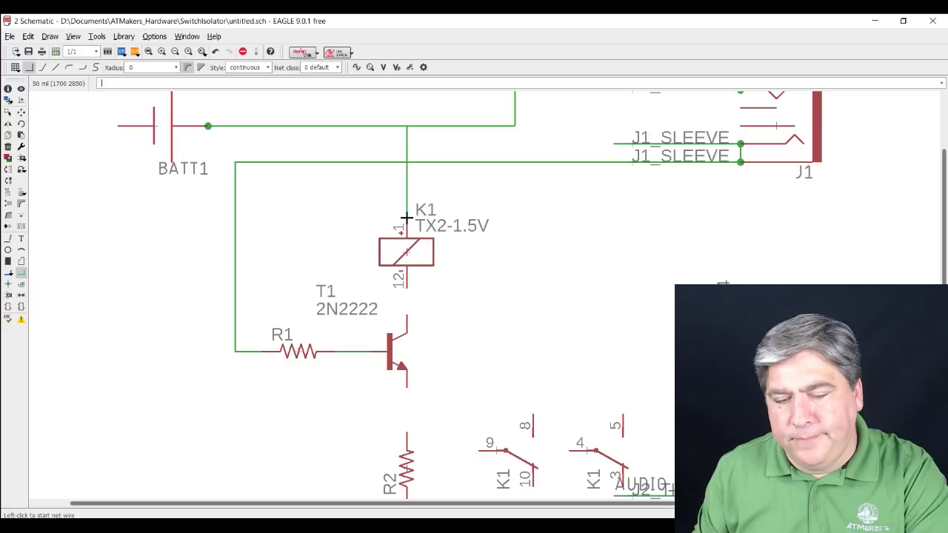
left_click(404, 286)
left_click(406, 316)
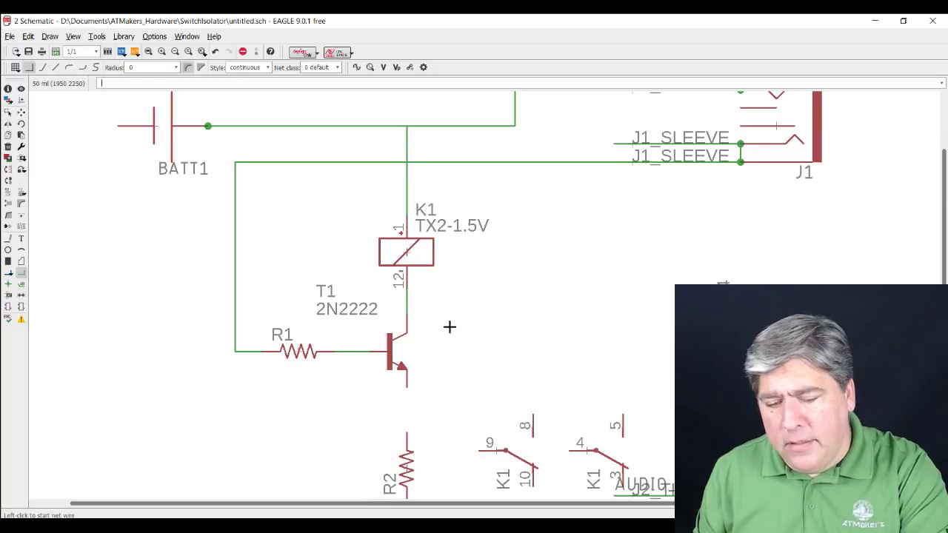
Wire the emitter of T1 to resistor R2, and the other end of R2 to the free BATT1 terminal
middle_click_drag(449, 326, 445, 266)
left_click(403, 320)
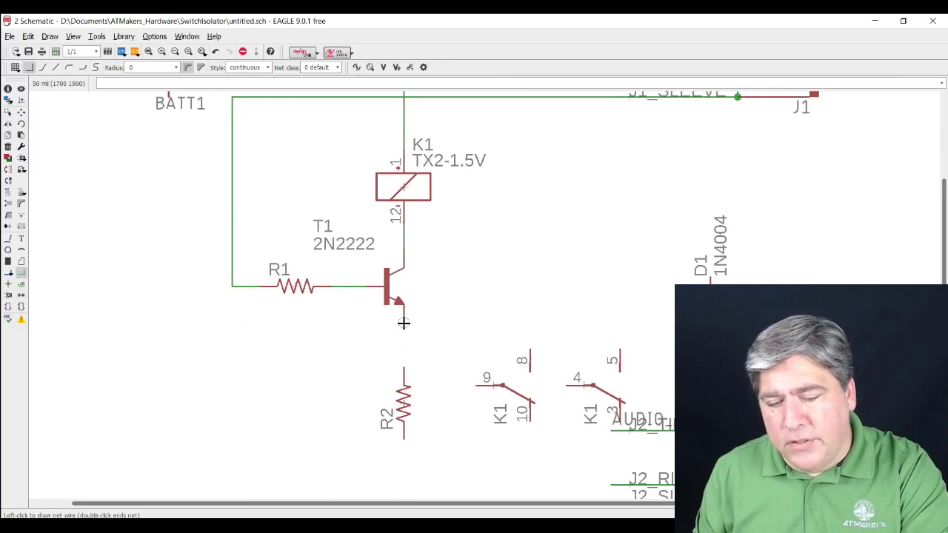
left_click(404, 370)
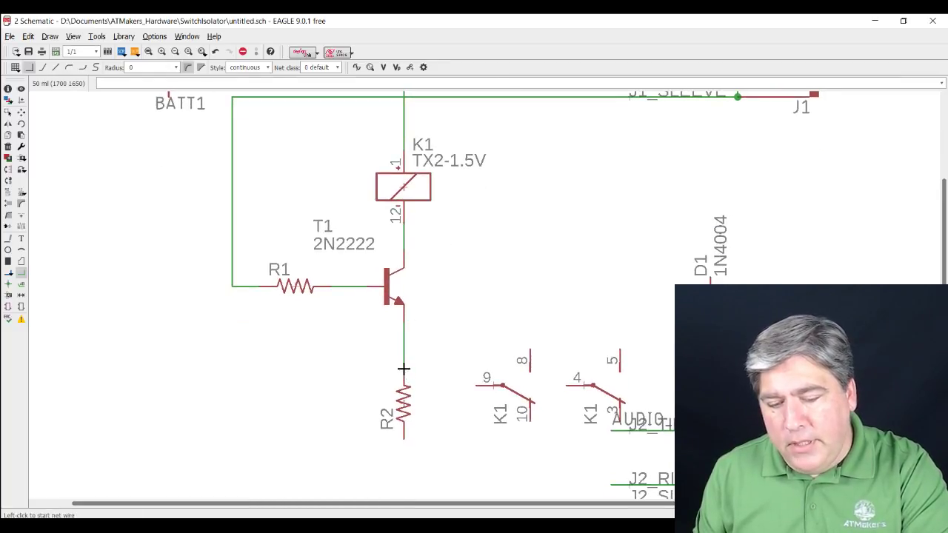
left_click(402, 440)
middle_click_drag(112, 143, 119, 299)
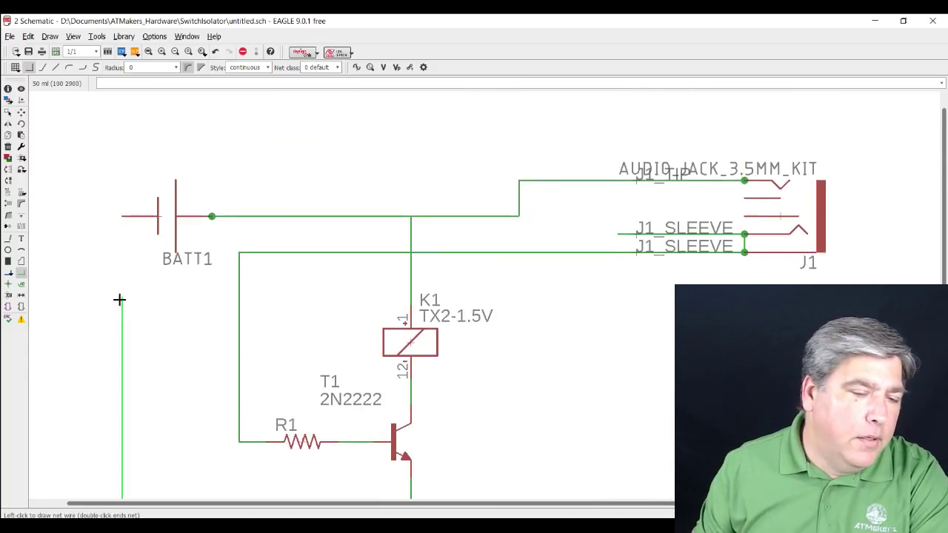
left_click(123, 216)
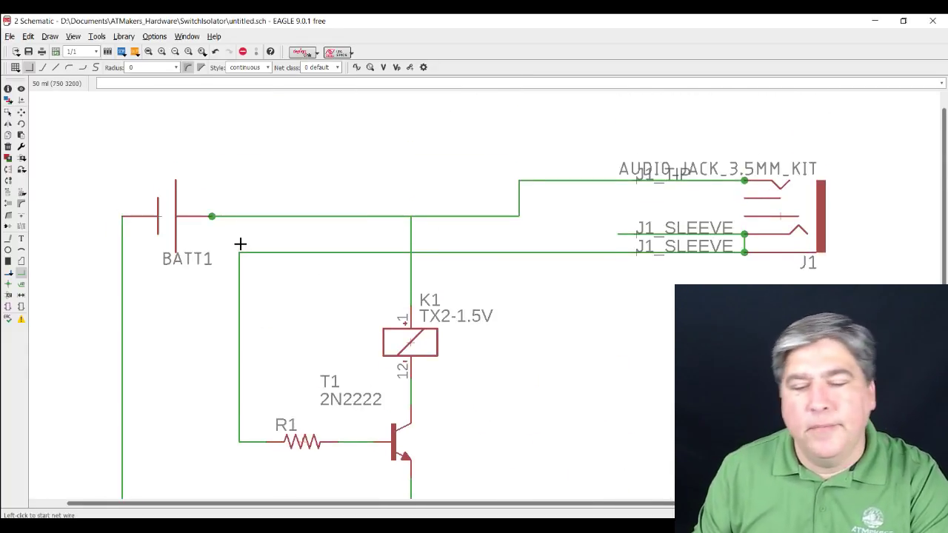
Move both K1 switch contacts between the relay coil and diode D1, stacking the pin 9 contact above the pin 4 contact
middle_click_drag(330, 322, 372, 231)
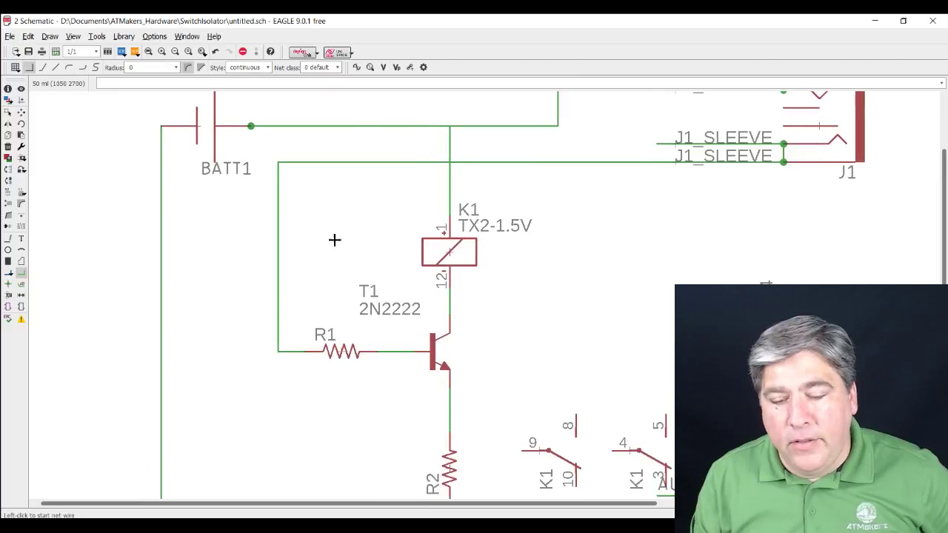
scroll(373, 263, "down", 3)
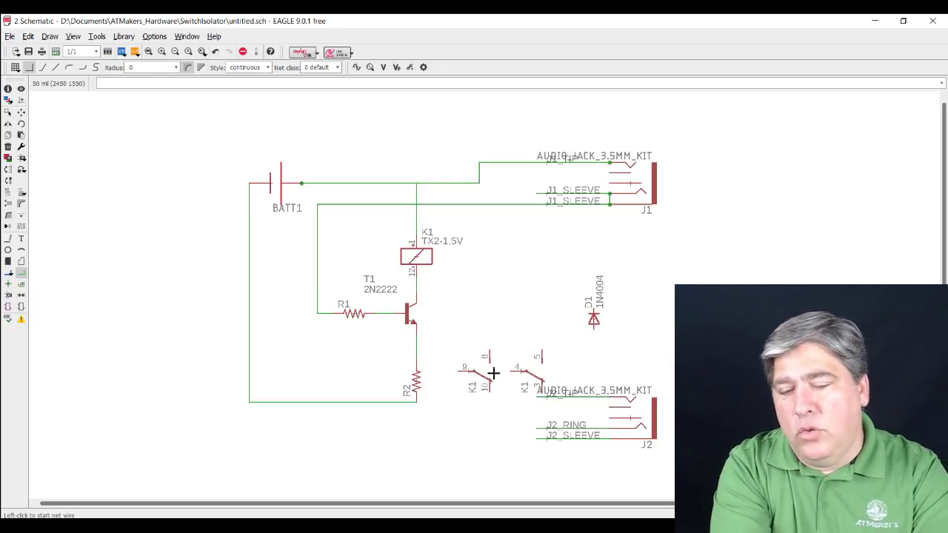
key("F7")
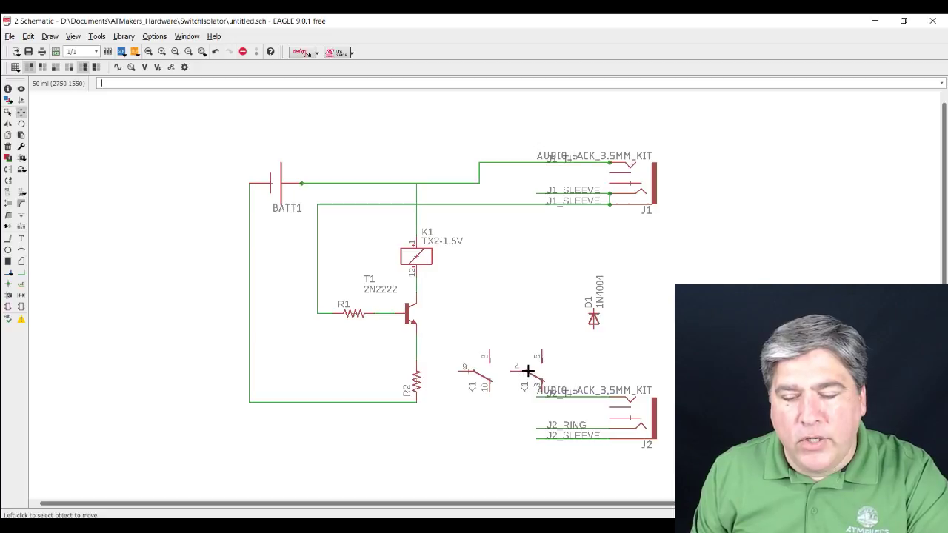
left_click(471, 373)
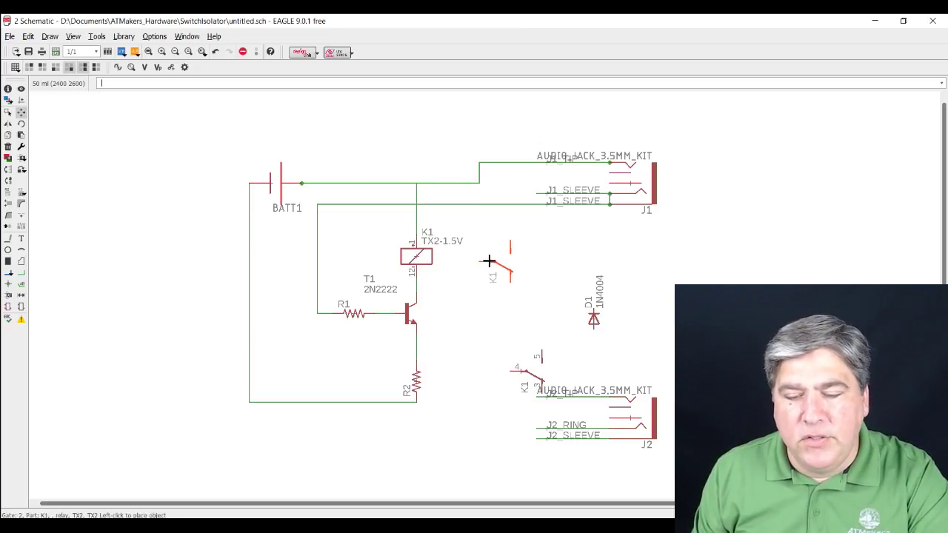
left_click(489, 260)
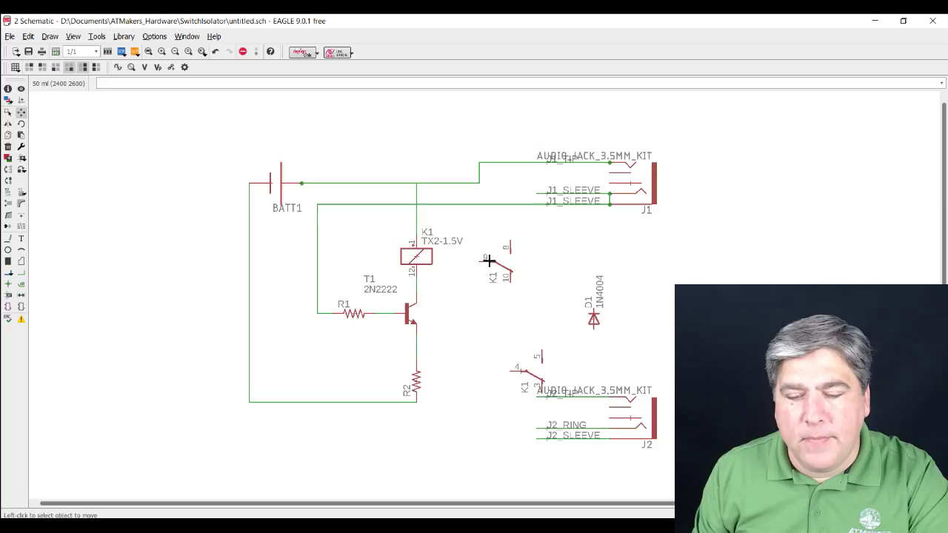
left_click(513, 373)
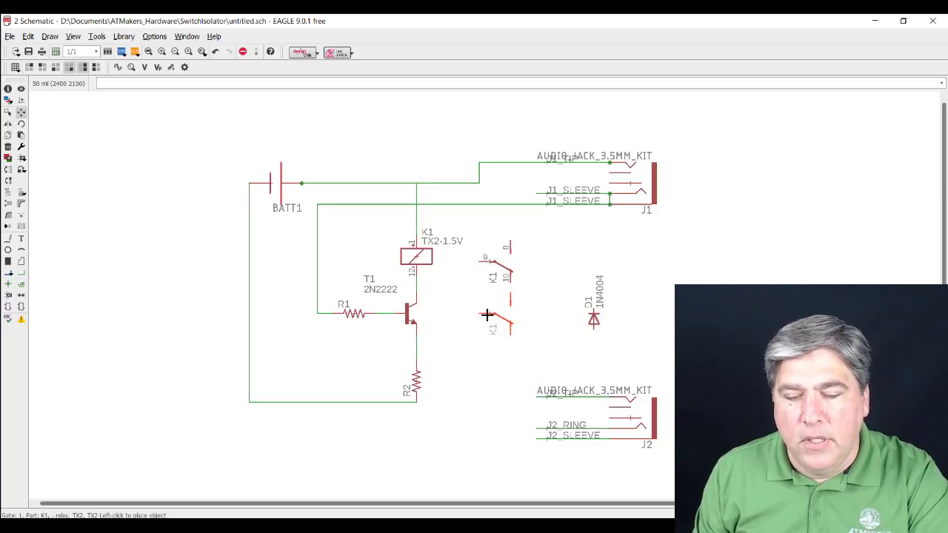
left_click(489, 315)
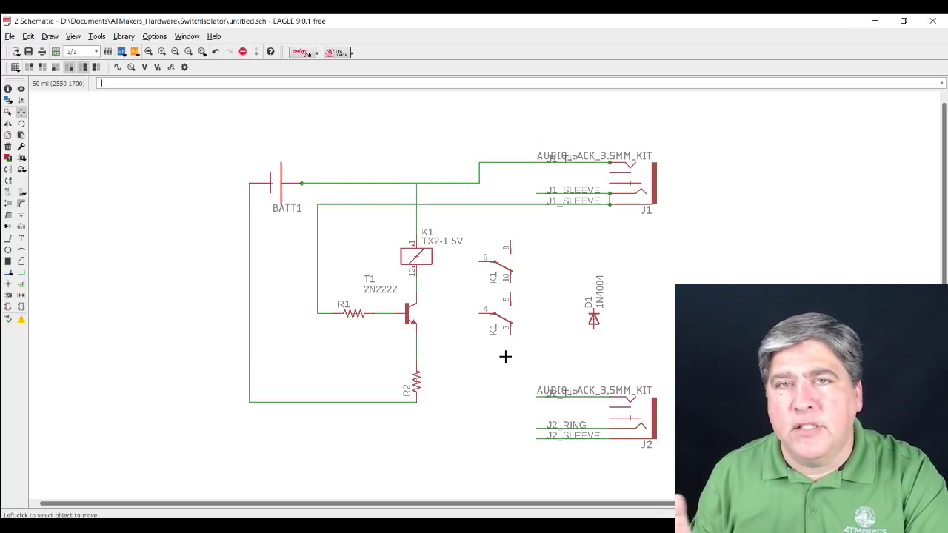
Delete the K1 switch contact with pins 8, 9 and 10
type("de")
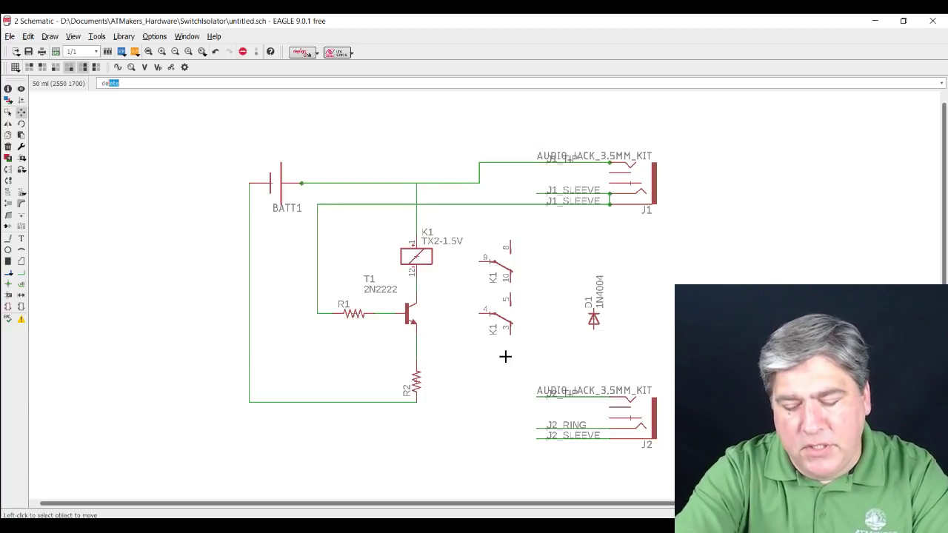
key("Return")
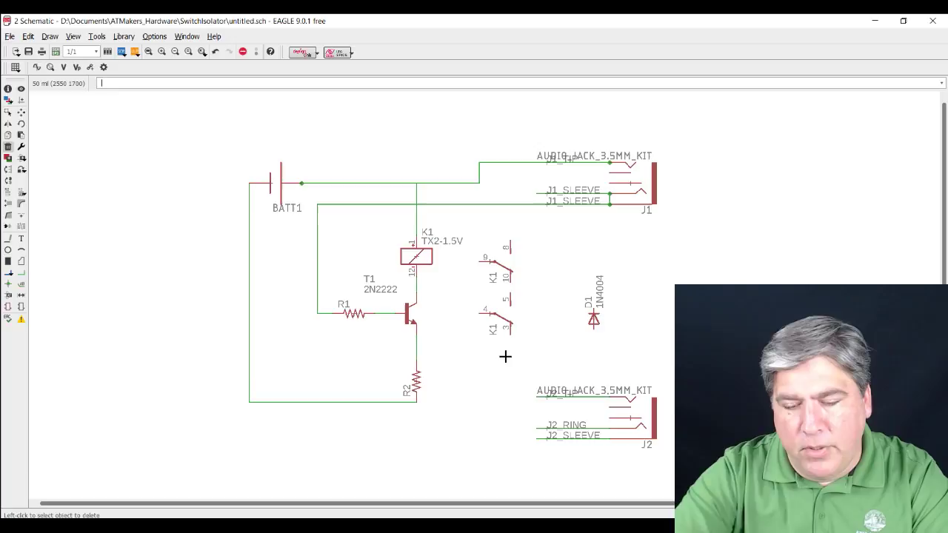
left_click(489, 262)
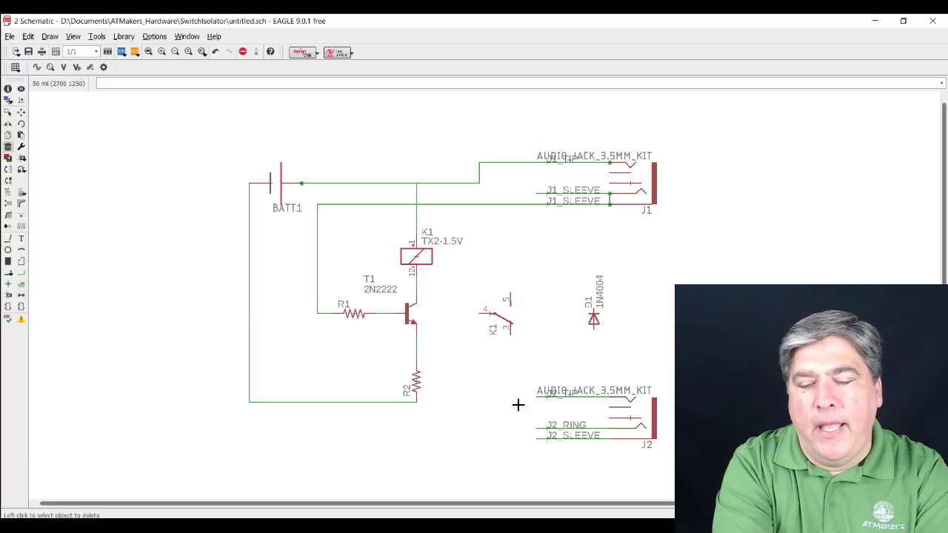
Move diode D1 beside the K1 relay coil, above the remaining switch contact
type("move")
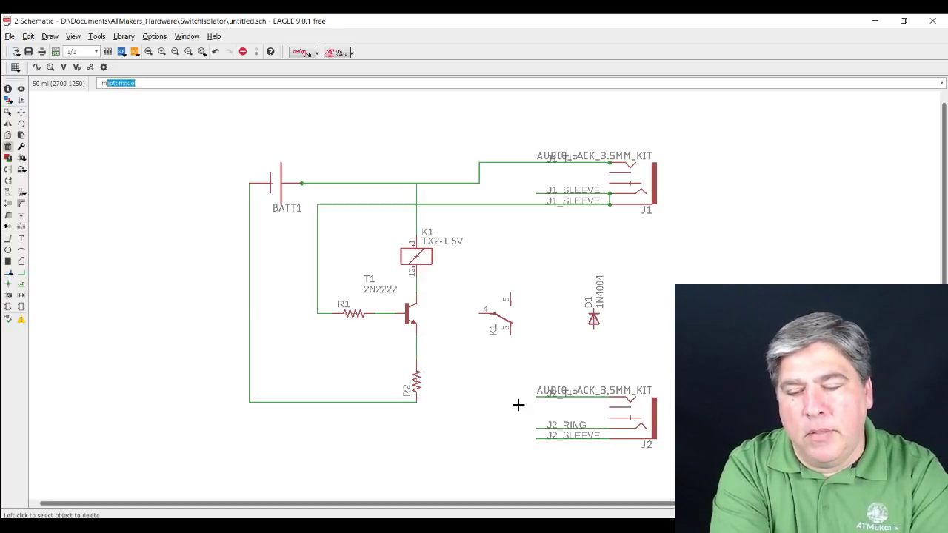
key("Return")
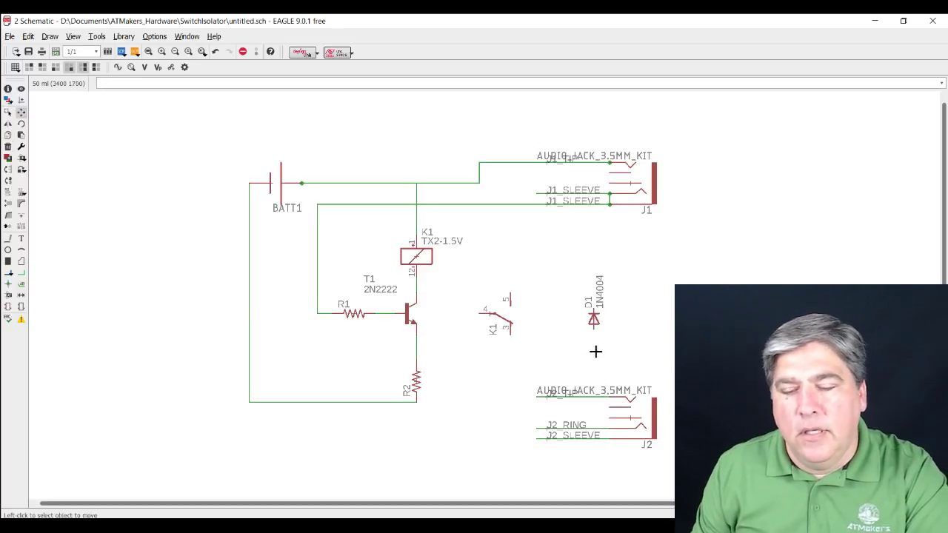
left_click(593, 317)
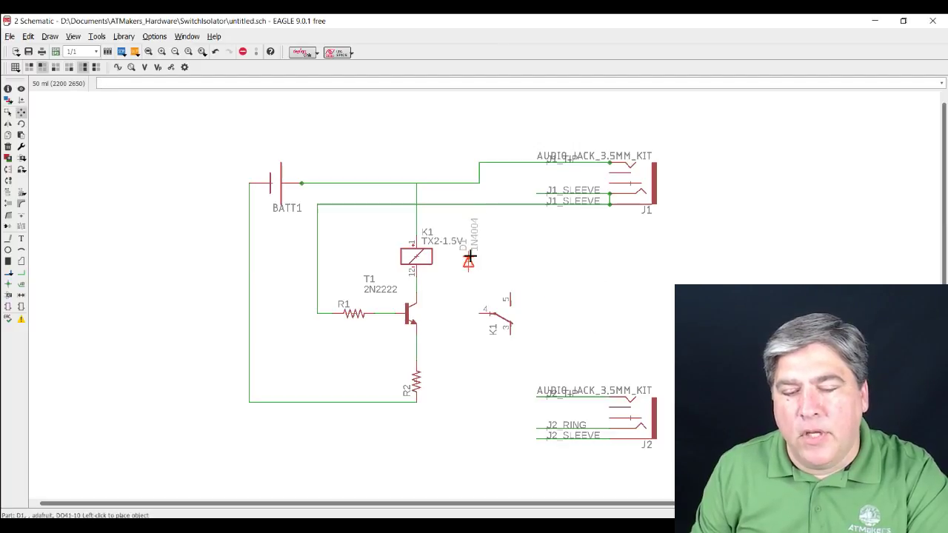
left_click(485, 255)
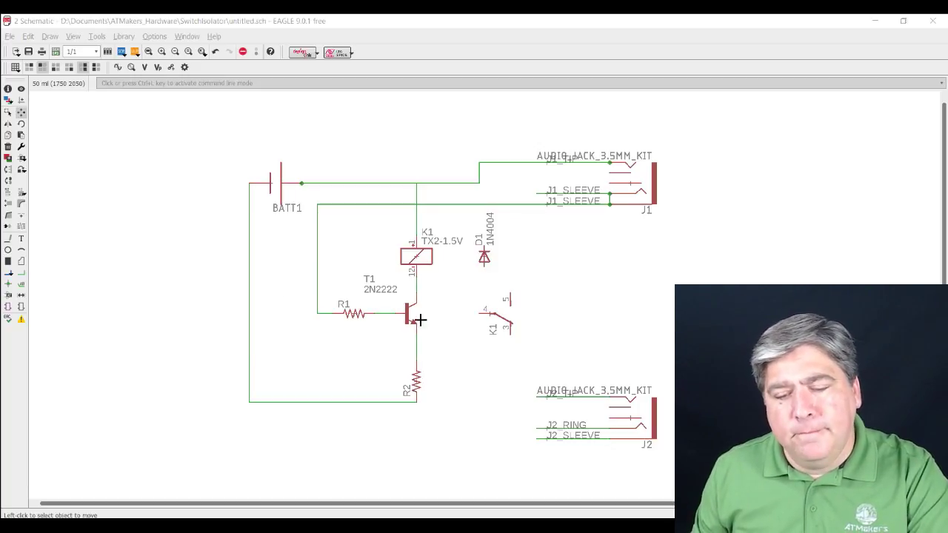
Wire the anode of diode D1 to pin 12 of the K1 coil, routing the net below both parts
scroll(482, 256, "up", 2)
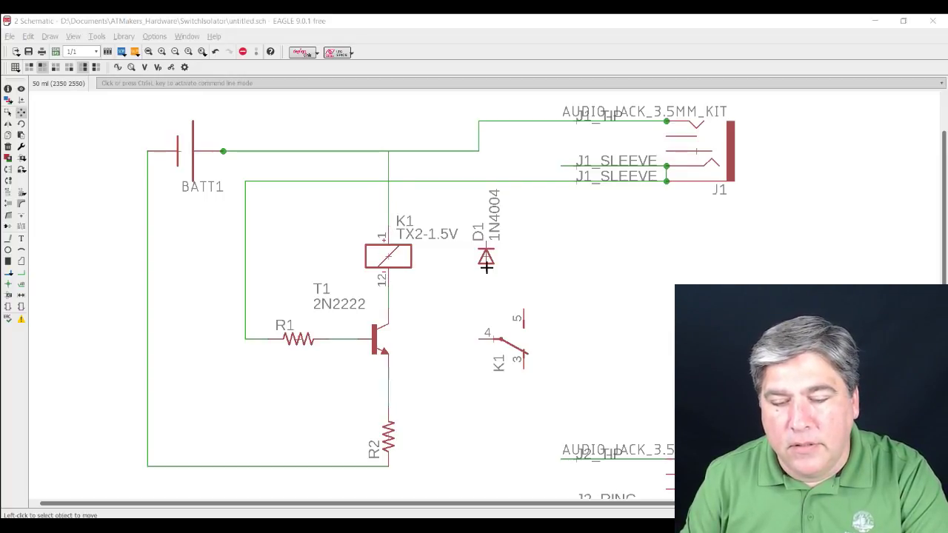
left_click(408, 36)
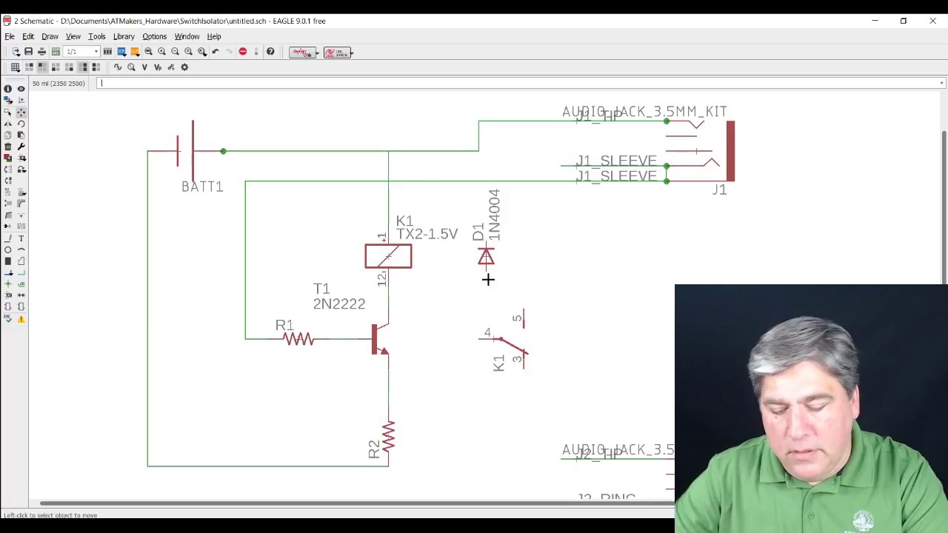
type("net")
key("Return")
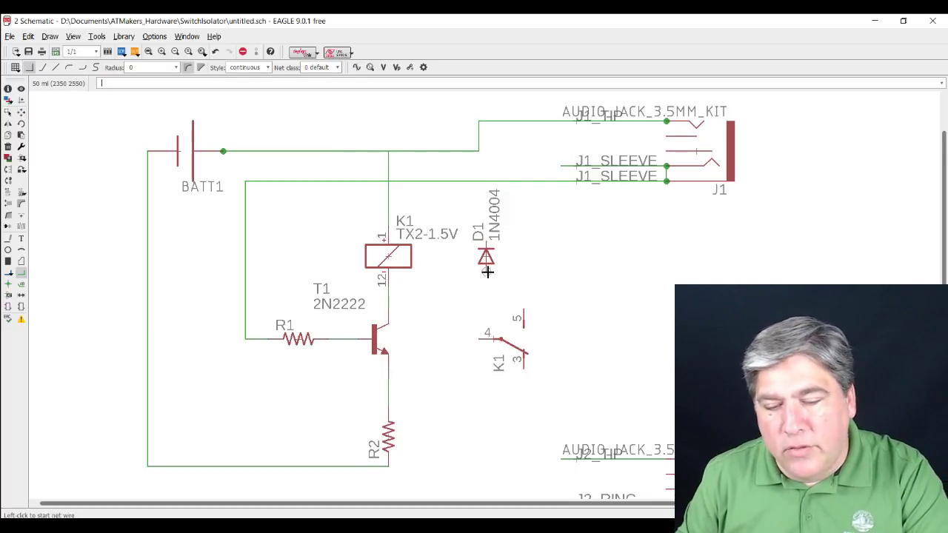
left_click(486, 268)
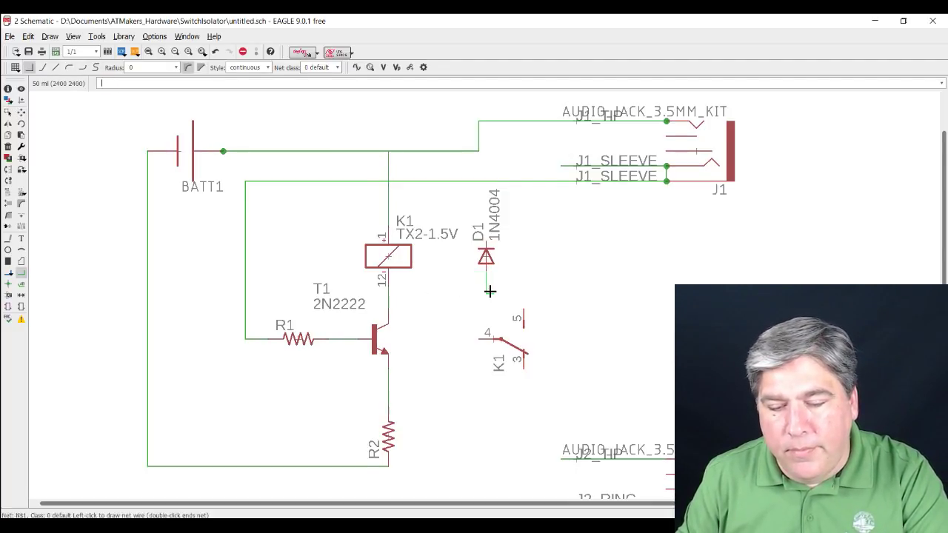
left_click(387, 285)
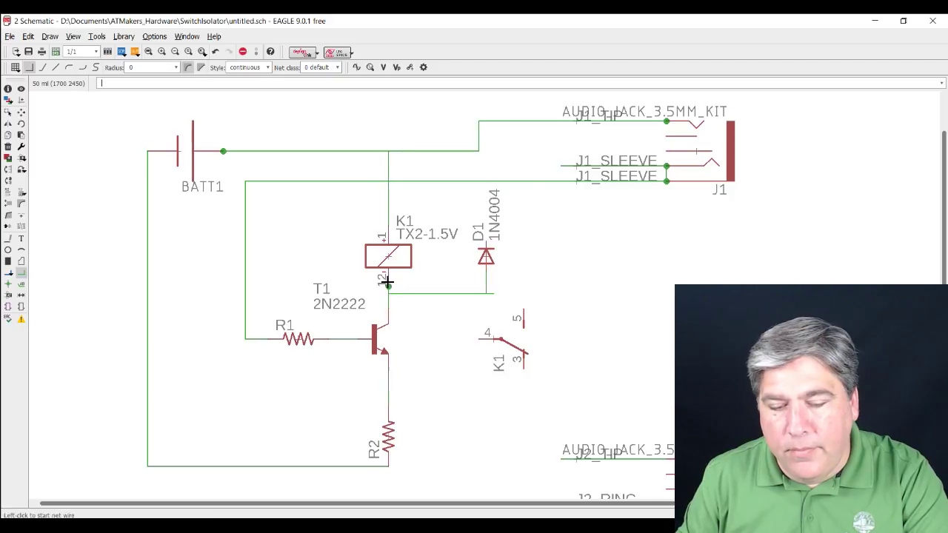
Wire the cathode of diode D1 to the net at pin 1 of the K1 coil, routing it above both parts
left_click(388, 212)
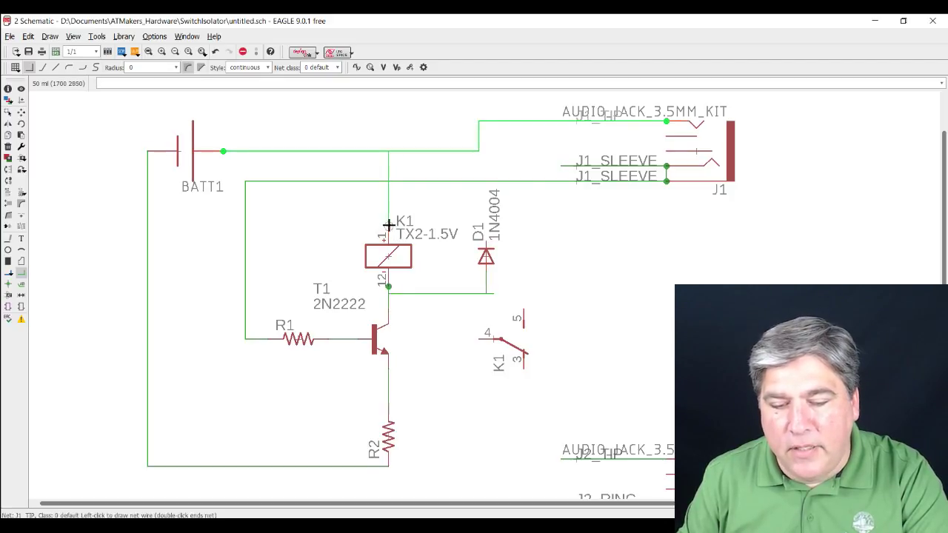
left_click(486, 240)
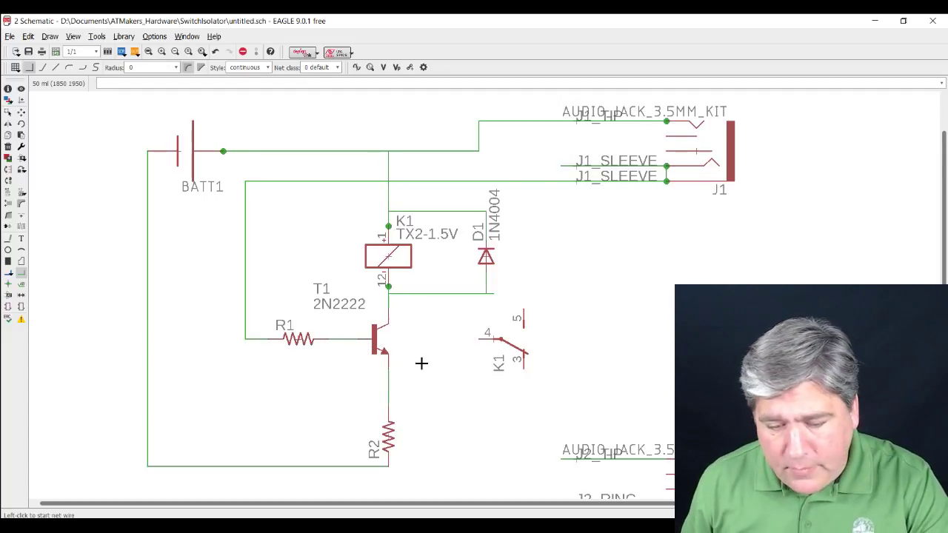
Move audio jack J2 together with its tip, ring and sleeve nets up beside the K1 switch contact
scroll(596, 405, "up", 1)
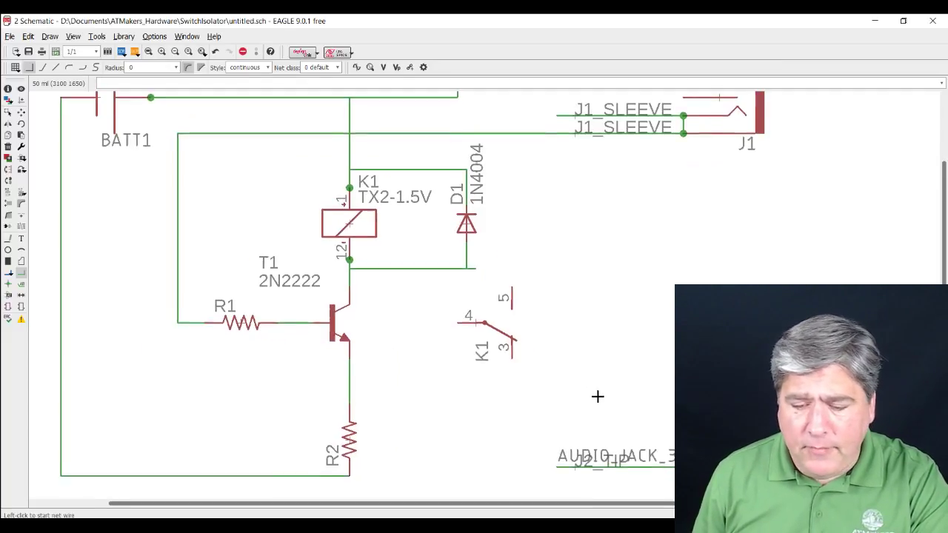
middle_click_drag(597, 397, 585, 352)
scroll(596, 372, "down", 2)
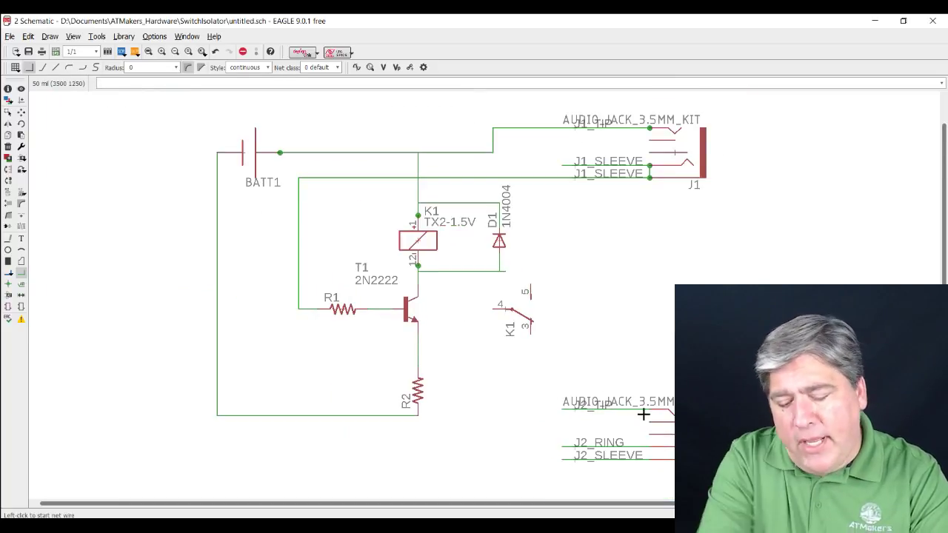
type("move")
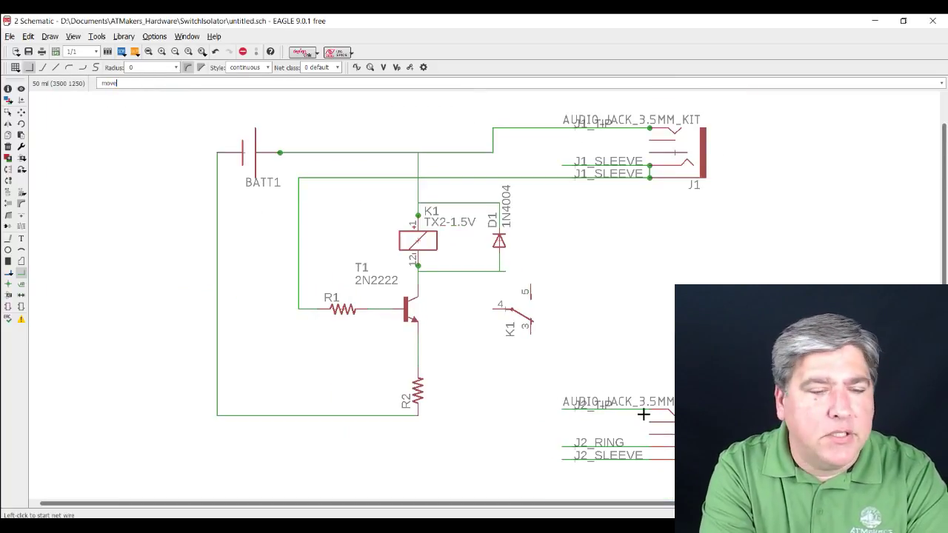
key("Return")
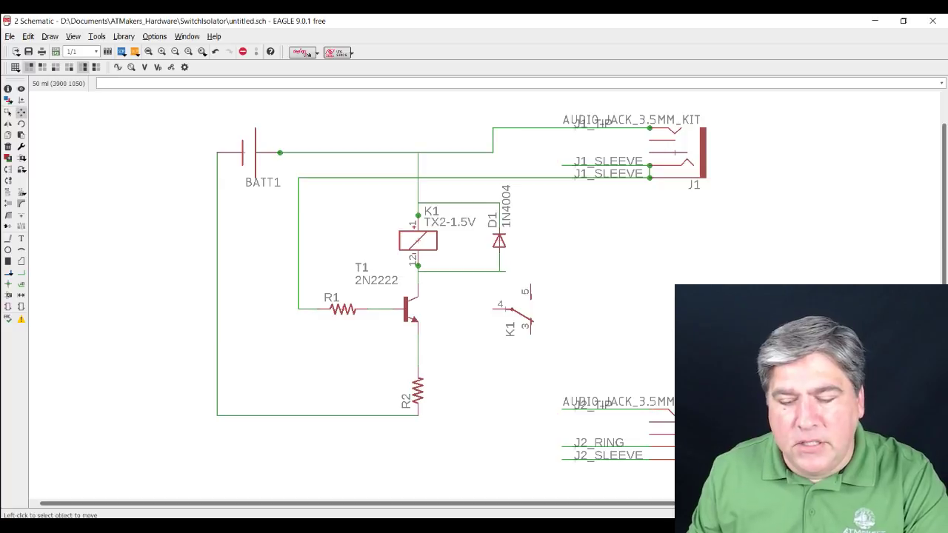
left_click(20, 123)
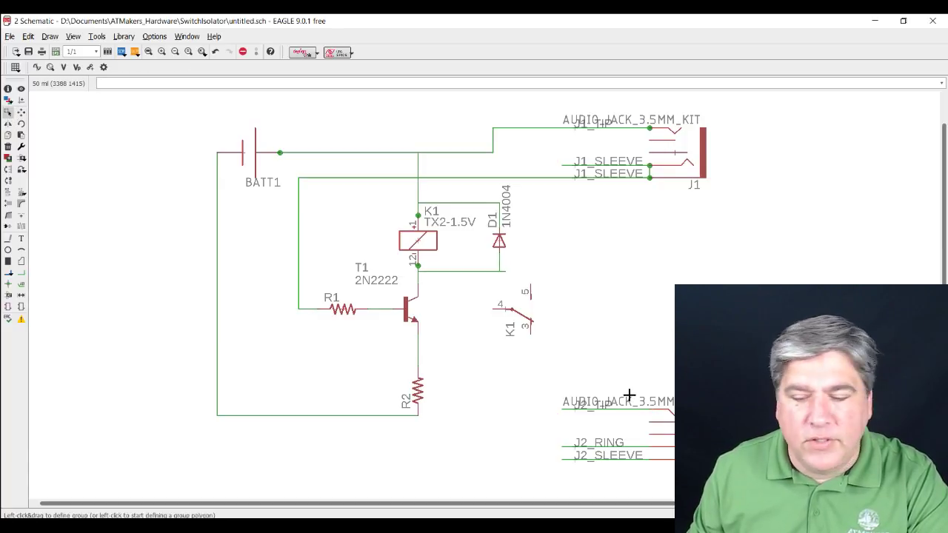
left_click(8, 111)
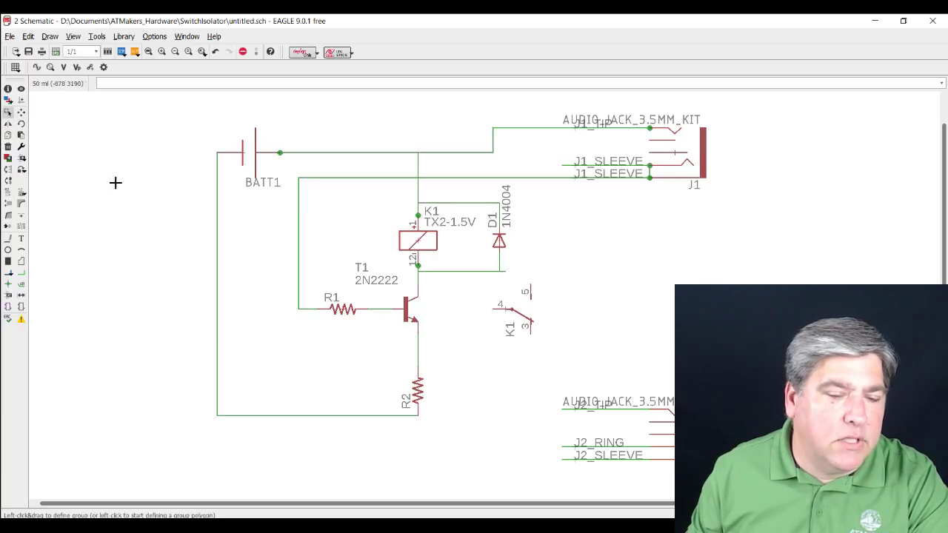
left_click_drag(538, 377, 729, 489)
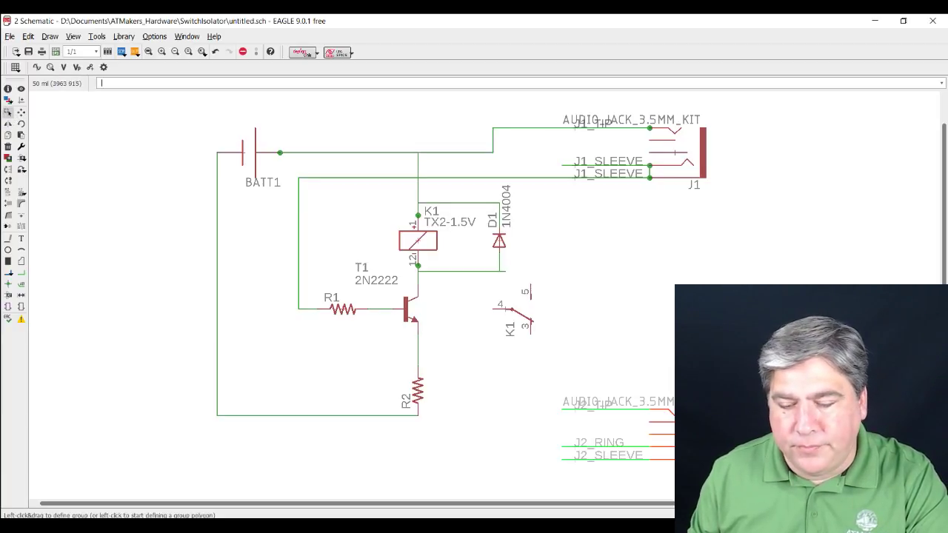
key("F7")
right_click(670, 436, "ctrl")
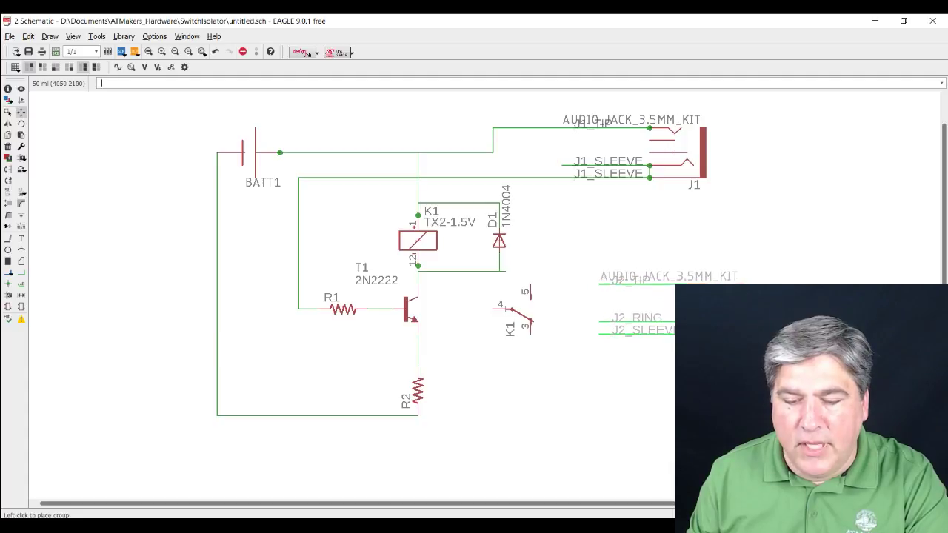
left_click(712, 309)
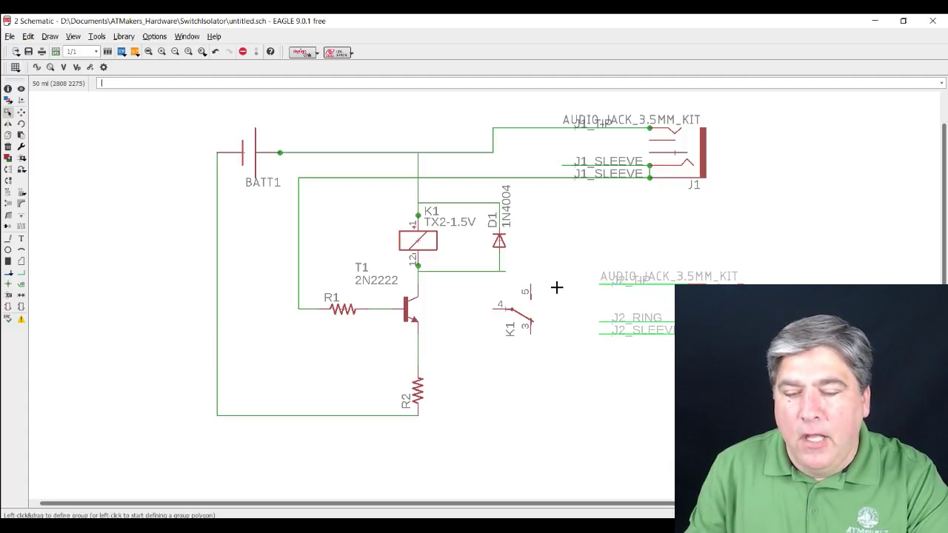
Connect the J2_RING and J2_SLEEVE net segments with a wire, naming the merged net J2_SLEEVE
type("net")
key("Return")
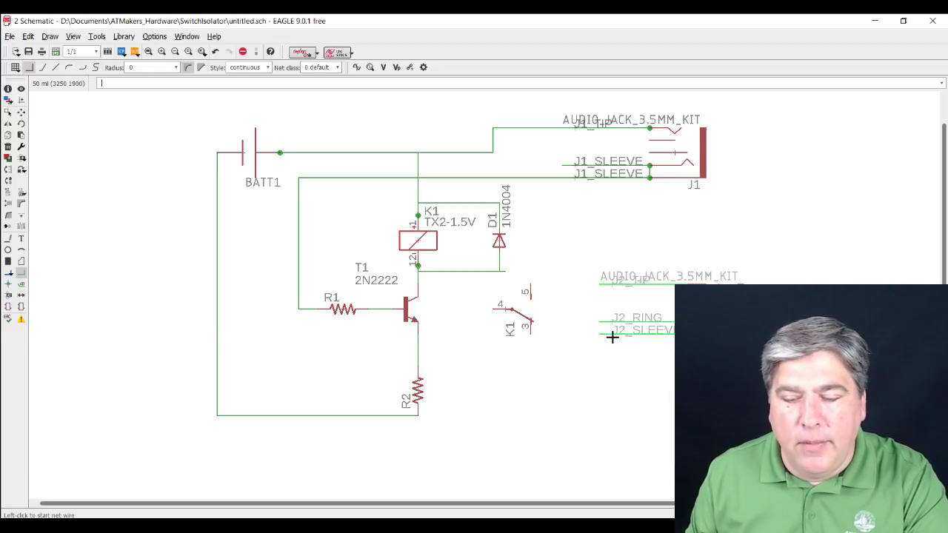
key("Escape")
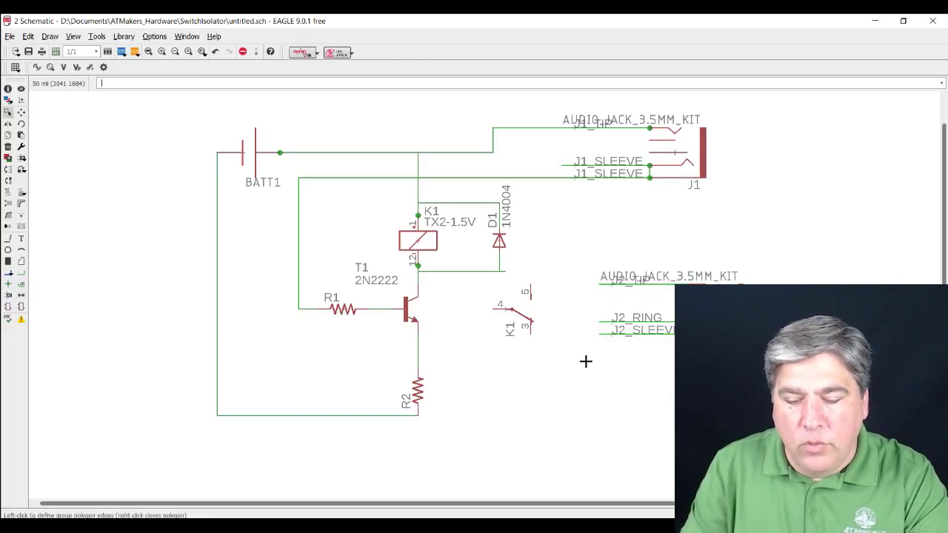
type("net")
key("Return")
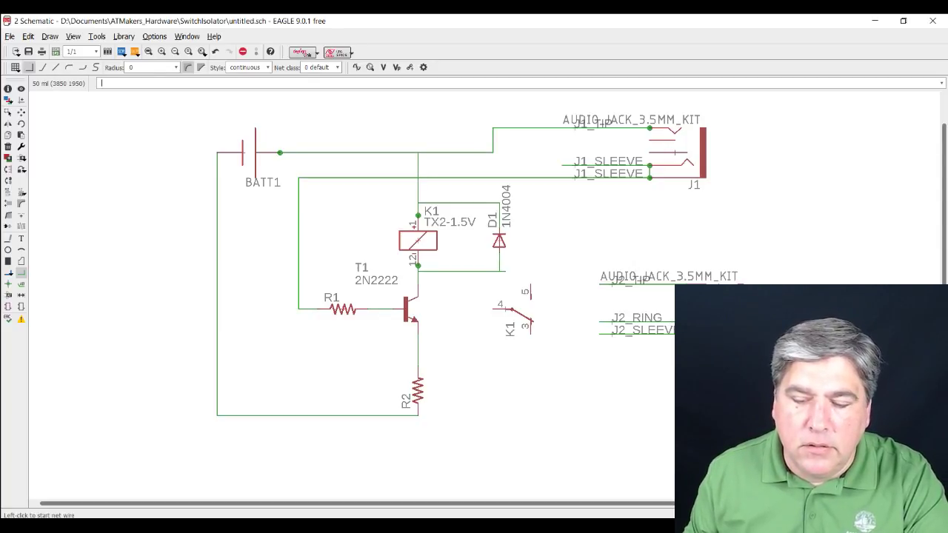
left_click(600, 318)
left_click(599, 331)
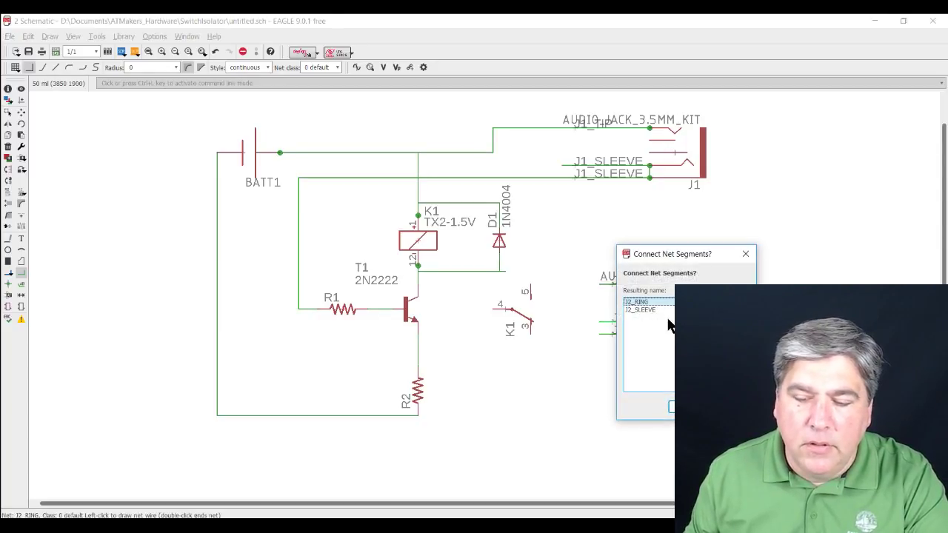
left_click(657, 310)
left_click(687, 408)
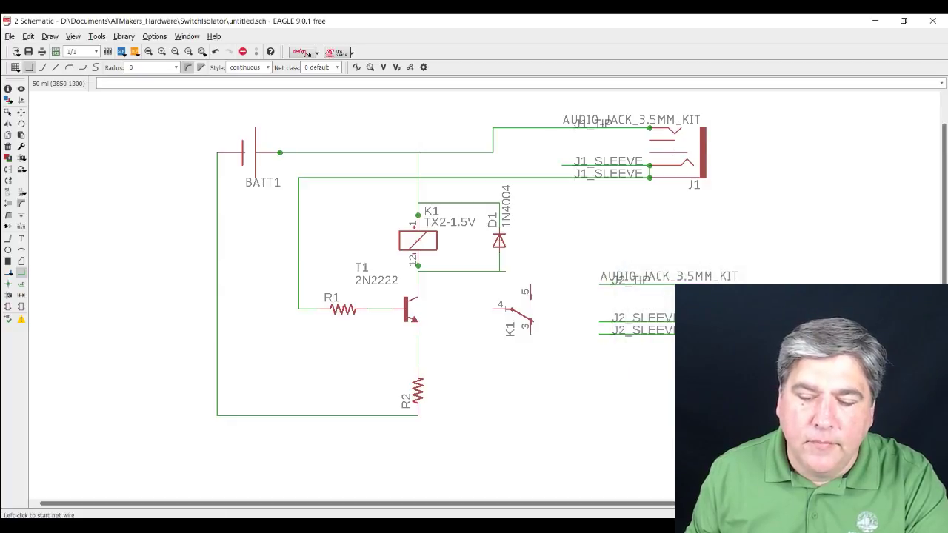
Wire the J2_SLEEVE net to pin 4 of the K1 switch contact, routing it below the contact
left_click(600, 330)
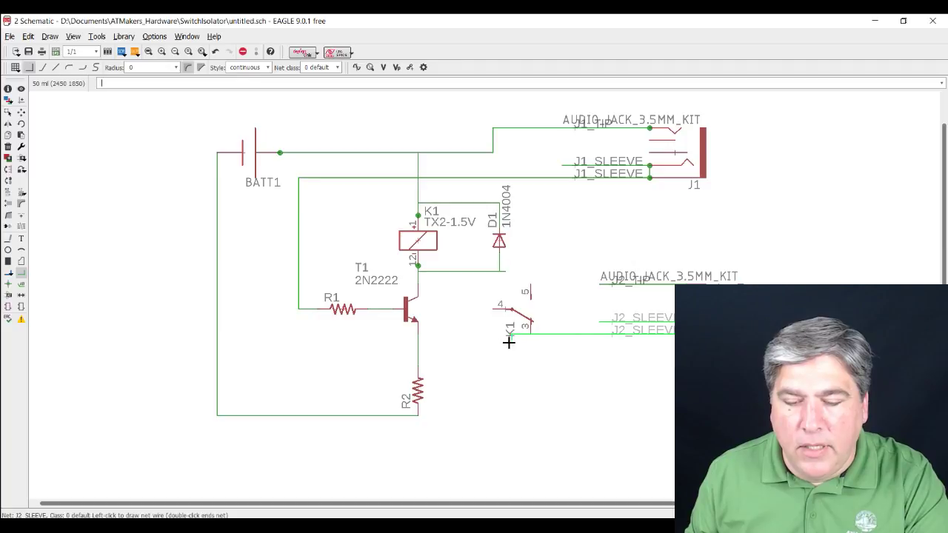
left_click(574, 365)
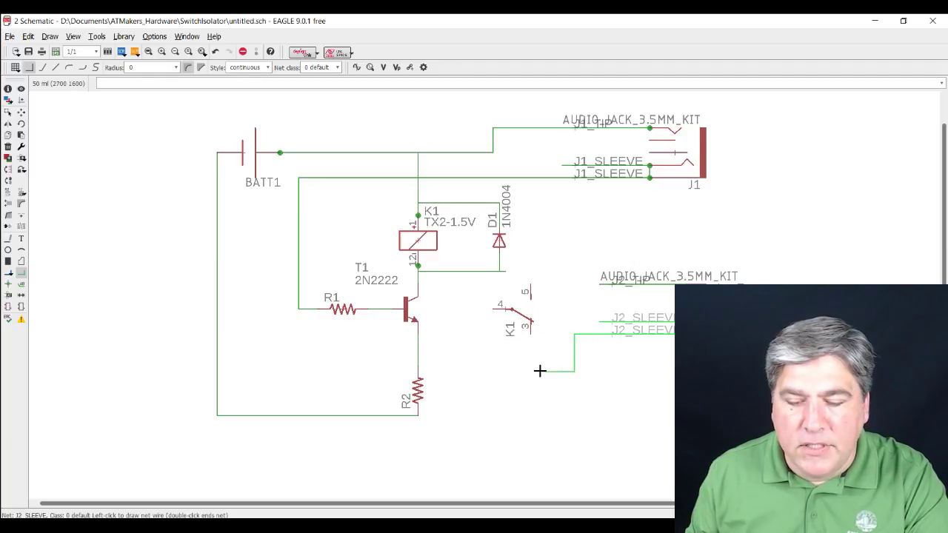
left_click(480, 365)
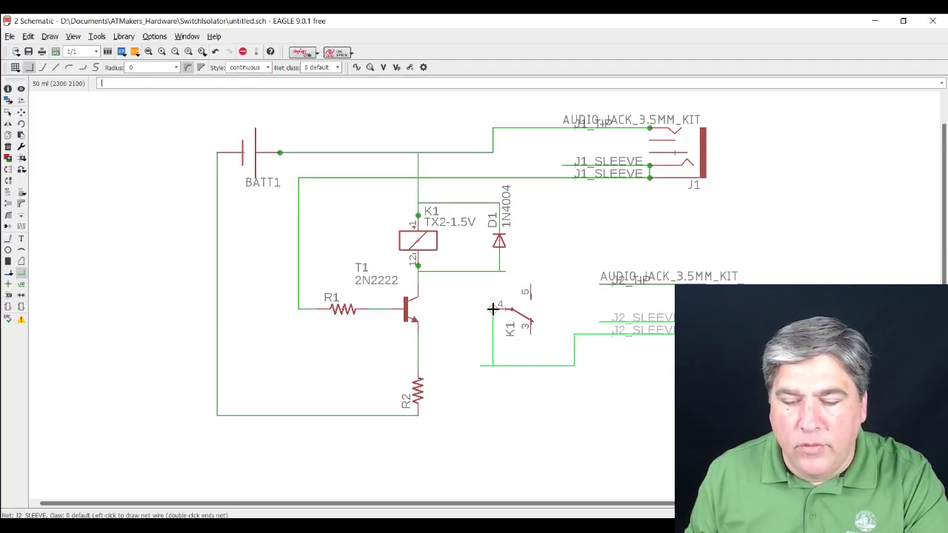
left_click(492, 309)
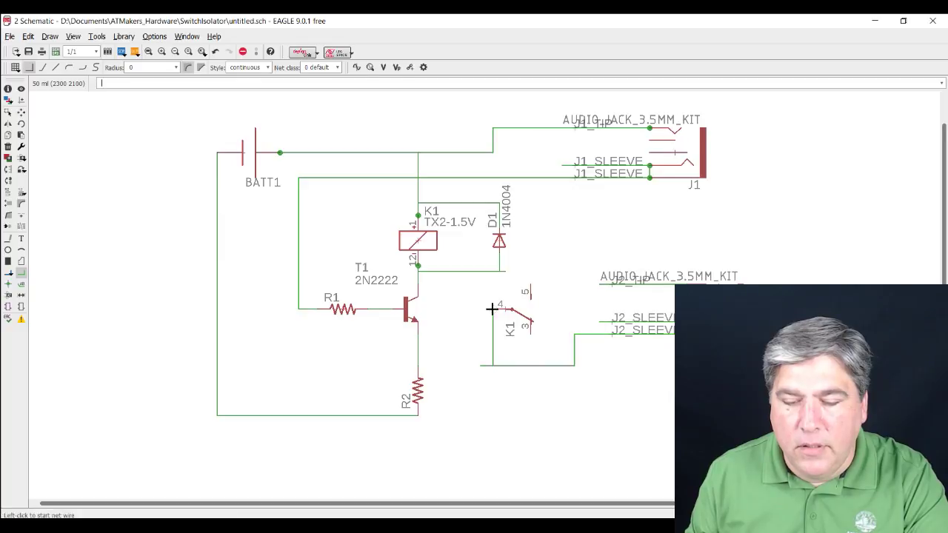
Wire pin 5 of the K1 switch contact to the tip of jack J2 along the J2_TIP net
left_click(529, 283)
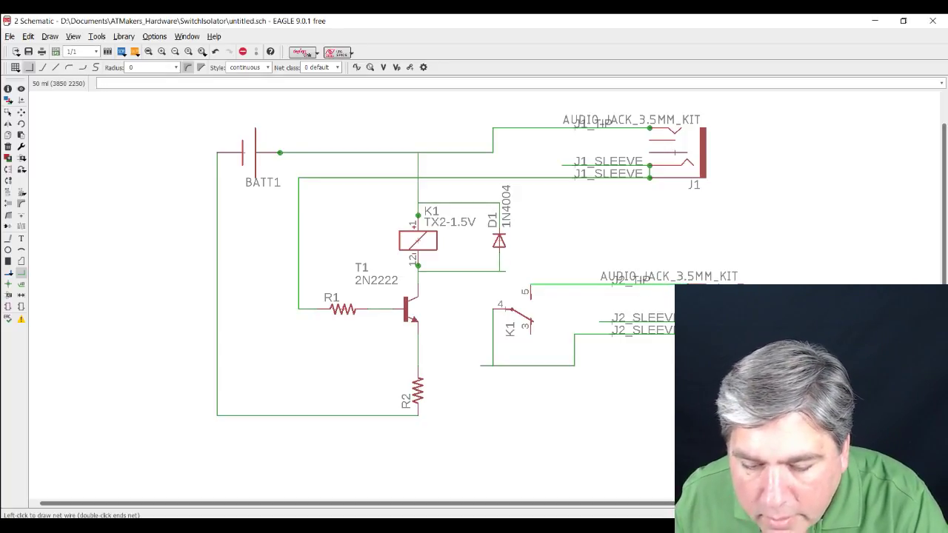
scroll(669, 282, "up", 5)
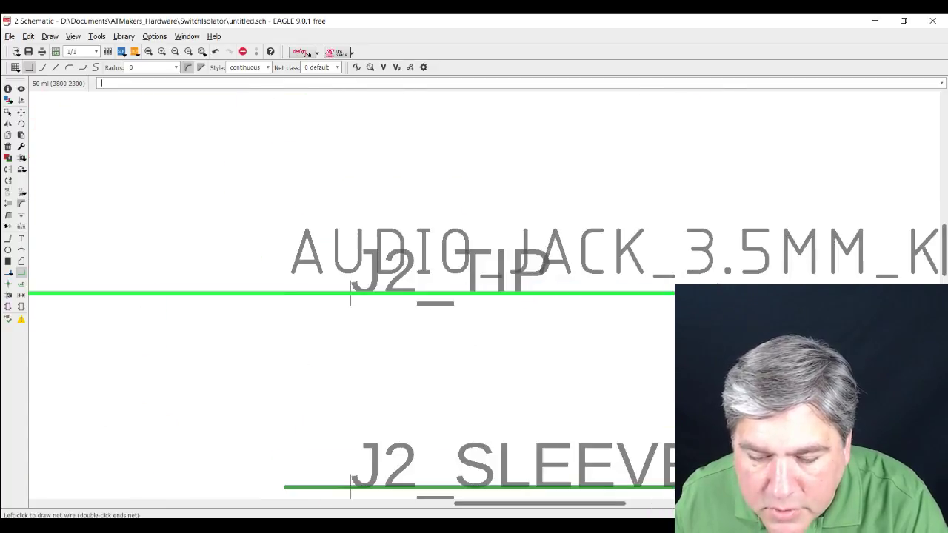
left_click(640, 293)
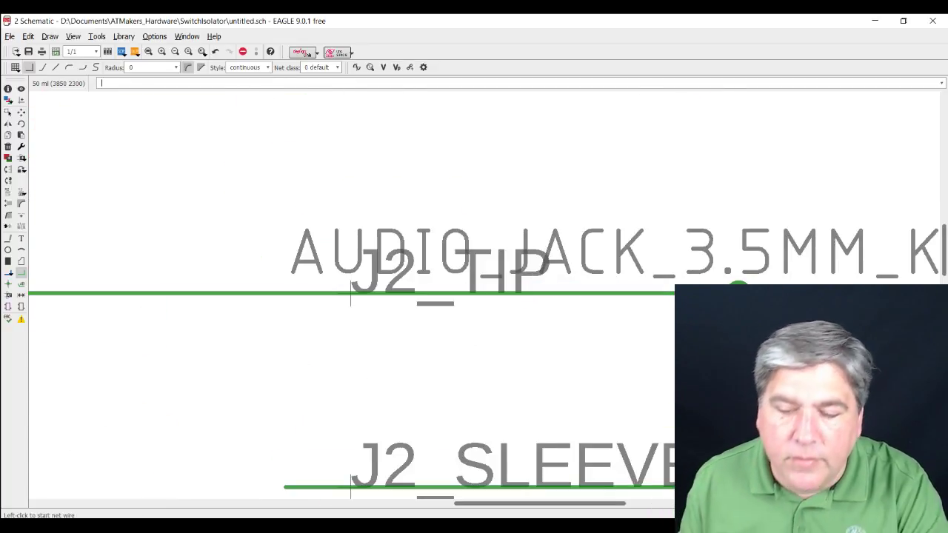
Review the whole schematic, checking the battery, relay, diode and transistor wiring and the connections to jacks J1 and J2
scroll(647, 294, "down", 2)
scroll(647, 294, "down", 4)
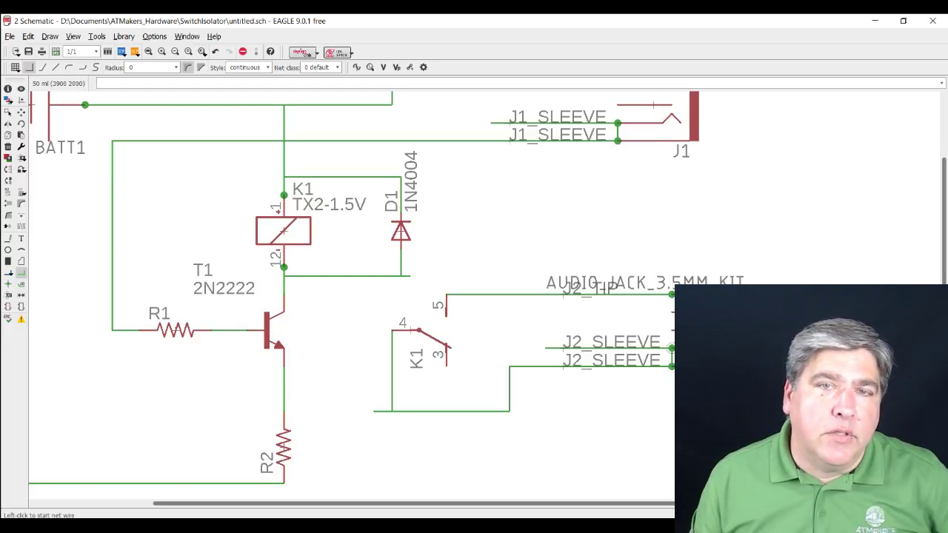
scroll(563, 296, "down", 3)
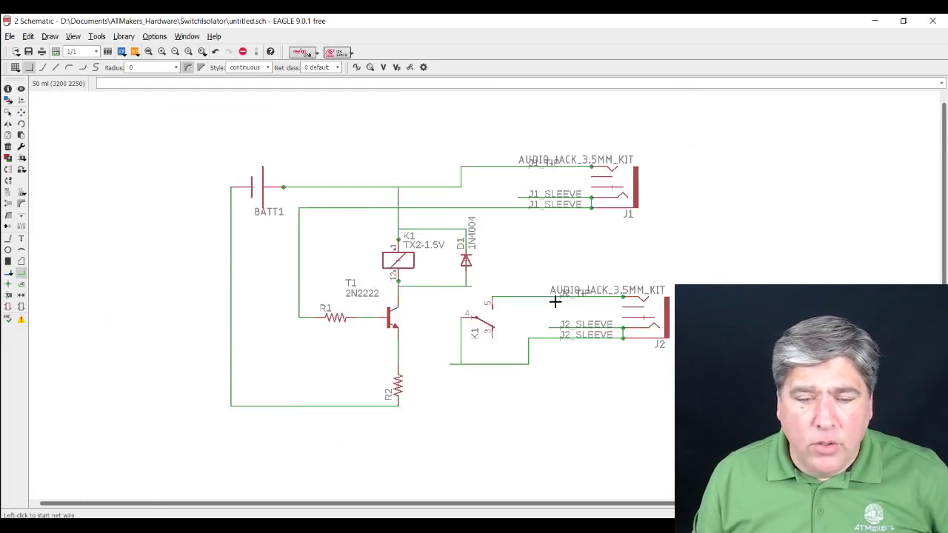
scroll(516, 294, "up", 1)
middle_click_drag(517, 294, 523, 298)
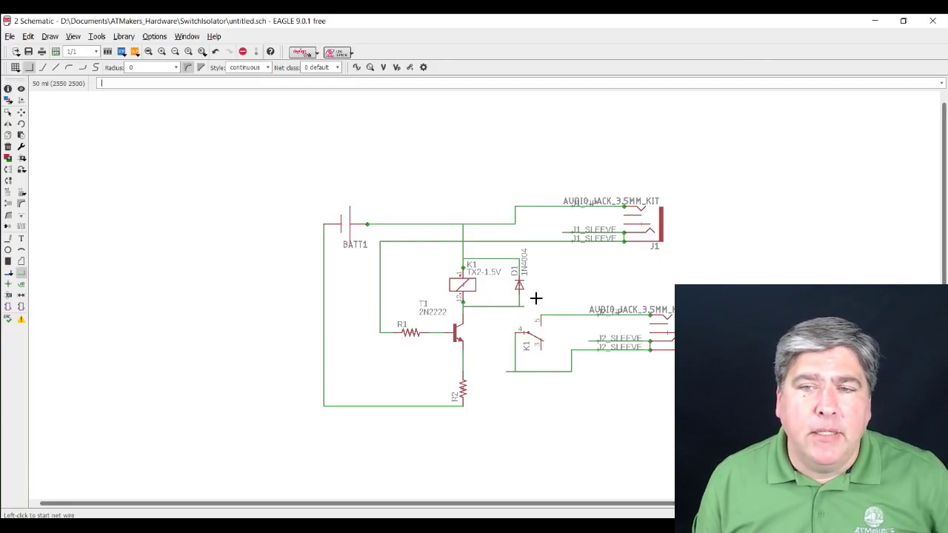
middle_click_drag(532, 298, 422, 286)
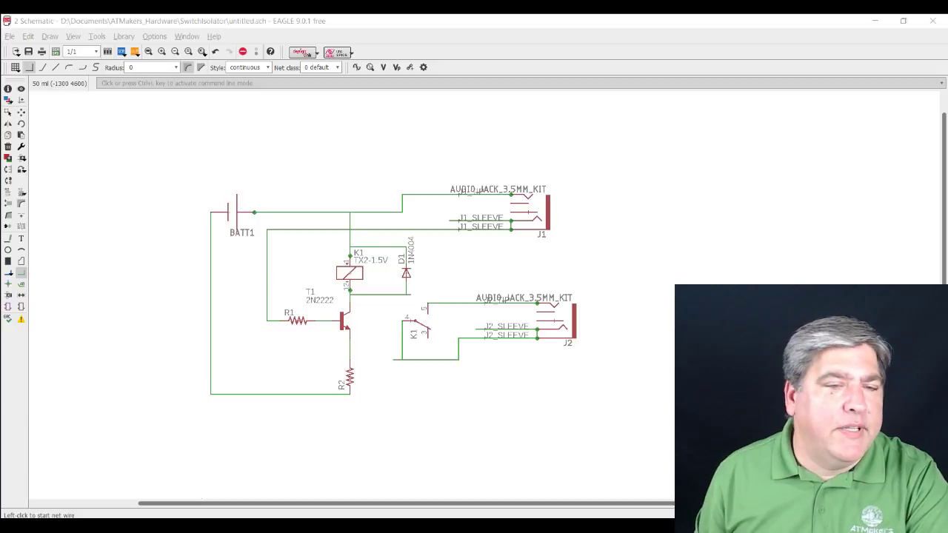
key("alt+Tab")
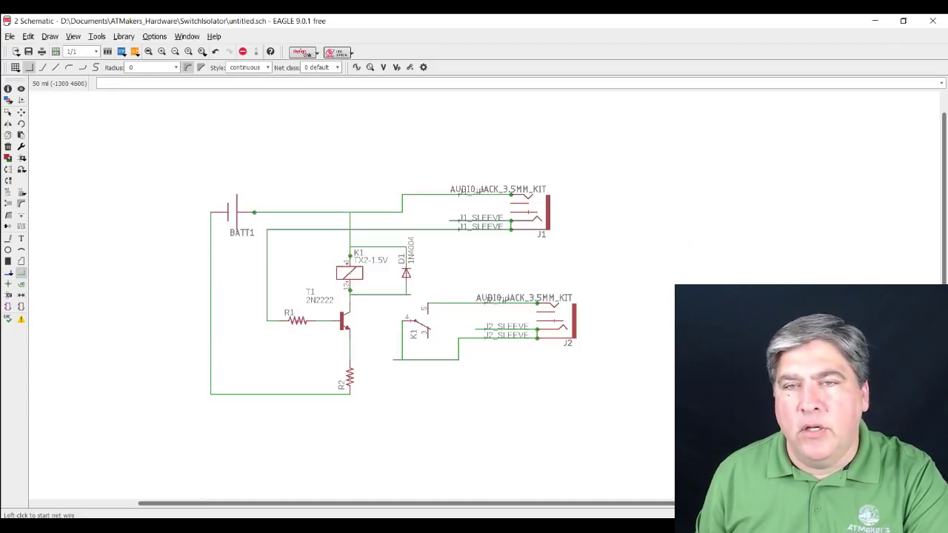
key("alt+Tab")
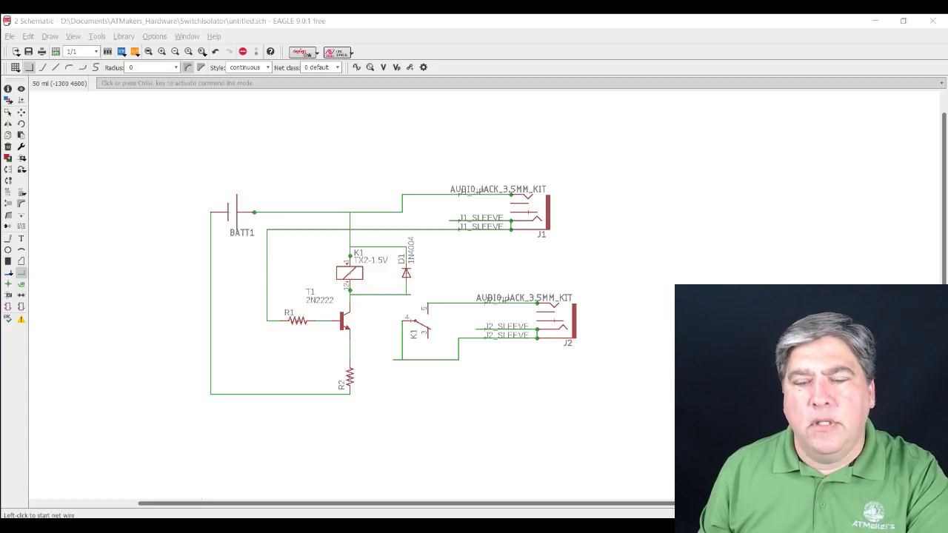
scroll(586, 250, "up", 1)
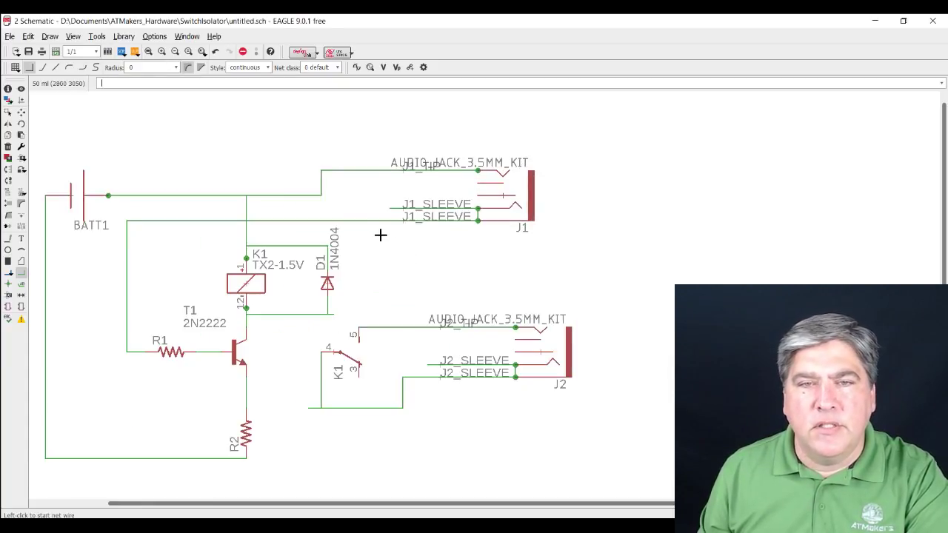
middle_click_drag(379, 234, 400, 224)
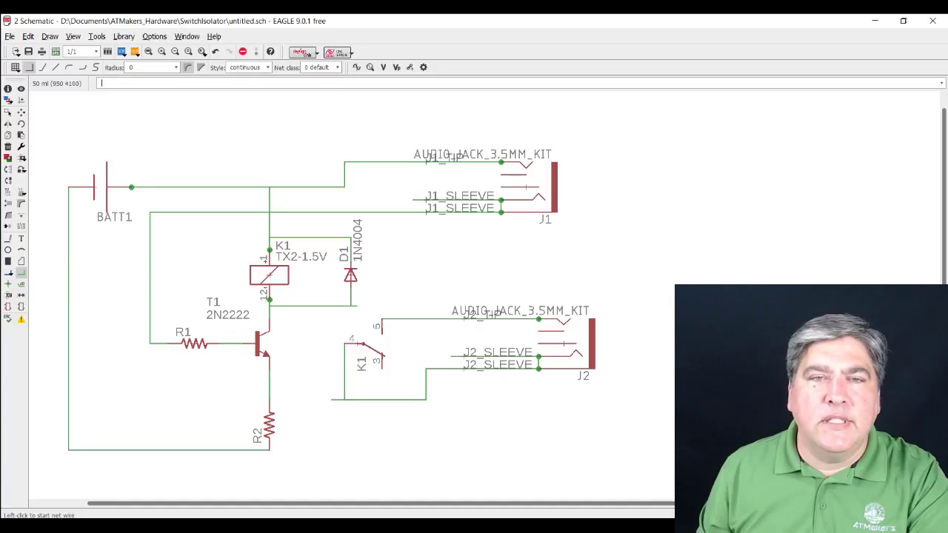
Save the schematic as LiveDemo in the SwitchIsolator folder
left_click(10, 36)
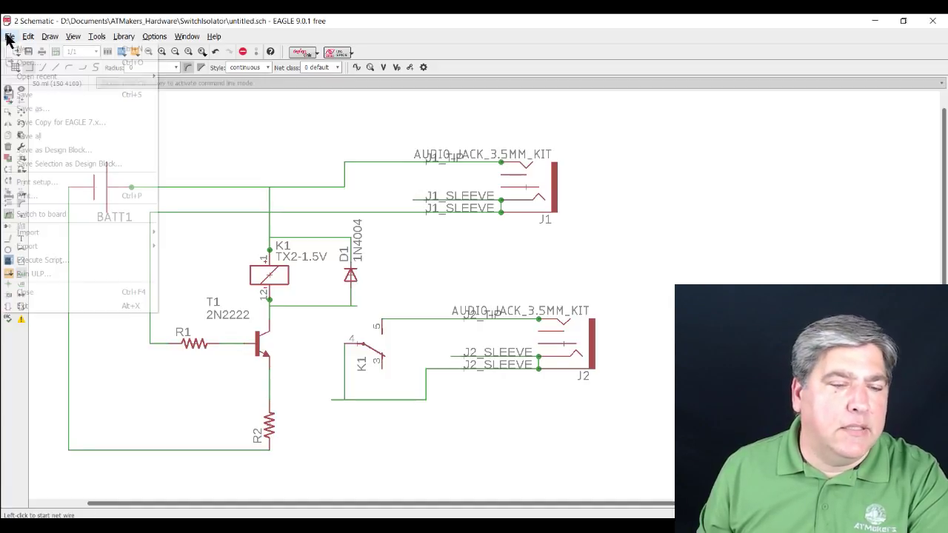
left_click(30, 109)
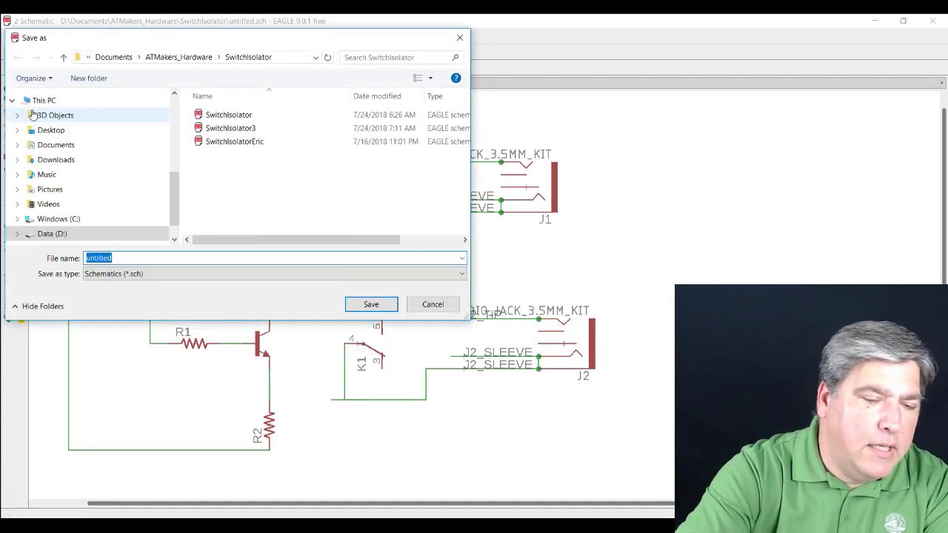
type("LiveDem")
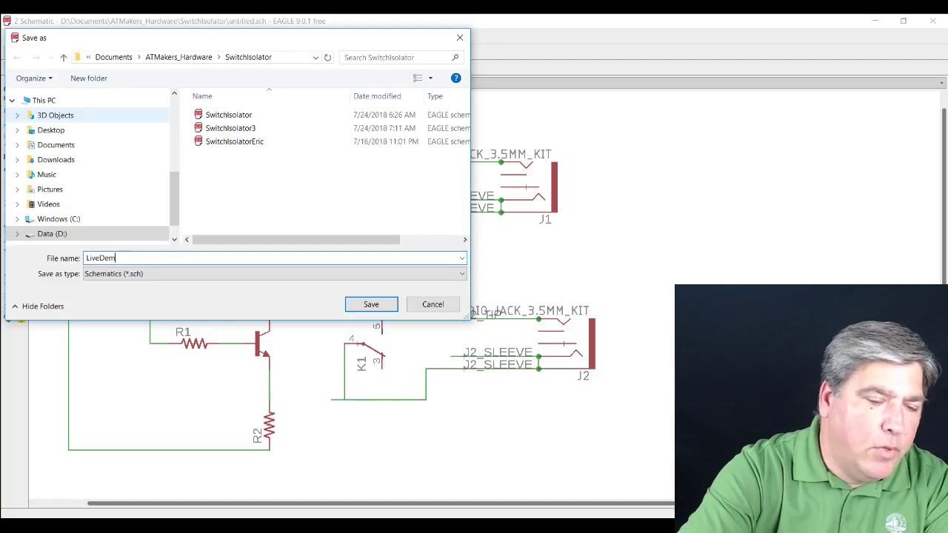
type("o")
key("Return")
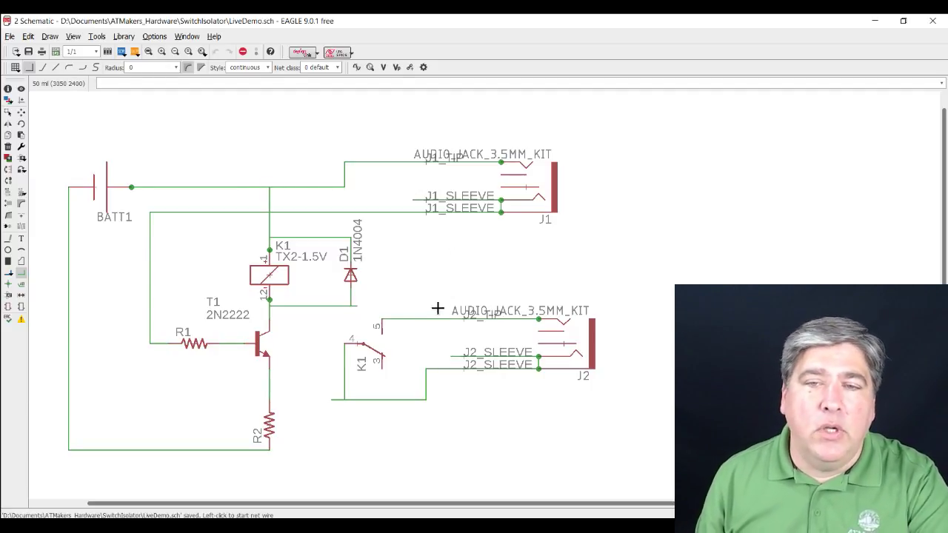
Draw a shortdash line on layer 97 Info linking the K1 relay coil symbol to the K1 switch contact
scroll(401, 320, "up", 2)
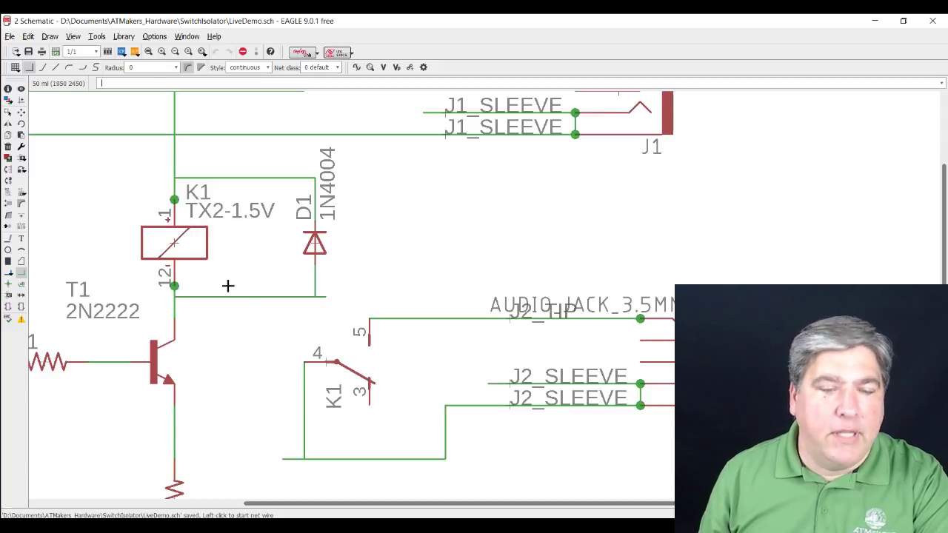
left_click(9, 240)
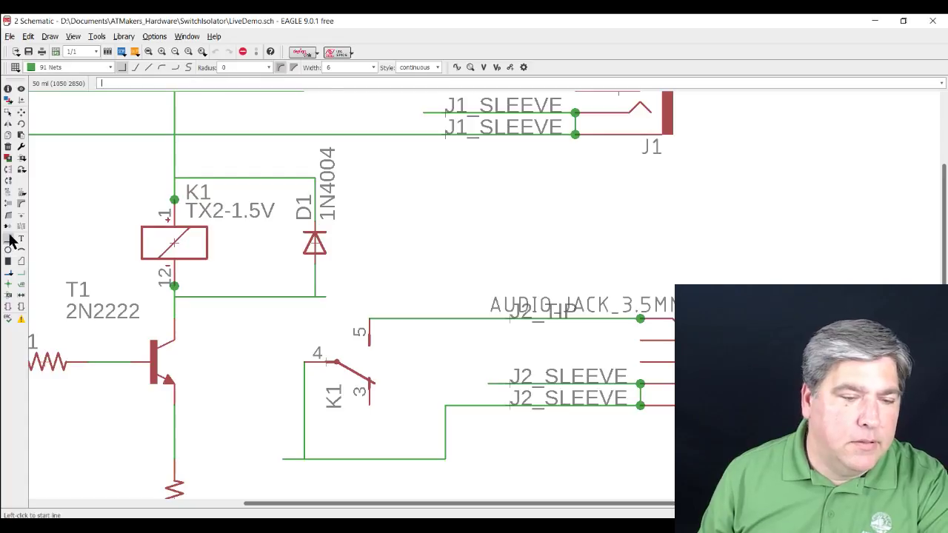
left_click(108, 65)
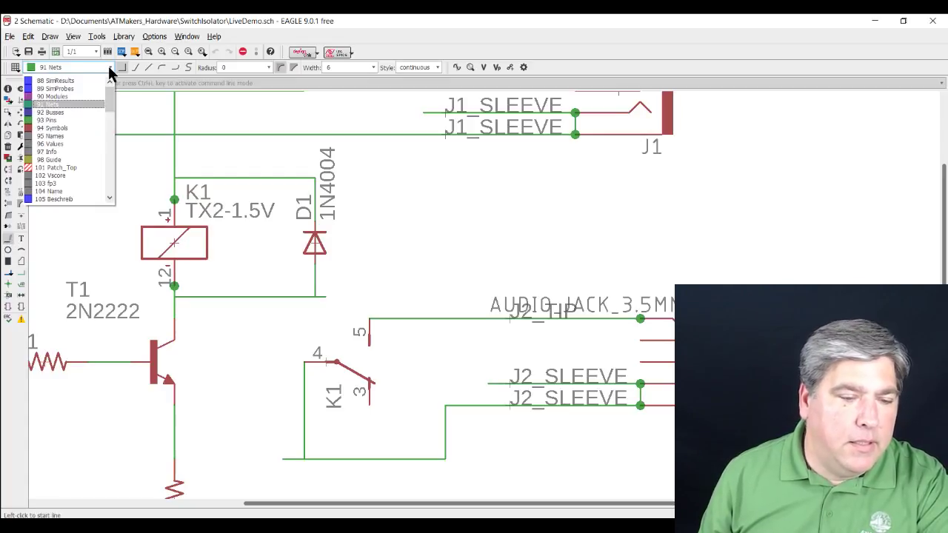
left_click(60, 153)
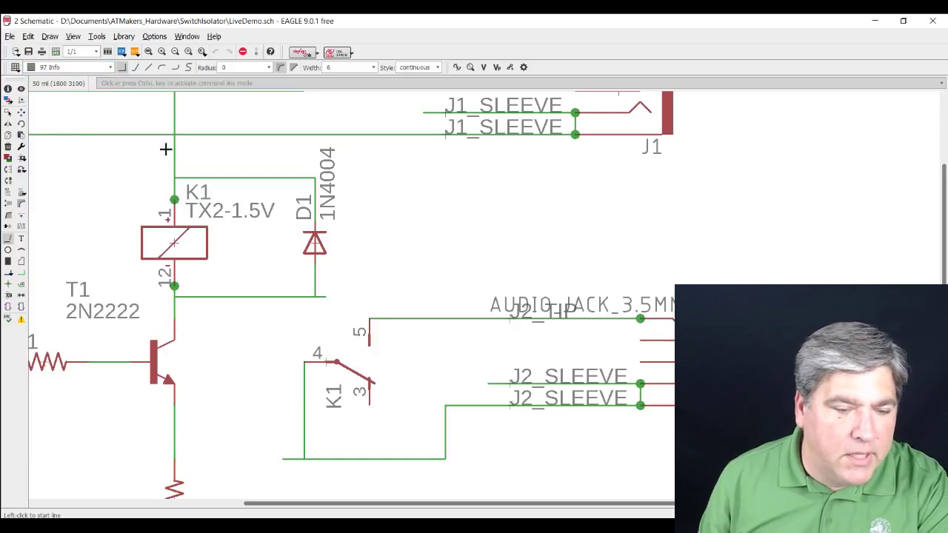
left_click(435, 67)
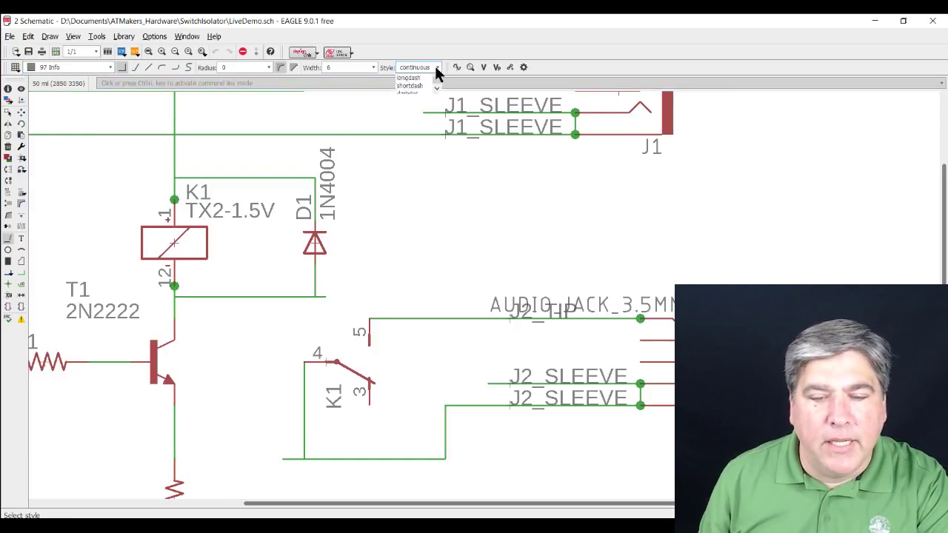
left_click(413, 97)
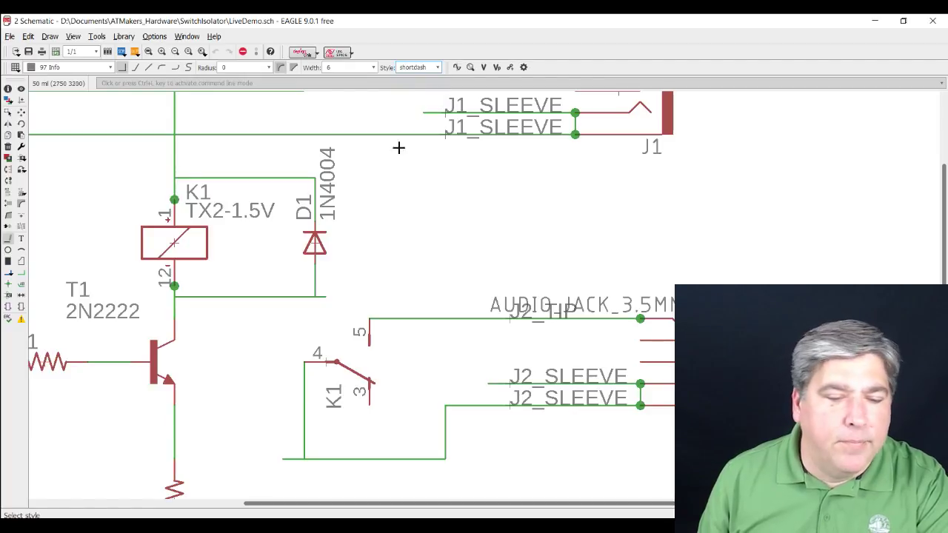
left_click(174, 242)
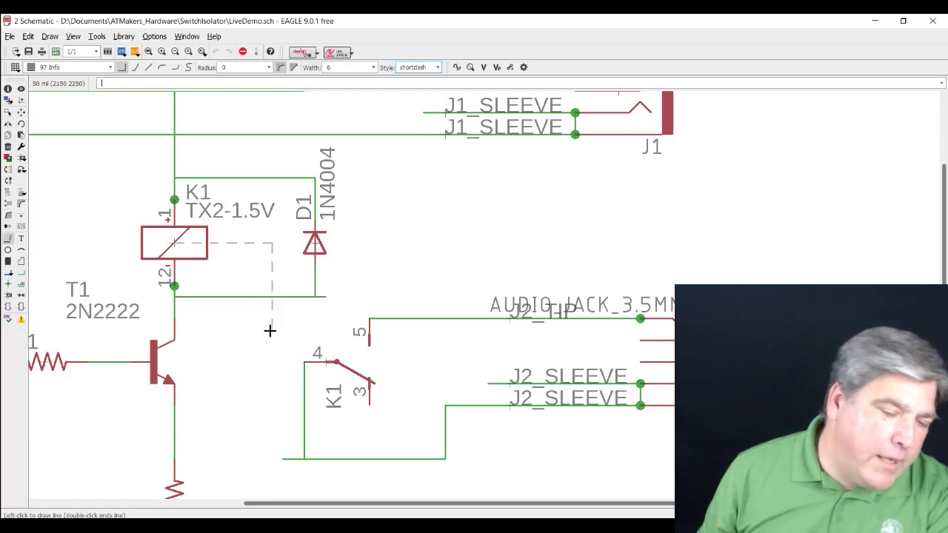
right_click(258, 328)
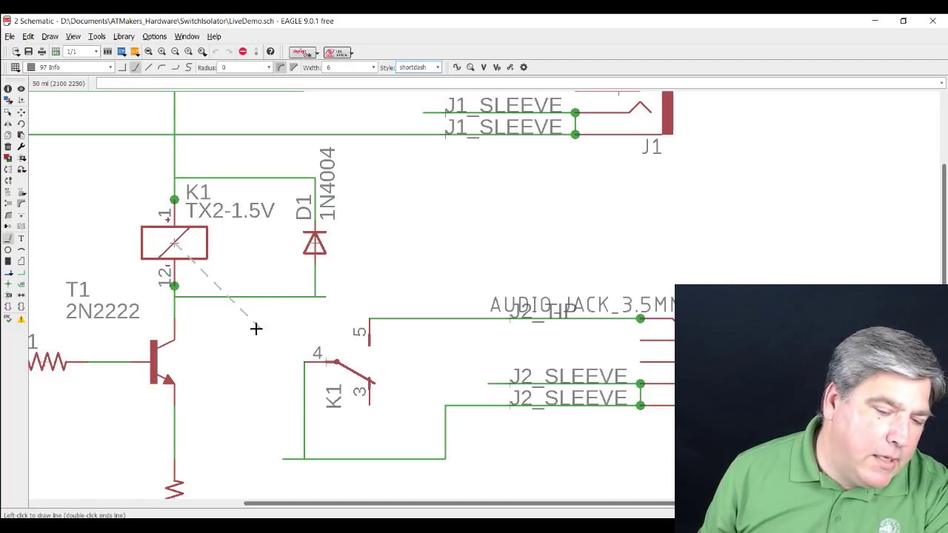
left_click(324, 360)
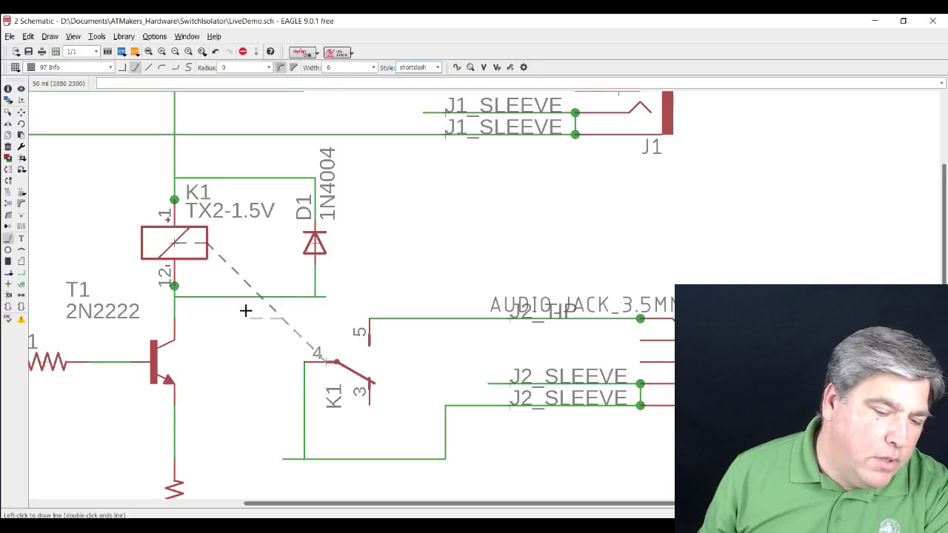
key("Escape")
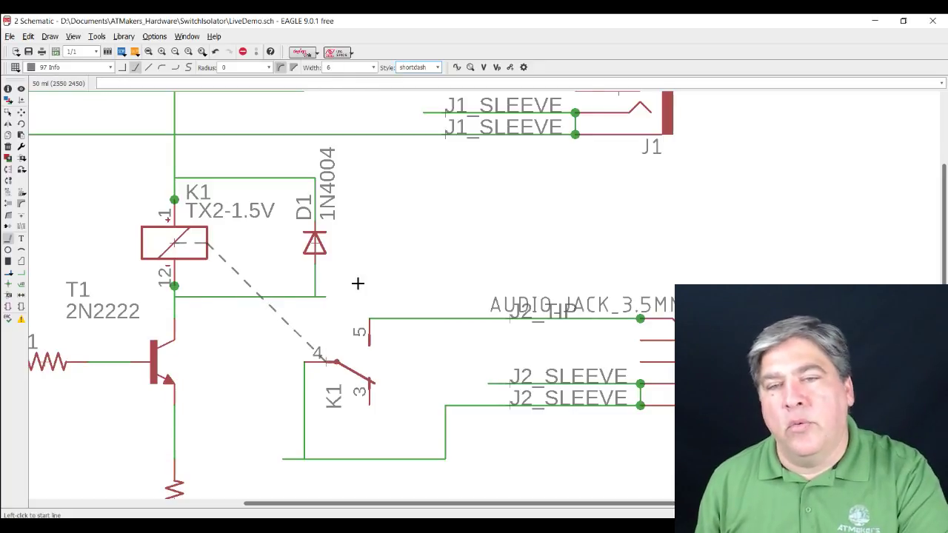
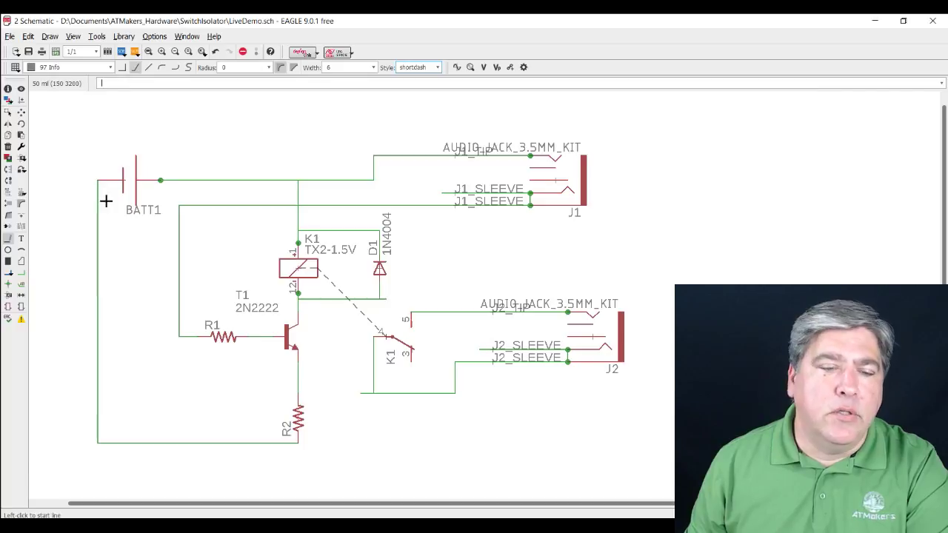
Switch to the board layout and create the LiveDemo board from the schematic
left_click(9, 37)
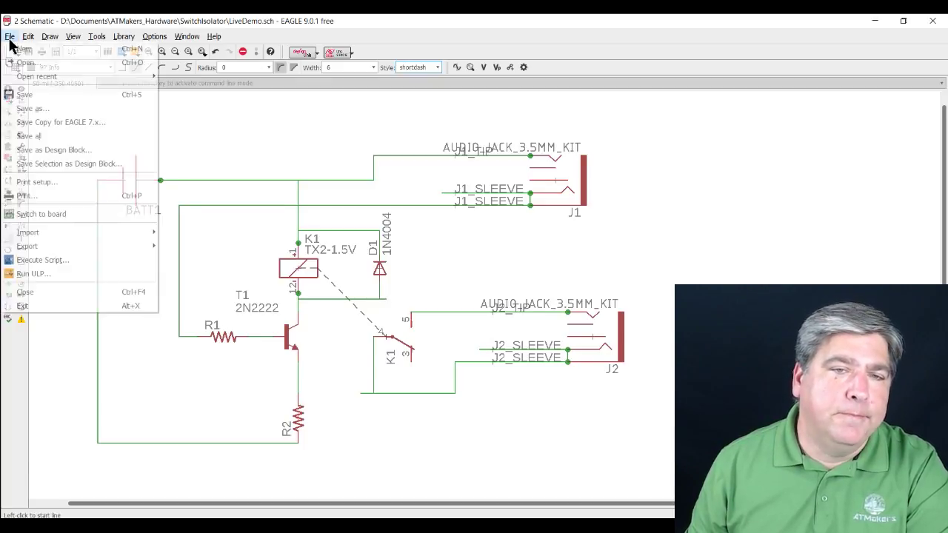
left_click(51, 217)
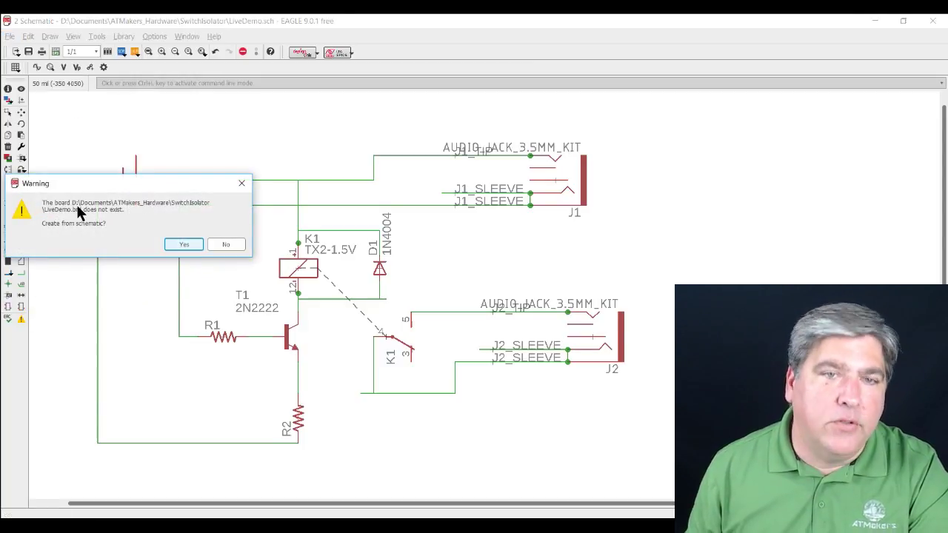
left_click(190, 249)
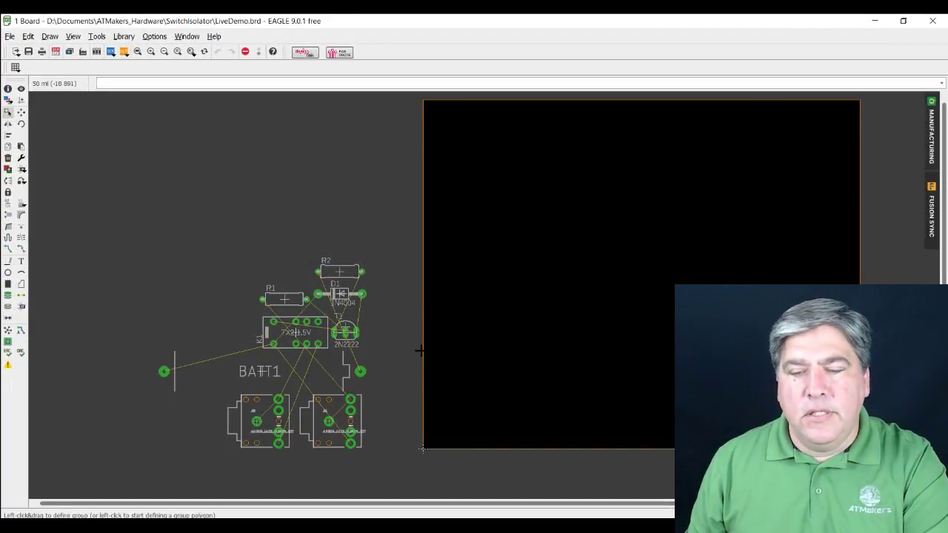
Place jack J2 in the board's lower-right corner, rotated 180 degrees, with its opening facing outward and just inside the right edge
middle_click_drag(418, 352, 306, 373)
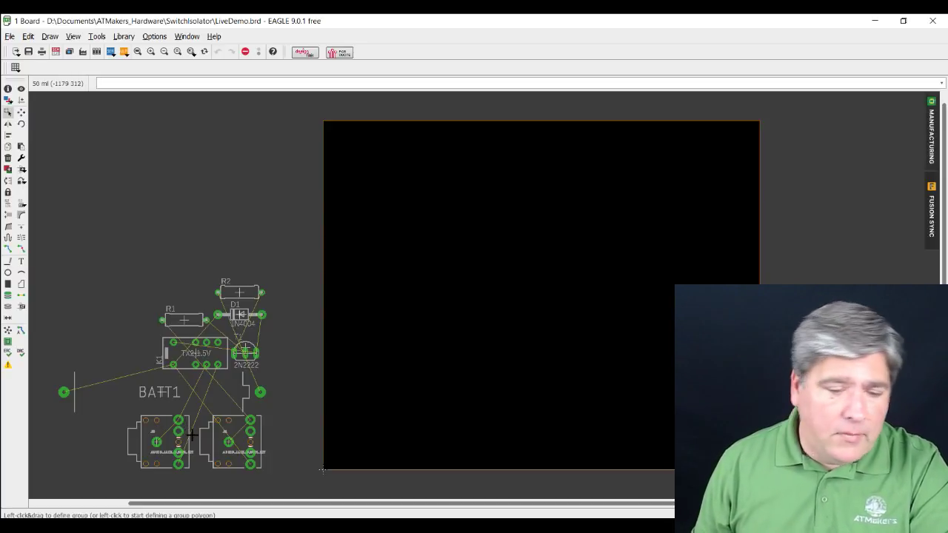
left_click(22, 113)
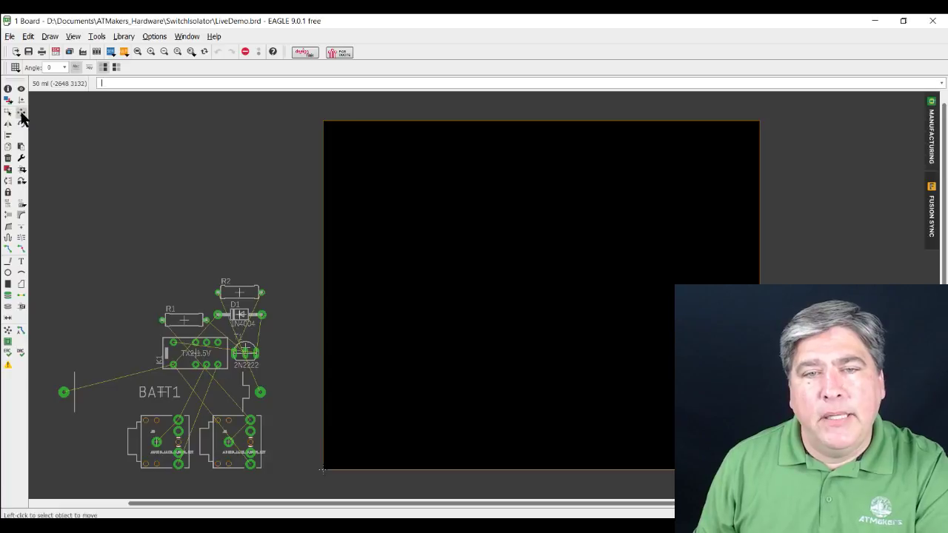
left_click(156, 442)
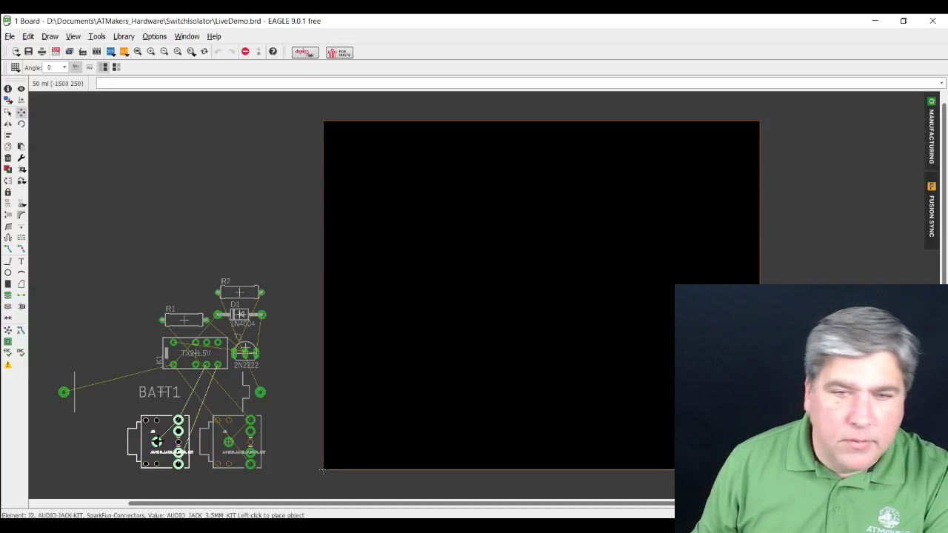
scroll(157, 442, "up", 5)
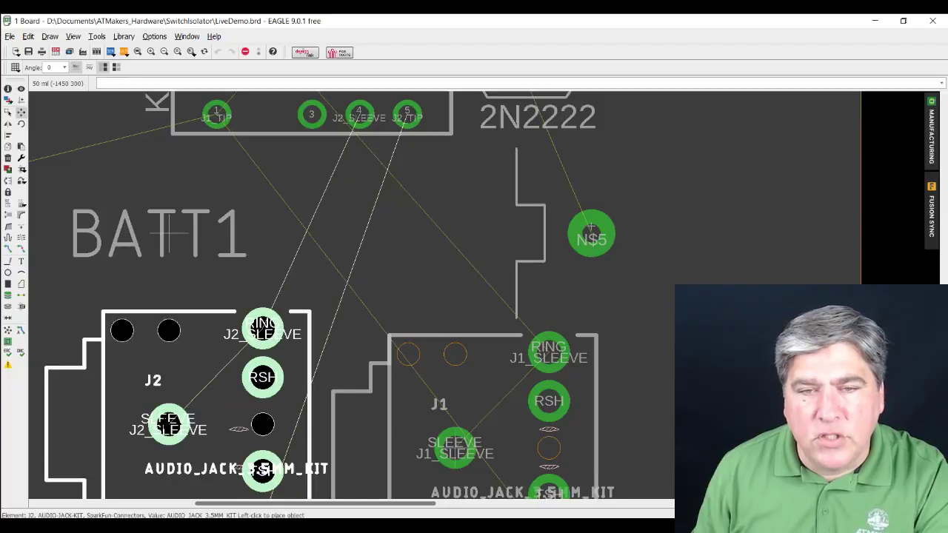
scroll(164, 424, "down", 4)
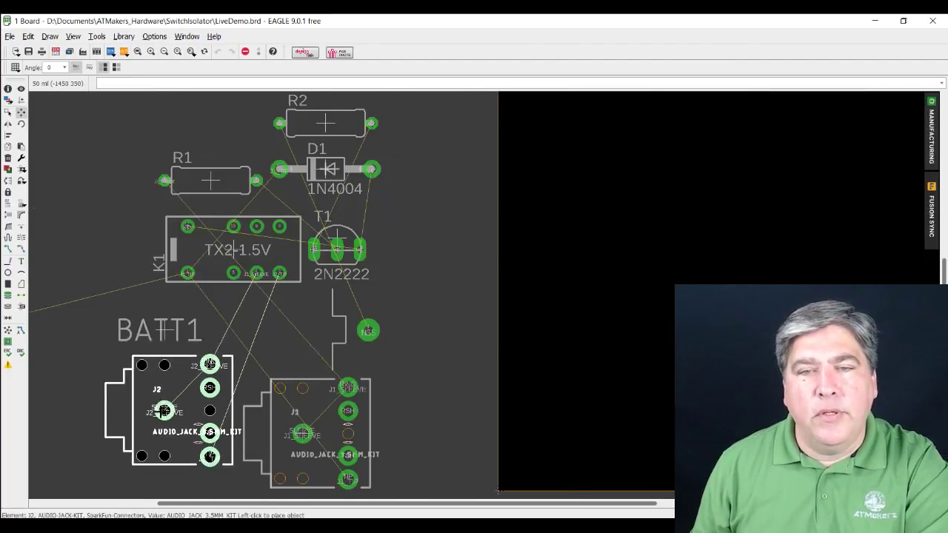
scroll(272, 394, "down", 2)
middle_click_drag(354, 394, 123, 382)
middle_click_drag(491, 385, 286, 381)
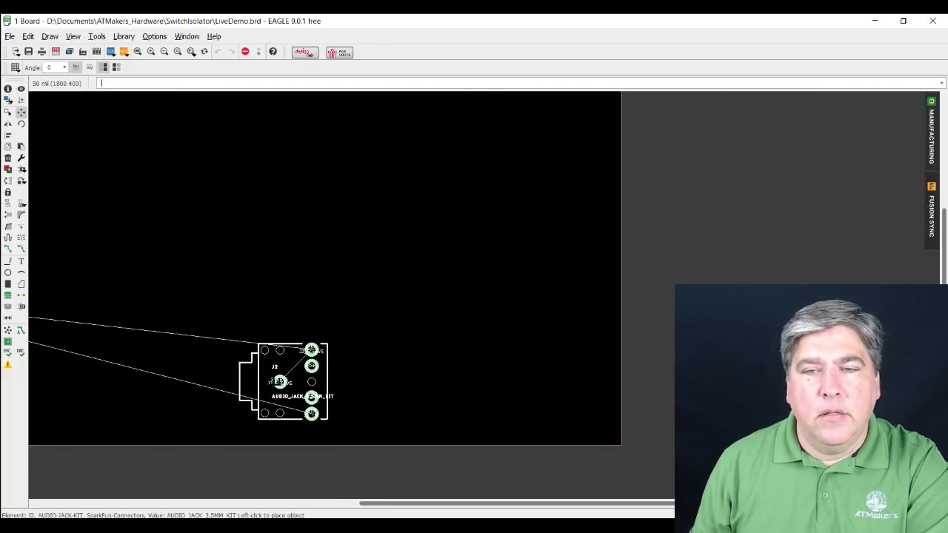
scroll(285, 380, "down", 2)
right_click(309, 374)
right_click(337, 385)
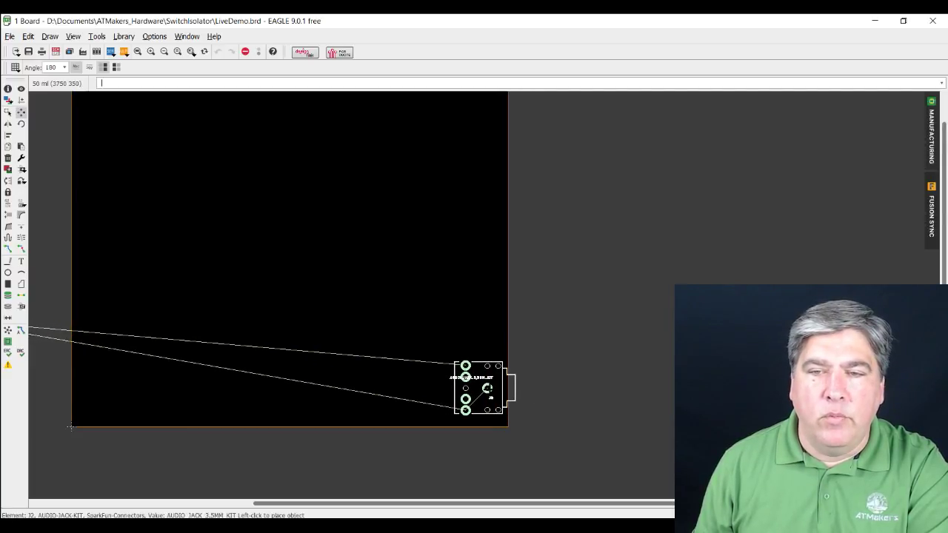
left_click(492, 388)
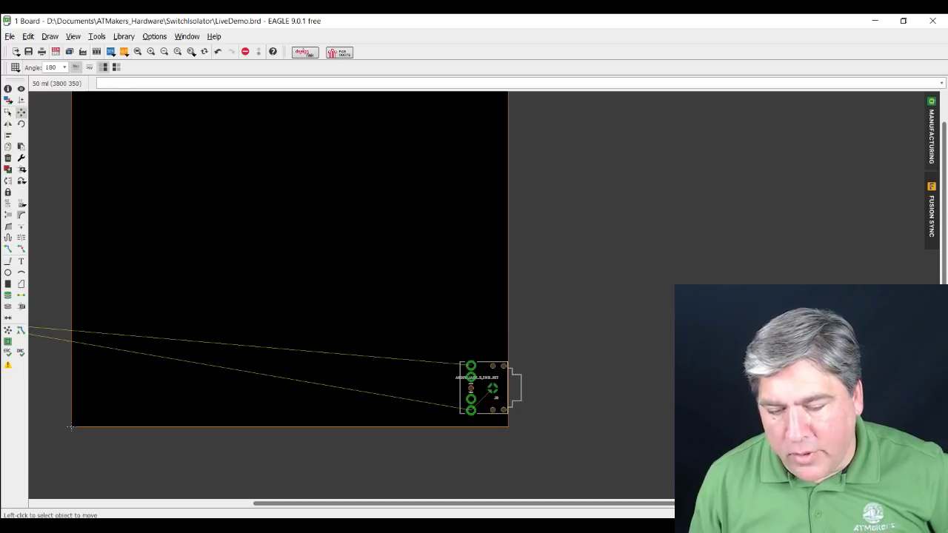
left_click(481, 388)
left_click(475, 388)
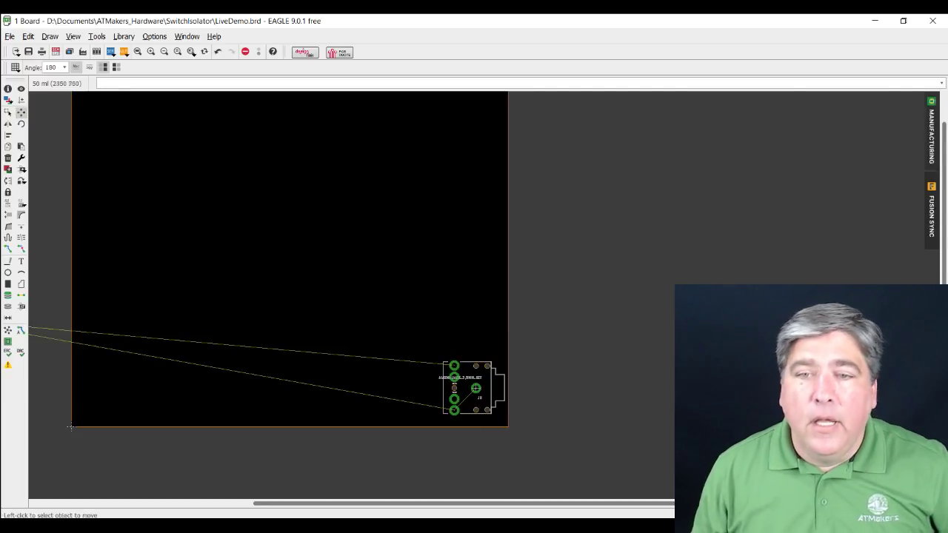
Place jack J1 in the board's lower-left corner at 0 degrees, with its opening facing outward along the left edge
middle_click_drag(243, 326, 474, 290)
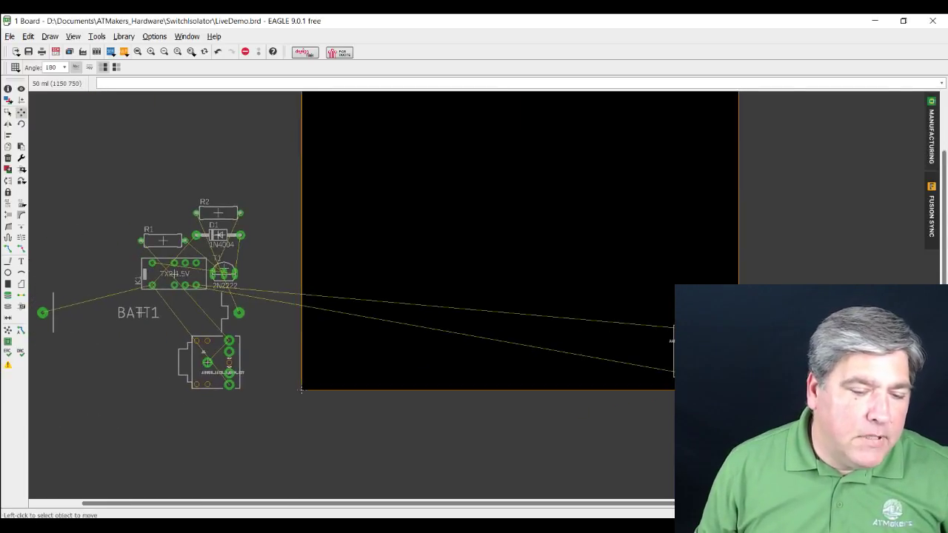
left_click(208, 362)
right_click(340, 341)
right_click(340, 341)
right_click(340, 341)
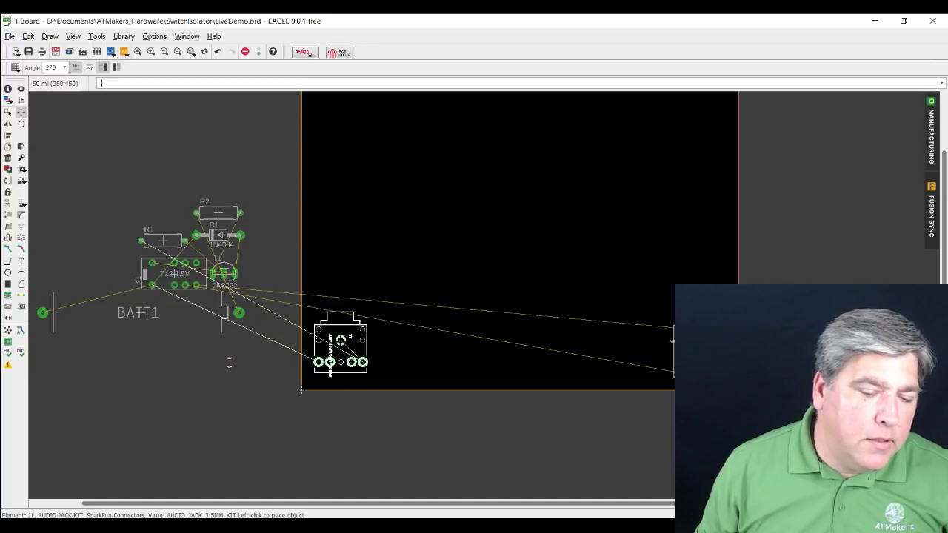
right_click(340, 341)
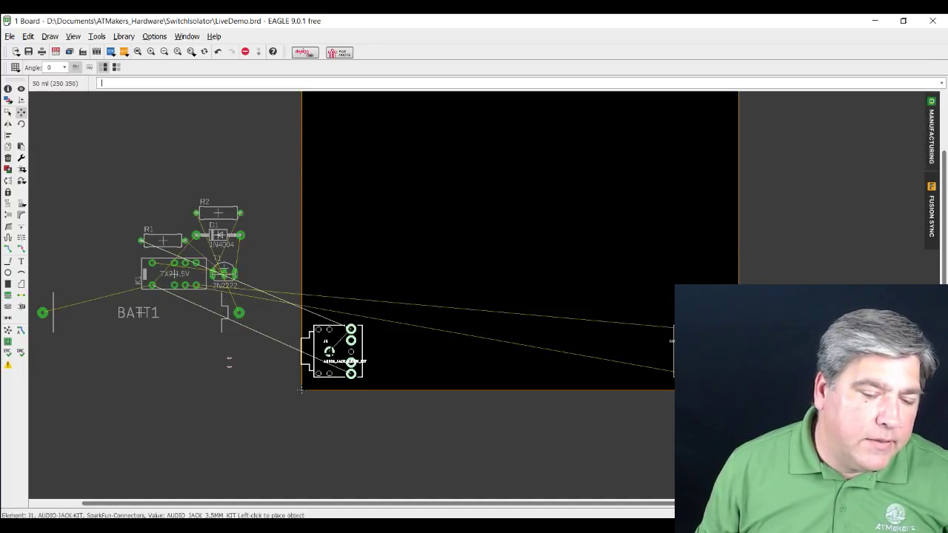
left_click(330, 351)
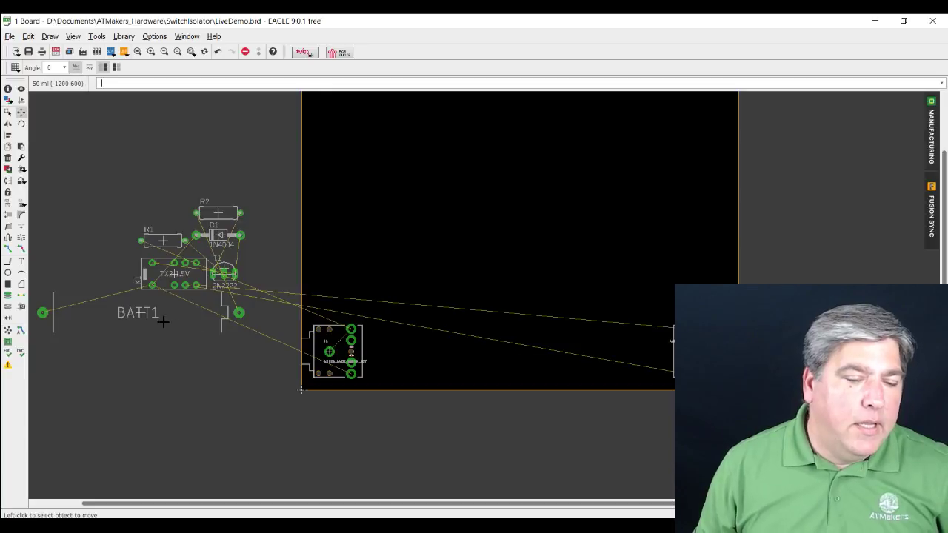
Mirror battery holder BATT1 to the underside of the board and place it between the two jacks, close to J1
left_click(138, 312)
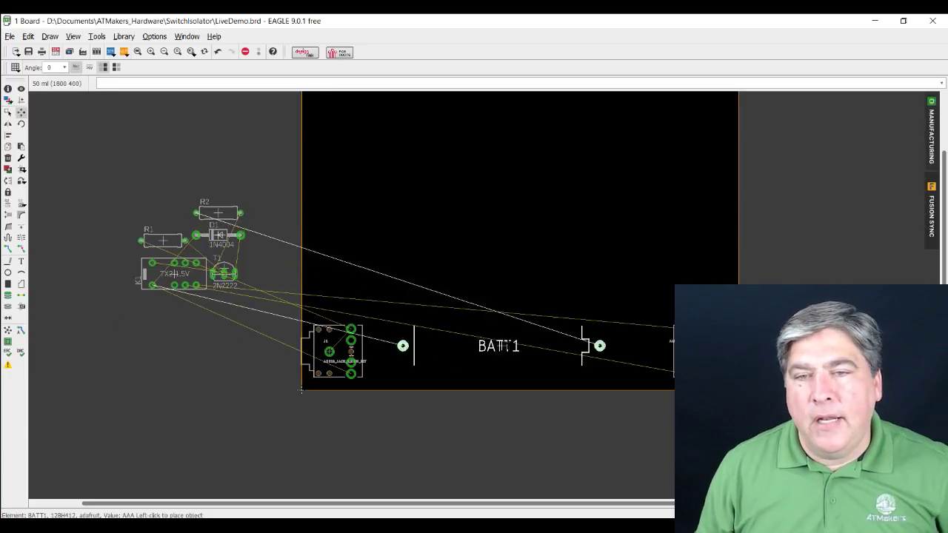
middle_click_drag(301, 390, 123, 386)
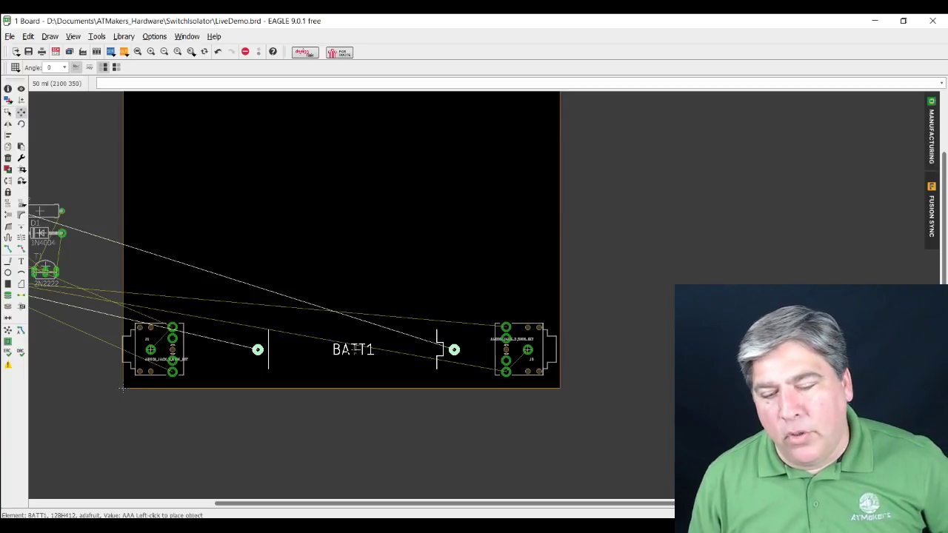
middle_click(354, 349)
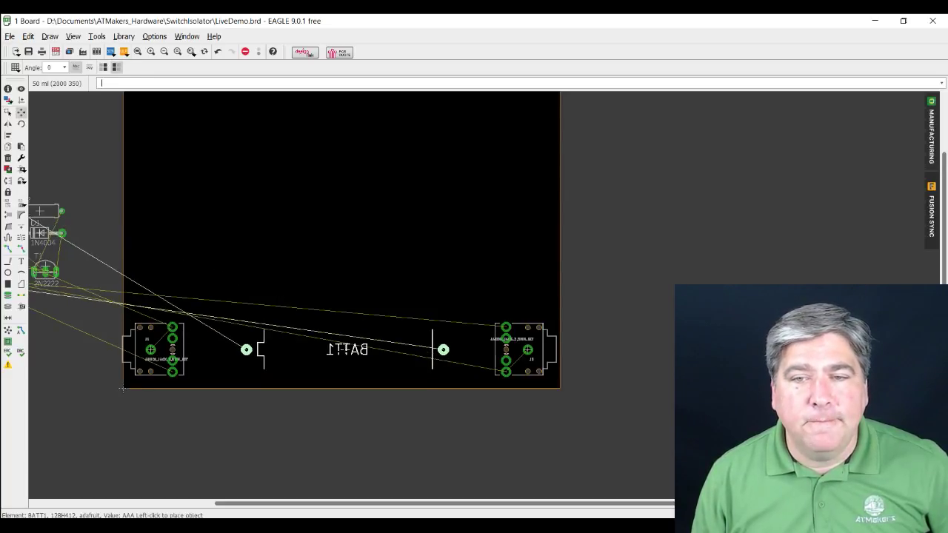
left_click(345, 350)
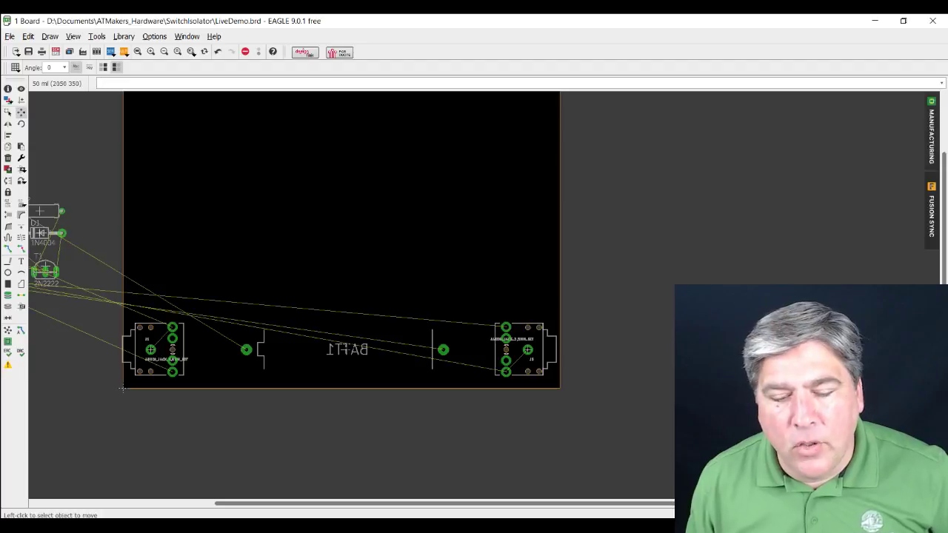
left_click(347, 350)
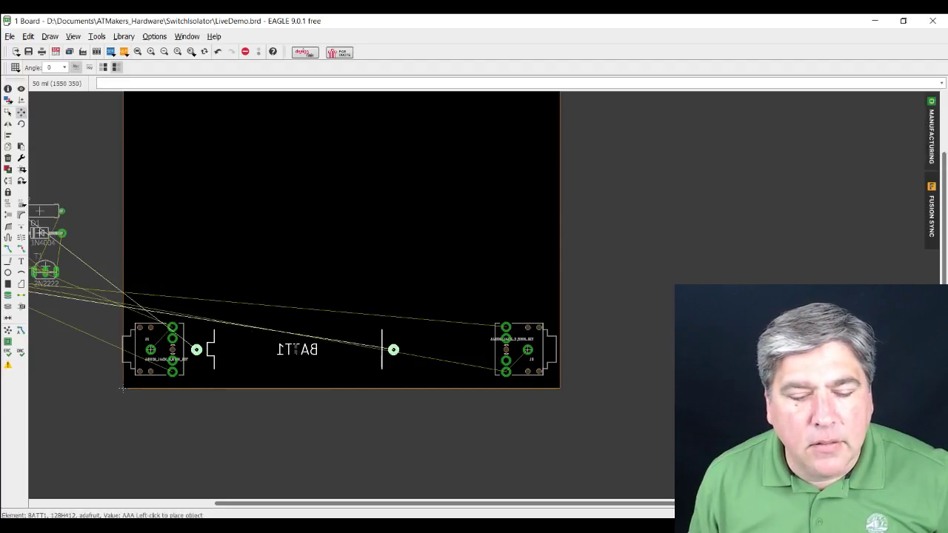
left_click(297, 350)
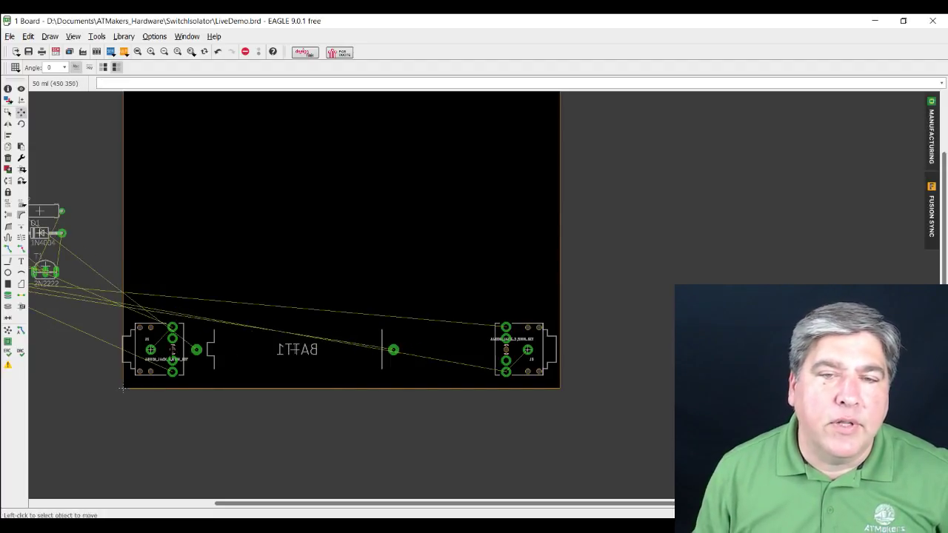
Place relay K1 on the board over the battery holder BATT1 outline, between the two jacks
middle_click_drag(80, 332, 237, 387)
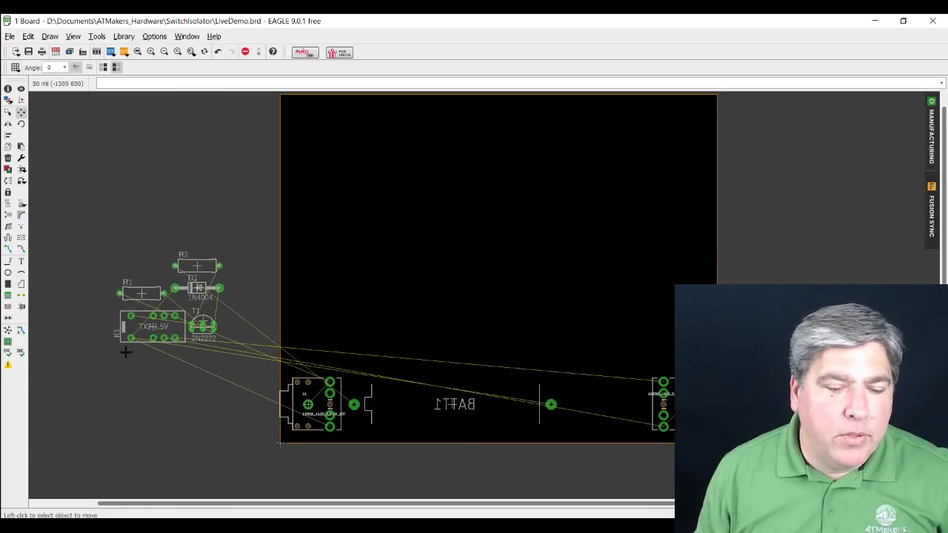
left_click(148, 329)
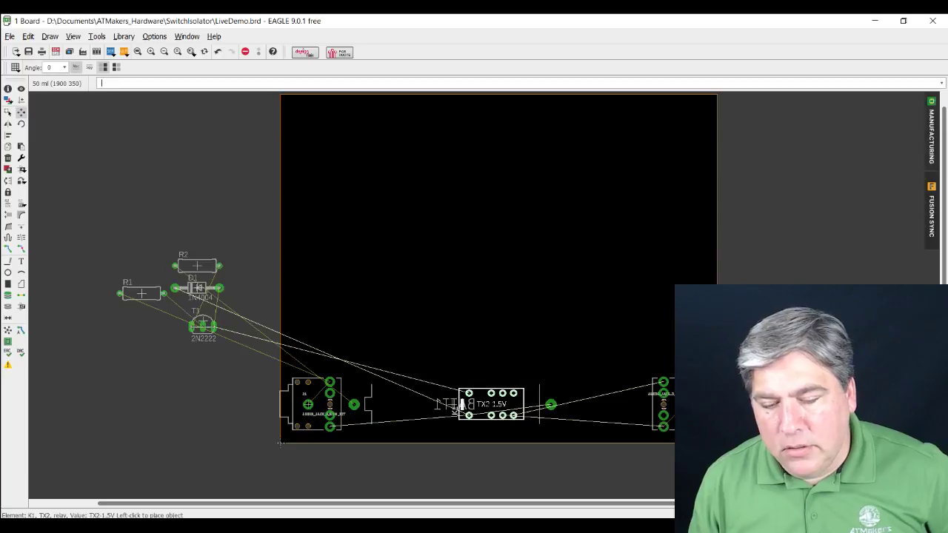
left_click(461, 405)
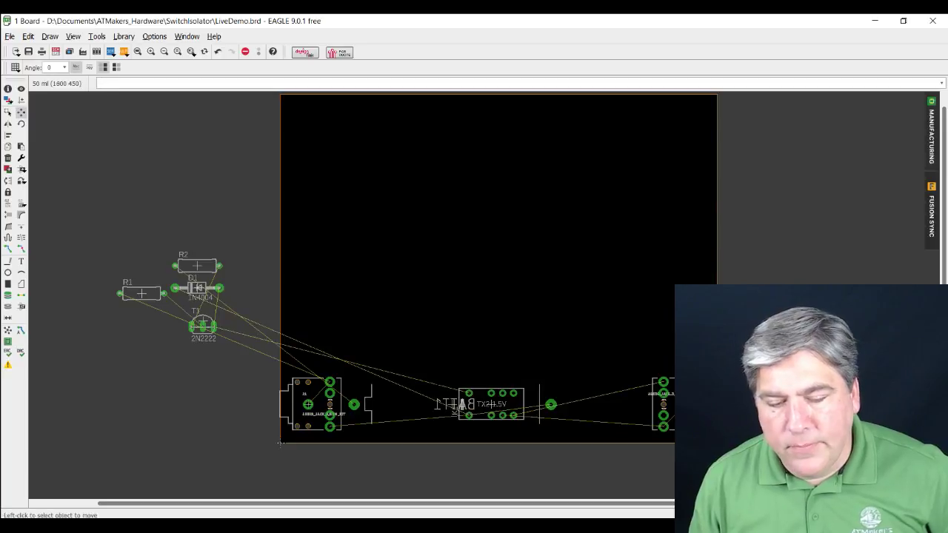
Rotate transistor T1 to 90 degrees and place it between jack J1 and relay K1, level with the relay
left_click(202, 326)
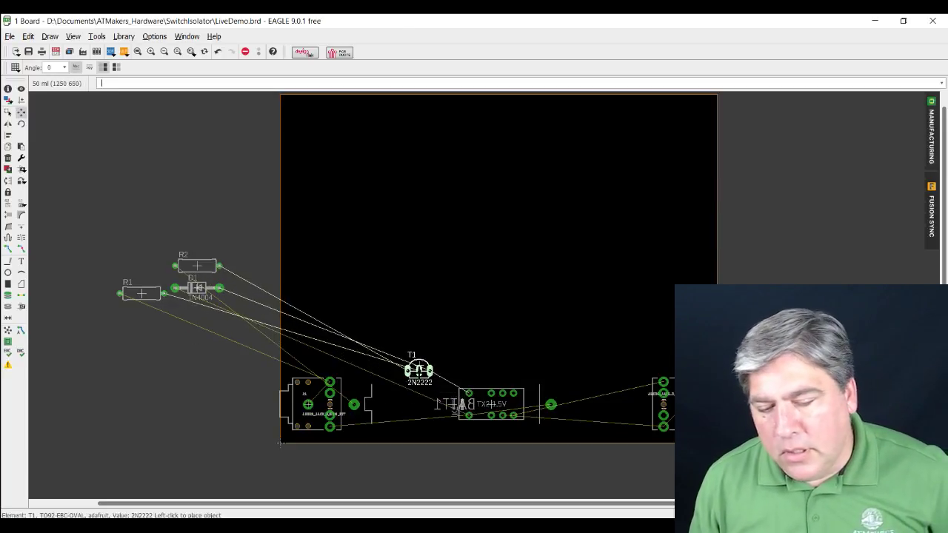
scroll(419, 370, "up", 5)
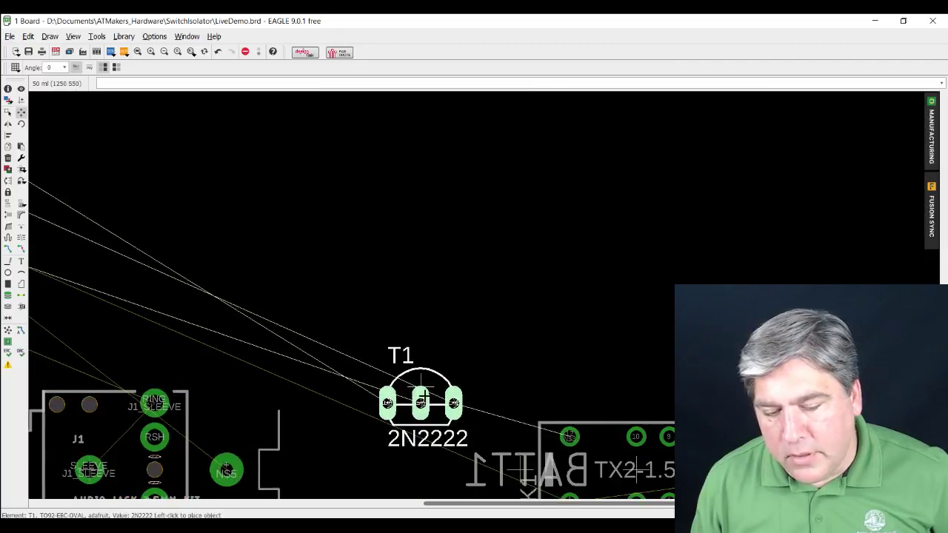
right_click(414, 311)
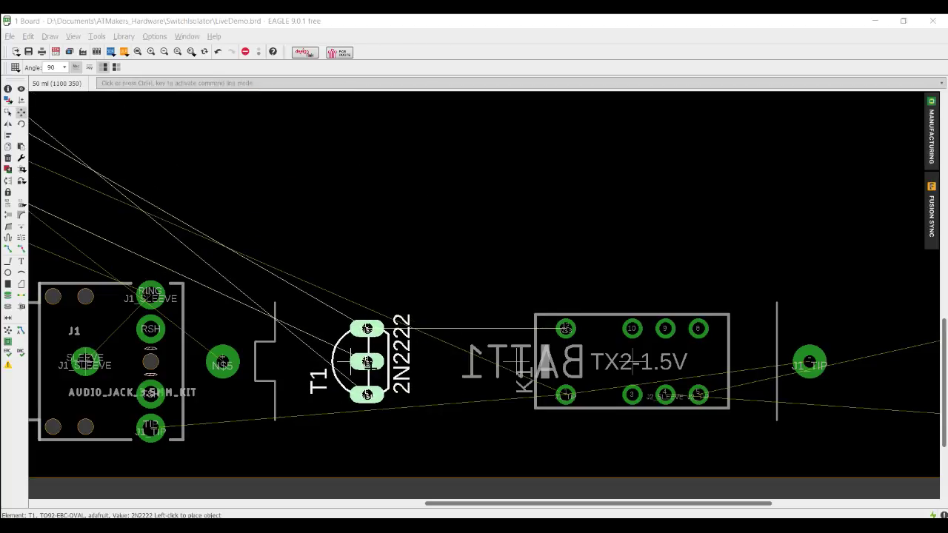
scroll(368, 362, "down", 4)
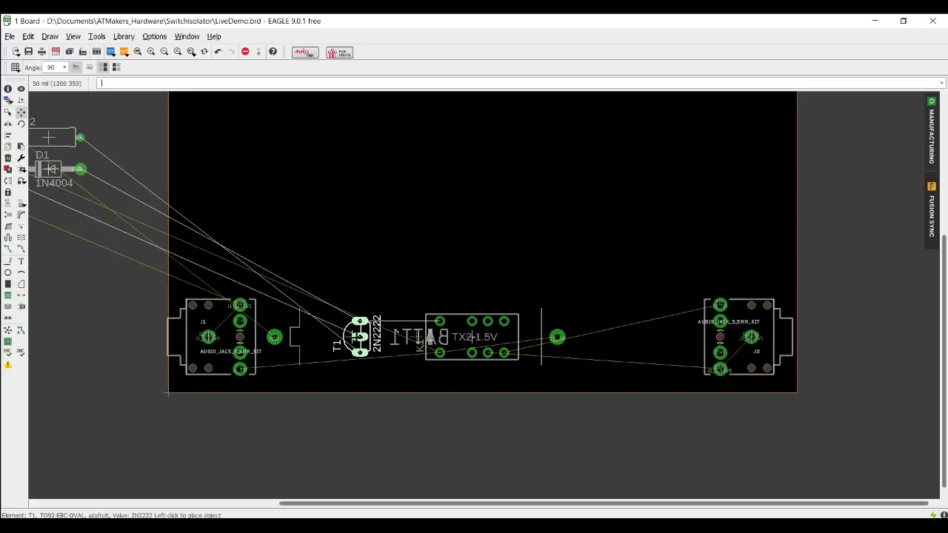
left_click(344, 337)
Rotate diode D1 to 180 degrees and place it horizontally just above relay K1
middle_click_drag(201, 210, 331, 239)
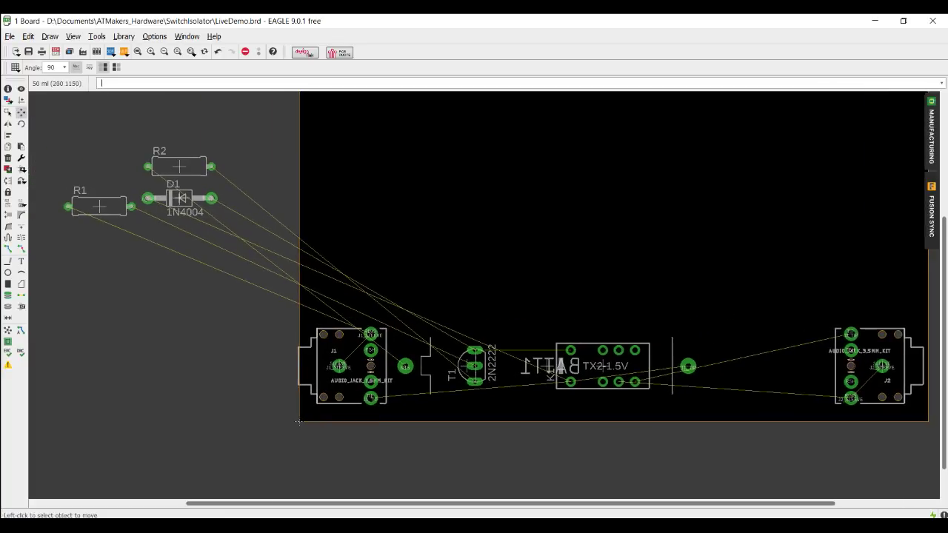
left_click(180, 199)
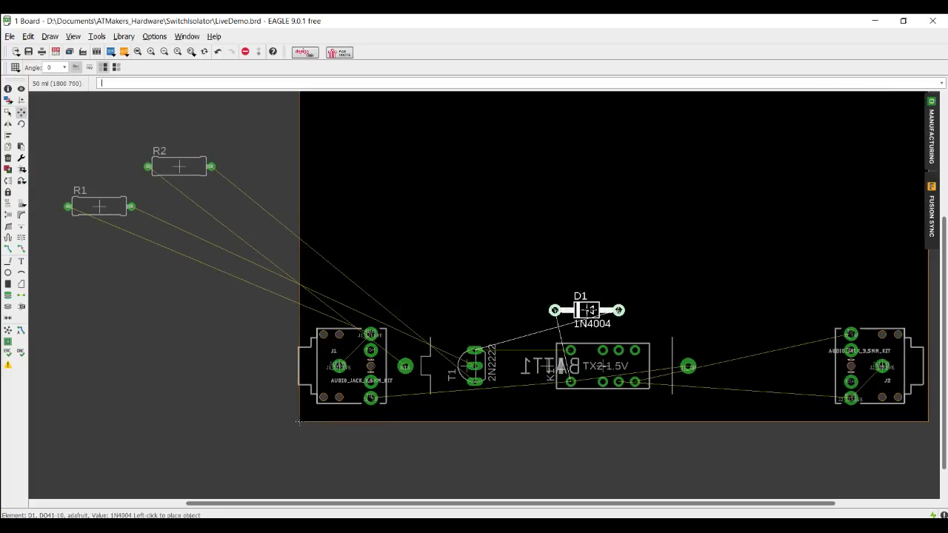
right_click(585, 320)
right_click(582, 314)
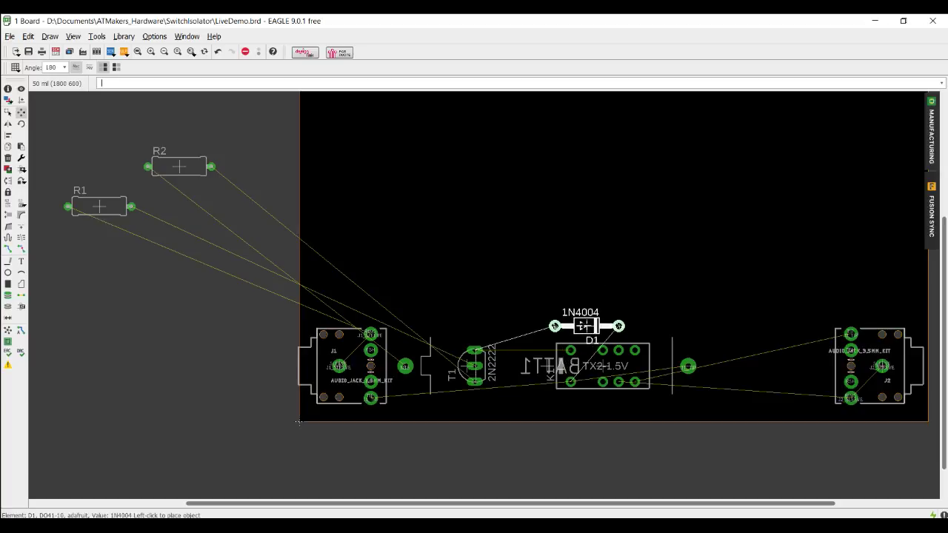
left_click(586, 326)
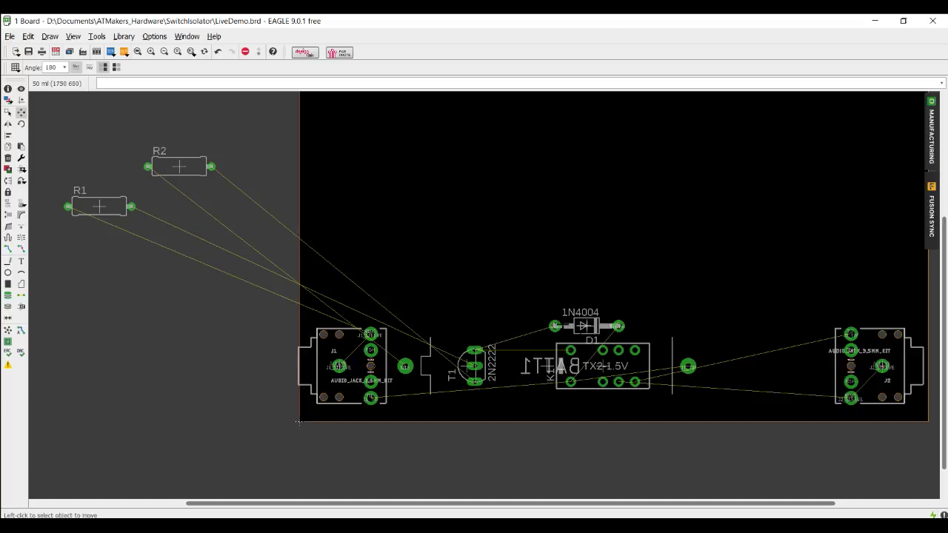
Rotate resistors R2 and R1 to 90 degrees, placing R2 between J1 and transistor T1, and R1 between T1 and relay K1
left_click(179, 167)
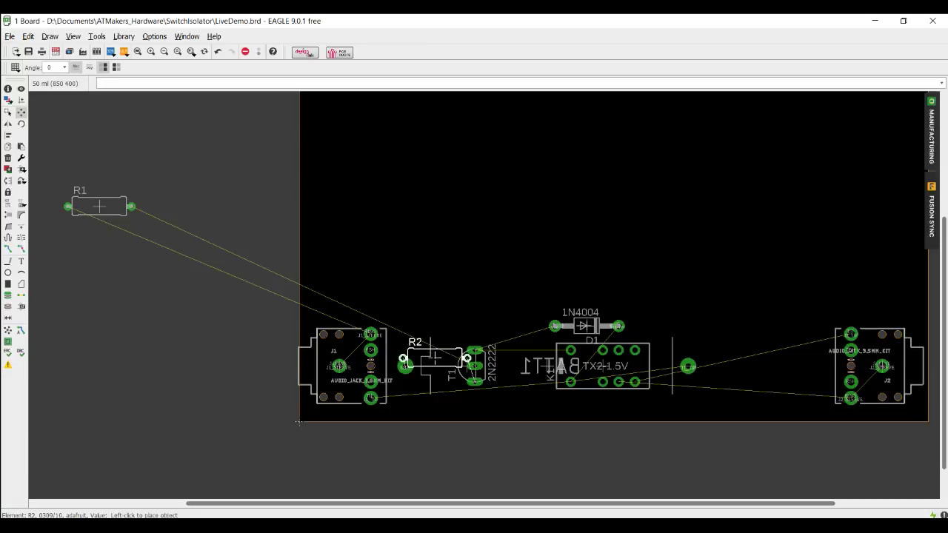
right_click(434, 358)
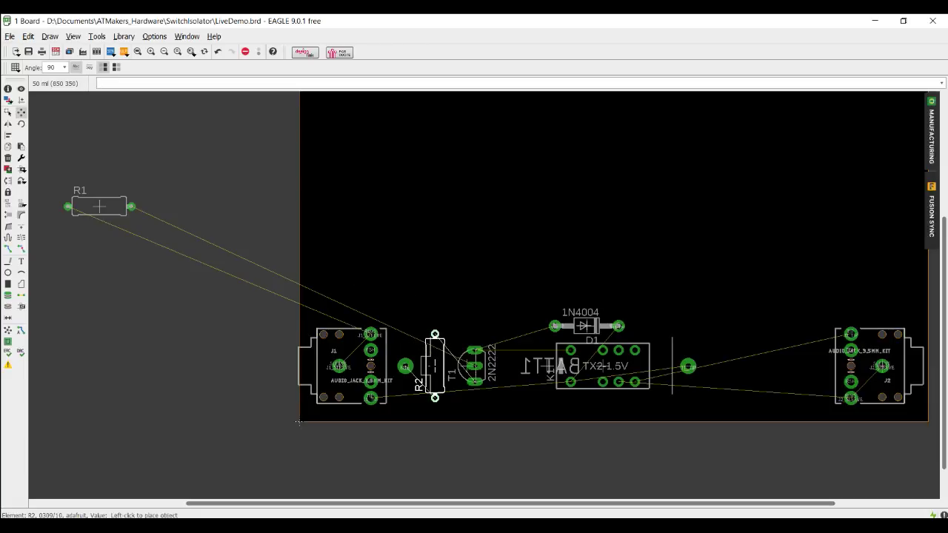
left_click(435, 366)
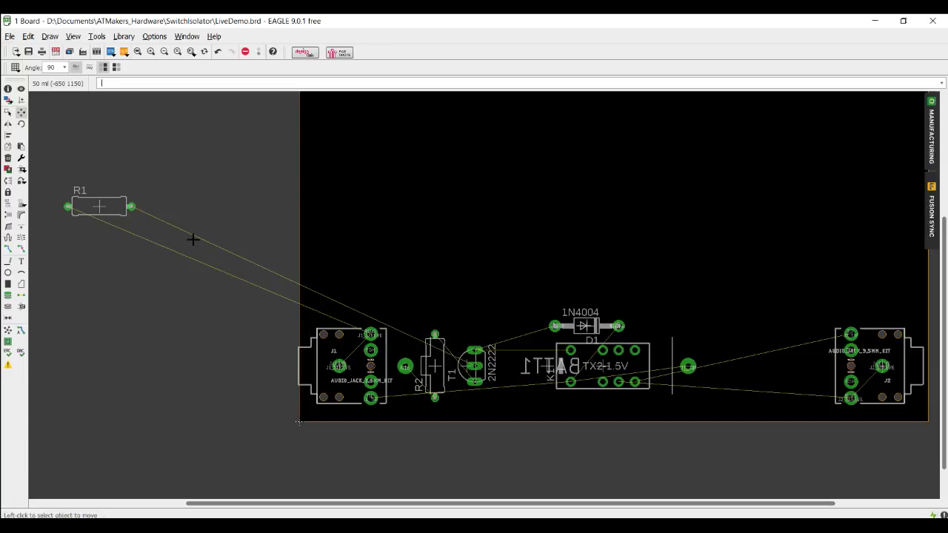
left_click(97, 206)
right_click(513, 365)
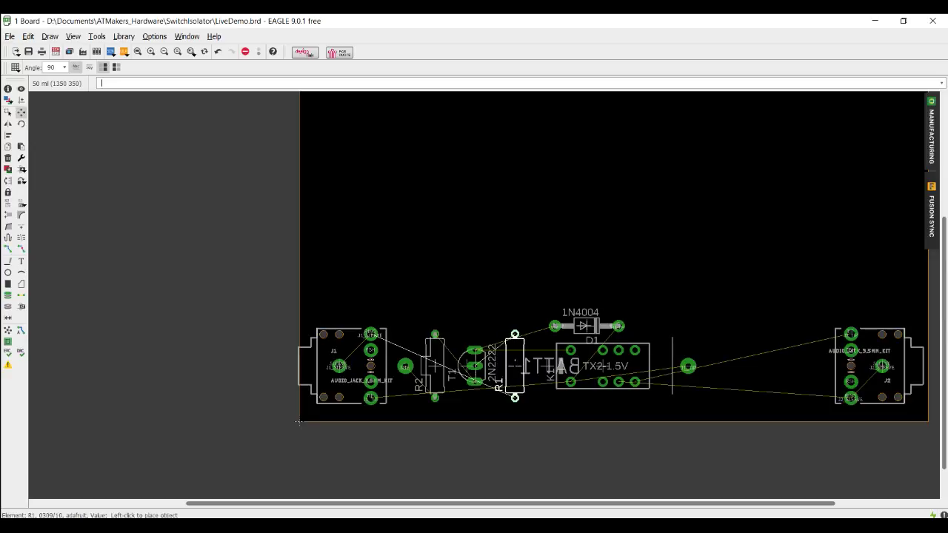
left_click(515, 364)
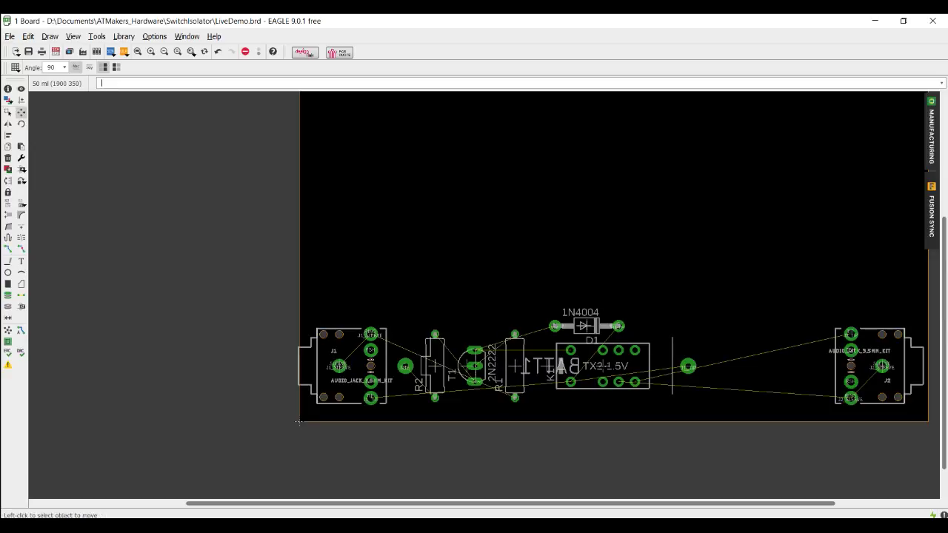
Move relay K1 down 100 mil towards the board's lower edge and bring diode D1 down close above it
left_click(603, 366)
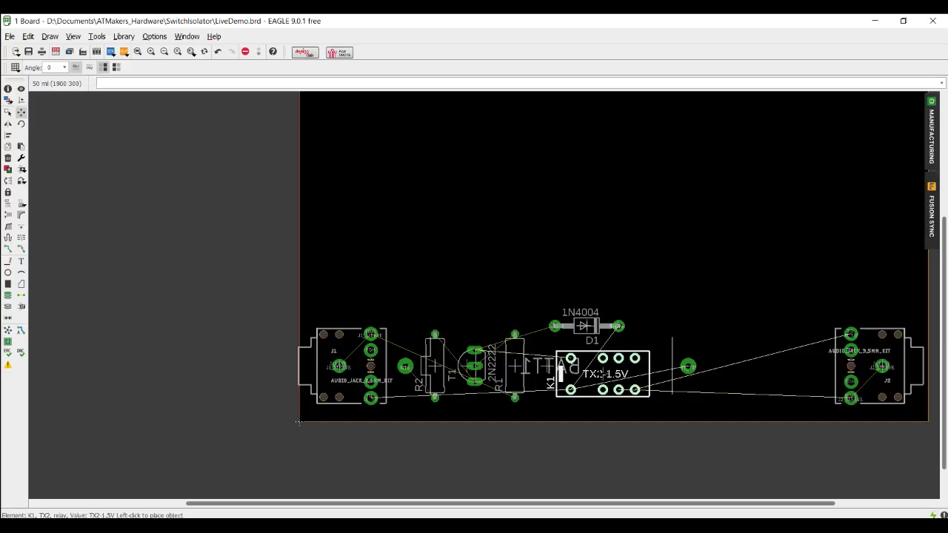
left_click(603, 382)
left_click(587, 326)
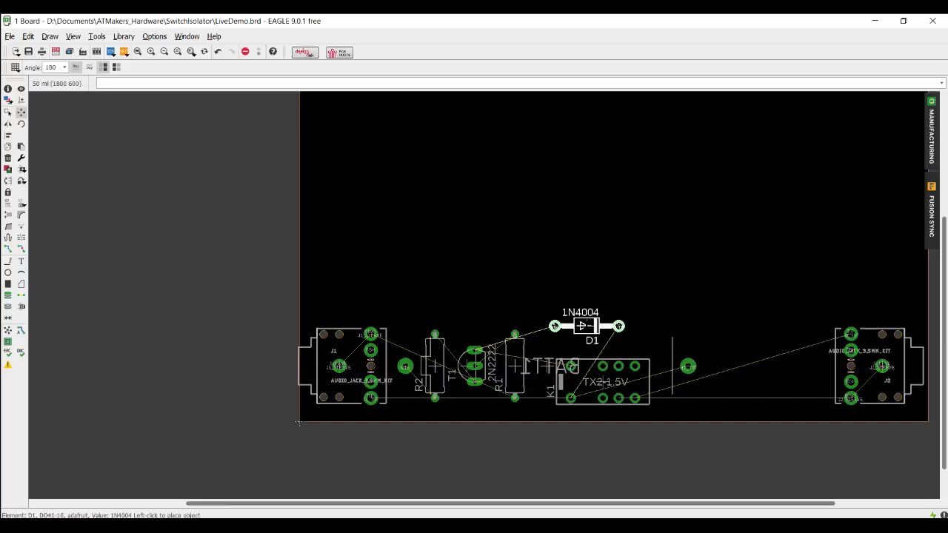
left_click(595, 341)
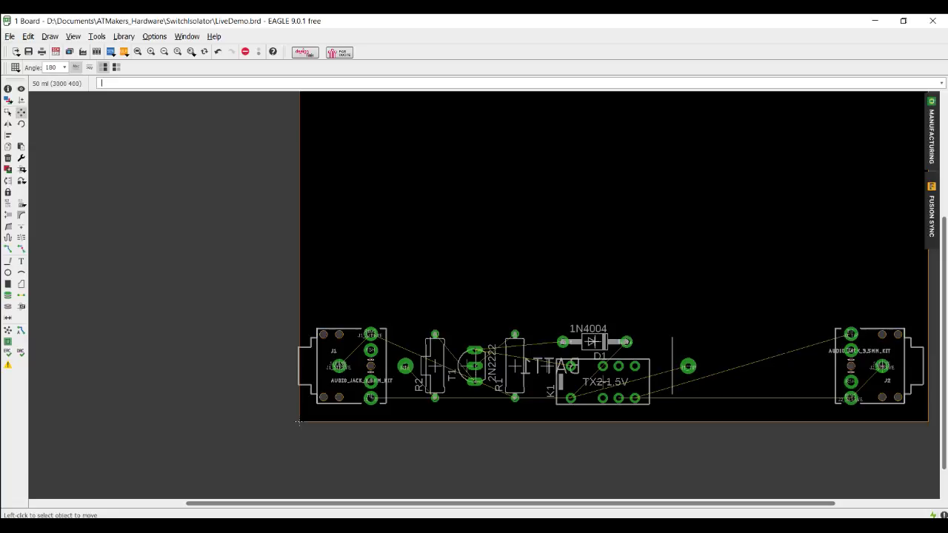
Move jack J2 inward beside the battery holder's outer pad, with its origin at (2850 350) mil
left_click(882, 365)
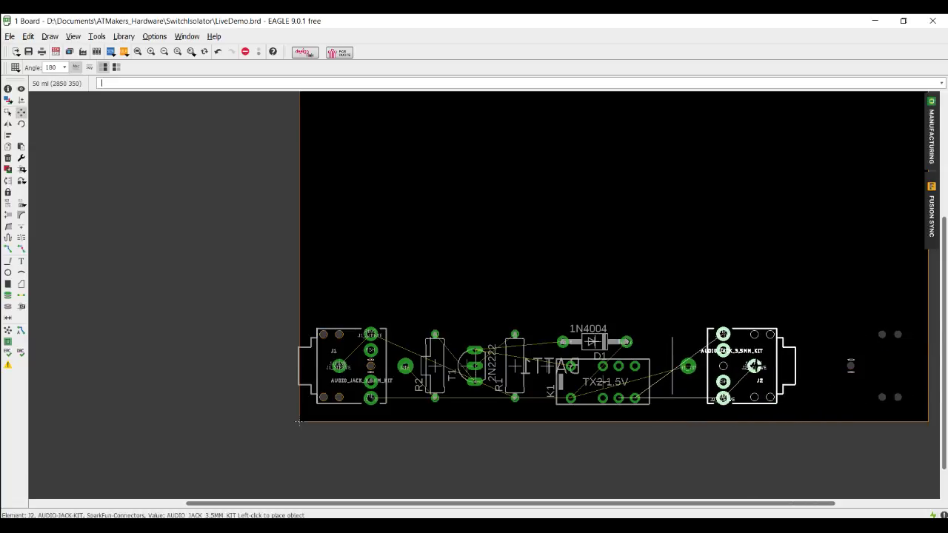
left_click(762, 366)
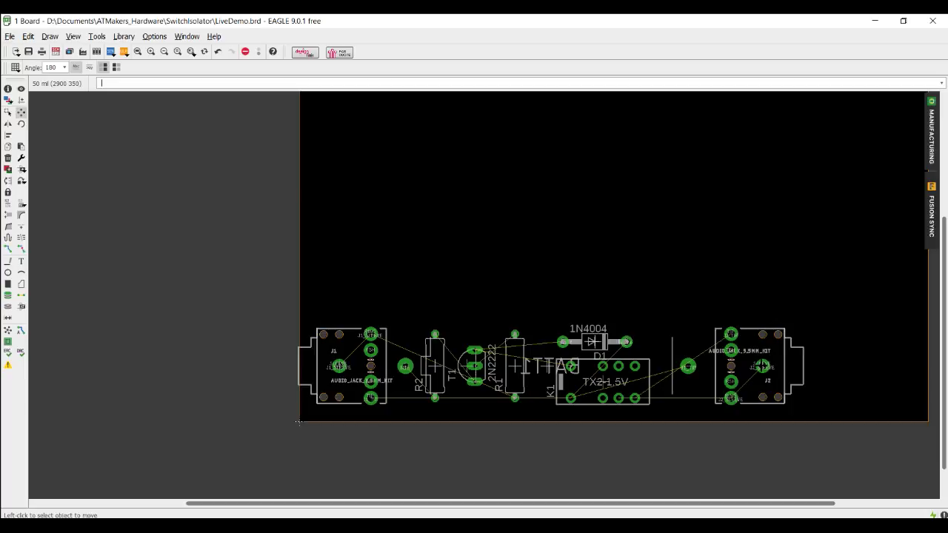
scroll(816, 385, "up", 2)
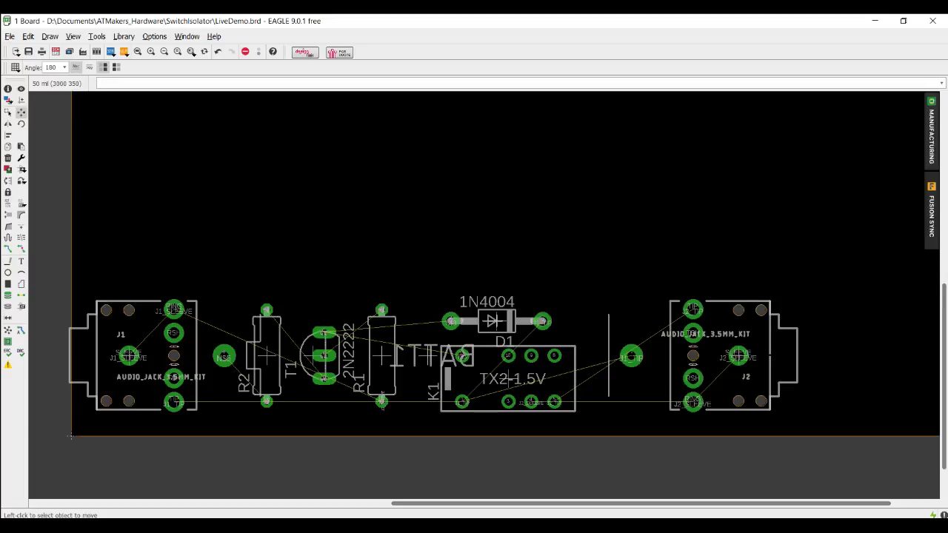
left_click(739, 358)
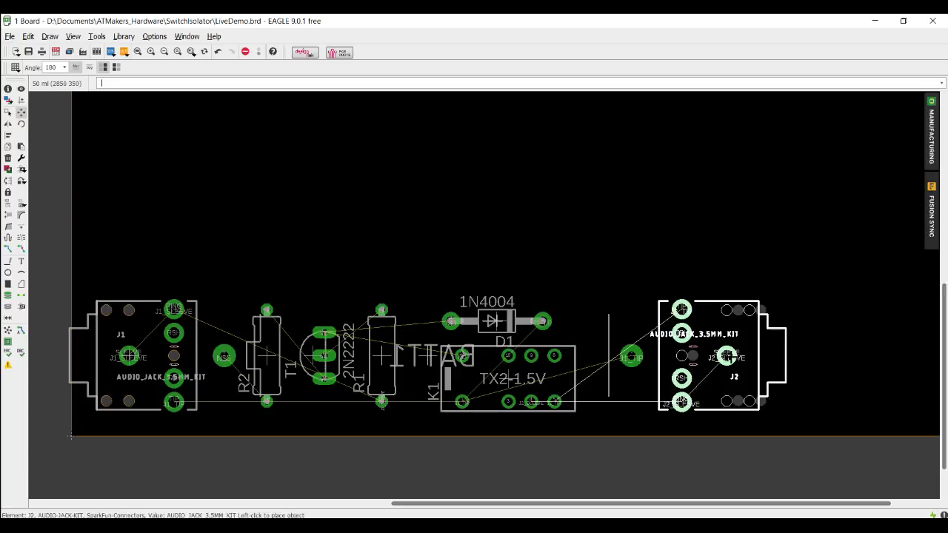
left_click(726, 358)
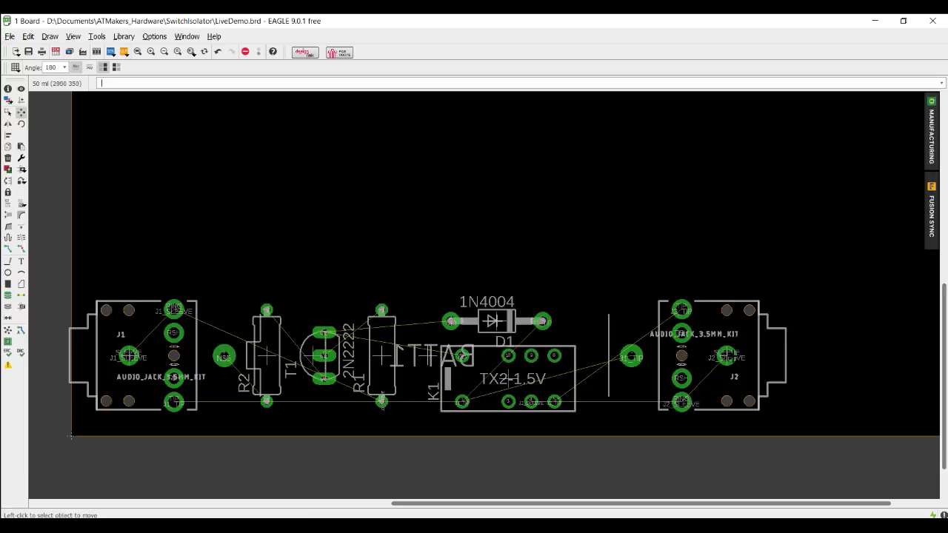
Move the left edge of the board outline slightly inward past the opening of jack J1
scroll(733, 355, "down", 2)
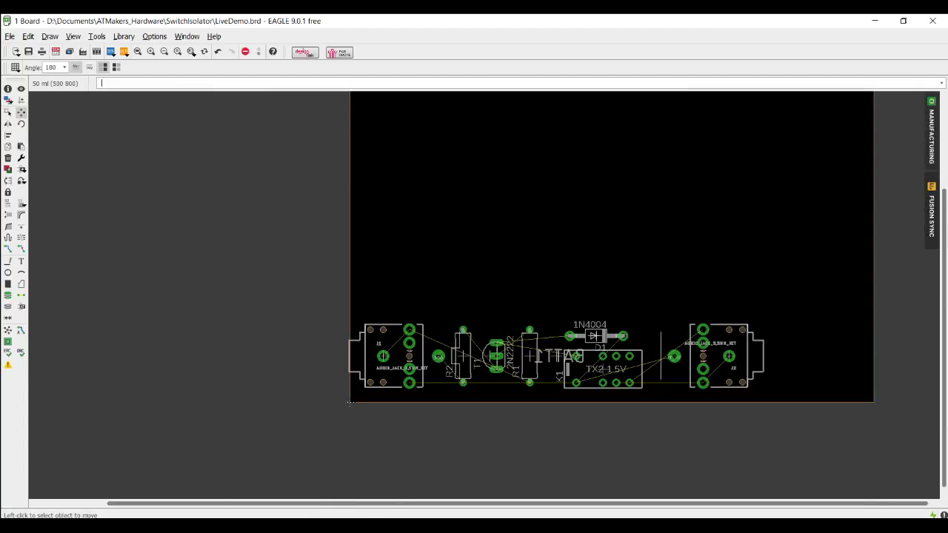
left_click(348, 258)
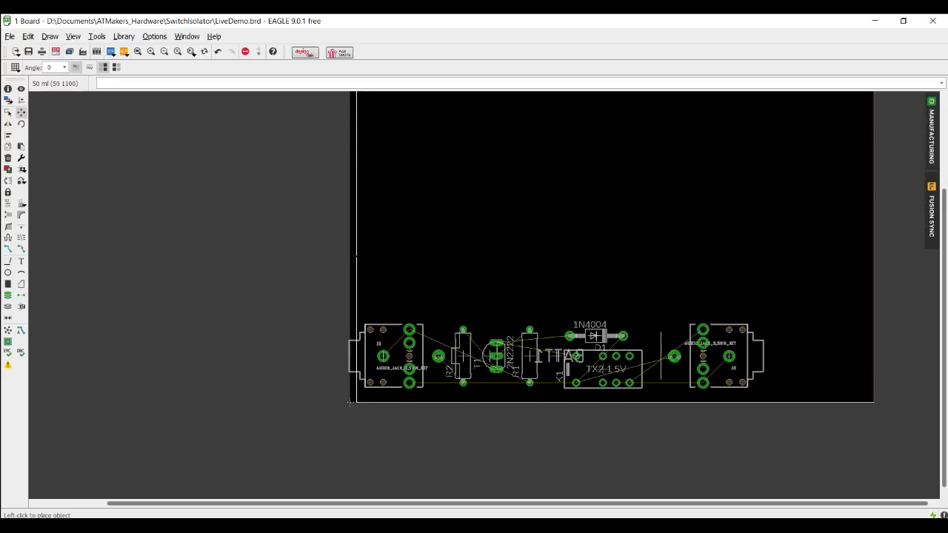
Try to move the board's left outline edge inward to the shoulder of jack J1, using the 5 mil fine grid
scroll(350, 402, "up", 5)
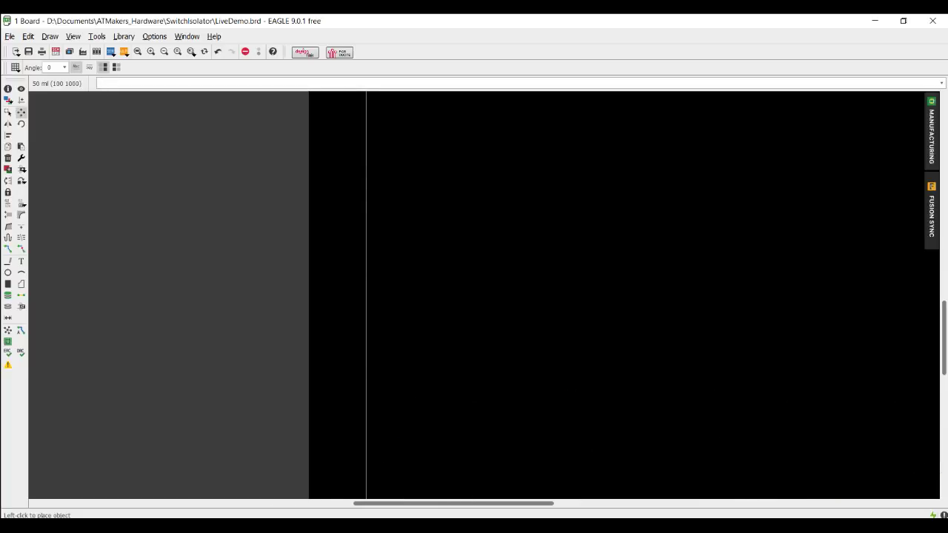
scroll(323, 259, "down", 2)
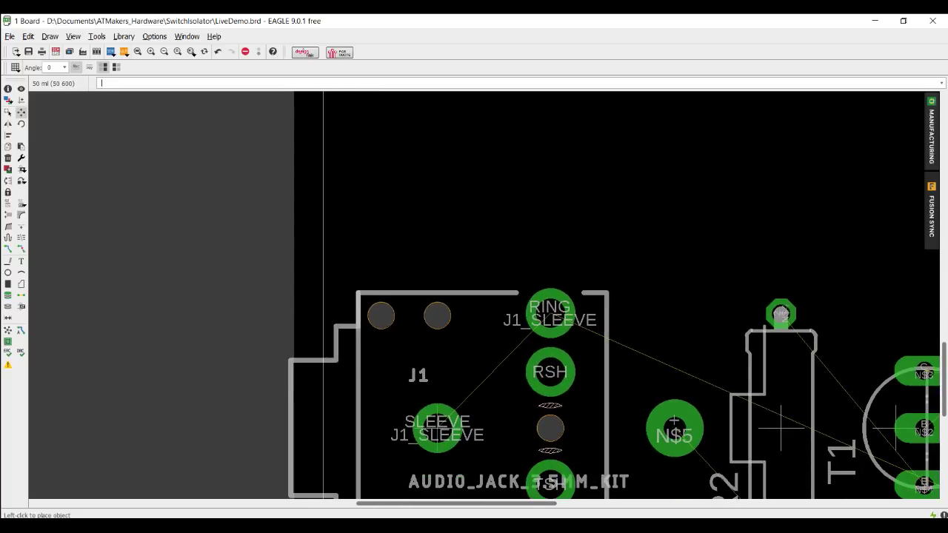
key("alt")
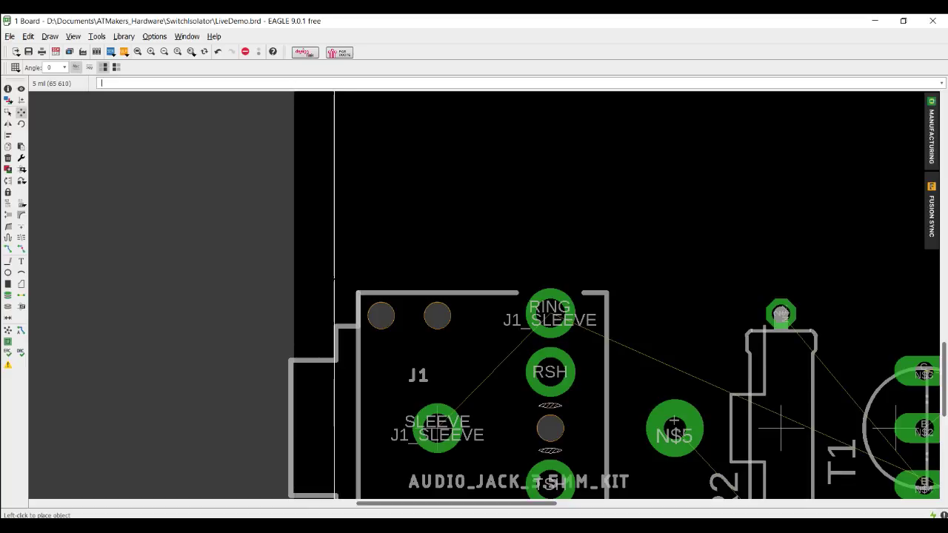
left_click(334, 280)
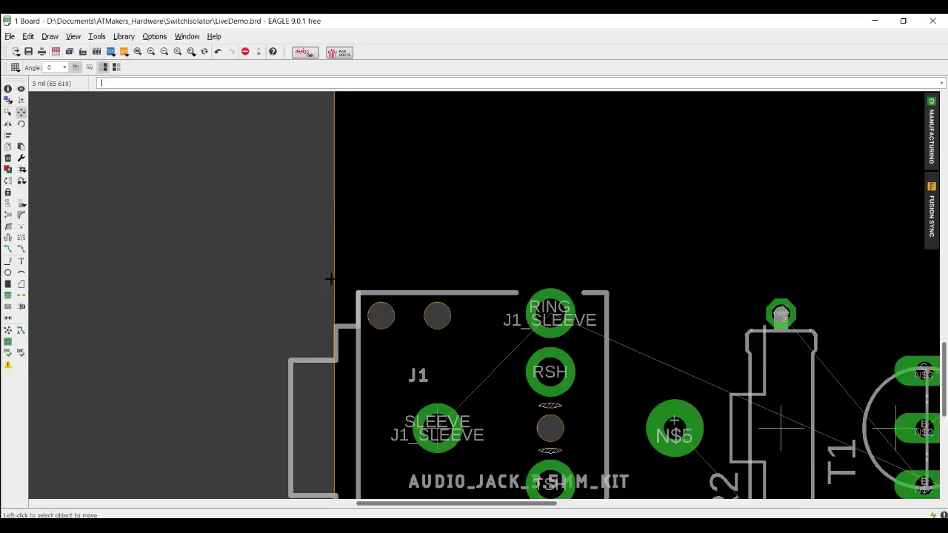
Try to raise the lower-left corner of the board outline to just below jack J1
scroll(330, 278, "down", 1)
scroll(331, 278, "down", 1)
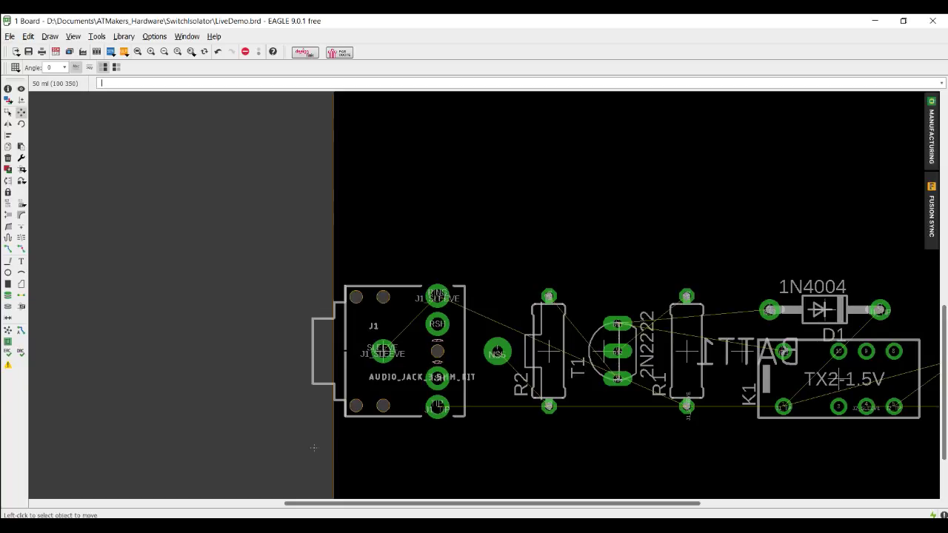
scroll(313, 448, "down", 2)
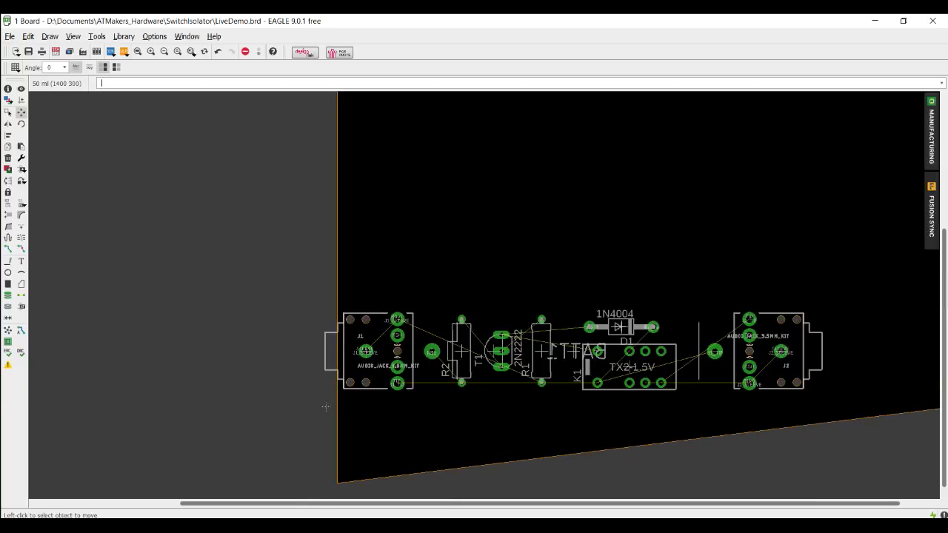
left_click(338, 482)
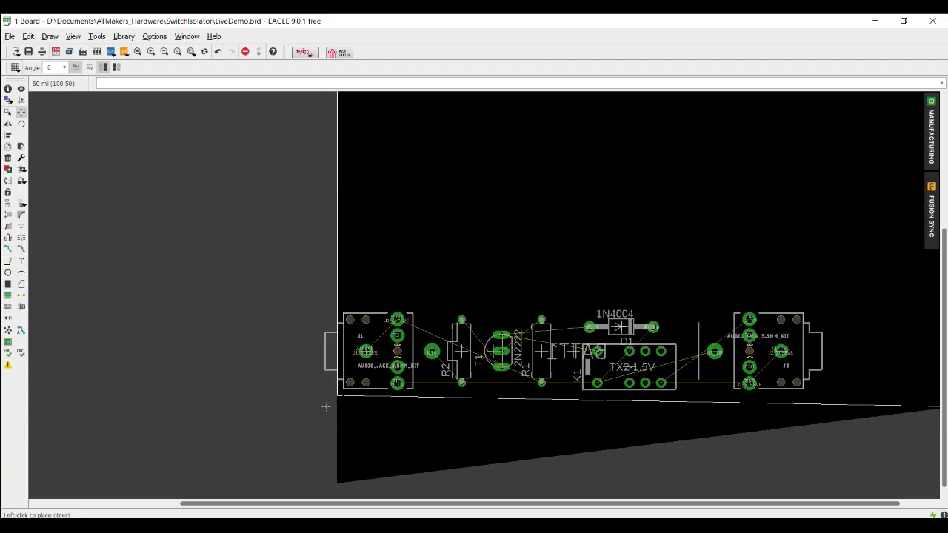
left_click(331, 404)
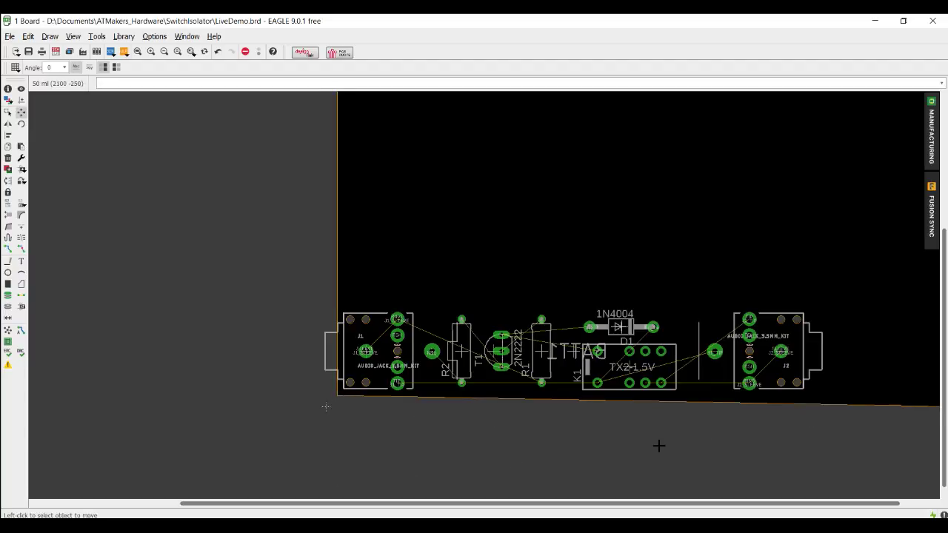
Try to move the lower-right corner of the board outline to just below jack J2 on the 5 mil fine grid
middle_click_drag(610, 440, 293, 386)
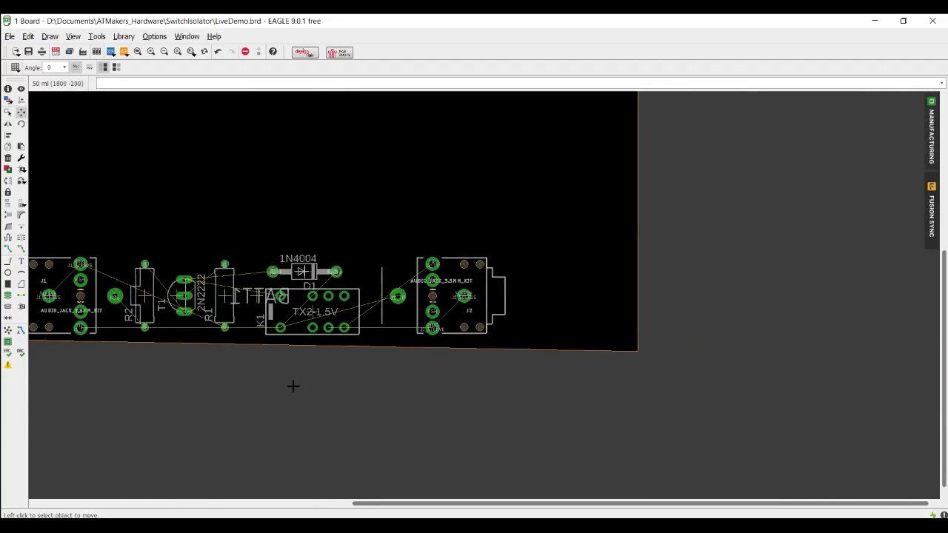
left_click(636, 351)
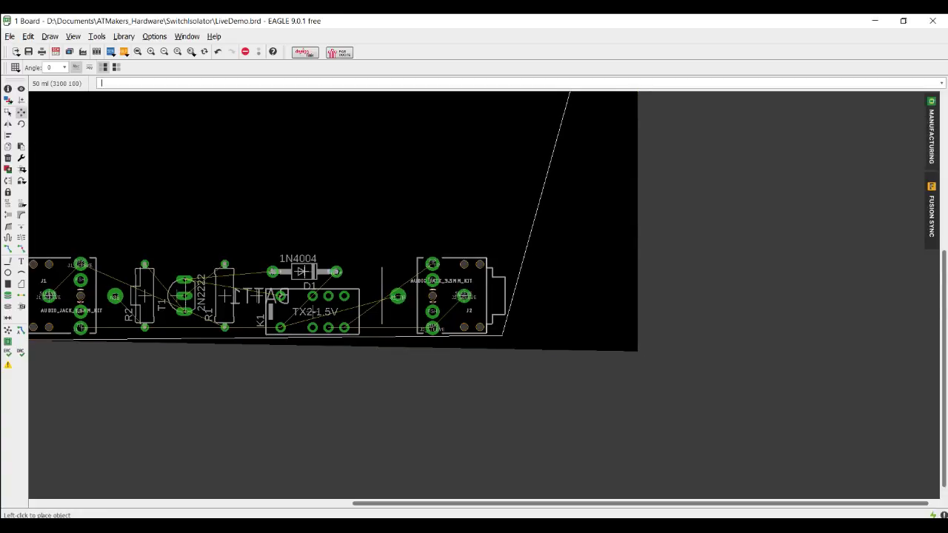
scroll(499, 337, "up", 3)
key("alt")
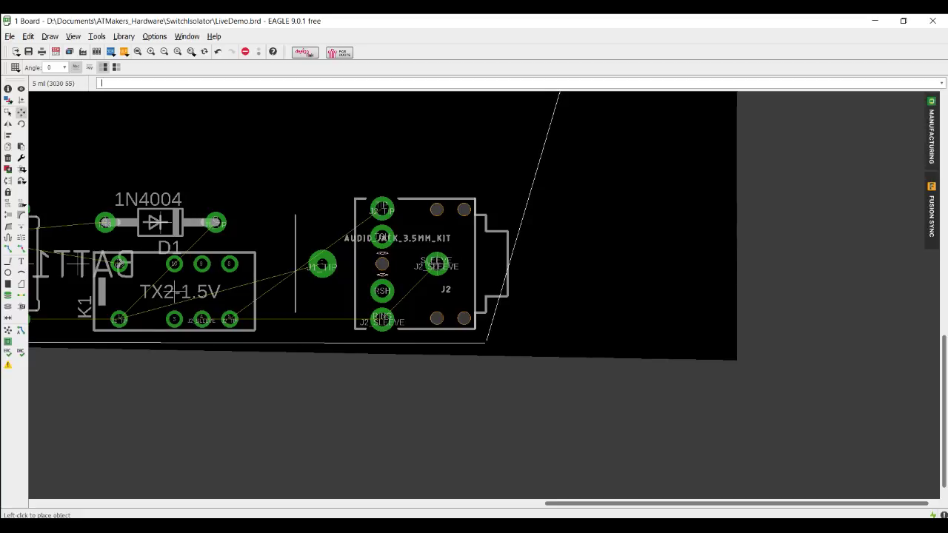
left_click(486, 341)
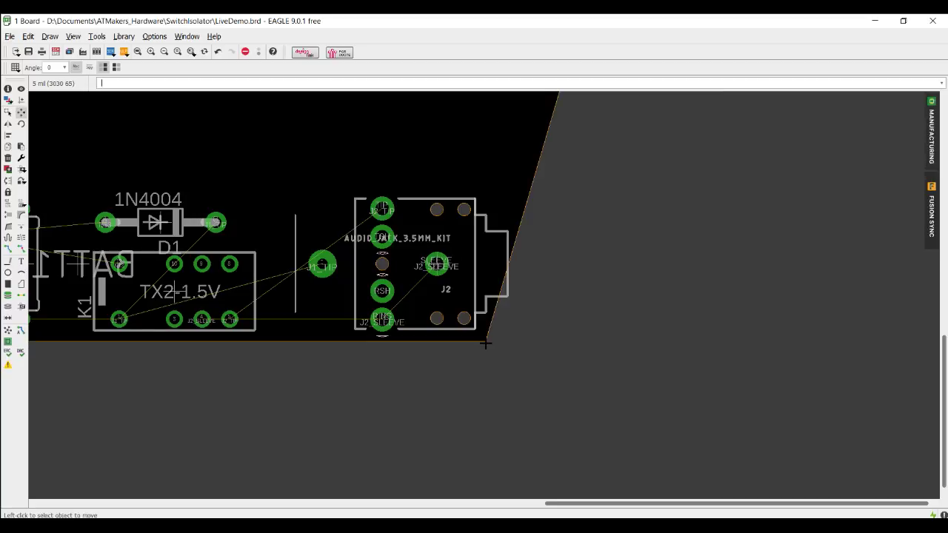
Try to pull the upper-right corner of the board outline down to just above jack J2
scroll(486, 341, "down", 5)
middle_click_drag(251, 310, 275, 425)
left_click(577, 183)
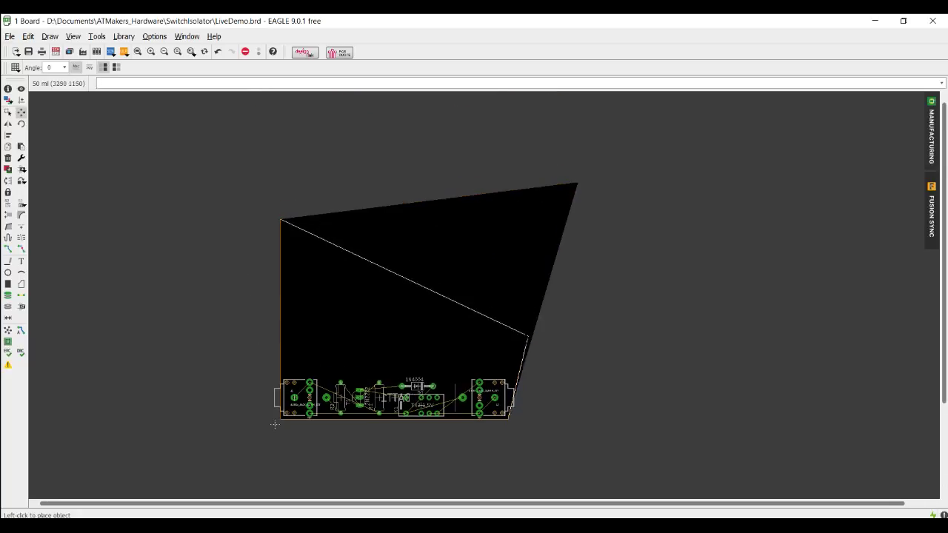
scroll(511, 375, "up", 6)
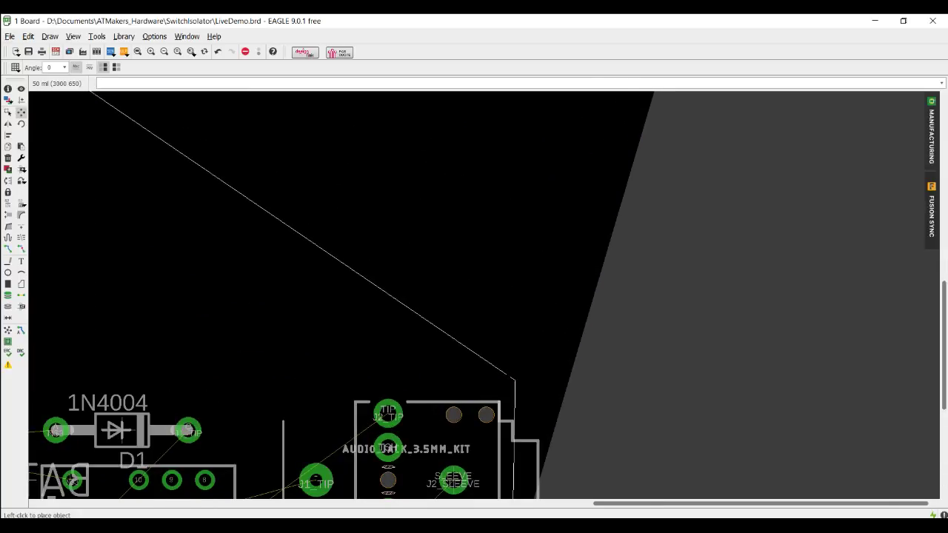
key("alt")
left_click(511, 375)
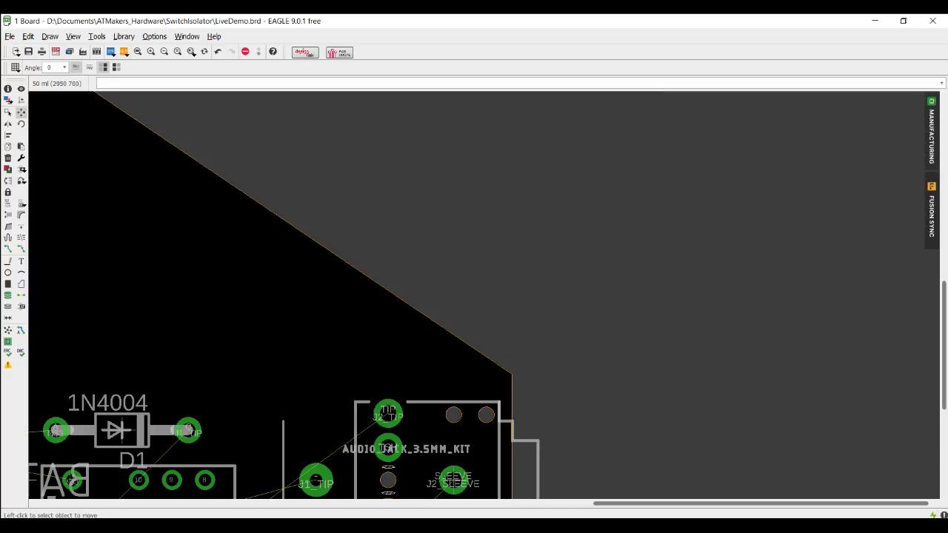
Try to pull the upper-left corner of the board outline down to just above jack J1
scroll(734, 349, "down", 5)
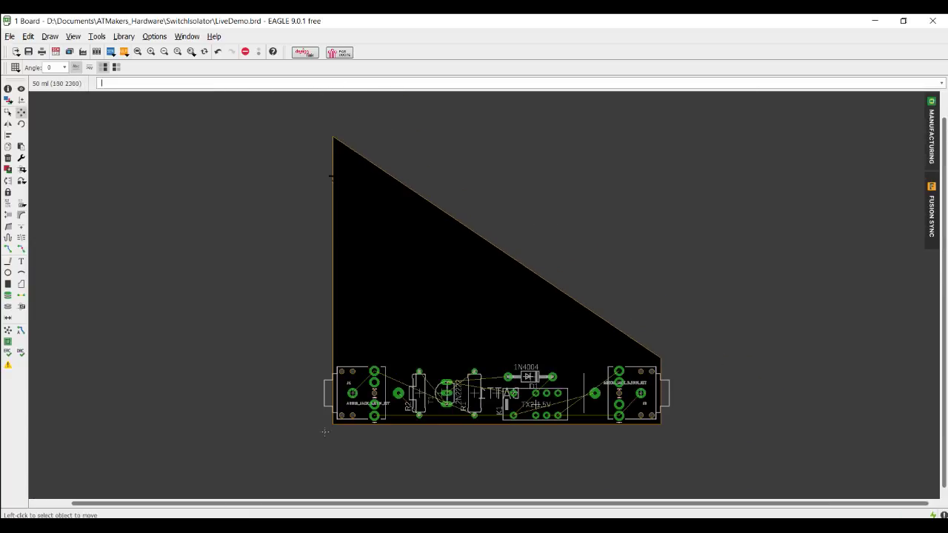
left_click(332, 139)
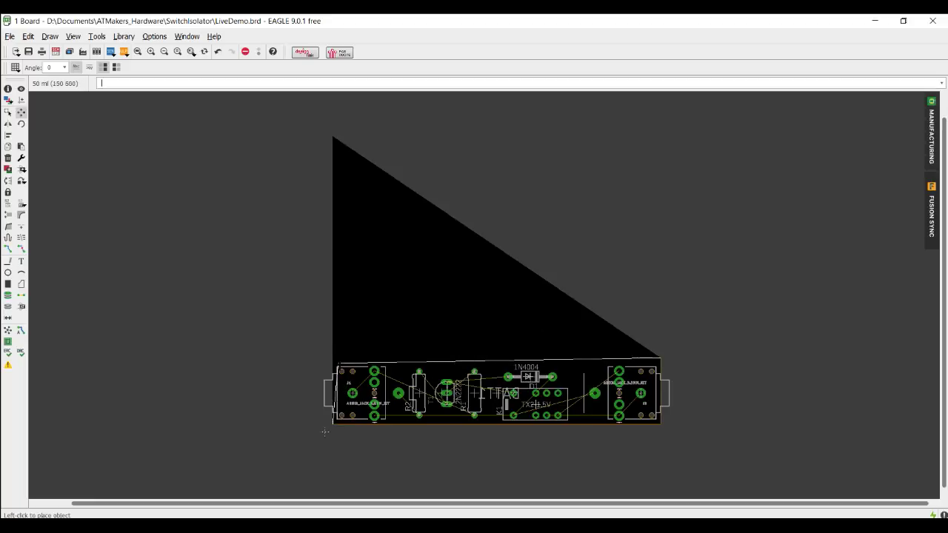
scroll(332, 358, "up", 6)
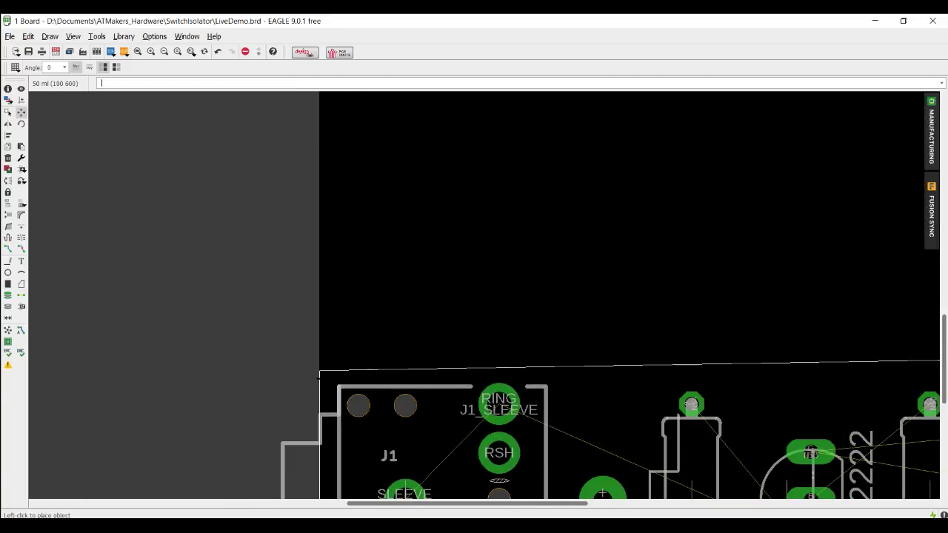
key("alt")
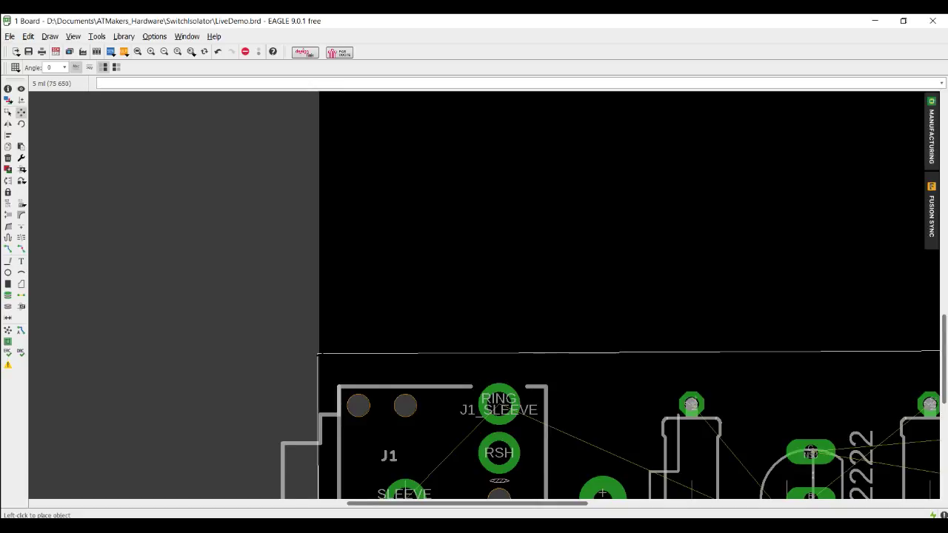
left_click(318, 354)
scroll(371, 315, "down", 3)
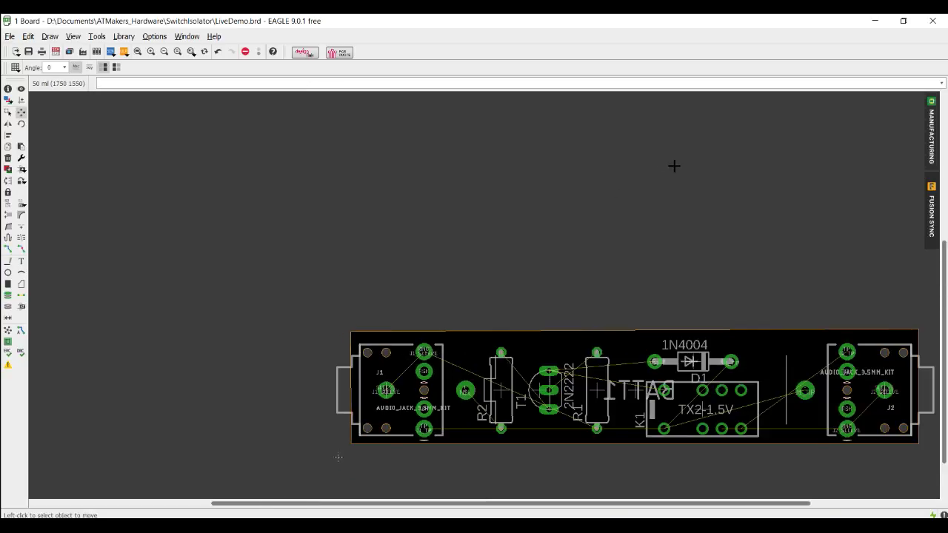
Undo all the moves of the outline's left edge and corners
scroll(670, 174, "down", 2)
key("ctrl+z")
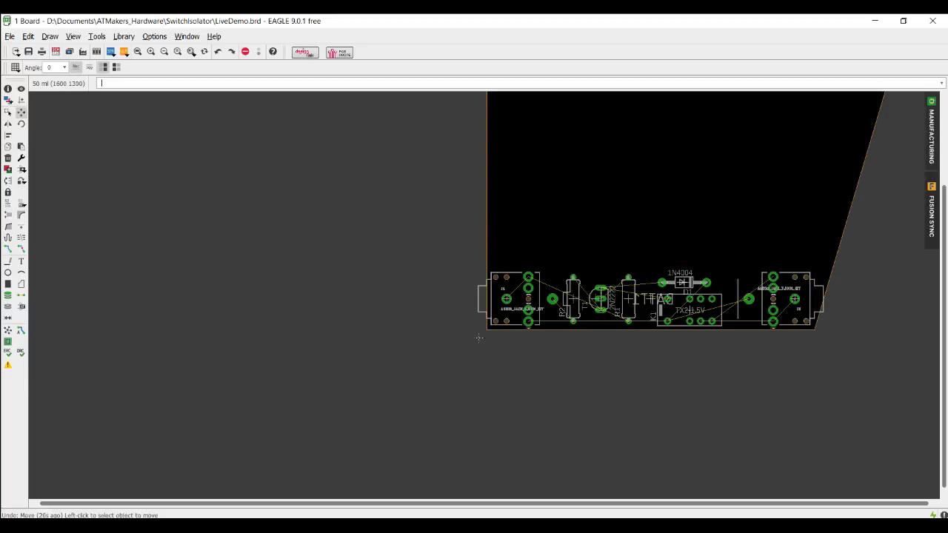
key("ctrl+z")
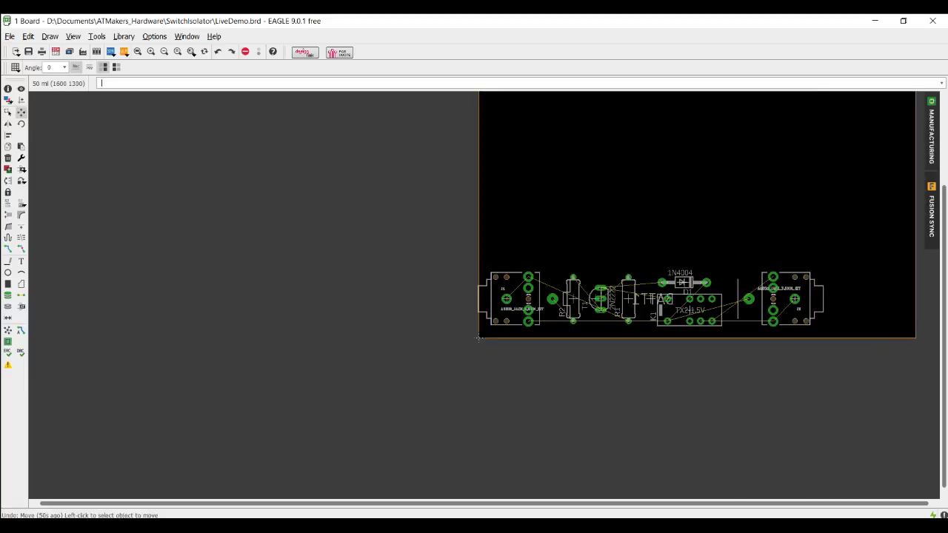
Move the outline's left edge inward to the body of J1 and its right edge inward to x = 3050 mil
left_click(476, 137)
left_click(482, 137)
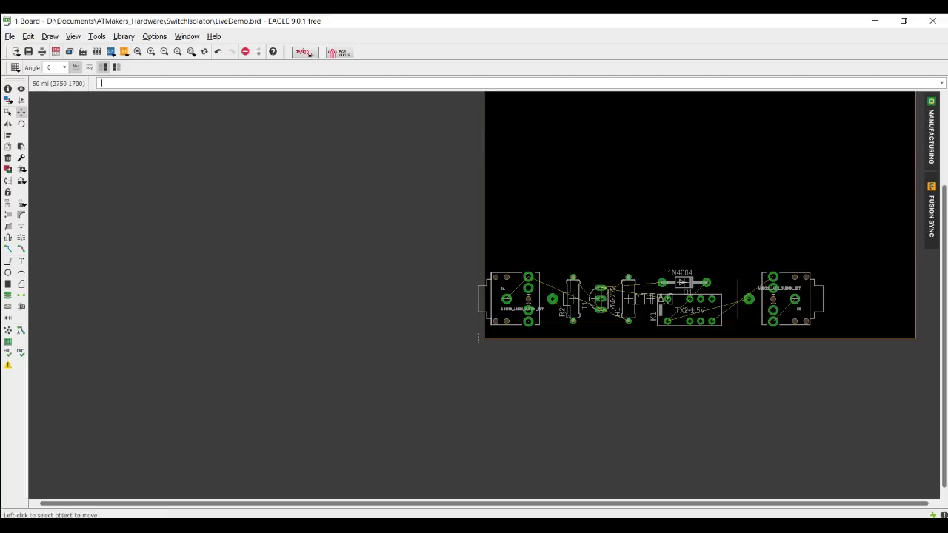
left_click(916, 154)
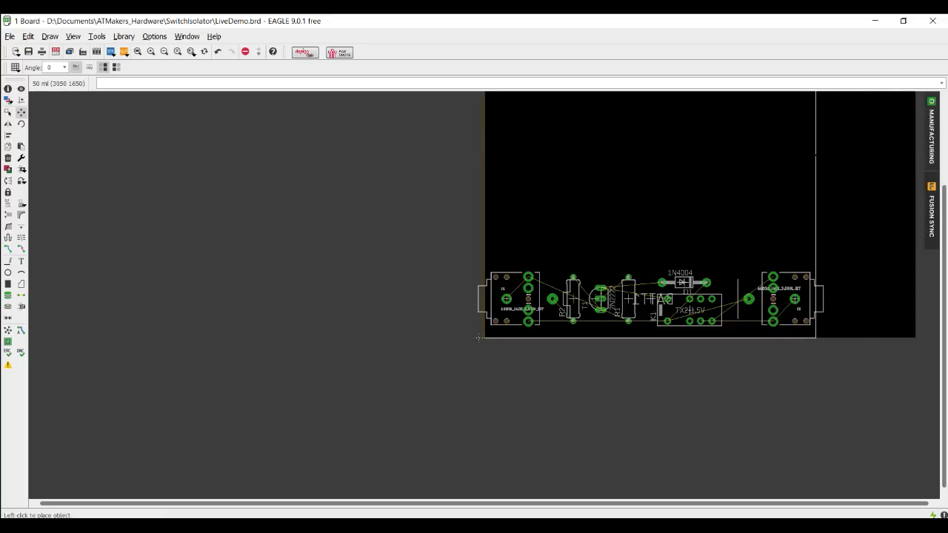
left_click(816, 155)
middle_click_drag(478, 338, 475, 451)
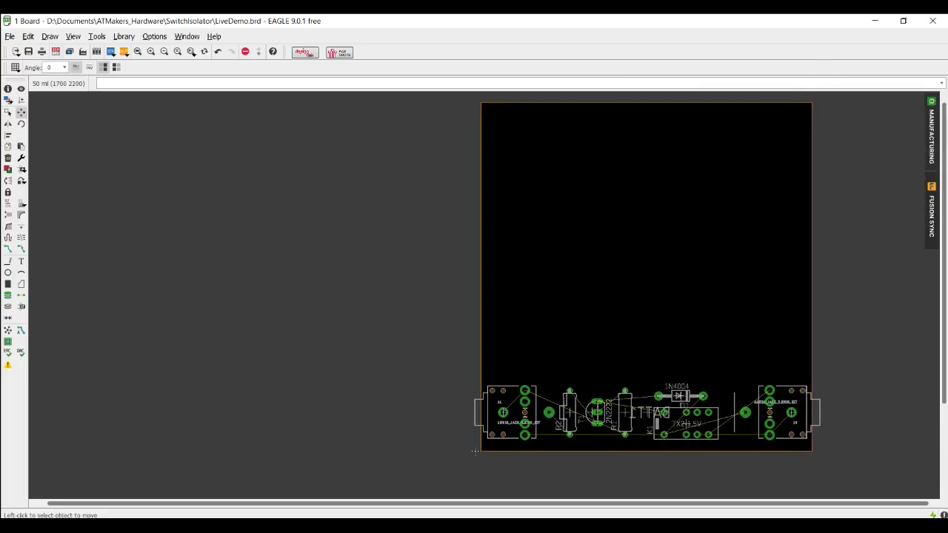
Move the outline's upper edge down to y = 650 mil and its lower edge up by one 50 mil grid step
left_click(641, 102)
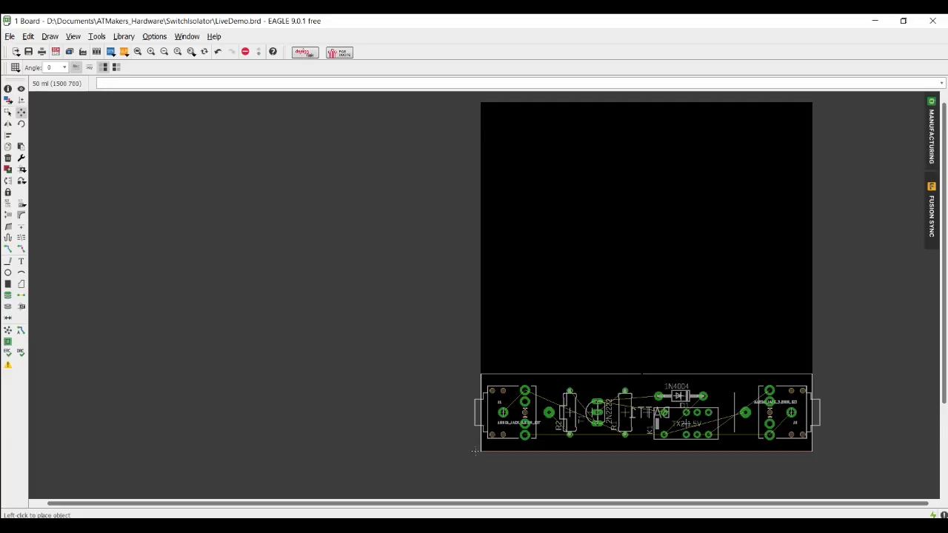
left_click(641, 378)
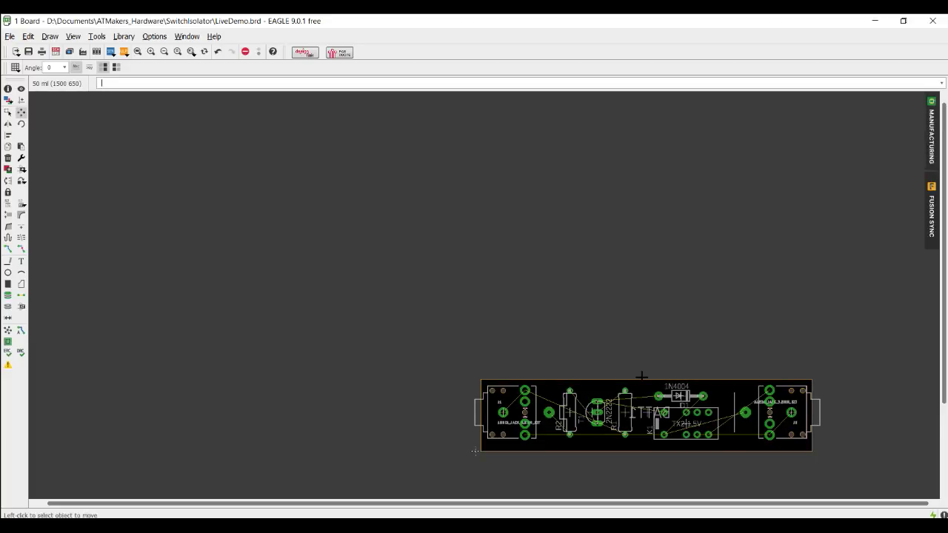
left_click(657, 450)
left_click(652, 445)
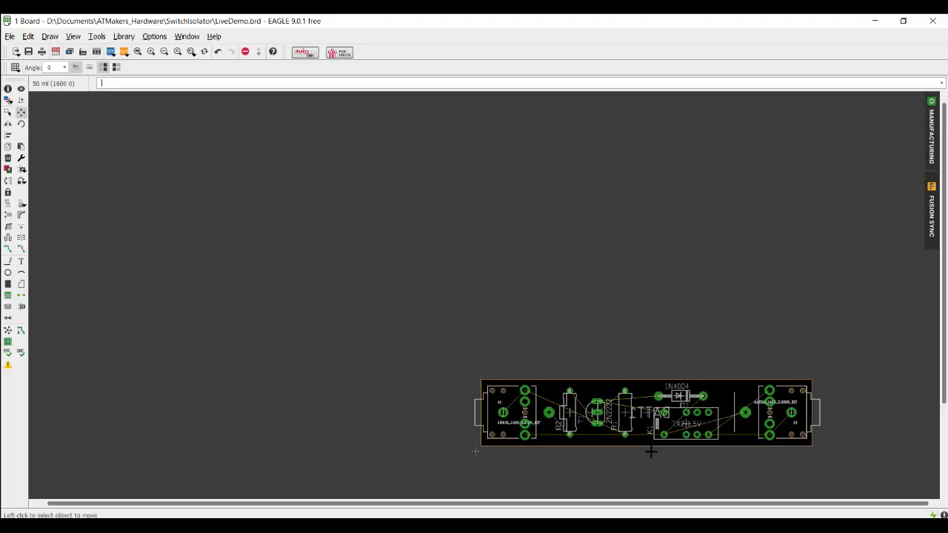
Open the manufacturing preview, enlarge its window and inspect the top side of the whole board
scroll(475, 451, "up", 5)
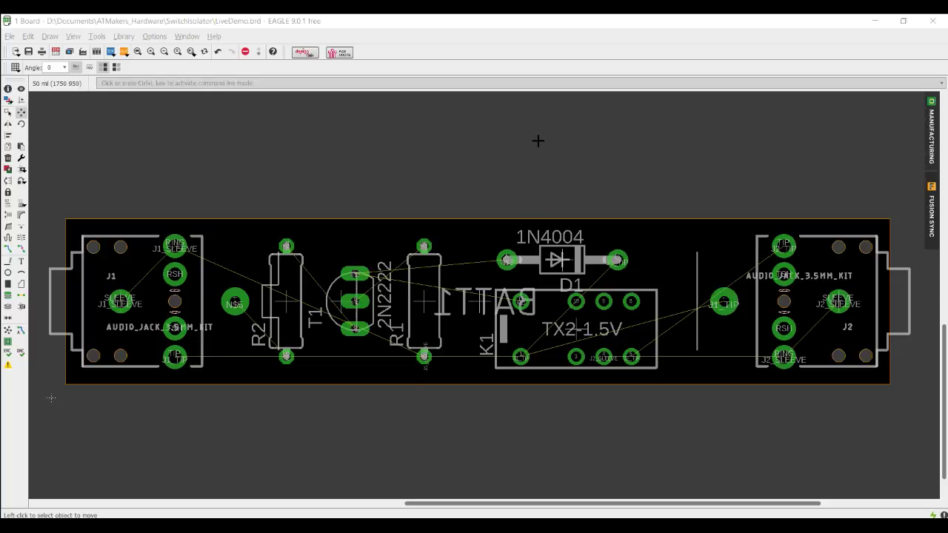
left_click(420, 30)
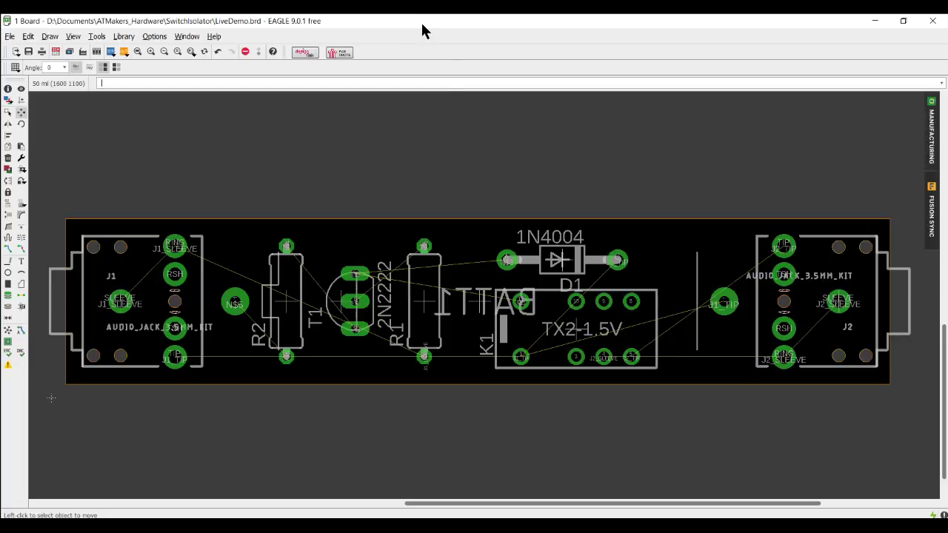
left_click(933, 133)
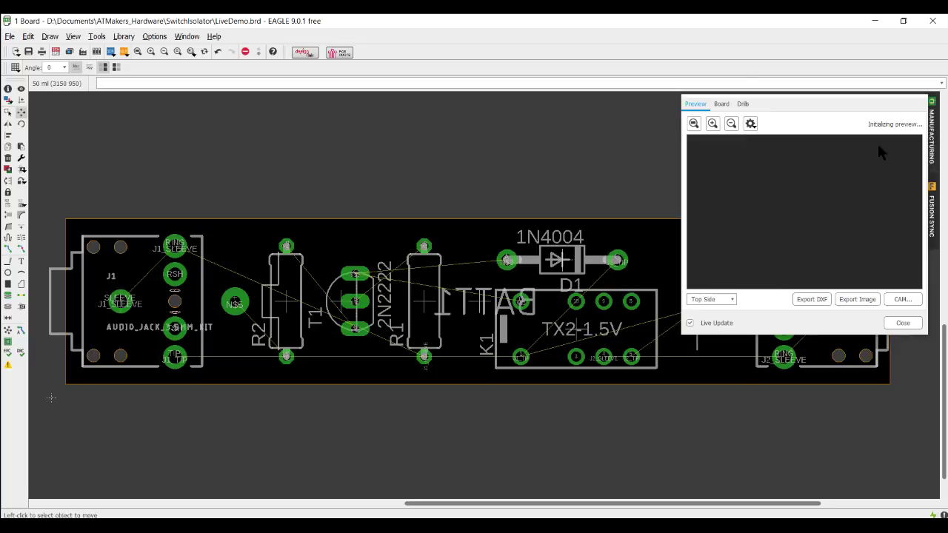
left_click_drag(682, 243, 140, 243)
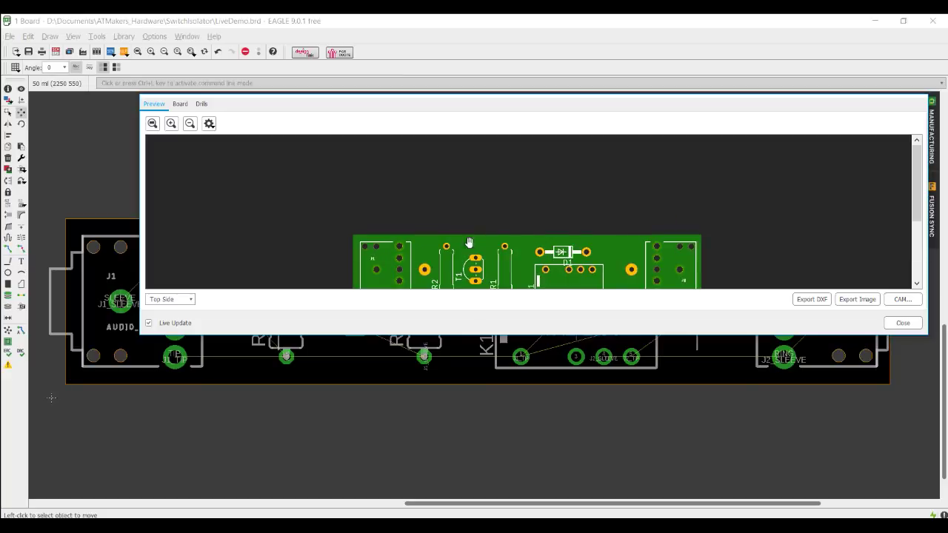
left_click_drag(496, 335, 549, 489)
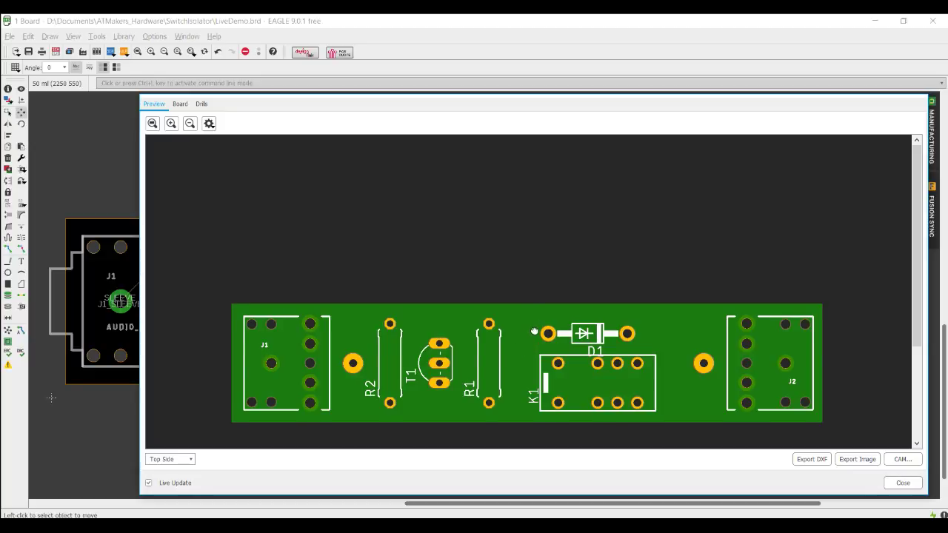
scroll(534, 326, "down", 3)
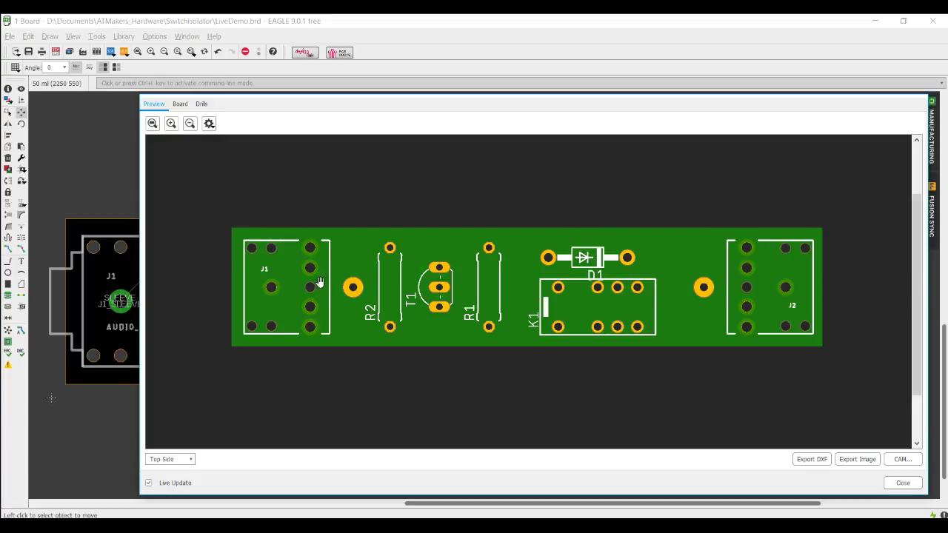
Switch the manufacturing preview to the bottom side, inspect the board there and close the preview
left_click(180, 462)
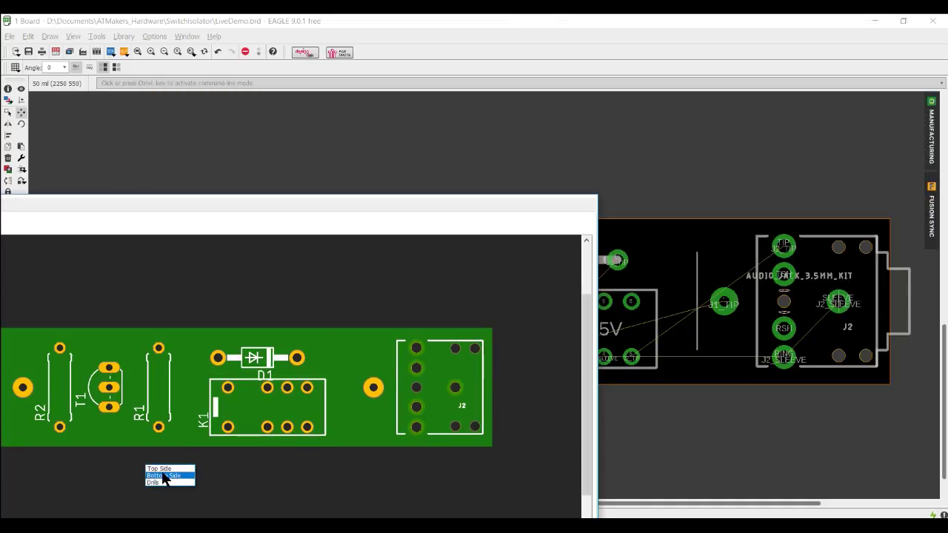
left_click(164, 475)
left_click_drag(153, 205, 450, 113)
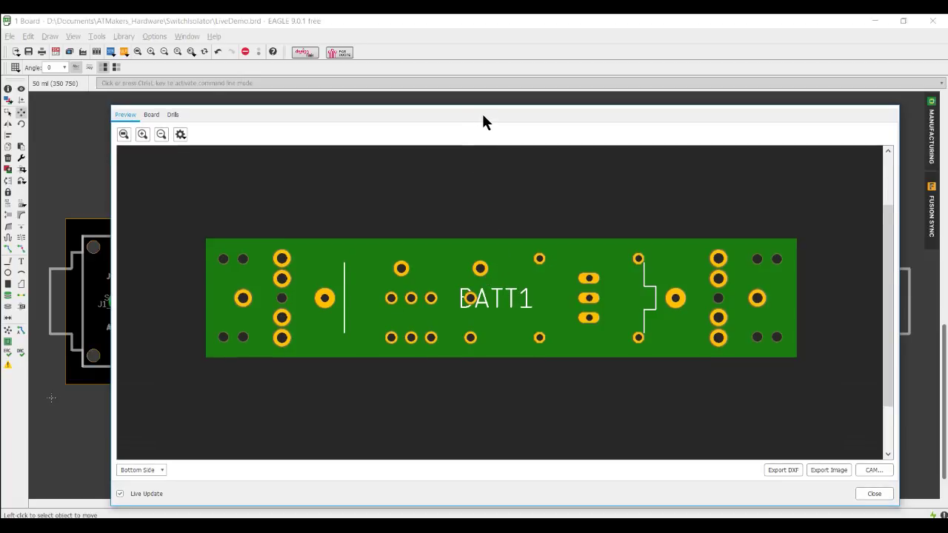
left_click_drag(482, 112, 478, 99)
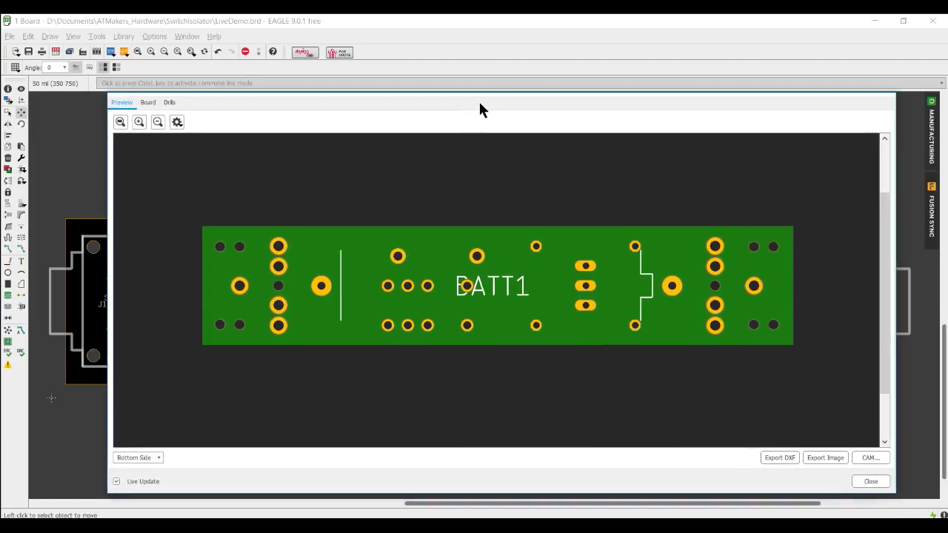
left_click(867, 482)
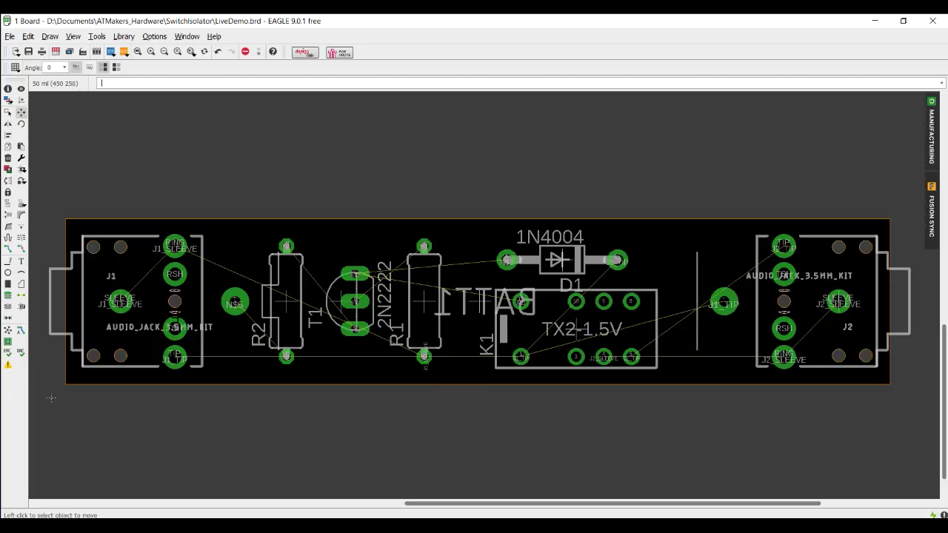
Examine the pads, signal names and unrouted connections across the board from jack J1 through R2, T1 and R1 to relay K1
scroll(139, 289, "up", 5)
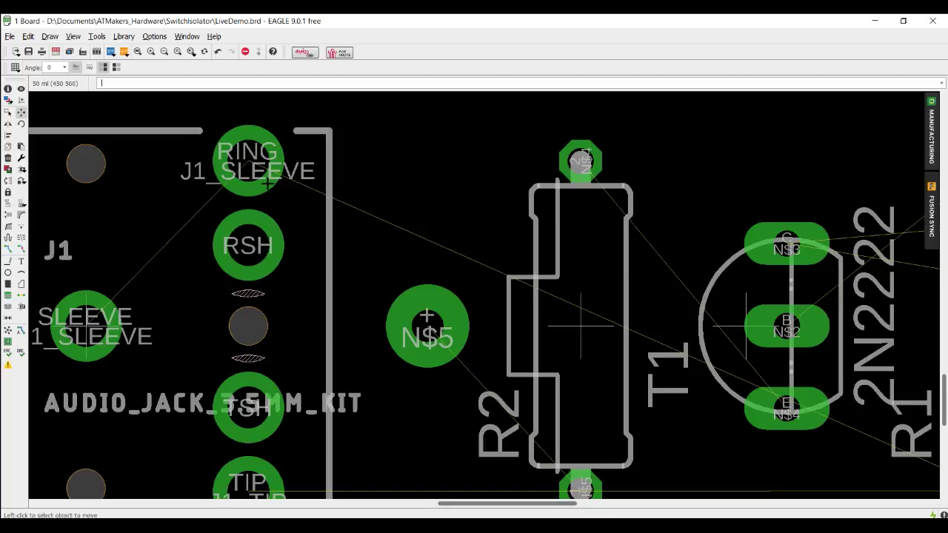
scroll(269, 184, "down", 2)
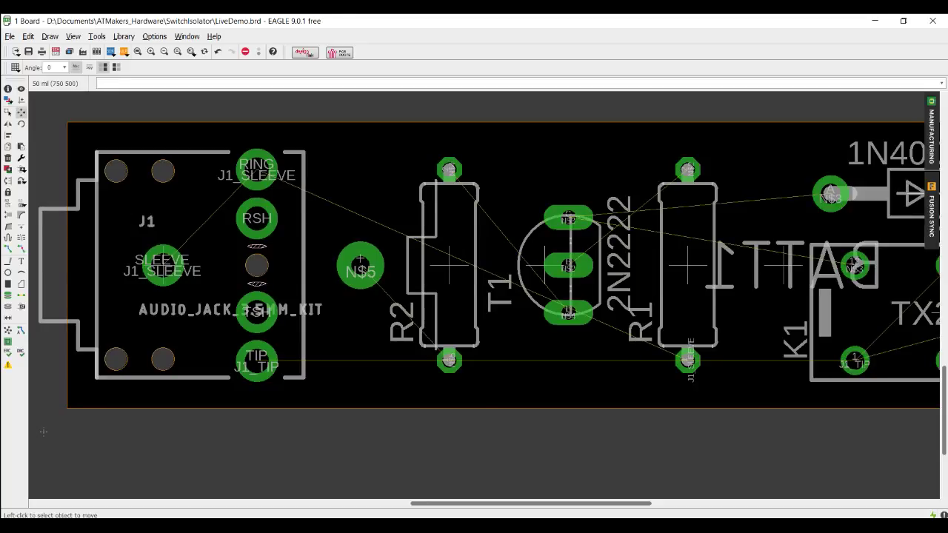
scroll(159, 359, "down", 2)
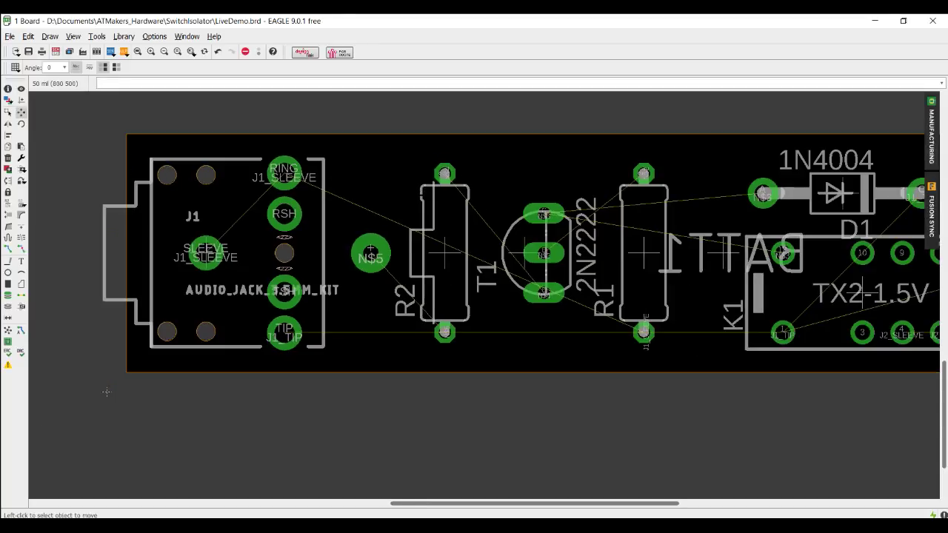
middle_click_drag(159, 359, 74, 393)
scroll(436, 237, "up", 2)
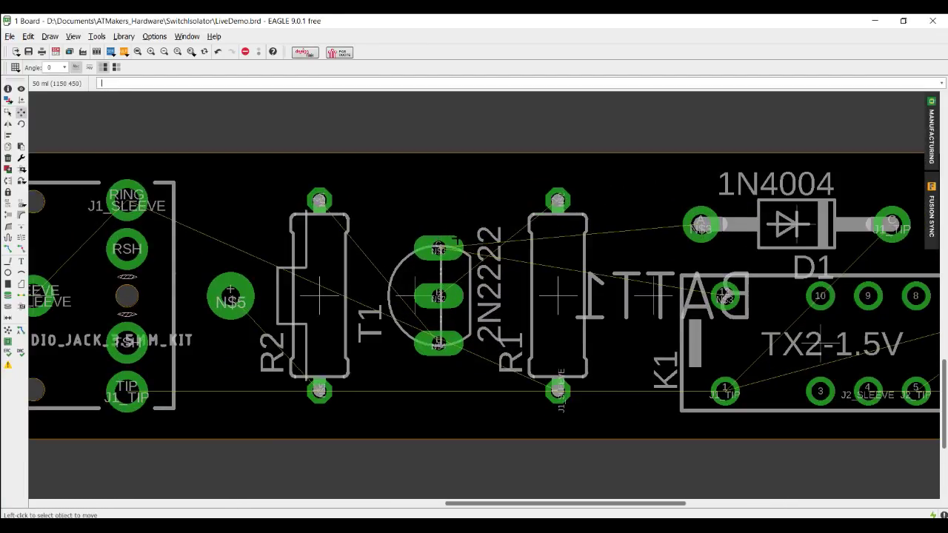
middle_click_drag(456, 241, 500, 239)
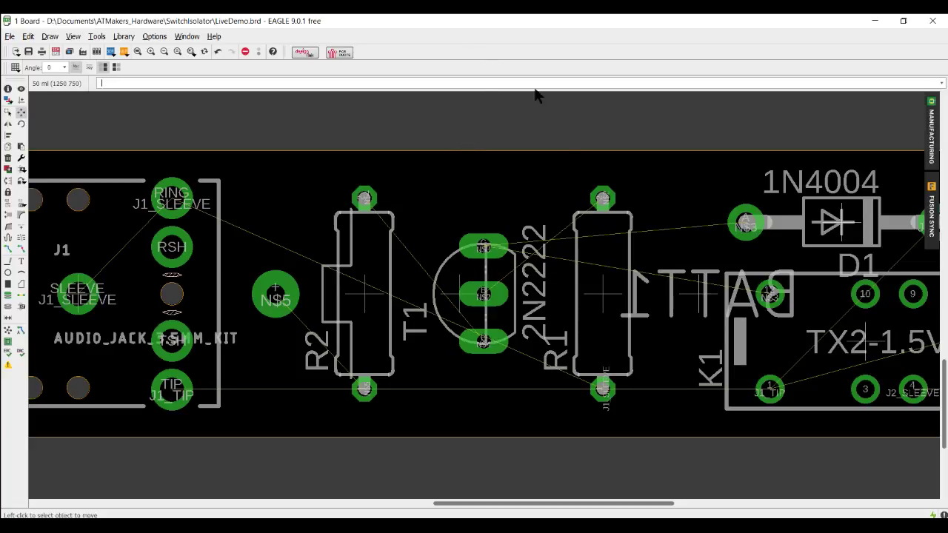
scroll(643, 264, "down", 1)
scroll(310, 359, "down", 1)
scroll(668, 279, "down", 1)
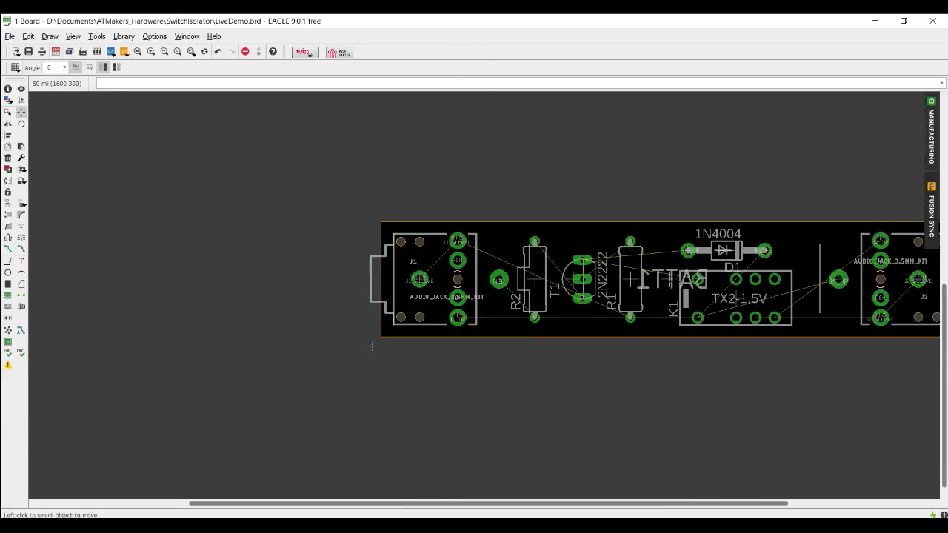
middle_click_drag(668, 279, 500, 262)
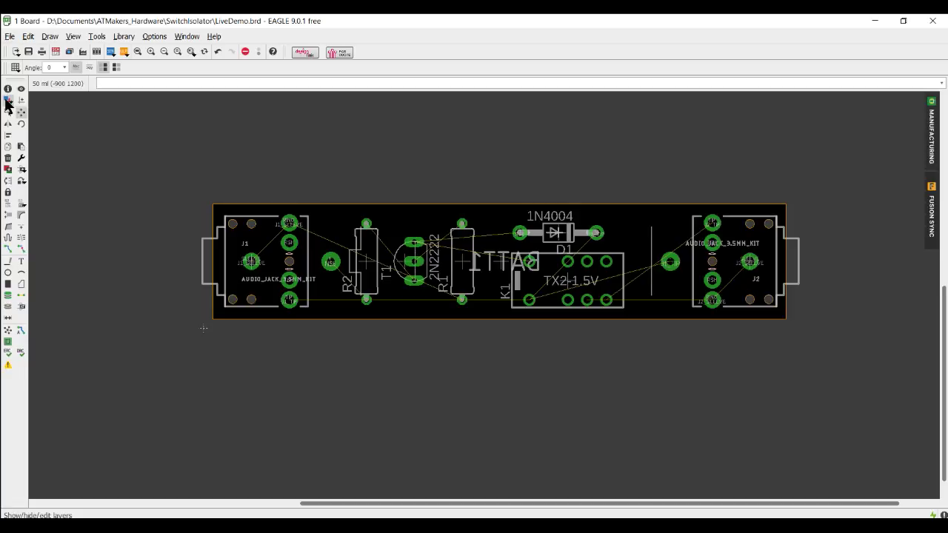
Check the top side of the board again in the manufacturing preview and close the preview
left_click(931, 141)
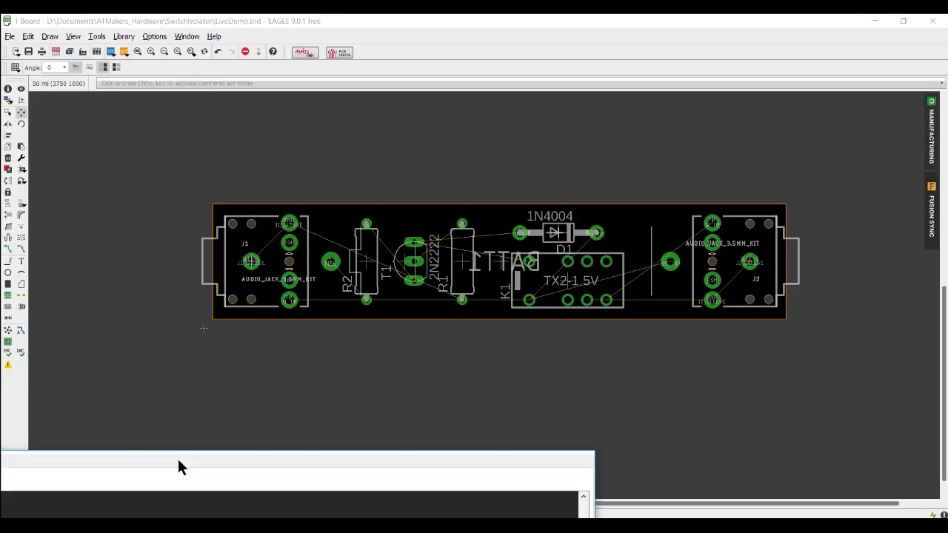
left_click(175, 459)
left_click(175, 467)
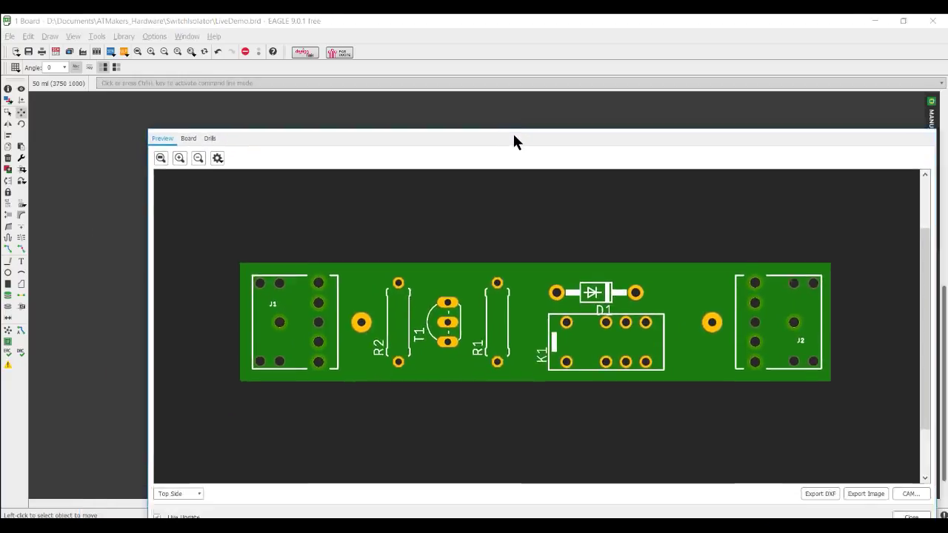
left_click_drag(513, 132, 456, 67)
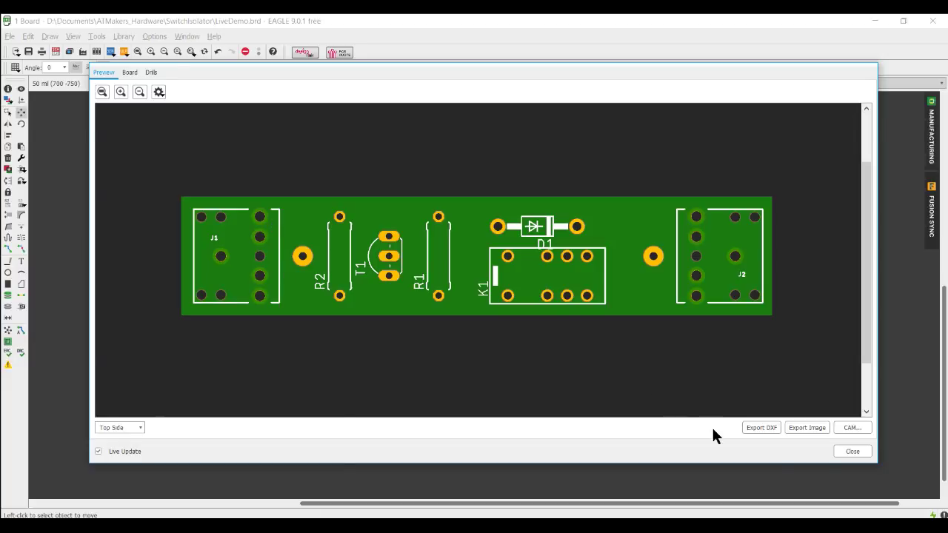
left_click(852, 452)
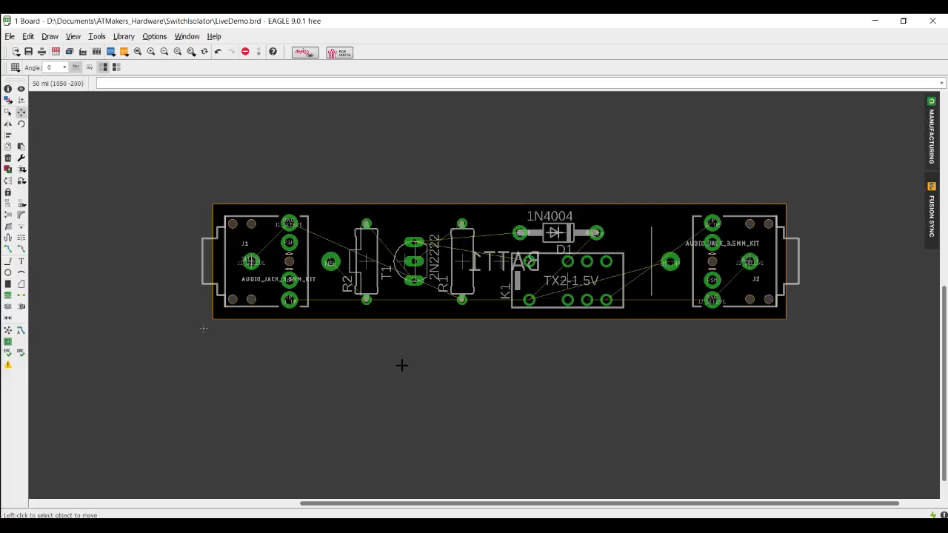
Route the J1_SLEEVE signal with a 12 mil top-layer trace from J1's SLEEVE pad to its RING pad
scroll(399, 251, "up", 1)
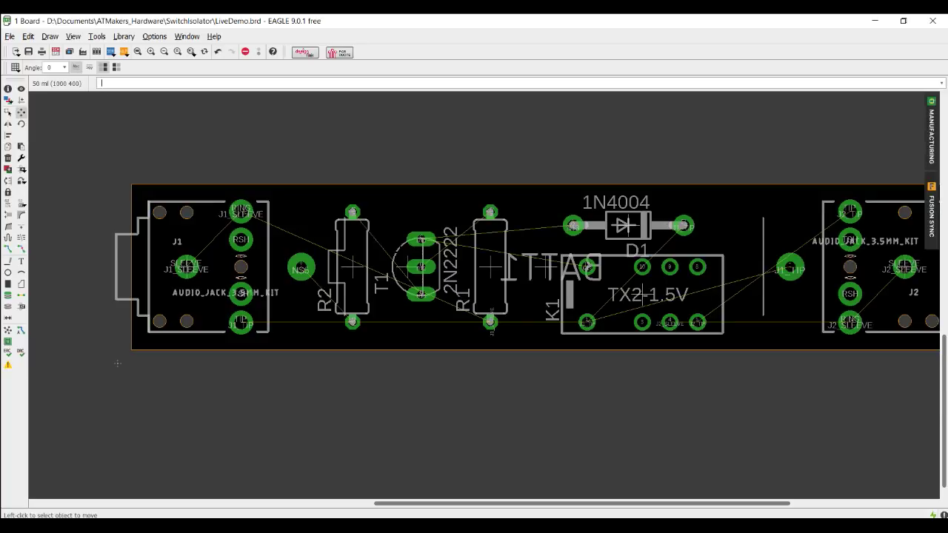
type("route")
key("Return")
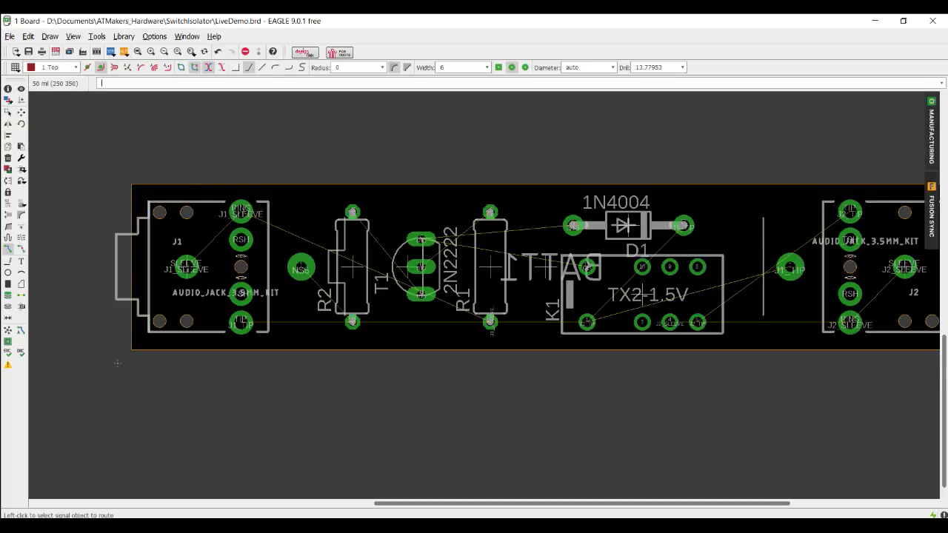
scroll(194, 266, "up", 2)
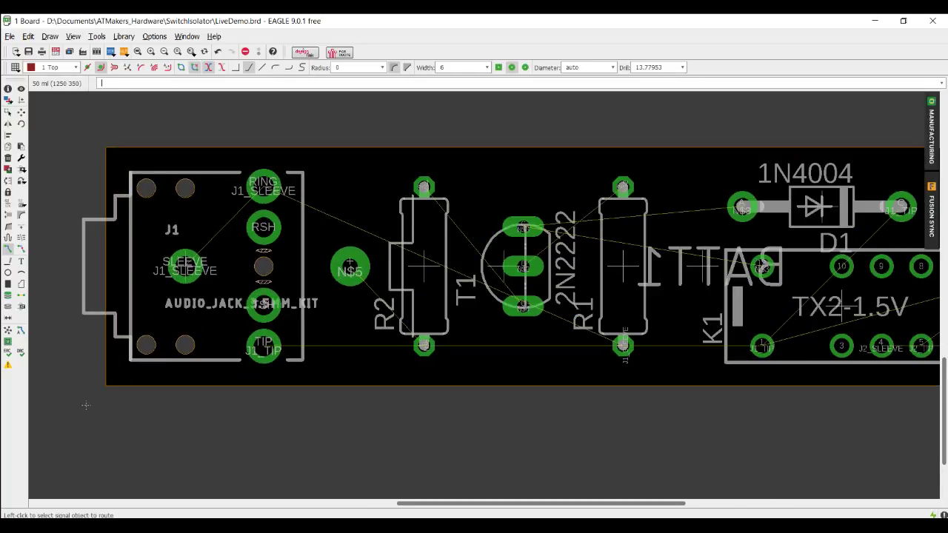
left_click(488, 68)
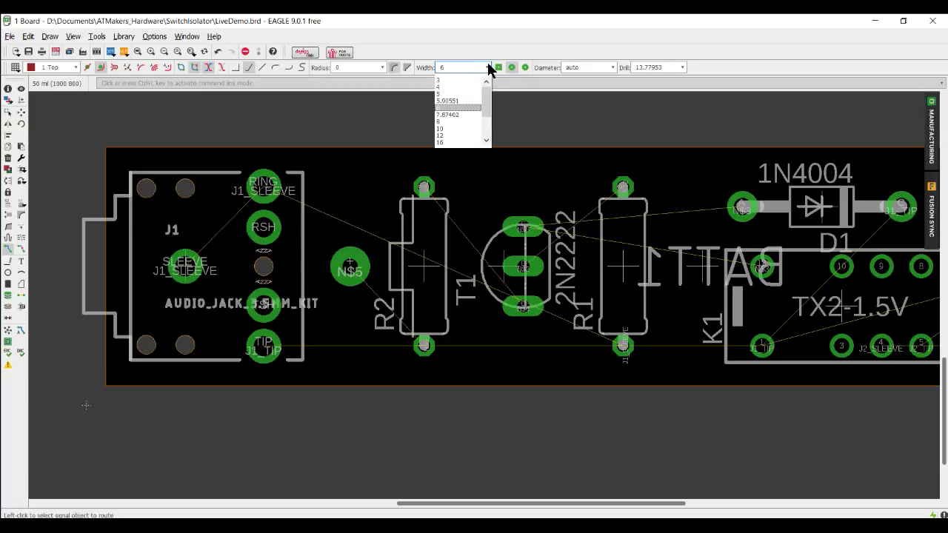
left_click(448, 122)
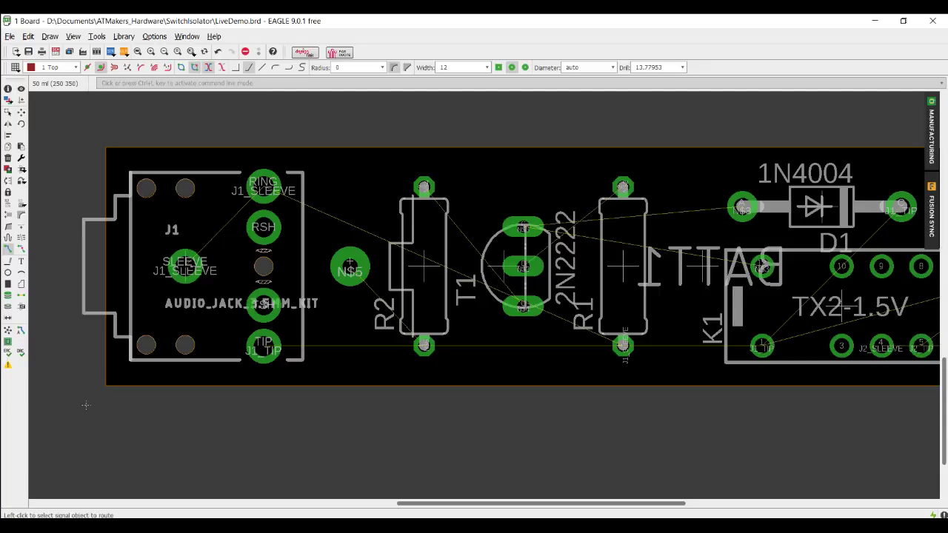
left_click(185, 264)
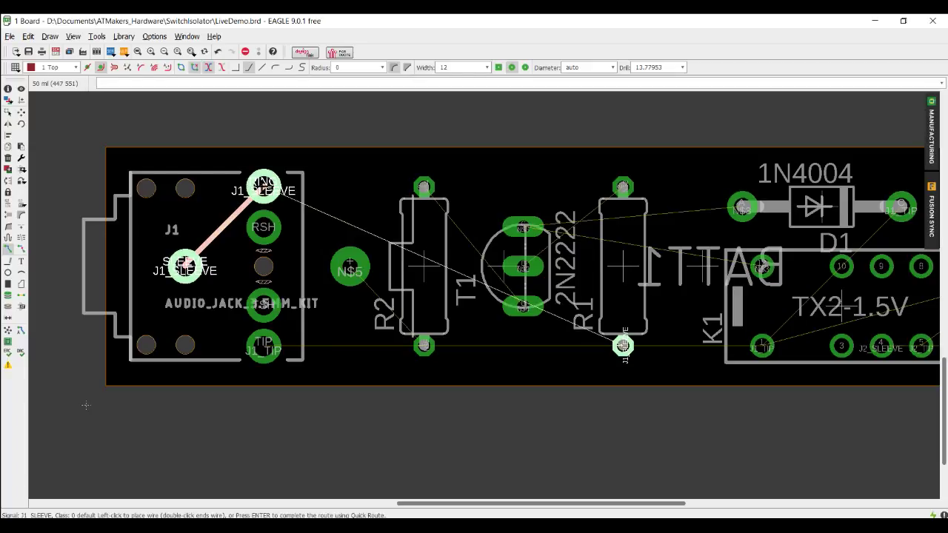
left_click(264, 183)
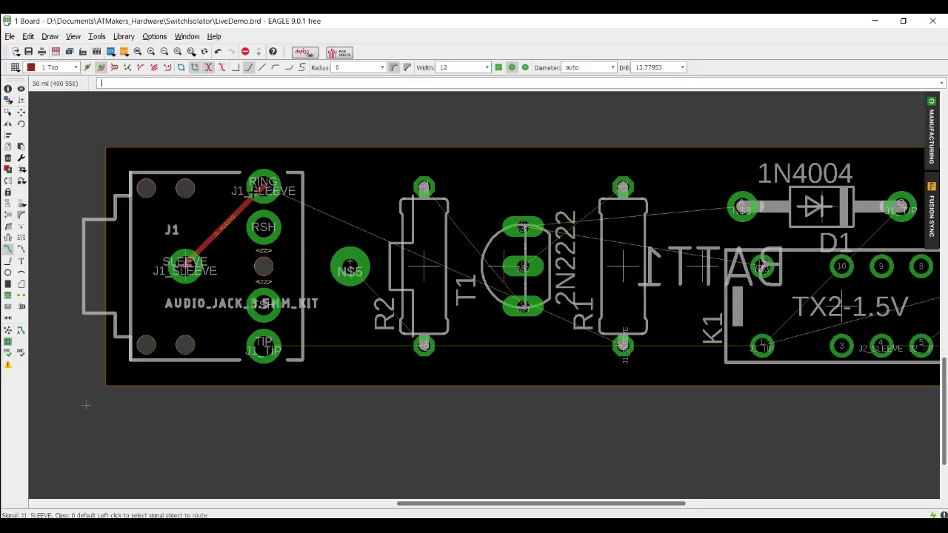
Route J1_TIP from J1's TIP pad to K1 pin 1 and J1_SLEEVE from J1's RING pad to R1's lower pad on the top layer
scroll(188, 253, "up", 1)
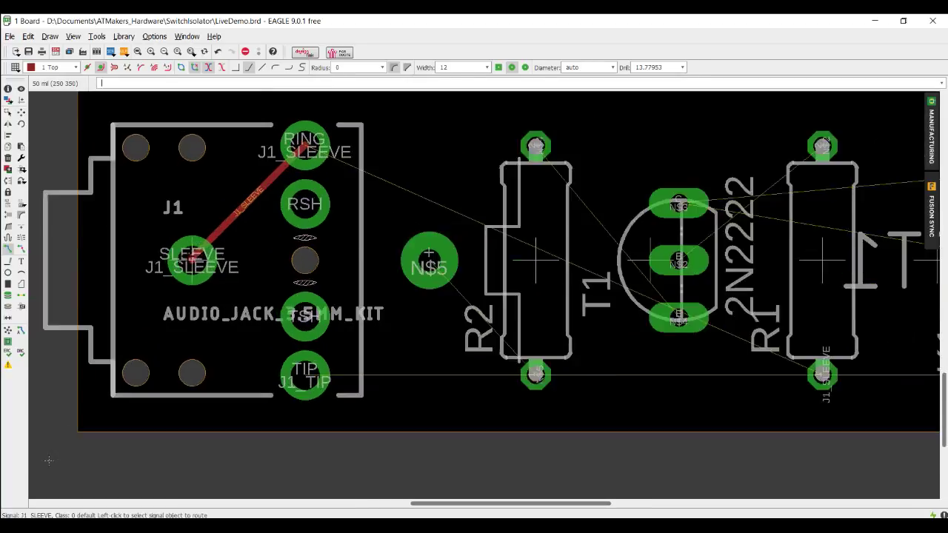
scroll(226, 226, "up", 1)
middle_click_drag(230, 219, 213, 326)
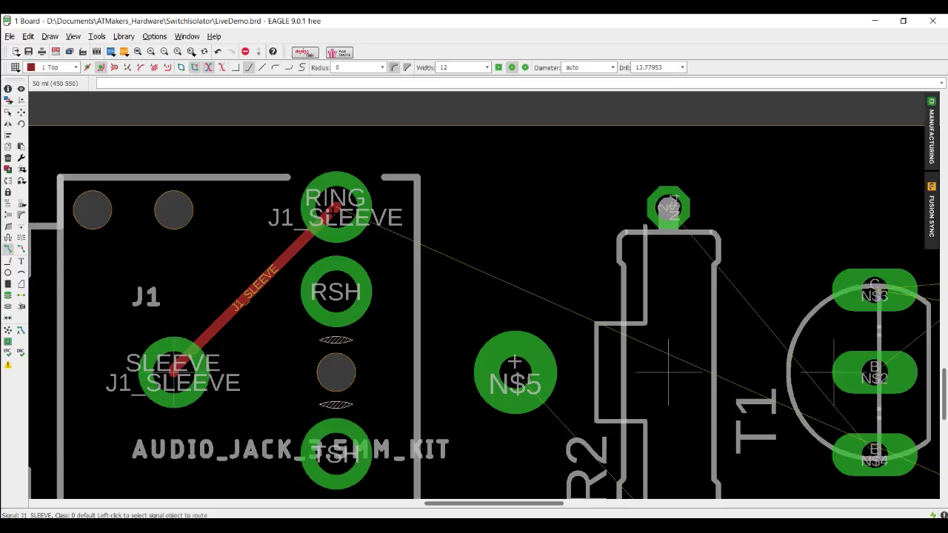
scroll(337, 201, "down", 2)
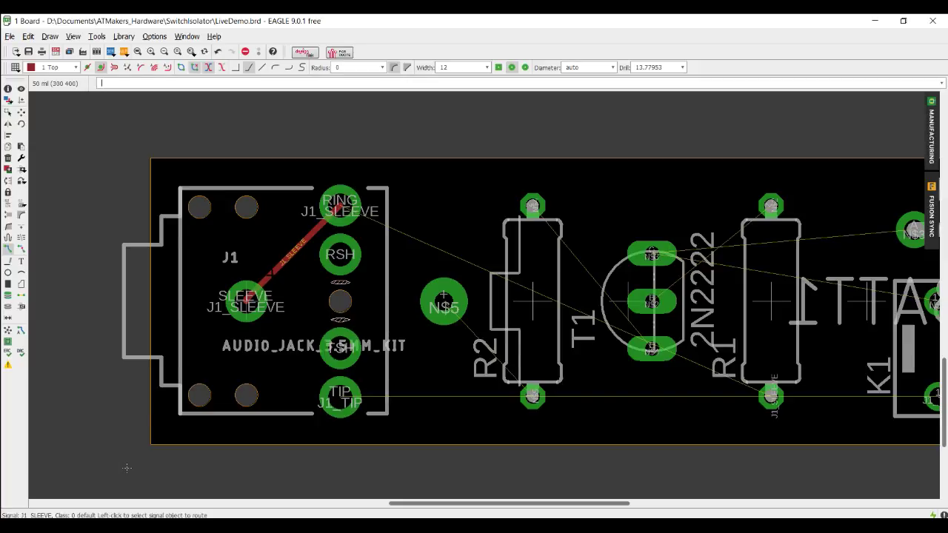
left_click(75, 66)
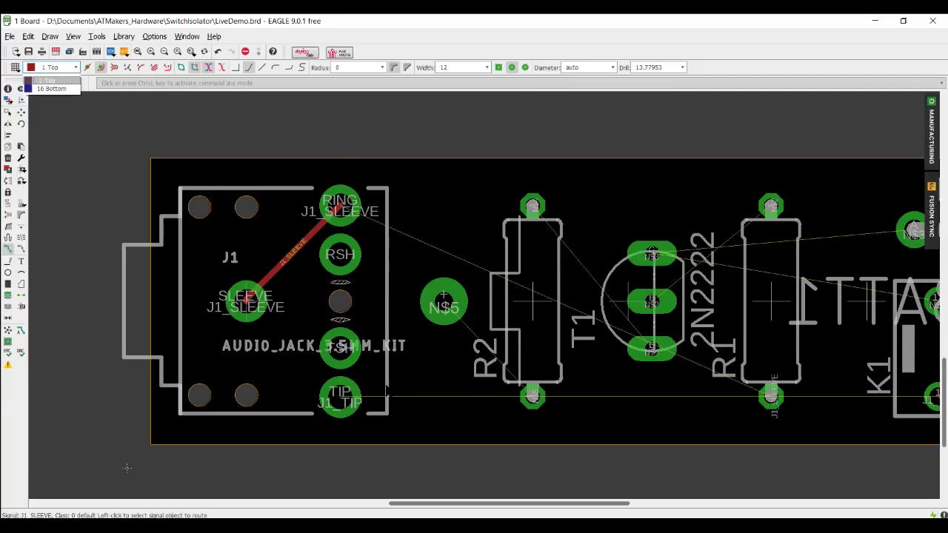
middle_click_drag(110, 92, 65, 41)
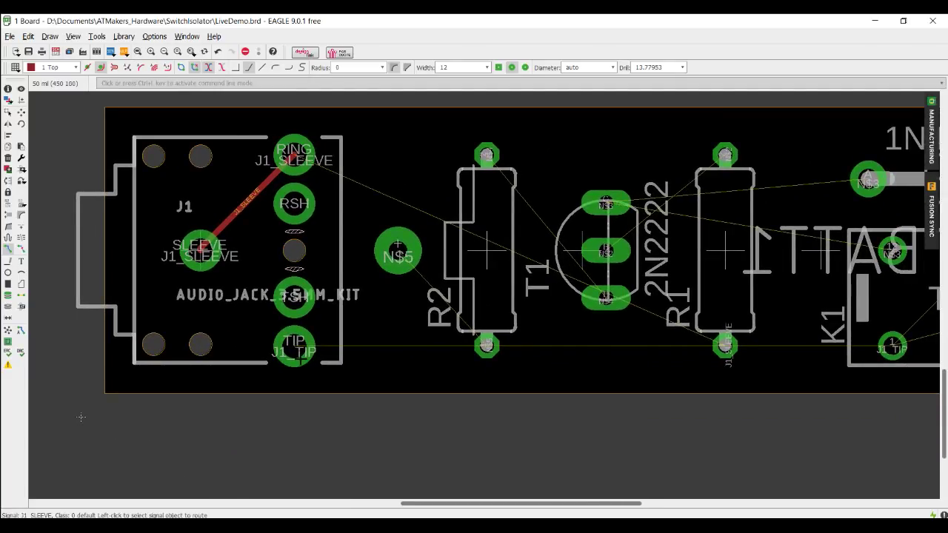
left_click(294, 346)
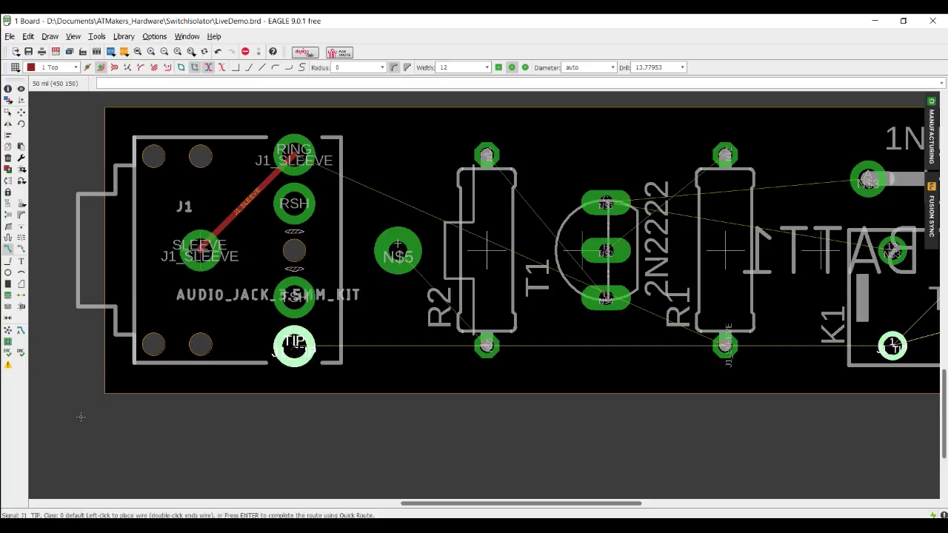
scroll(294, 346, "down", 2)
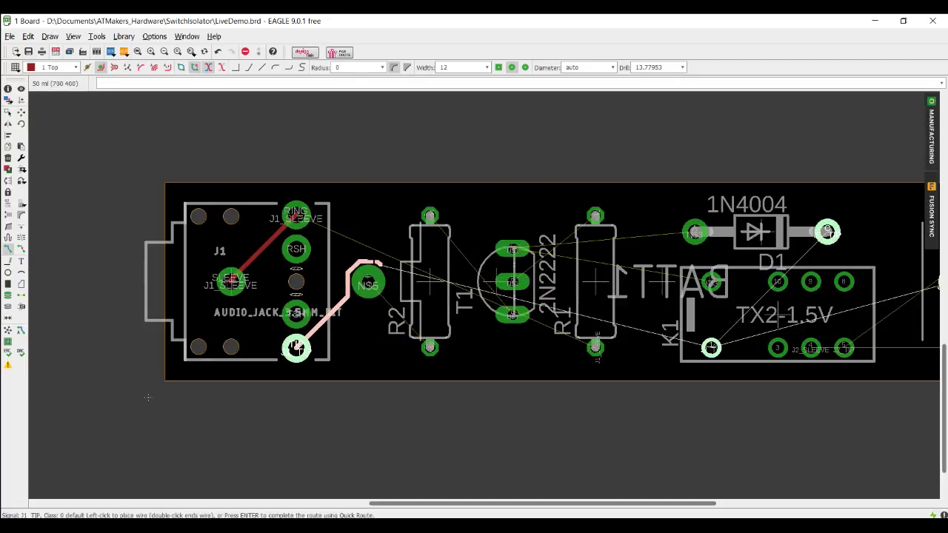
left_click(711, 348)
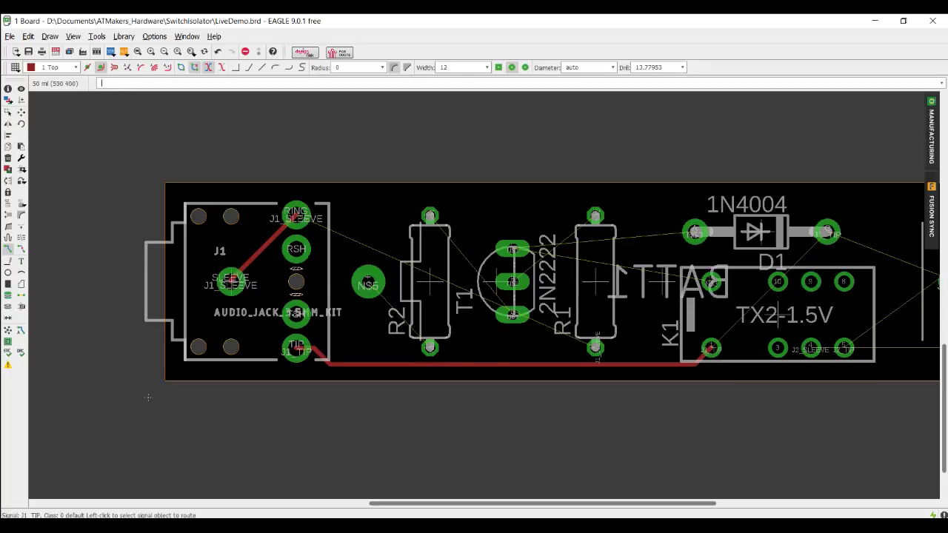
left_click(297, 214)
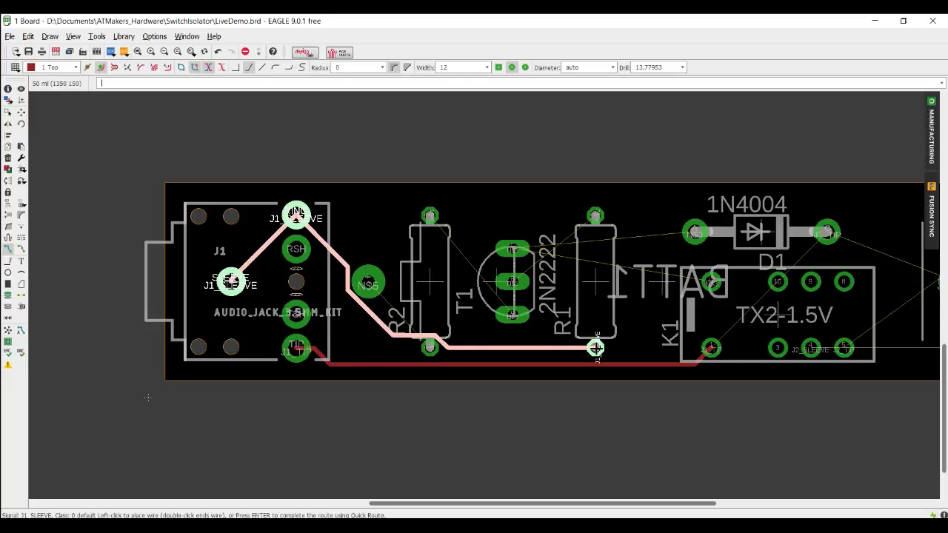
left_click(595, 348)
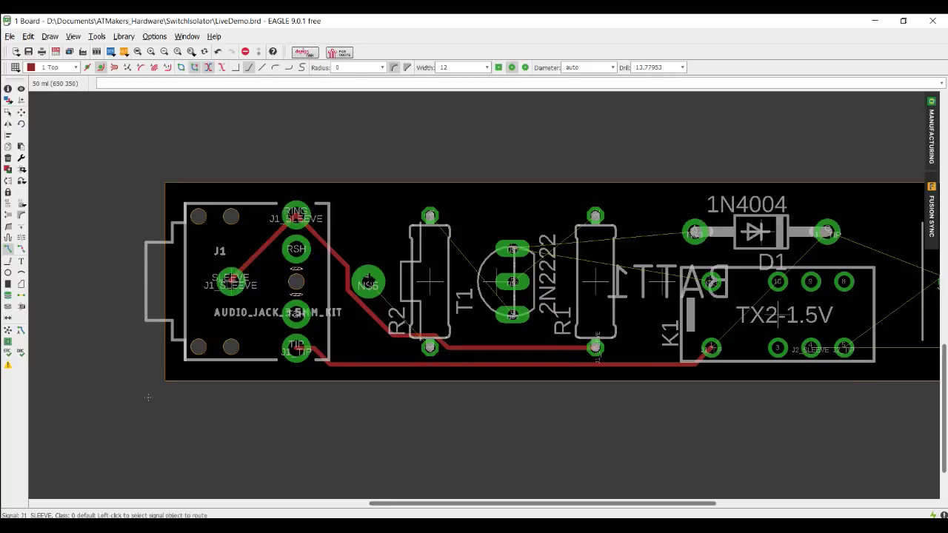
Route the N$5 signal on layer 16 Bottom from the battery's positive pad to R2's lower pad
scroll(413, 331, "up", 3)
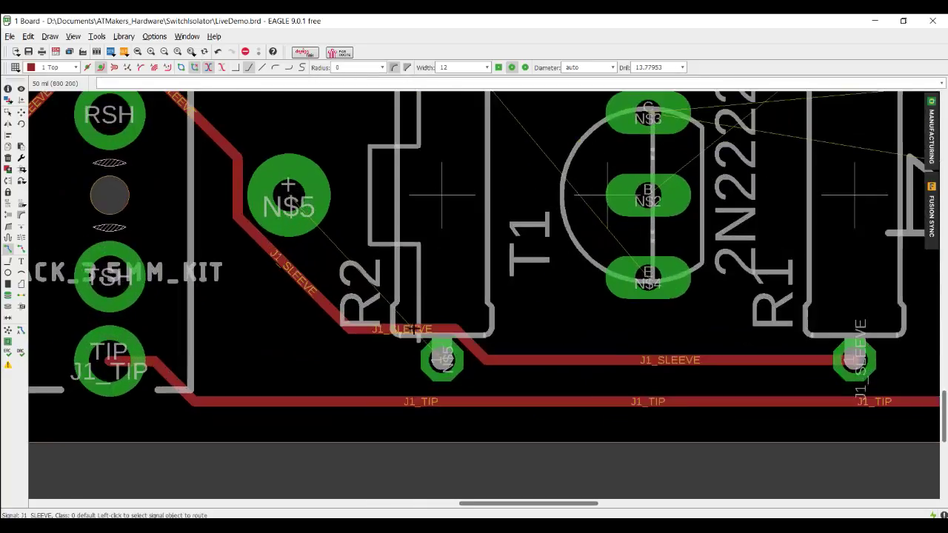
left_click(301, 215)
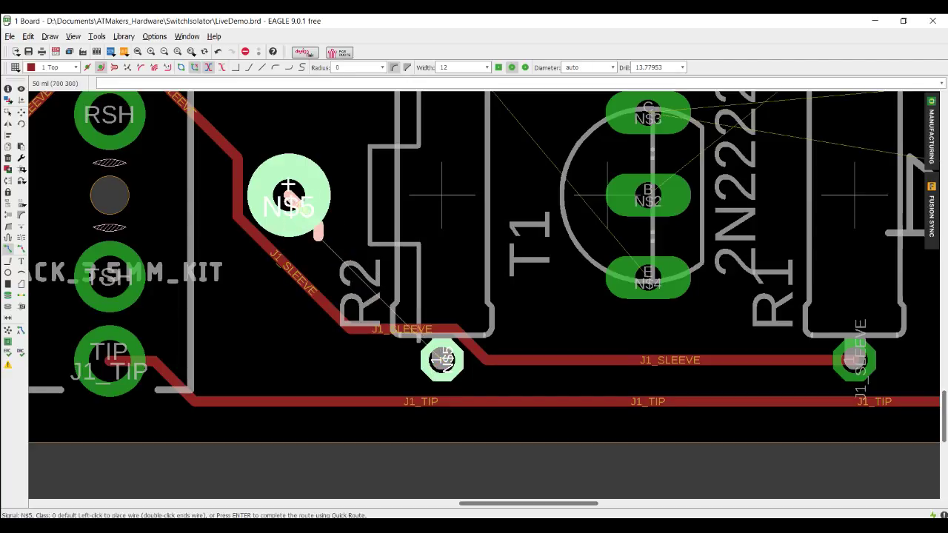
key("Escape")
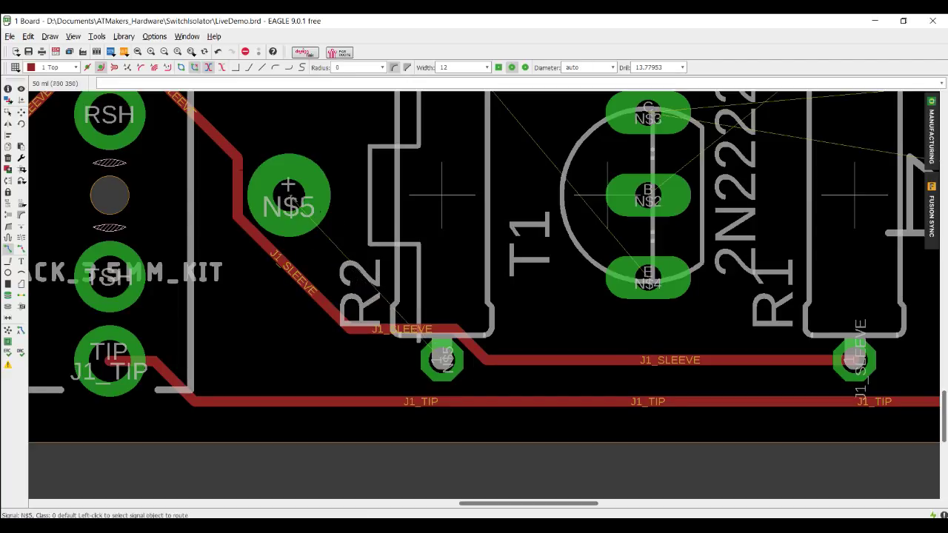
left_click(73, 65)
left_click(58, 88)
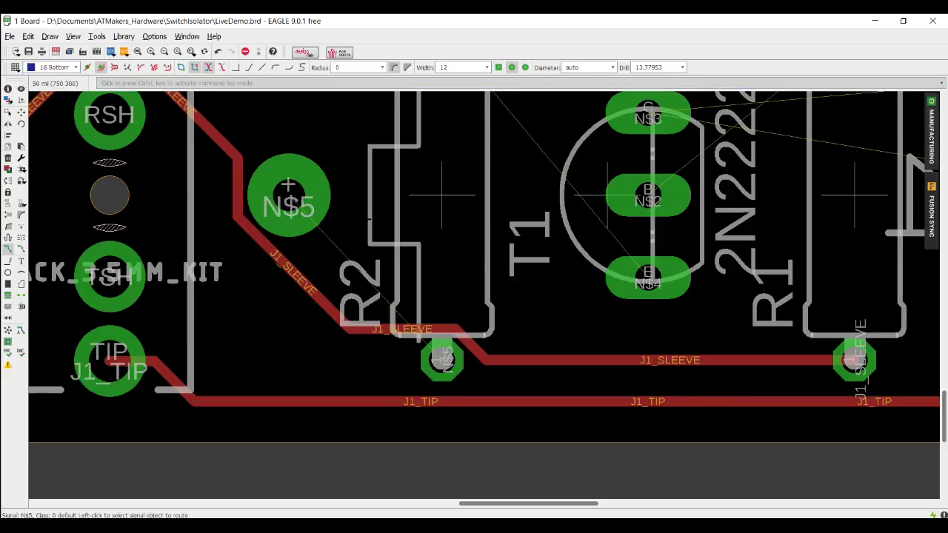
middle_click(370, 219)
middle_click(369, 219)
middle_click(370, 219)
middle_click(369, 220)
left_click(290, 198)
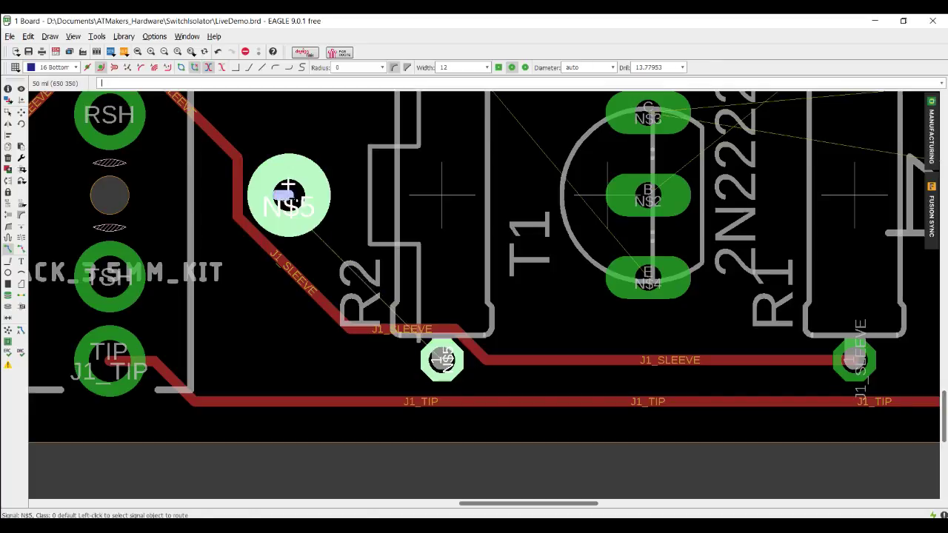
left_click(440, 359)
scroll(442, 348, "down", 2)
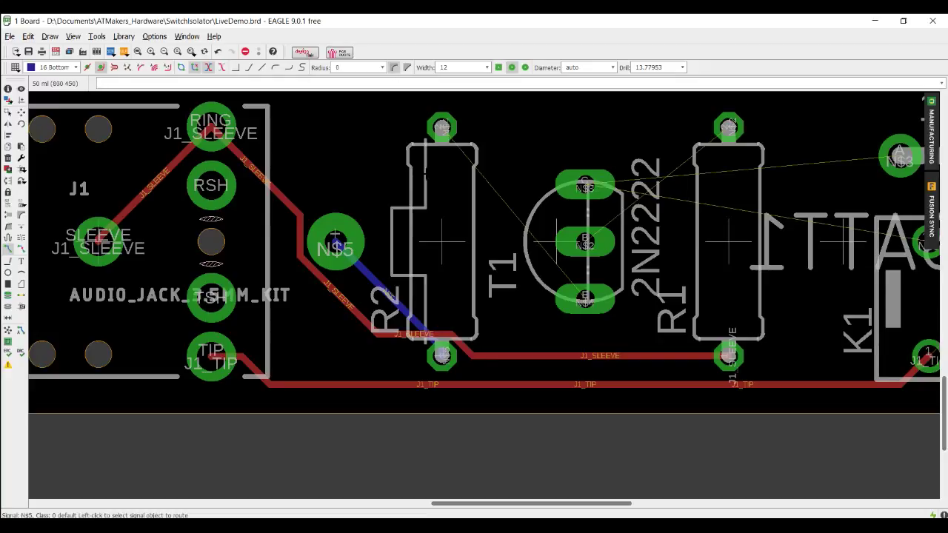
Route N$4 from R2's upper pad to T1's emitter and N$2 from T1's base to R1's upper pad on the bottom layer
left_click(441, 127)
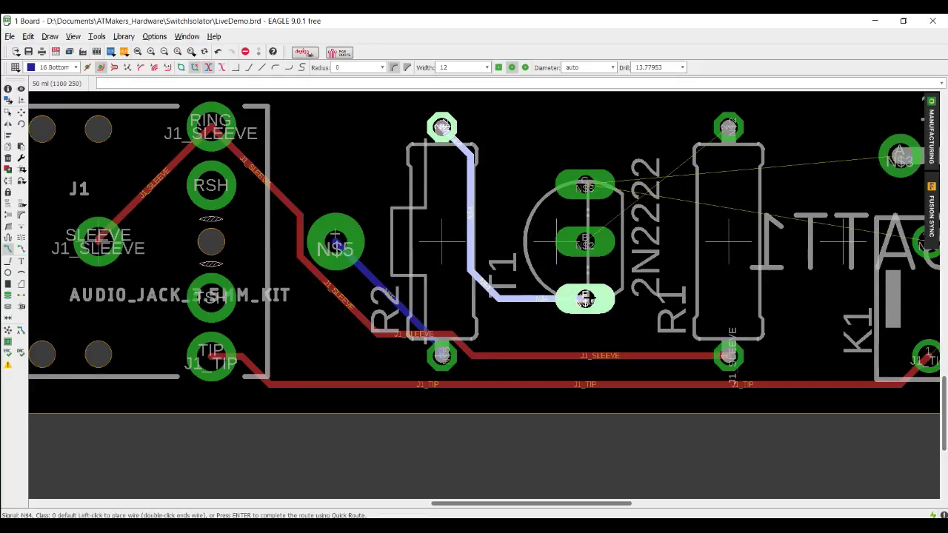
left_click(585, 298)
middle_click_drag(585, 270, 412, 256)
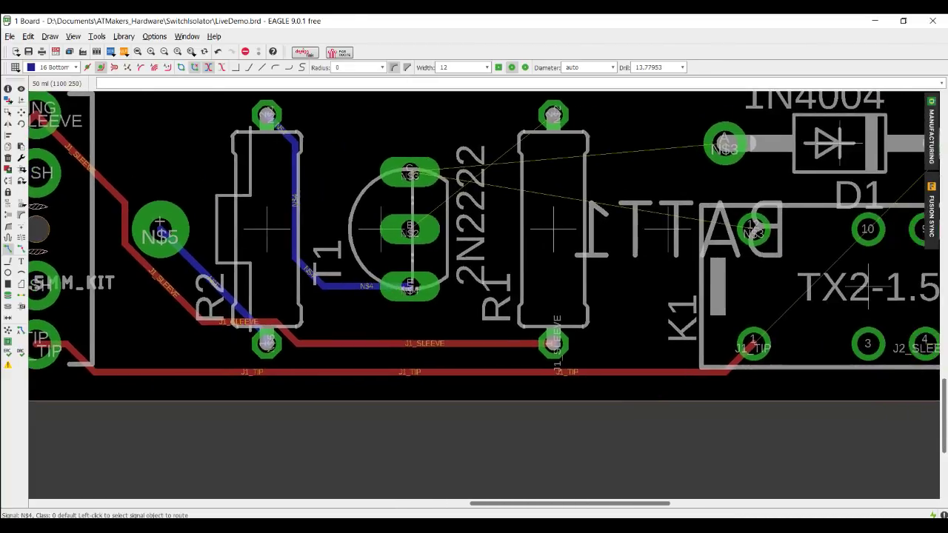
middle_click_drag(470, 200, 470, 258)
left_click(412, 288)
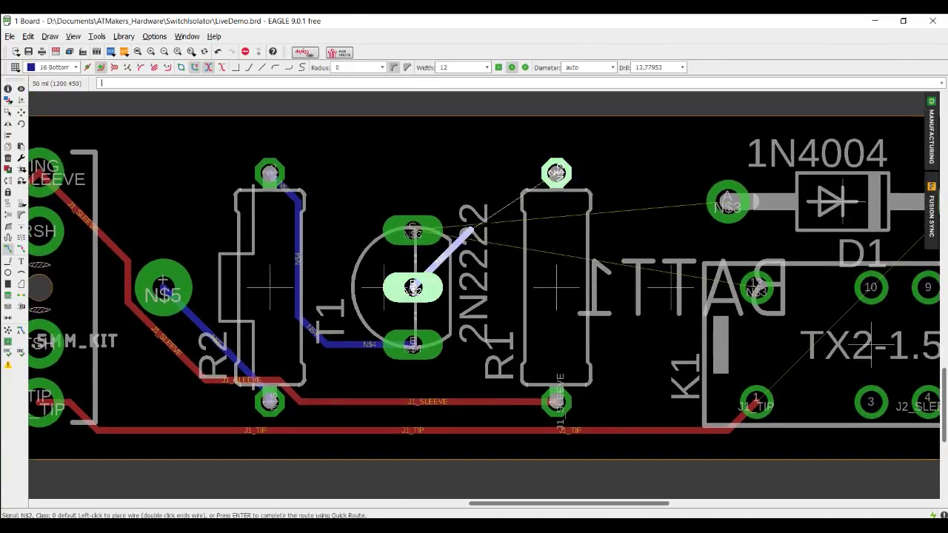
left_click(556, 173)
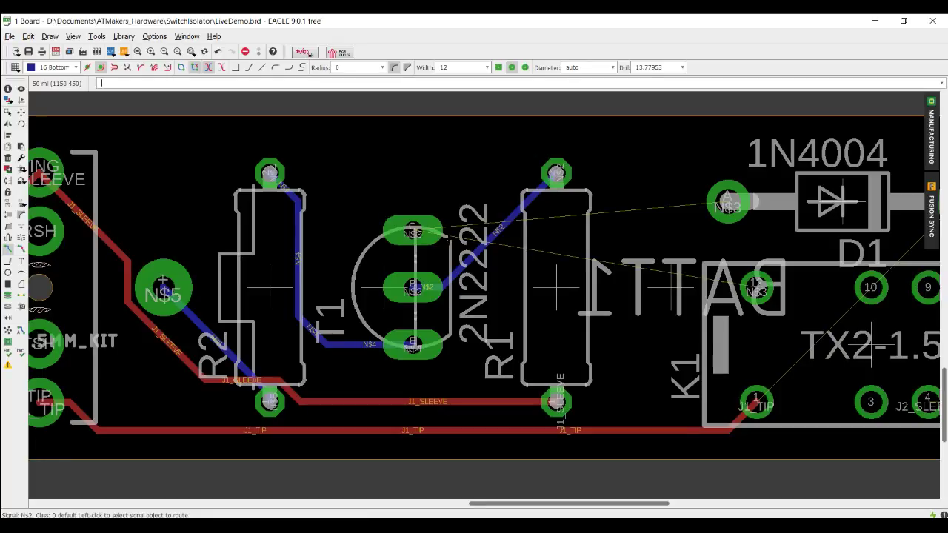
Route the N$3 signal on the top layer from T1's collector to D1's anode and on to K1 pin 12
left_click(415, 234)
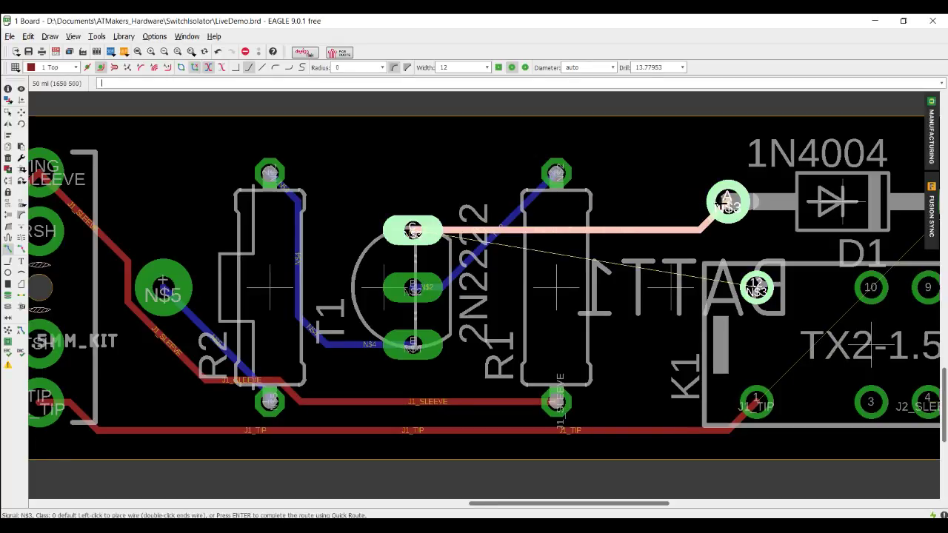
left_click(731, 201)
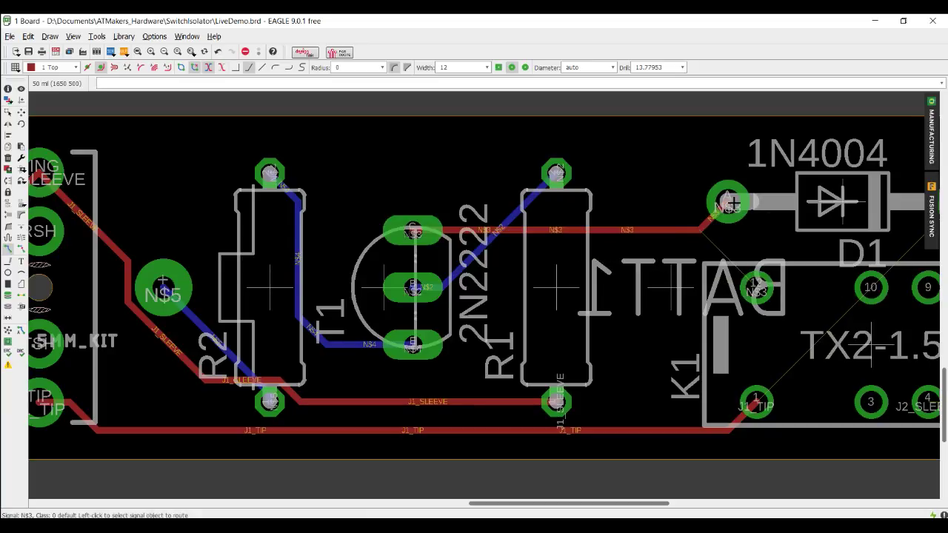
left_click(729, 201)
left_click(755, 287)
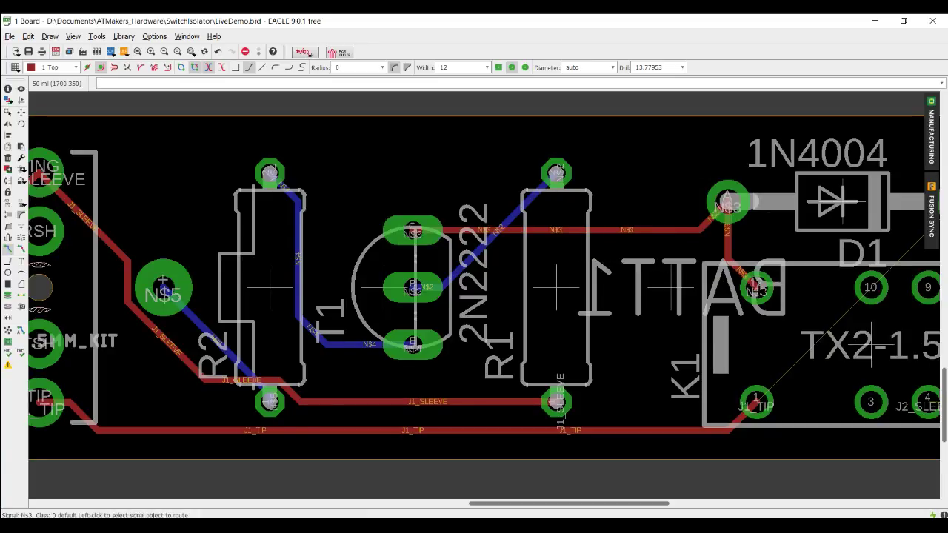
Route J1_TIP on the top layer between D1's cathode and K1 pin 1, and between the battery's negative pad and D1's cathode
middle_click_drag(872, 345, 603, 345)
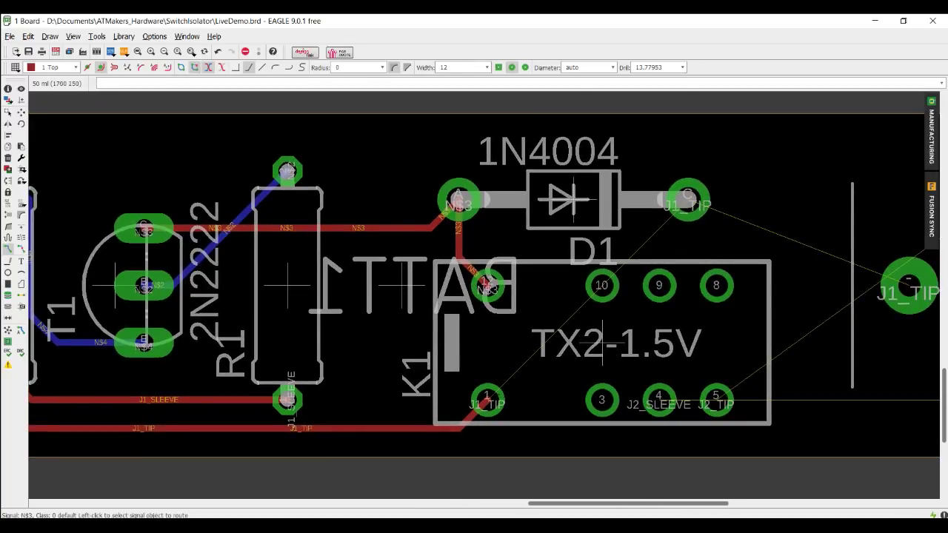
left_click(675, 210)
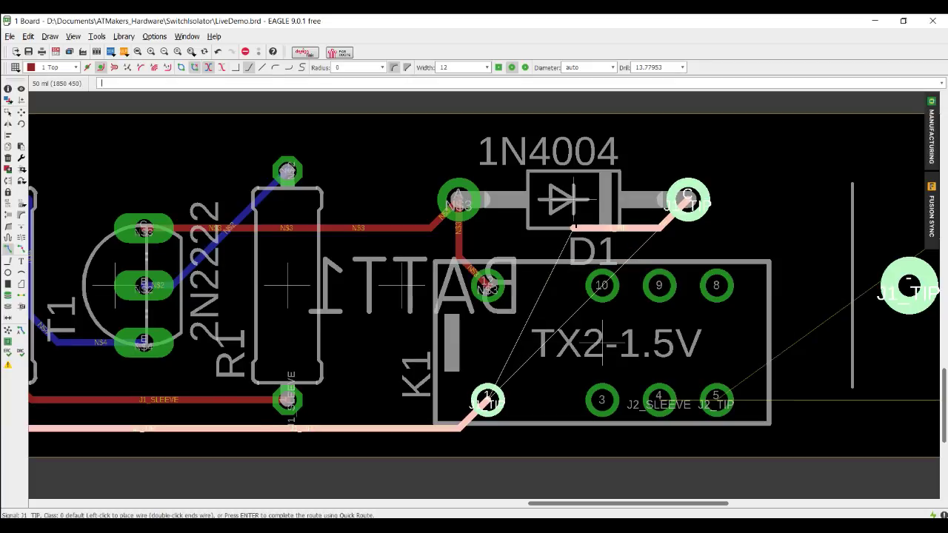
left_click(573, 230)
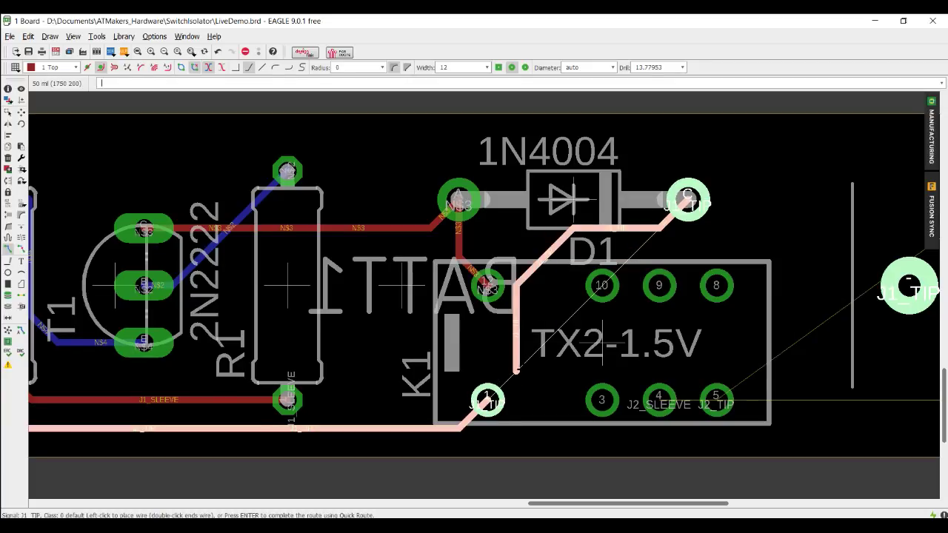
left_click(487, 401)
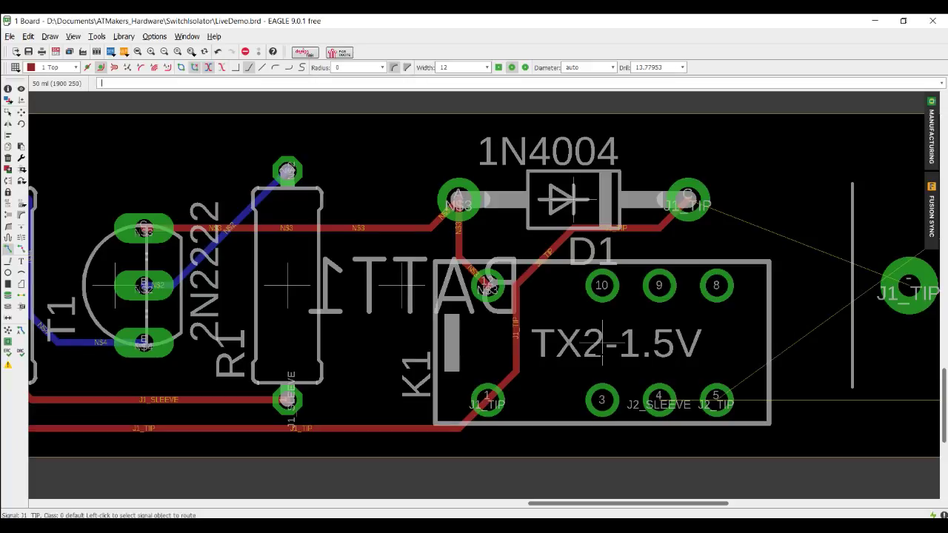
middle_click_drag(602, 343, 448, 343)
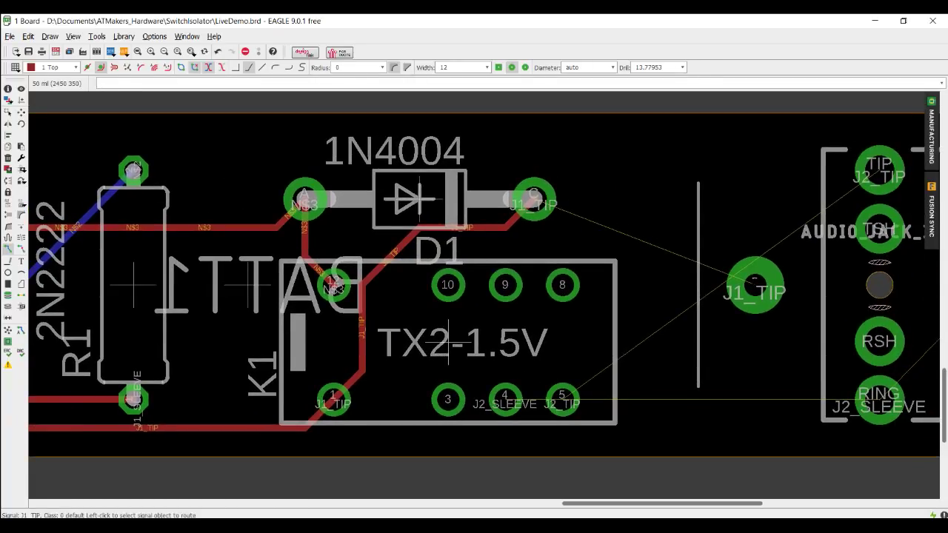
left_click(755, 271)
left_click(532, 195)
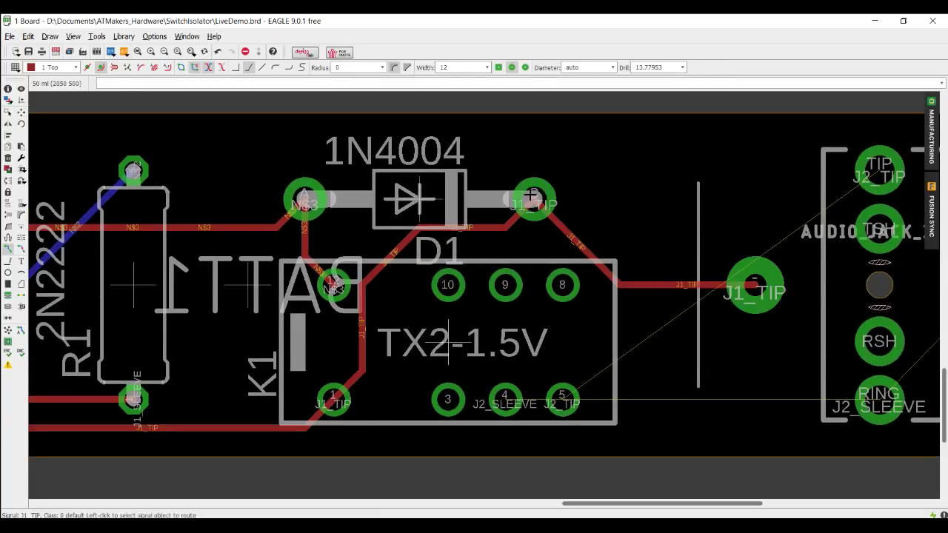
Route the J2_TIP signal on the top layer from K1 pin 5 to J2's TIP pad, passing below the battery's negative pad
middle_click_drag(448, 343, 418, 313)
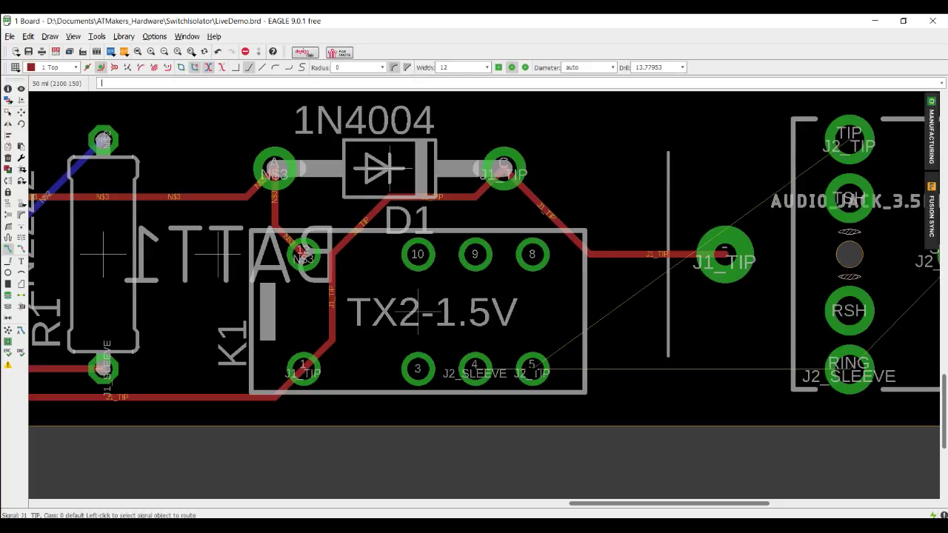
left_click(532, 368)
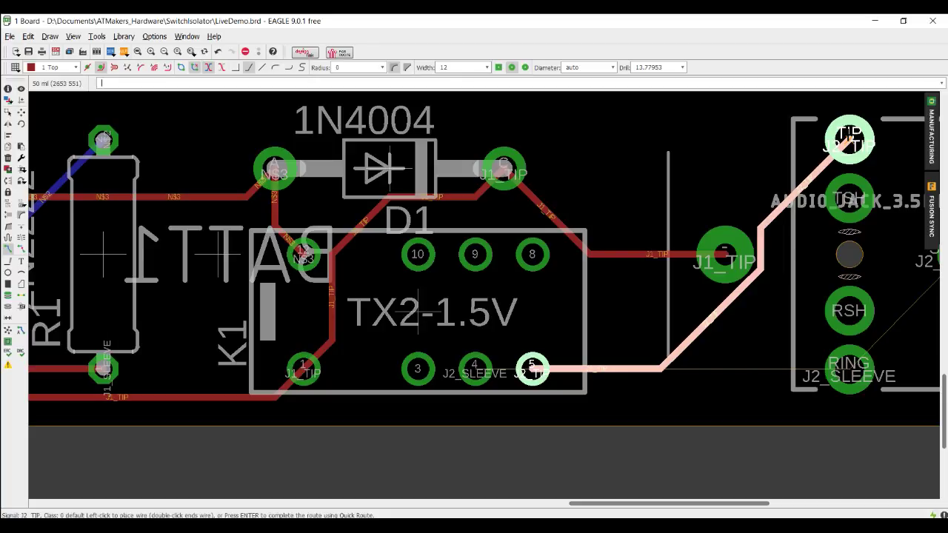
left_click(850, 137)
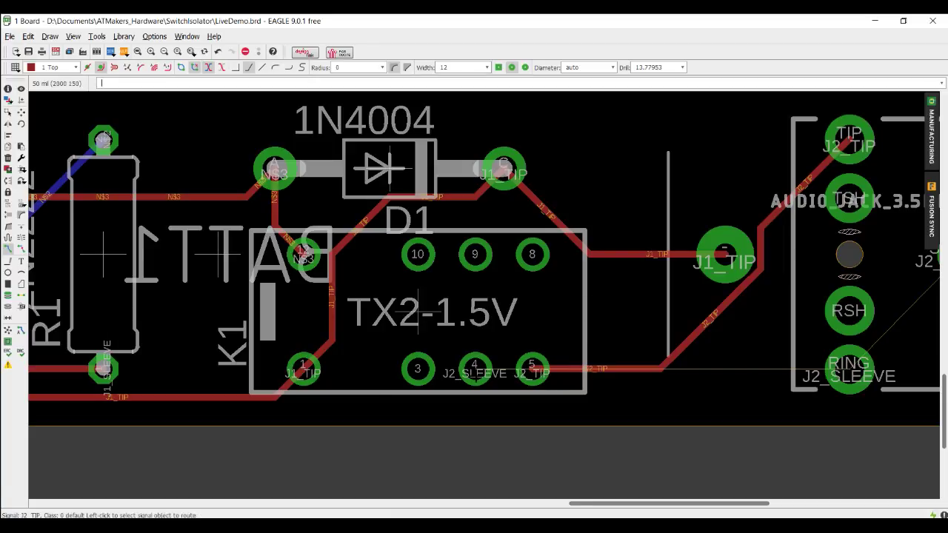
Route the J2_SLEEVE signal on the top layer from K1 pin 4 to J2's RING pad and on to its SLEEVE pad
left_click(474, 368)
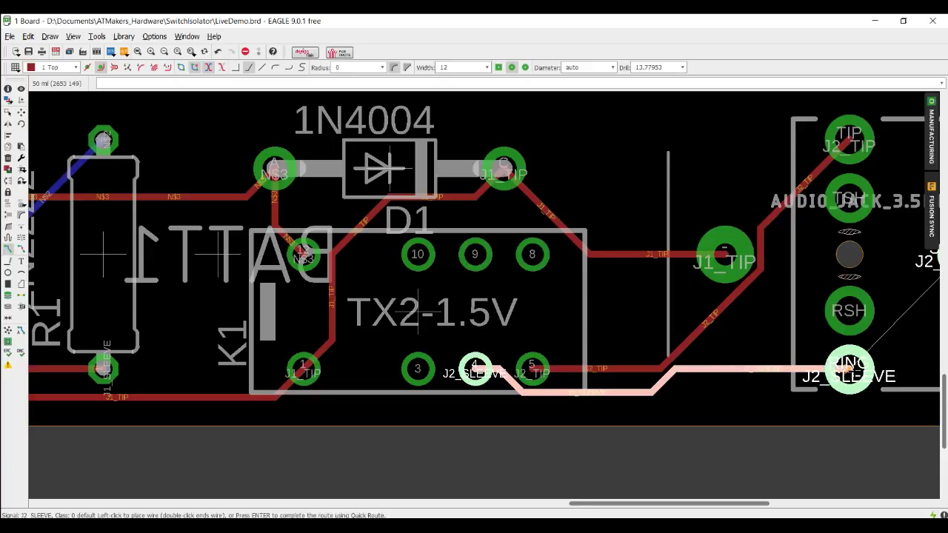
left_click(849, 368)
middle_click_drag(850, 368, 701, 402)
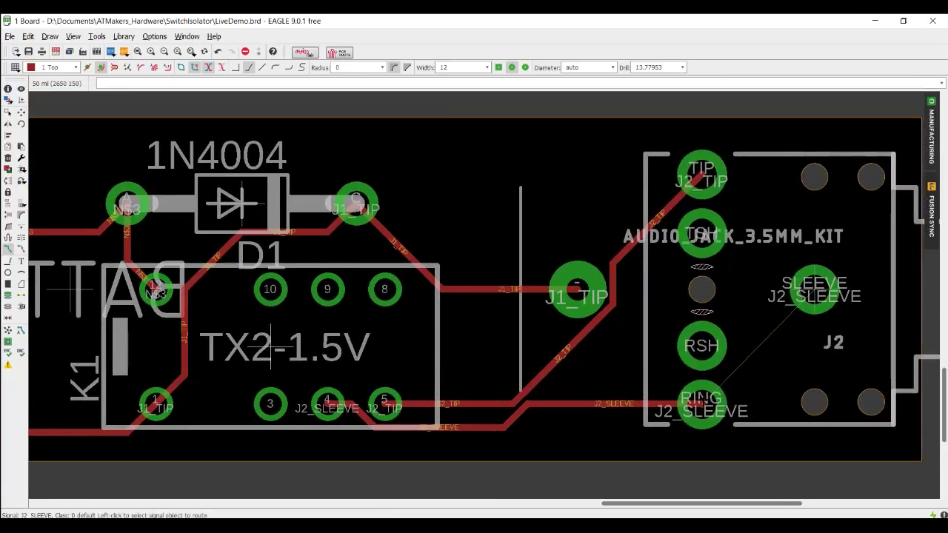
left_click(722, 387)
left_click(800, 303)
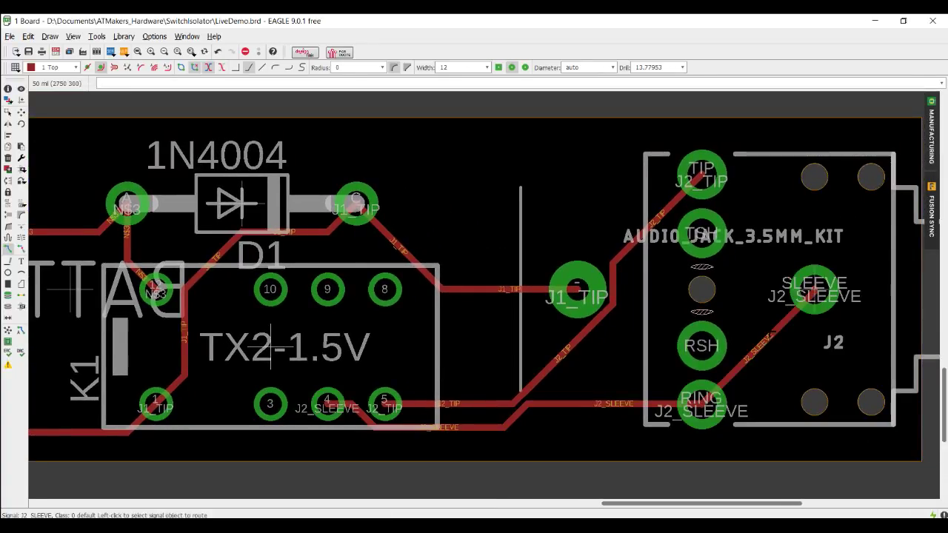
Run a design rule check on the whole routed board with the default rules, then dismiss the error list
scroll(793, 289, "down", 4)
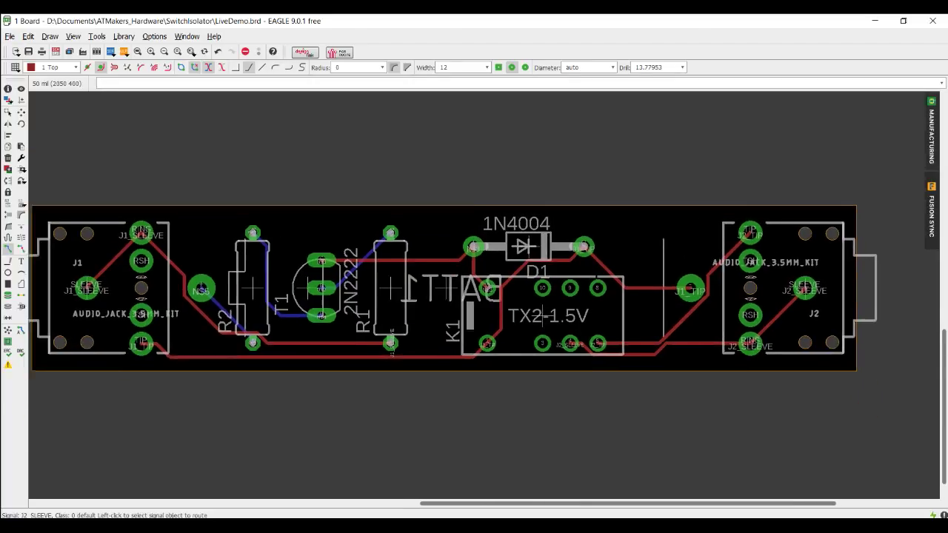
middle_click_drag(18, 383, 42, 387)
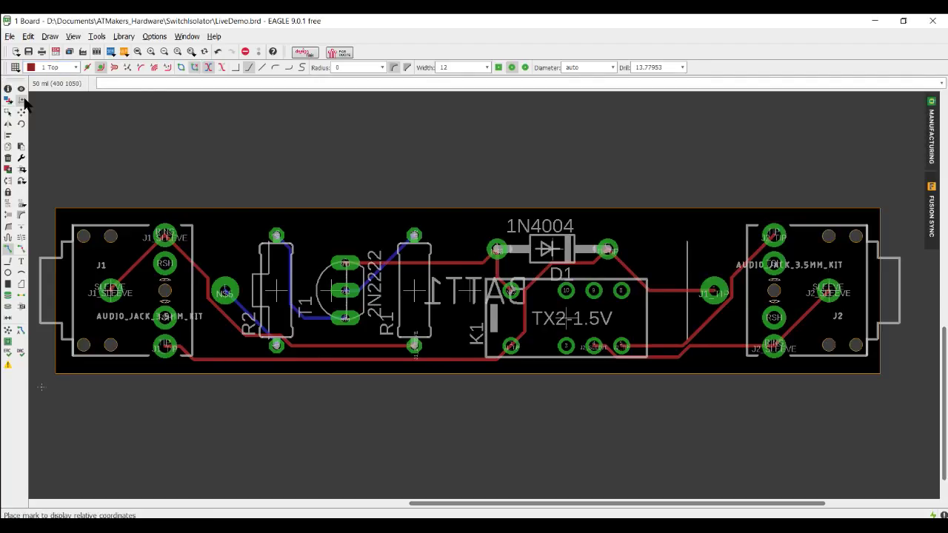
left_click(20, 356)
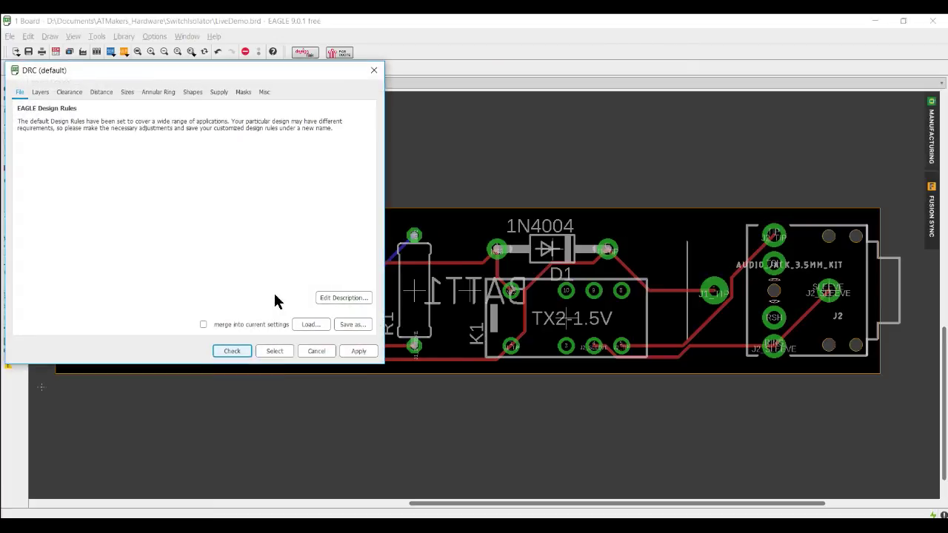
left_click(232, 351)
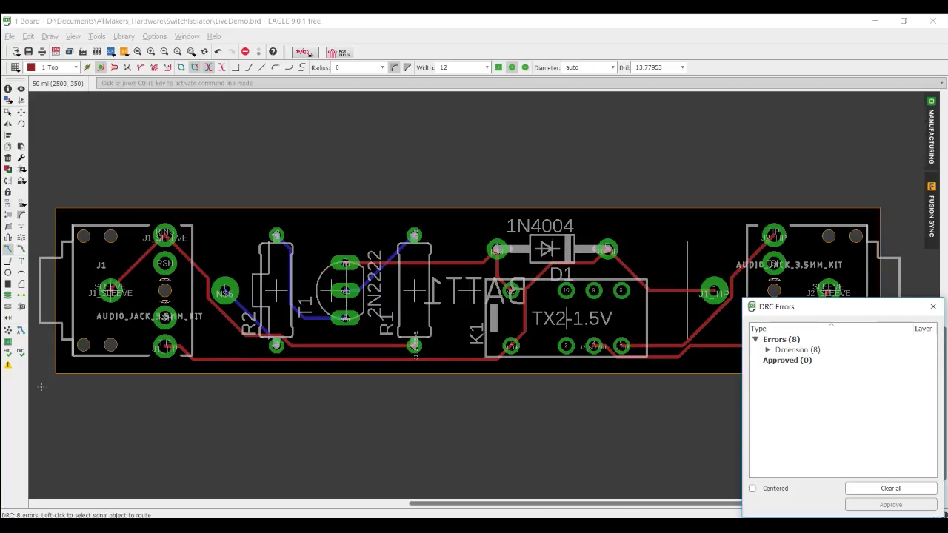
left_click(932, 307)
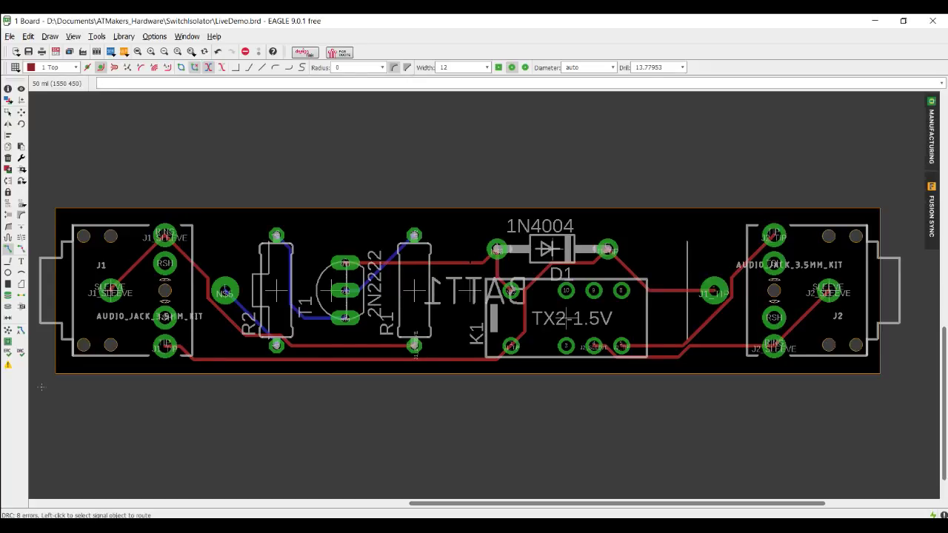
Rip up the J2_TIP trace between K1 pin 5 and J2's TIP pad
type("ripup")
key("Return")
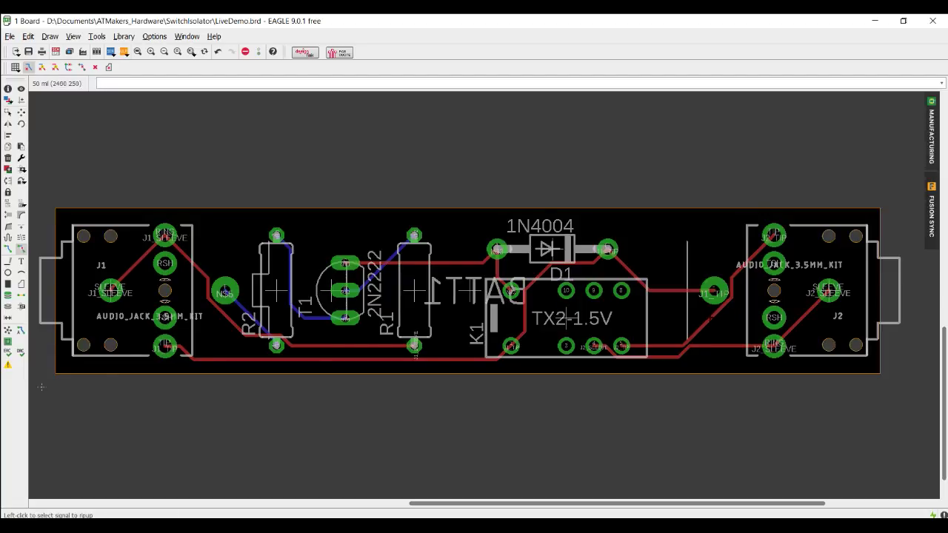
left_click(711, 317)
left_click(731, 290)
left_click(733, 276)
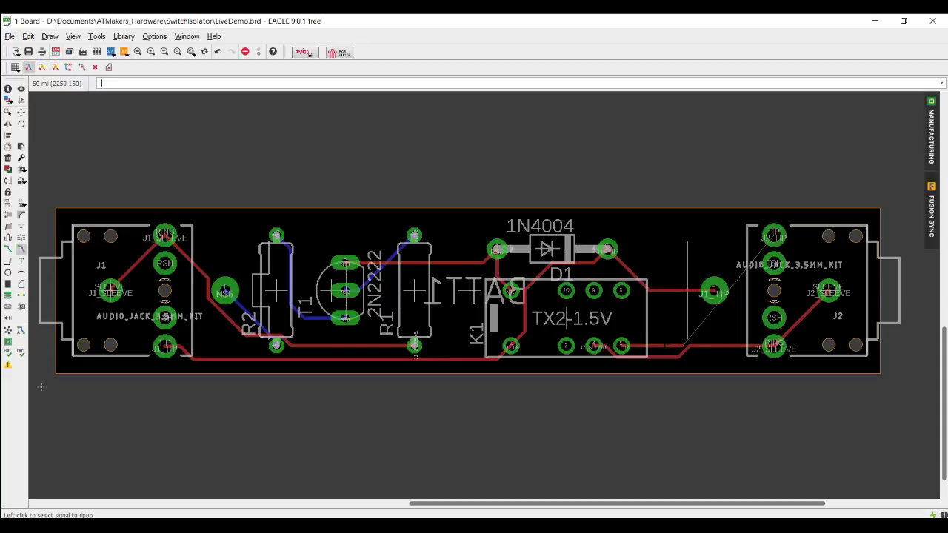
left_click(678, 346)
Rerun the design rule check and locate the reported airwire error on the board, then dismiss the error list
left_click(22, 354)
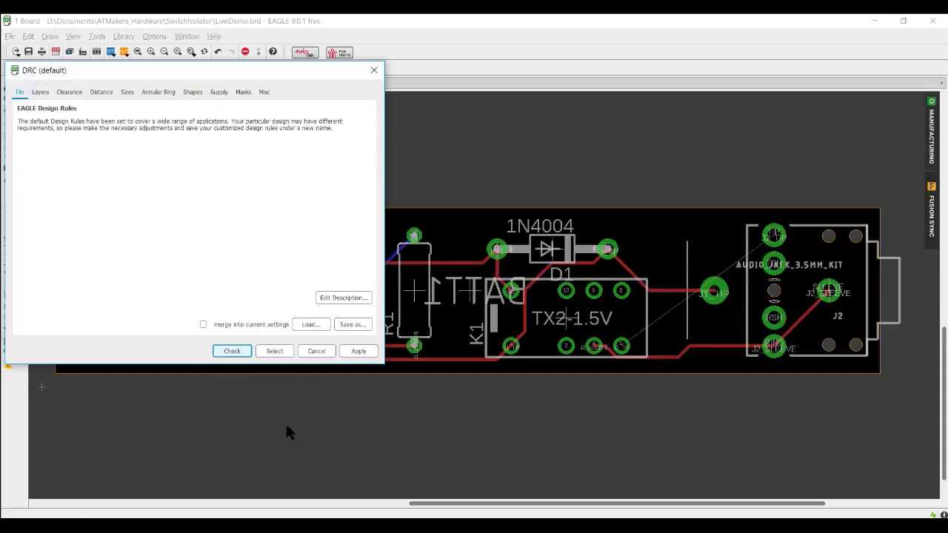
left_click(233, 352)
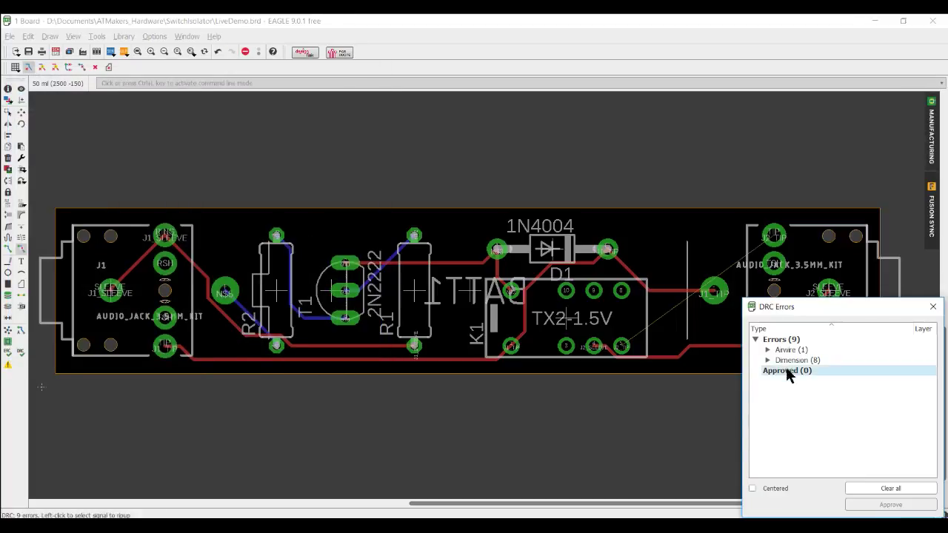
left_click(768, 350)
left_click(804, 360)
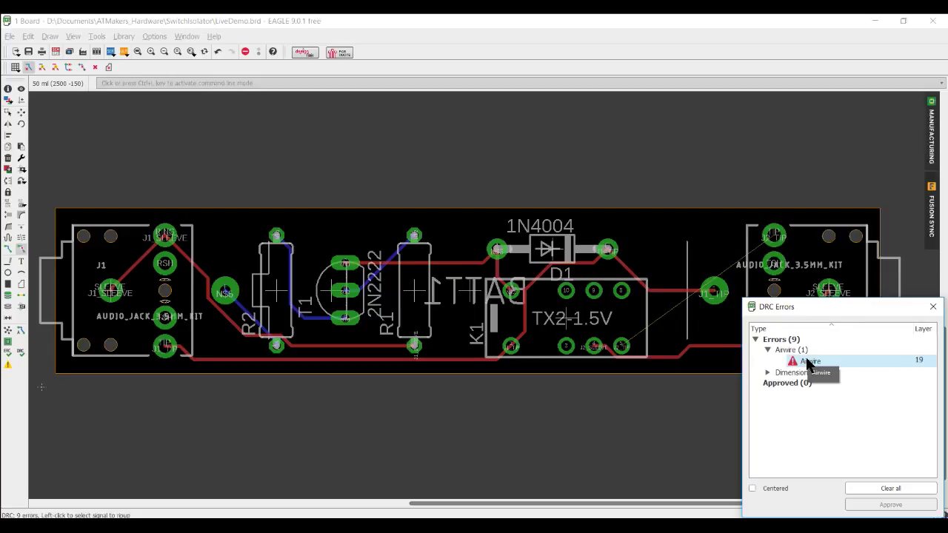
left_click(807, 362)
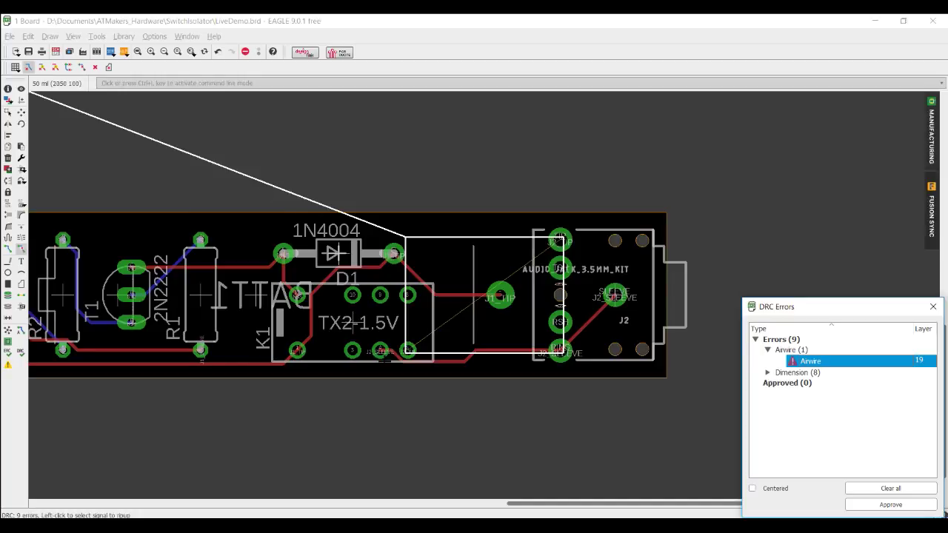
left_click(412, 343)
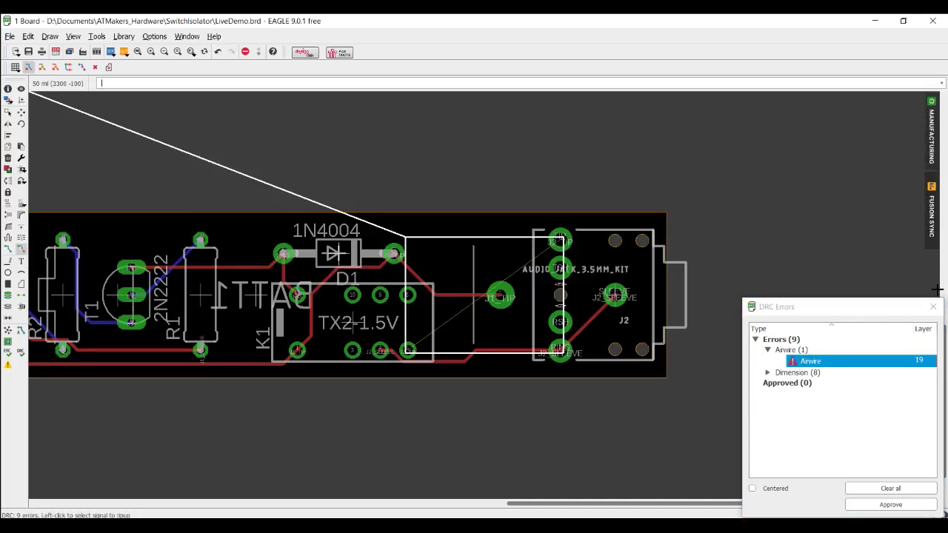
left_click(933, 307)
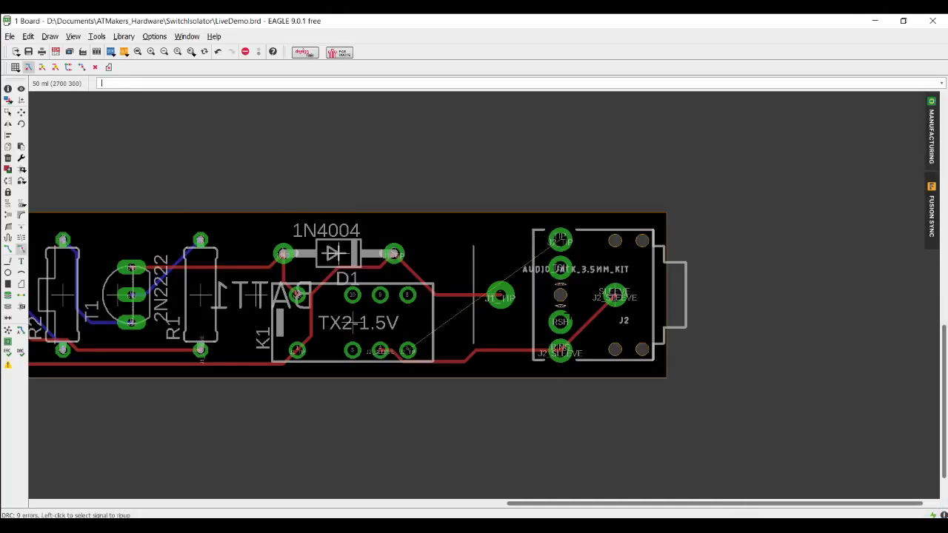
Reroute J2_TIP on the top layer with a 12 mil trace from K1 pin 5 to J2's TIP pad, passing below the battery's negative pad
type("route")
key("Return")
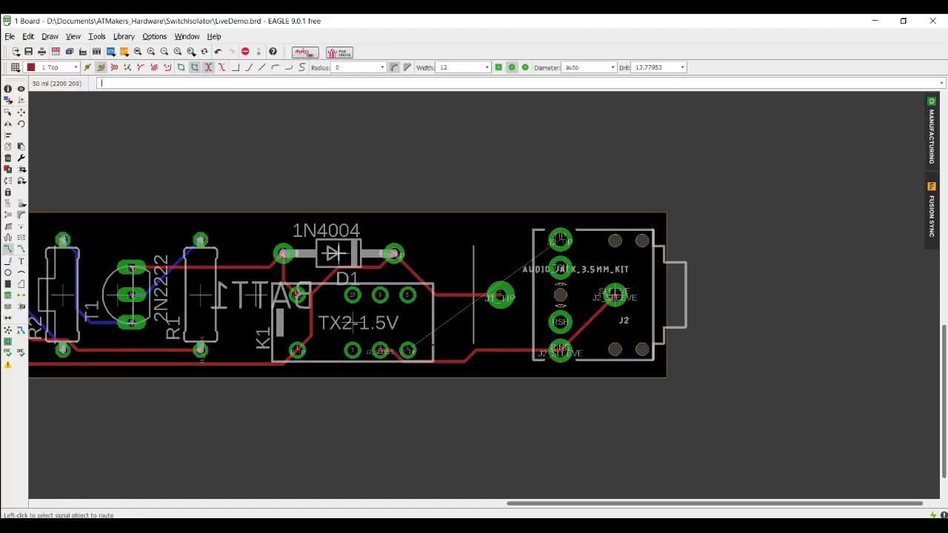
left_click(408, 349)
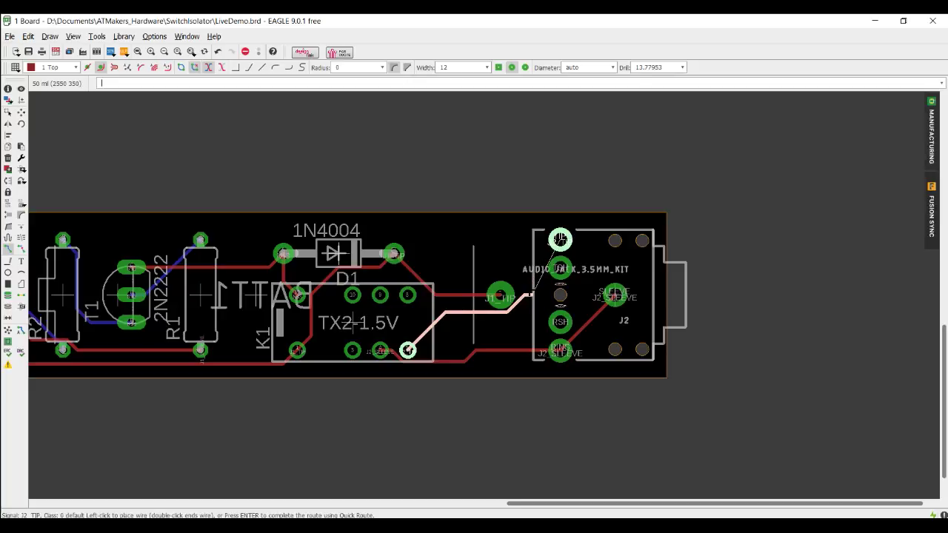
left_click(560, 240)
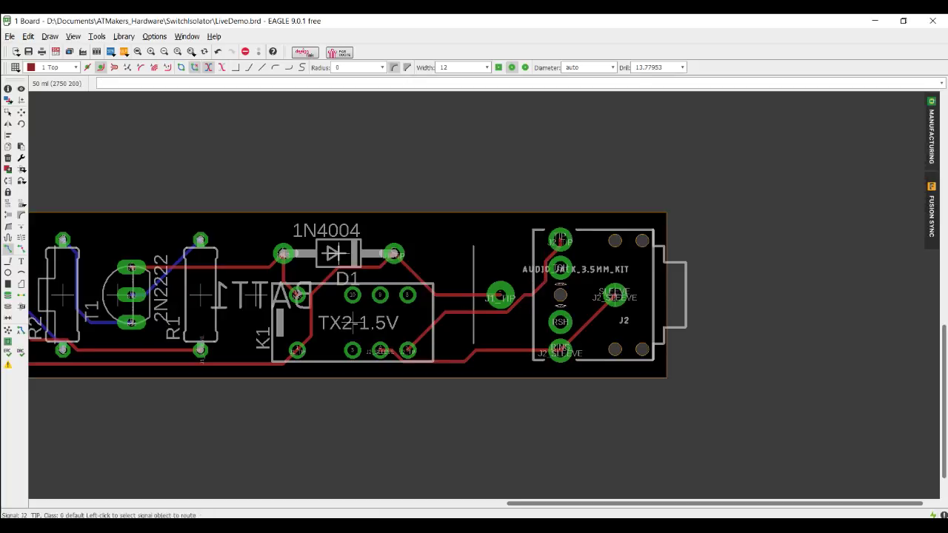
Repeat the design rule check and locate the first dimension error on the board
left_click(20, 355)
left_click(234, 350)
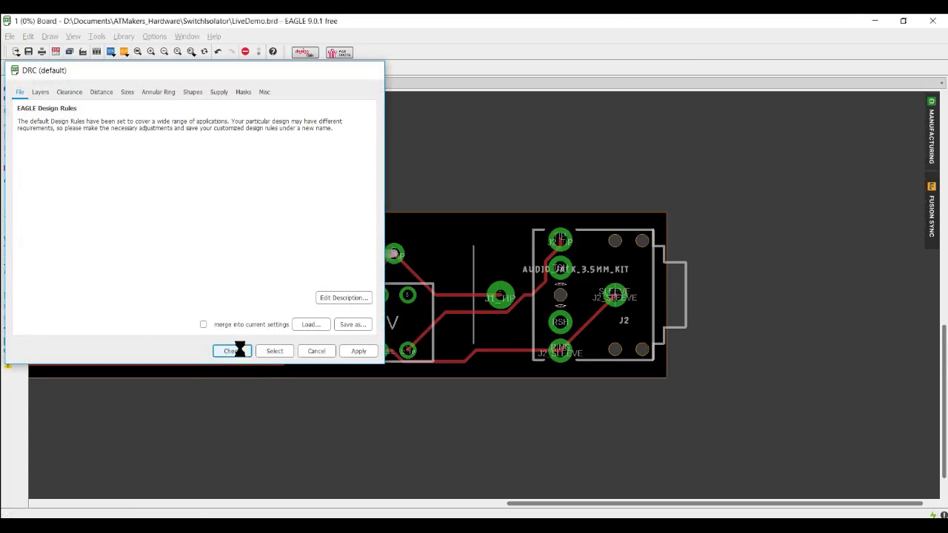
left_click(768, 350)
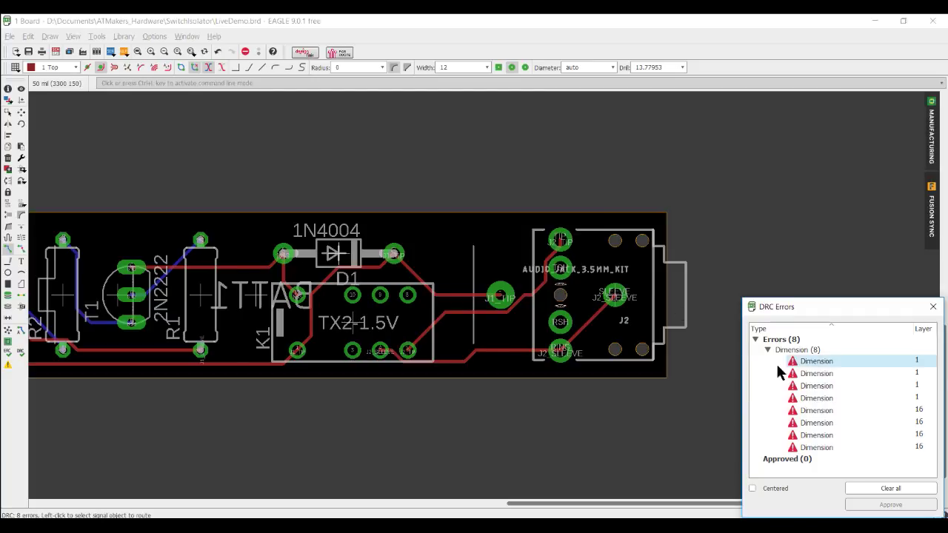
left_click(831, 368)
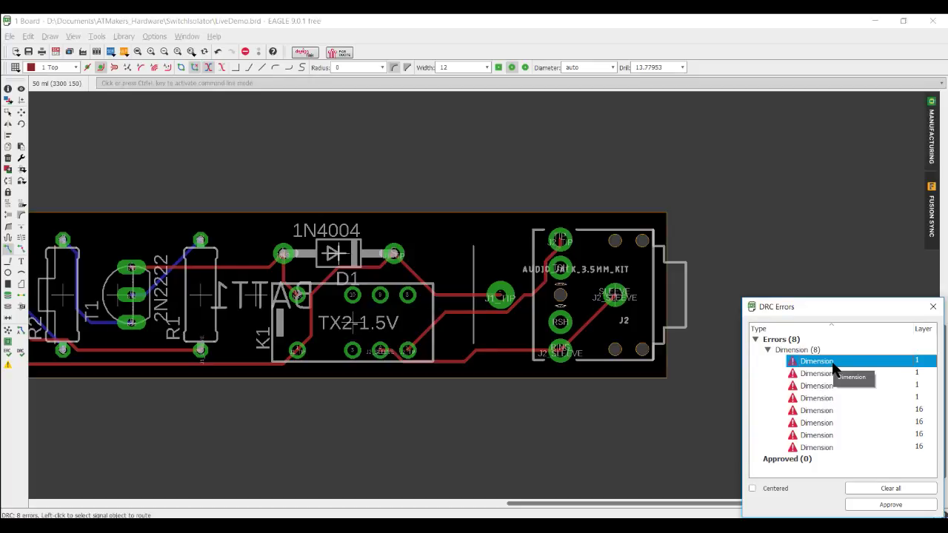
left_click(834, 371)
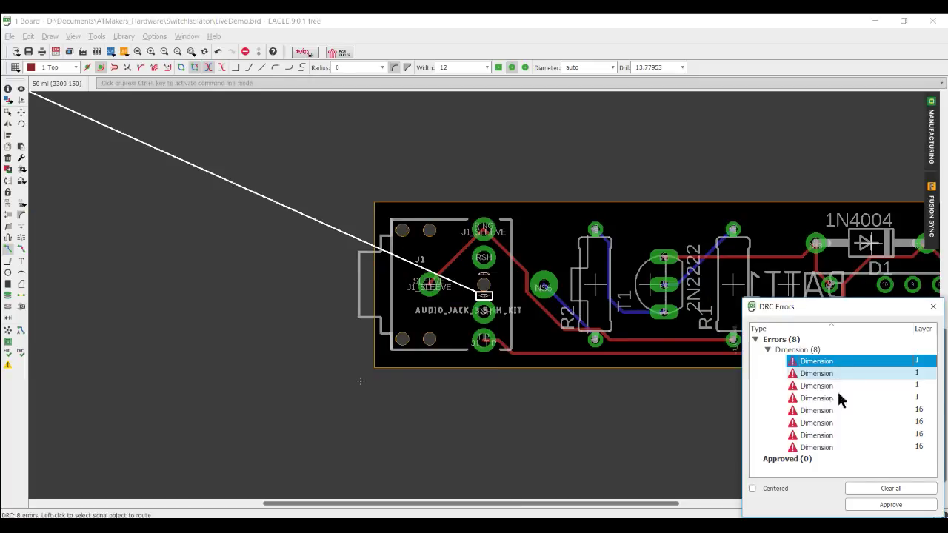
Approve all eight dimension errors from the design rule check and dismiss the error list
left_click(883, 505)
left_click(884, 505)
left_click(883, 505)
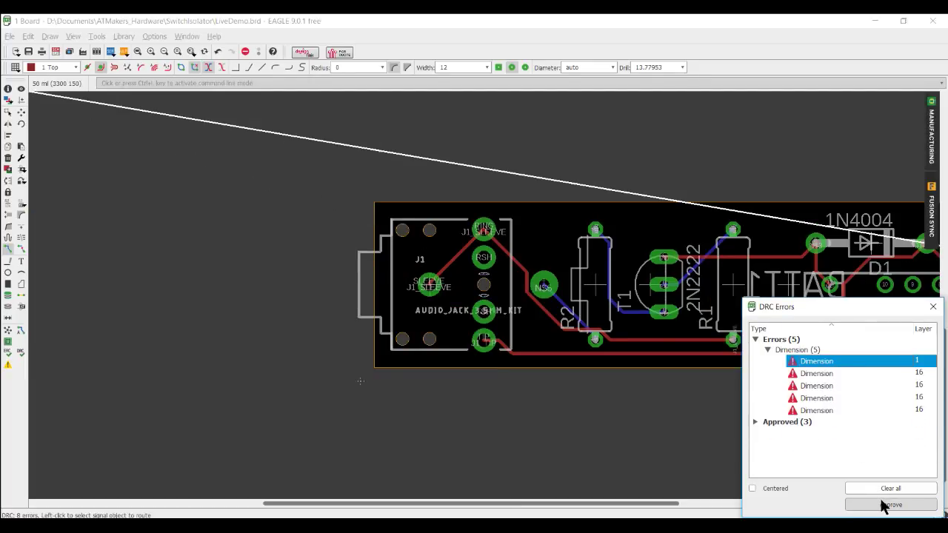
left_click(883, 505)
left_click(884, 505)
left_click(884, 505)
left_click(883, 505)
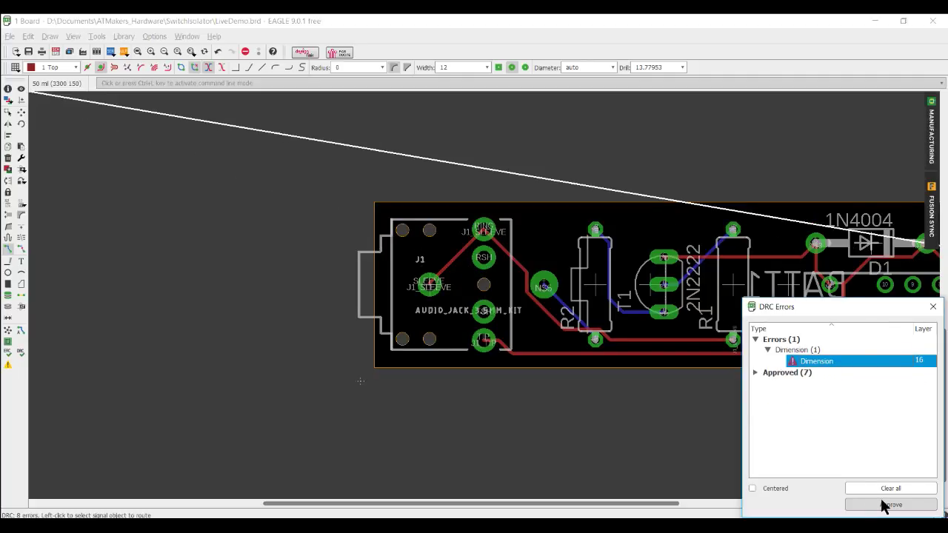
left_click(876, 504)
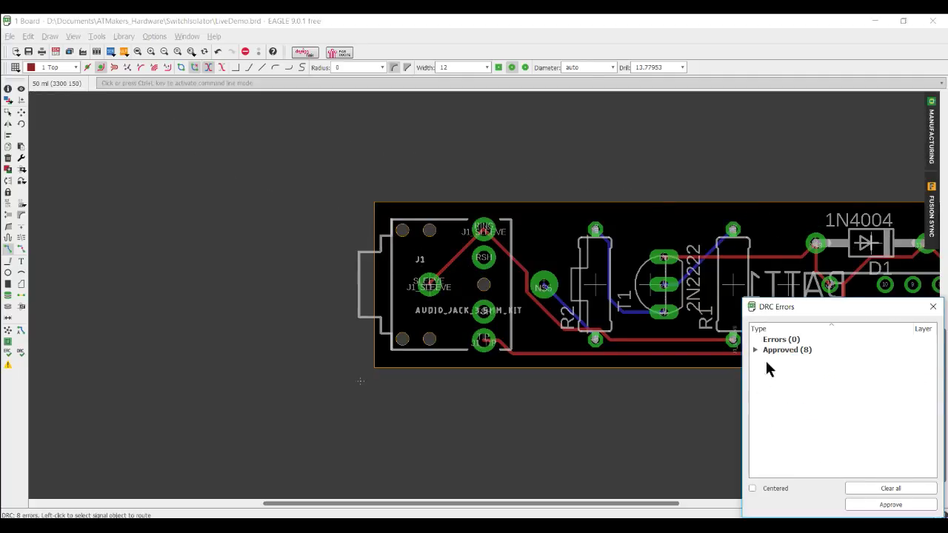
left_click(932, 307)
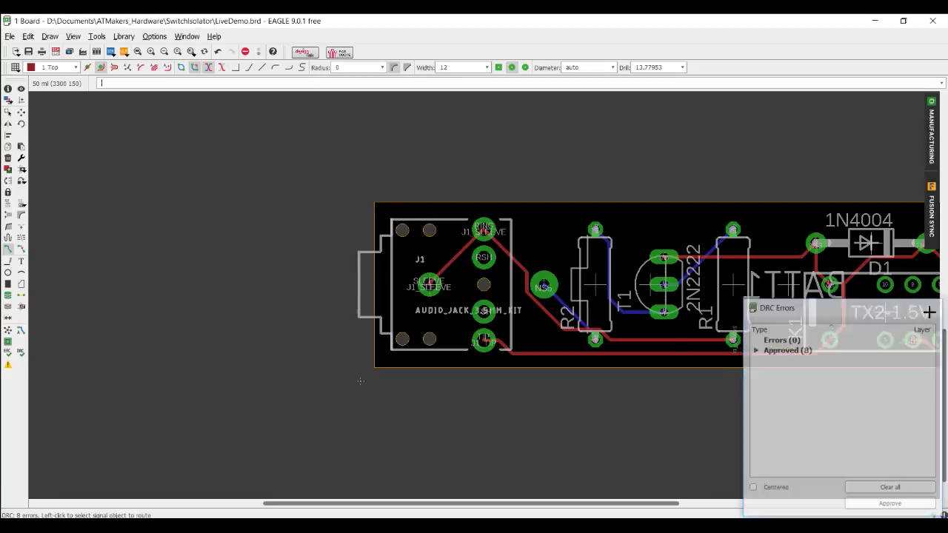
middle_click_drag(360, 380, 51, 396)
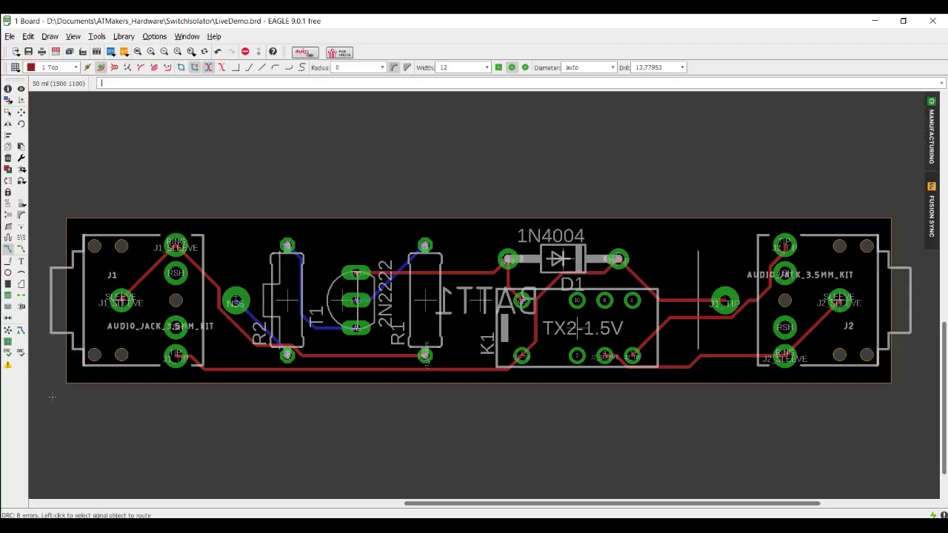
key("alt+Tab")
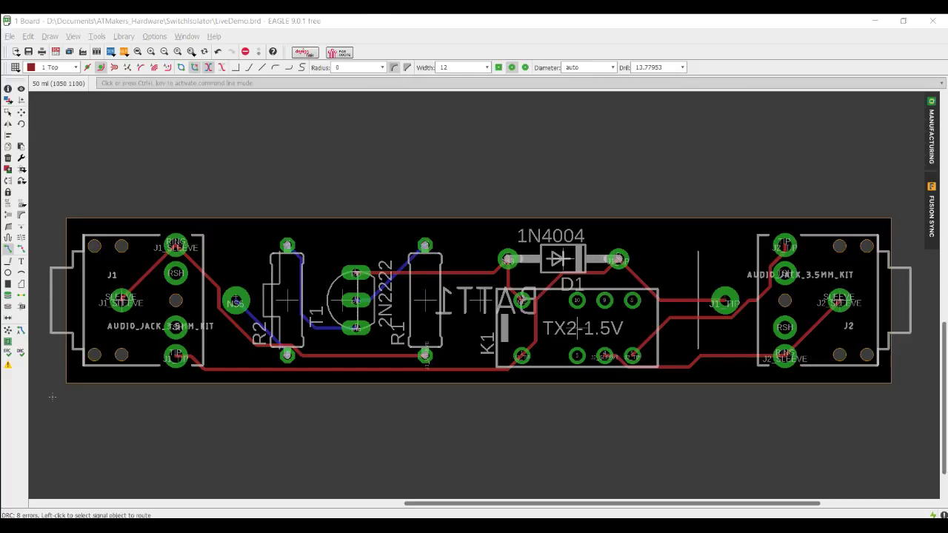
left_click(372, 31)
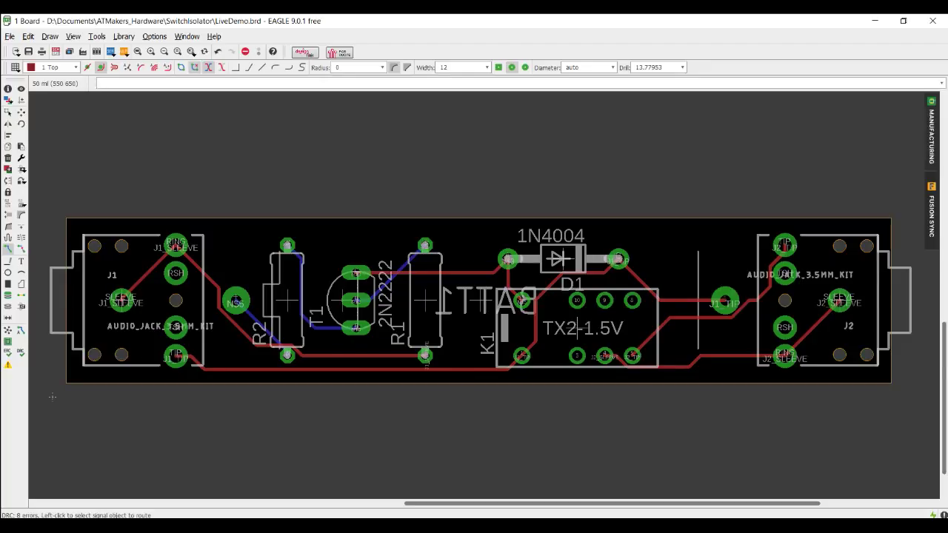
Round all four corners of the board outline with the Miter command at a radius of 25
type("miter")
key("Return")
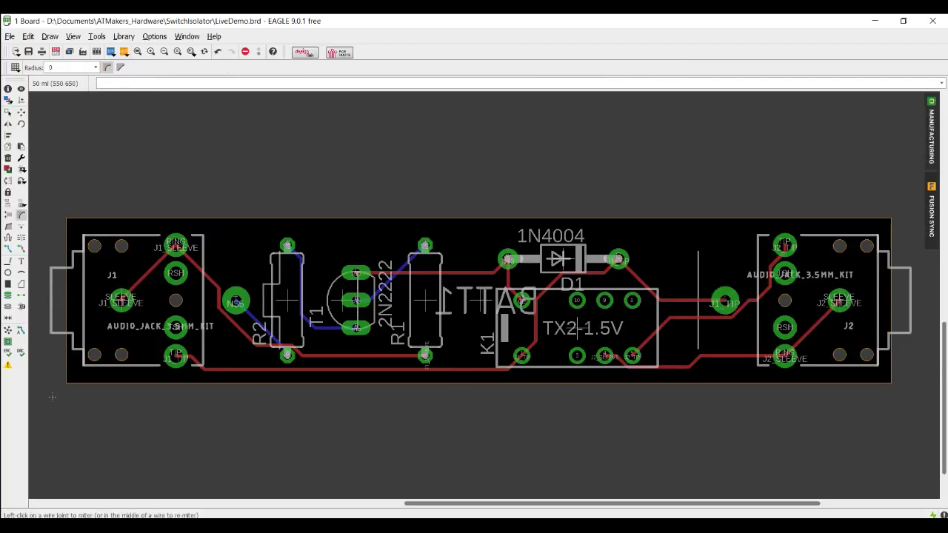
left_click(95, 67)
left_click(63, 101)
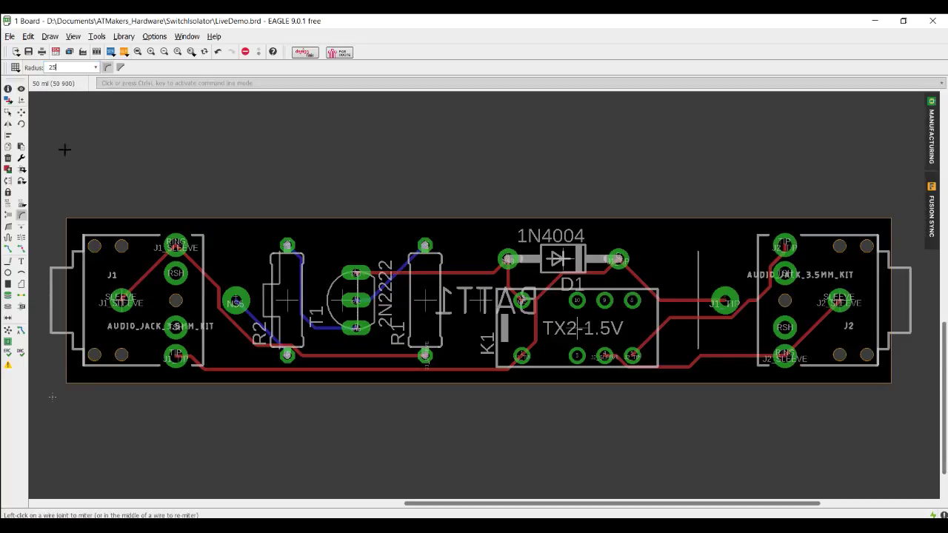
left_click(65, 218)
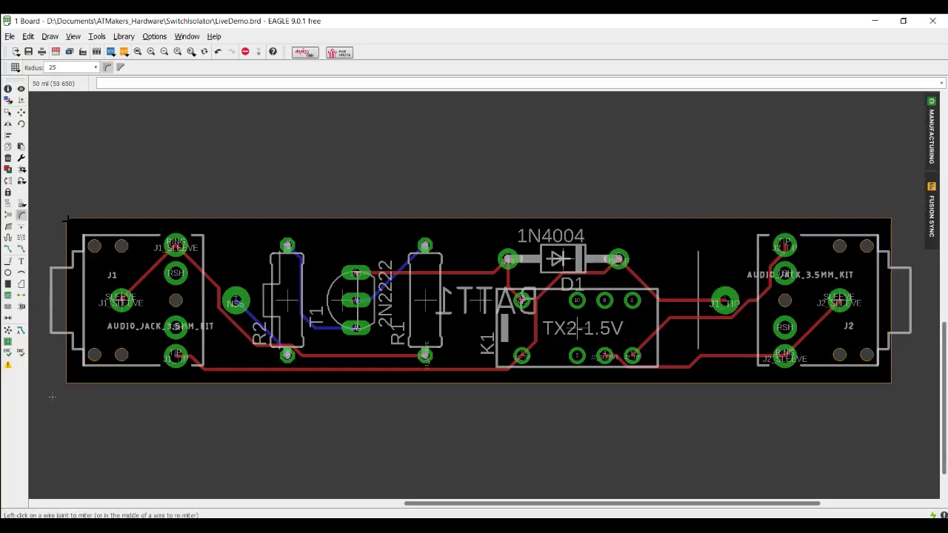
left_click(65, 383)
left_click(891, 220)
left_click(891, 382)
Open the manufacturing preview of the board, check its bottom side, and return to the top side
left_click(932, 148)
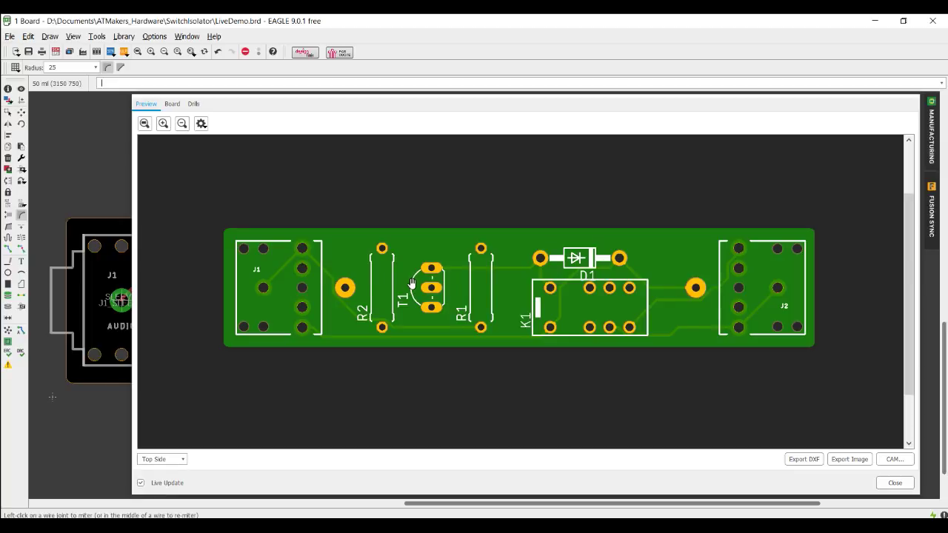
scroll(411, 284, "down", 2)
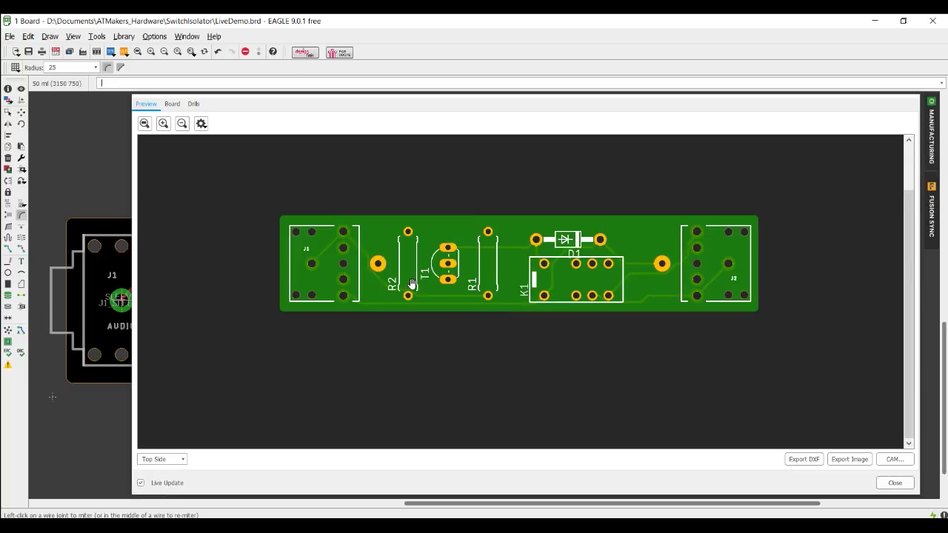
scroll(412, 283, "up", 2)
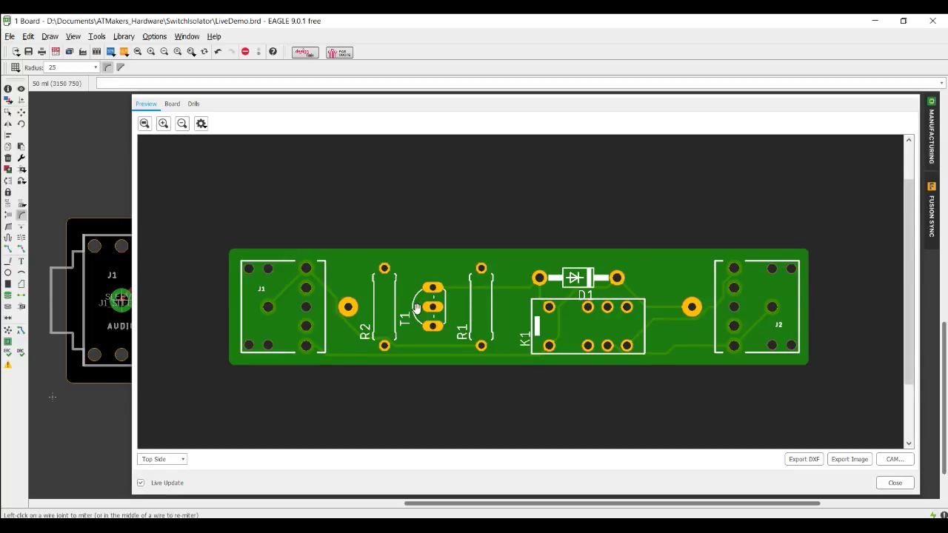
left_click(163, 459)
left_click(163, 474)
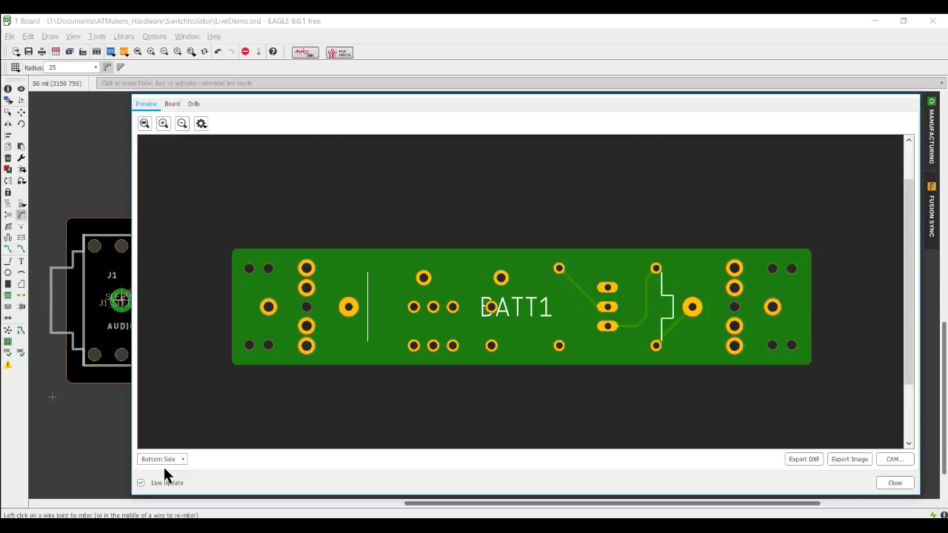
left_click(165, 459)
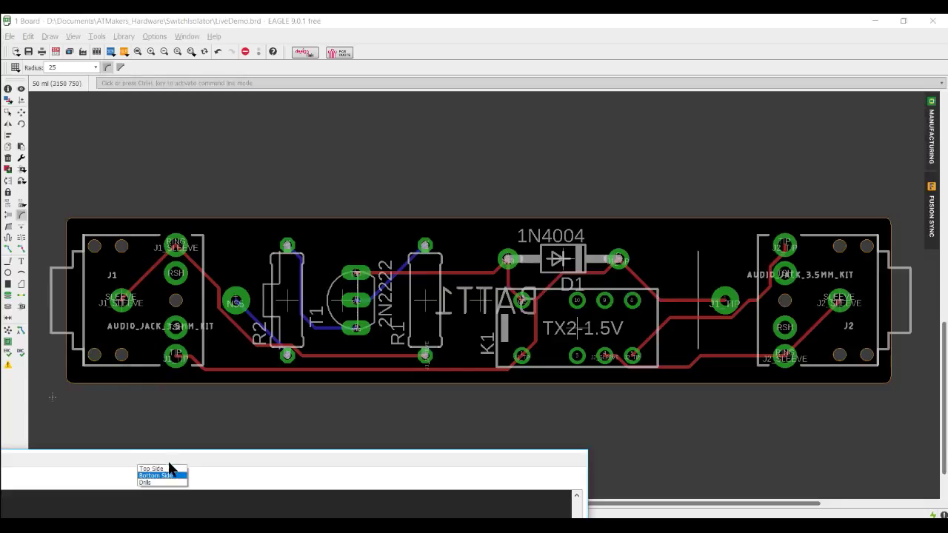
left_click(314, 454)
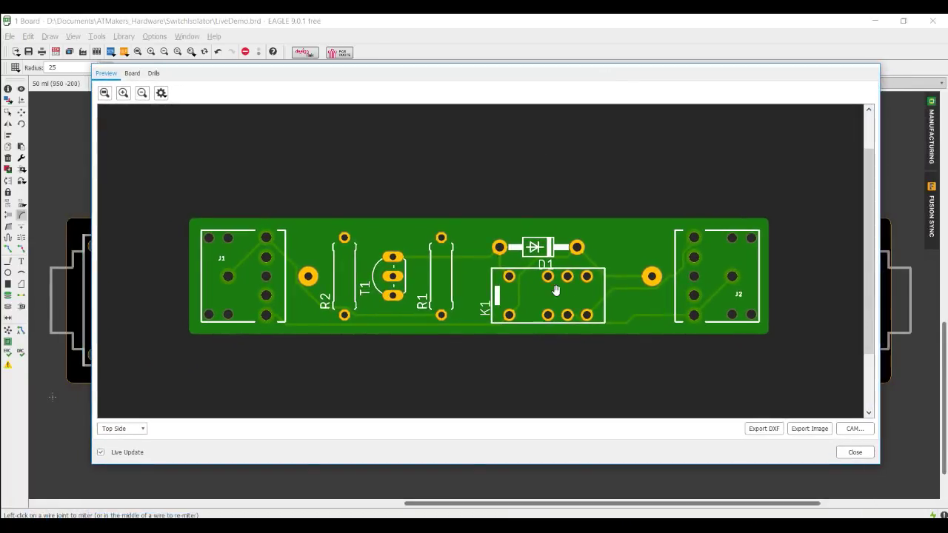
Inspect the top-side traces and pads from K1 across to J1 up close, and close the manufacturing preview
scroll(557, 293, "up", 2)
left_click_drag(531, 311, 523, 123)
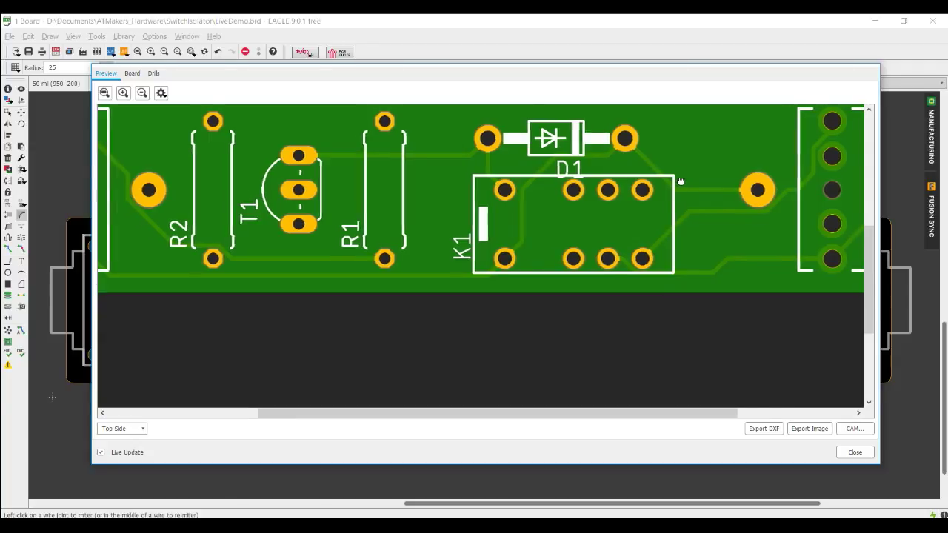
left_click_drag(681, 182, 664, 217)
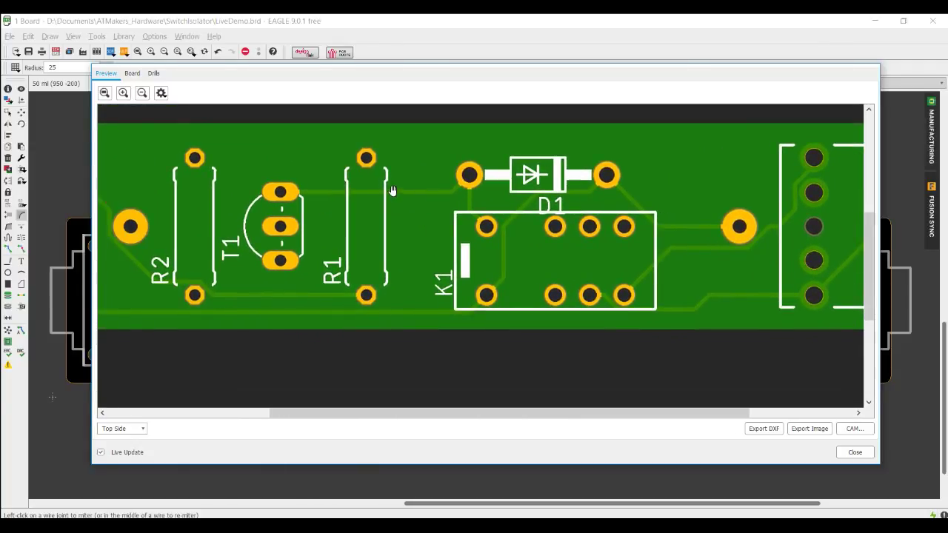
left_click_drag(322, 194, 505, 206)
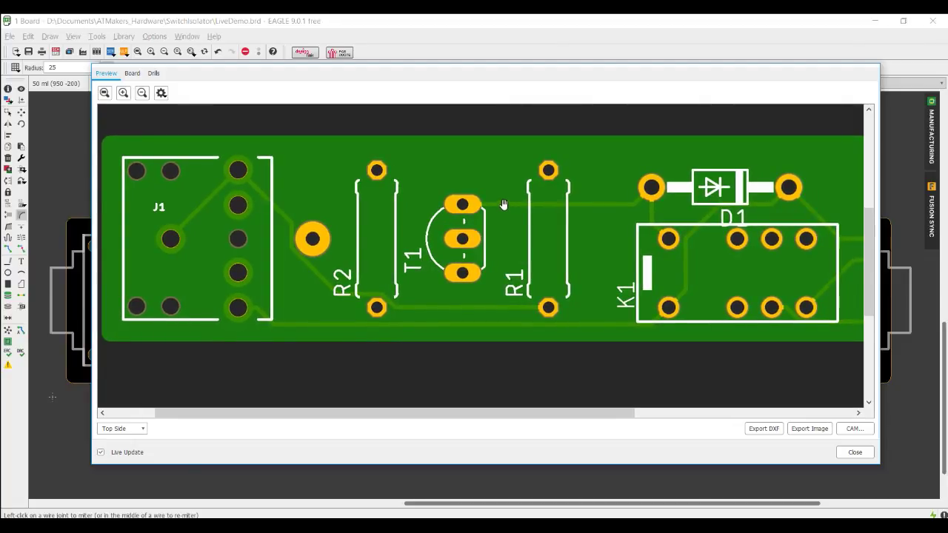
scroll(516, 208, "down", 1)
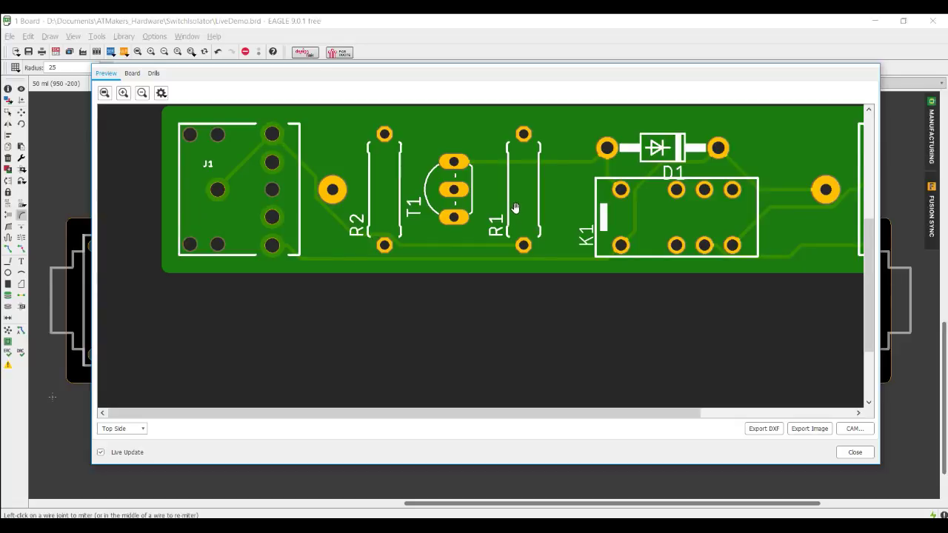
left_click(855, 451)
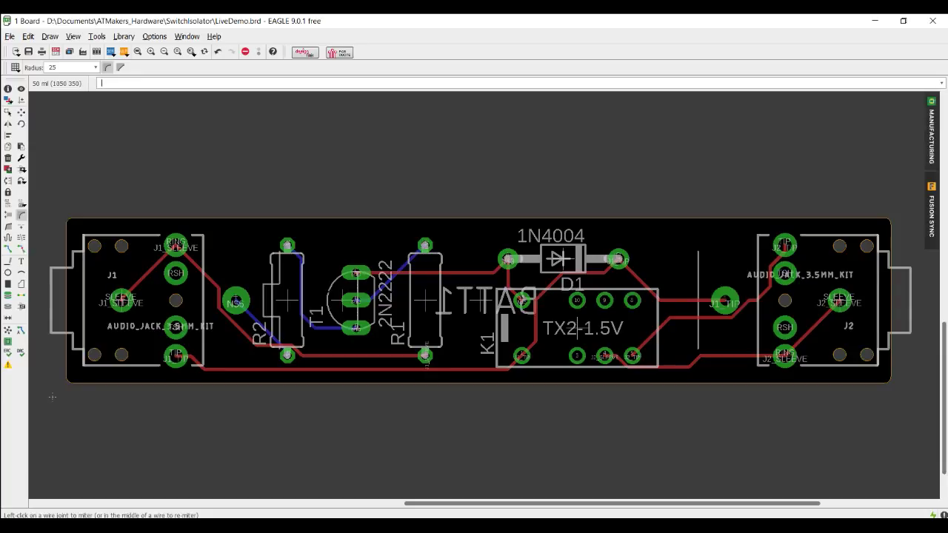
Rip up the J1_SLEEVE trace that runs from J1's RING pad to R1's lower pad
left_click(22, 146)
type("ripup")
key("Return")
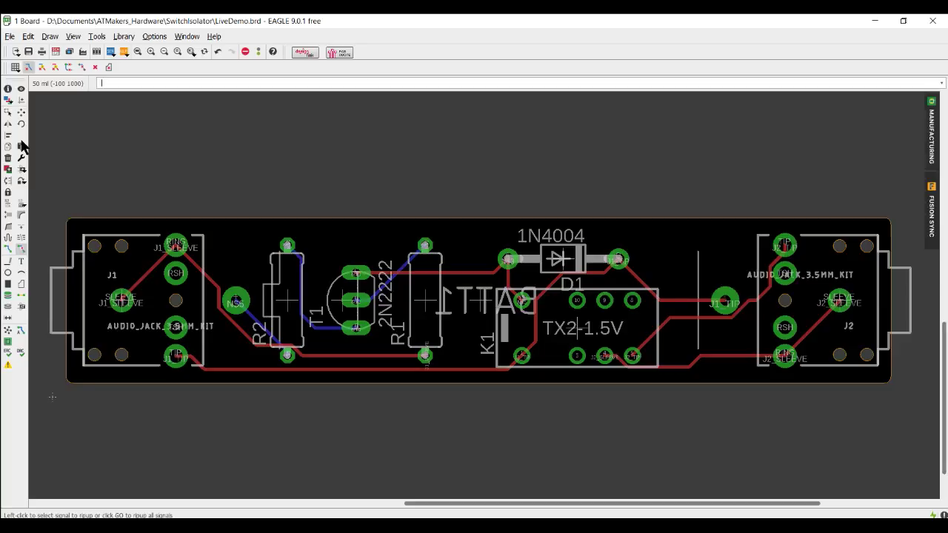
left_click(43, 67)
left_click(218, 287)
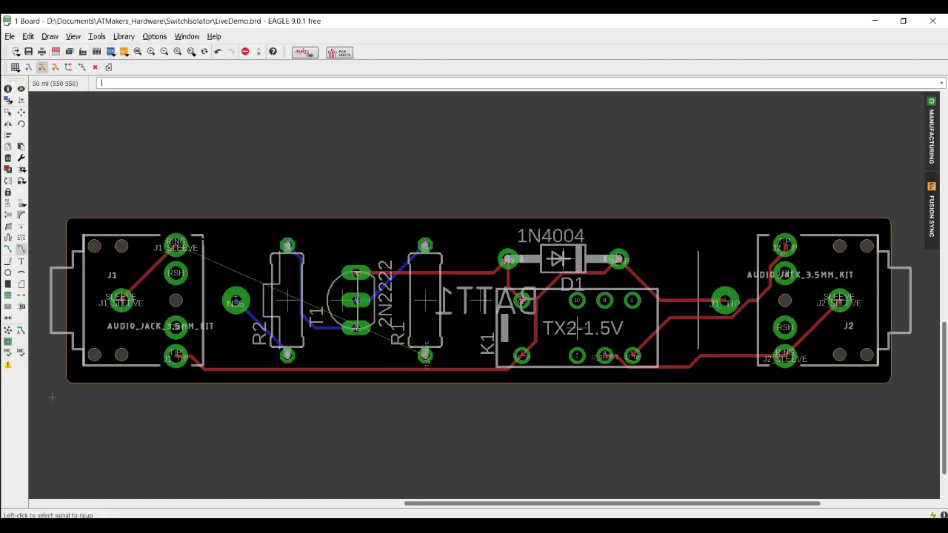
scroll(202, 239, "up", 2)
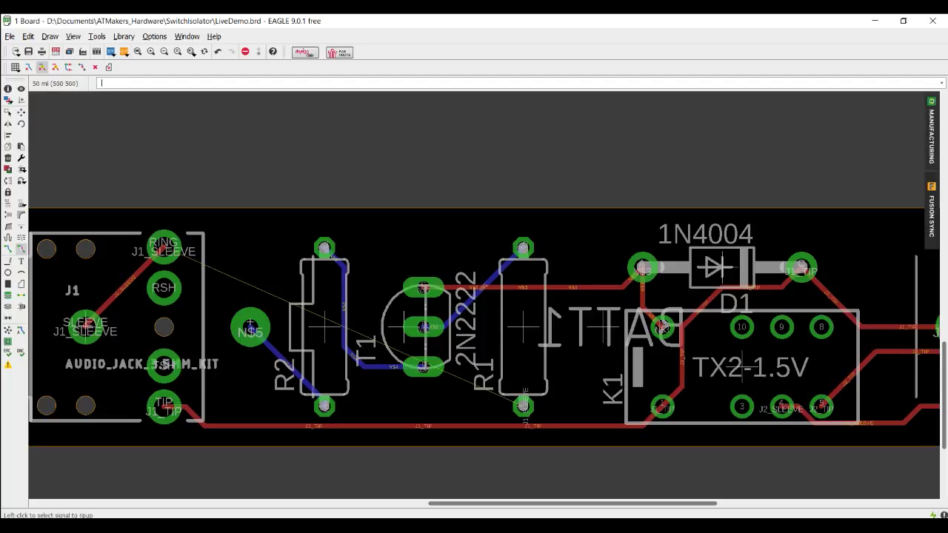
type("route")
key("Return")
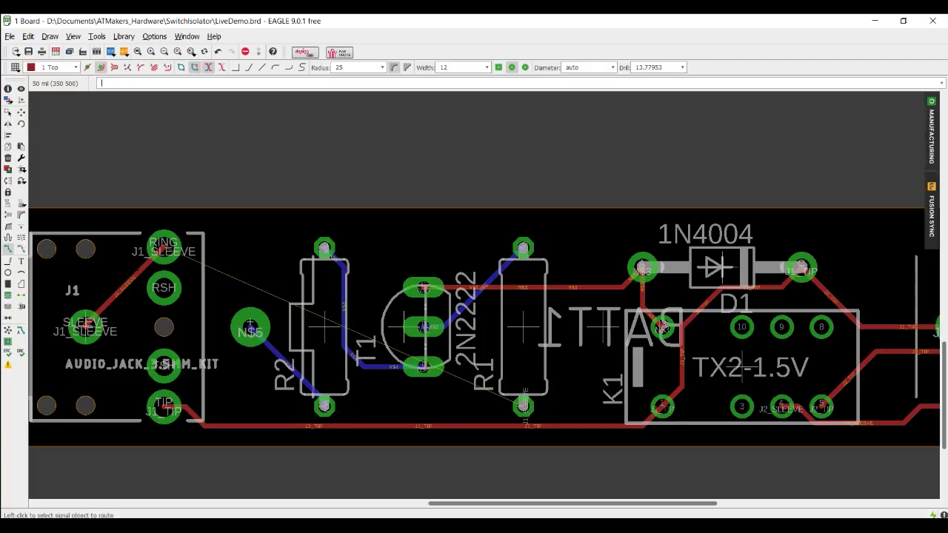
left_click(157, 254)
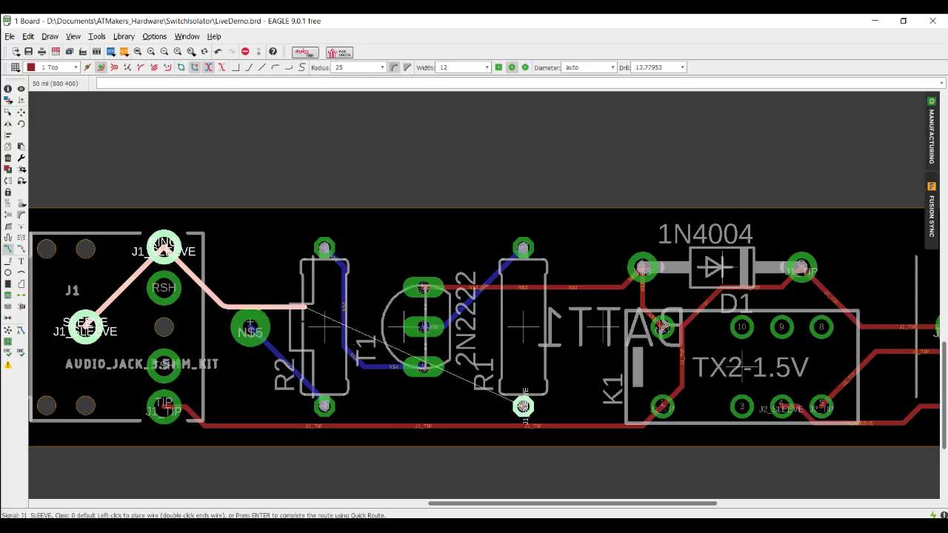
left_click(100, 68)
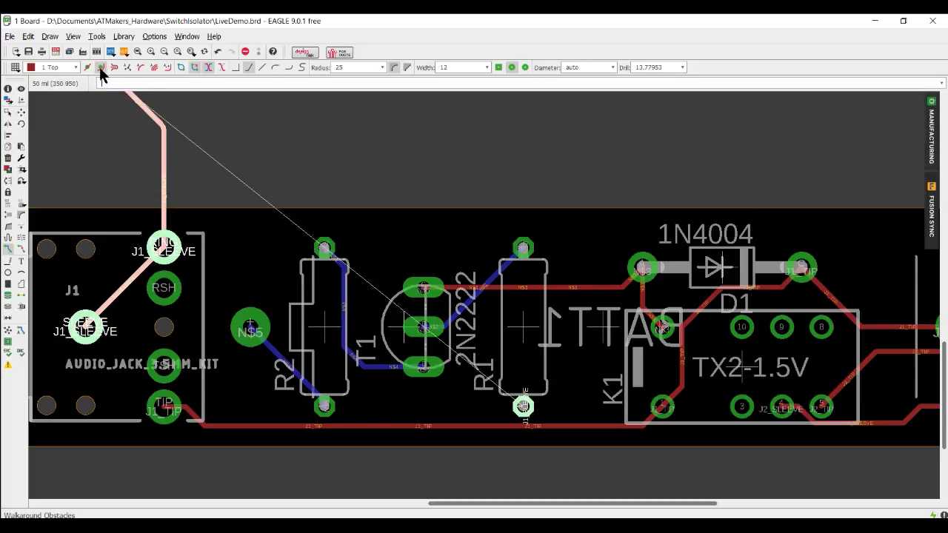
key("Return")
key("Escape")
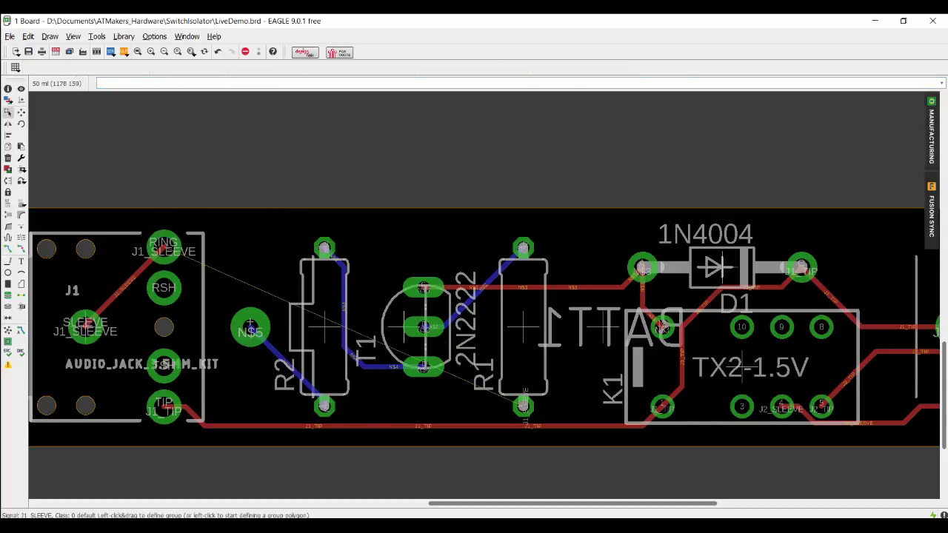
right_click(174, 247)
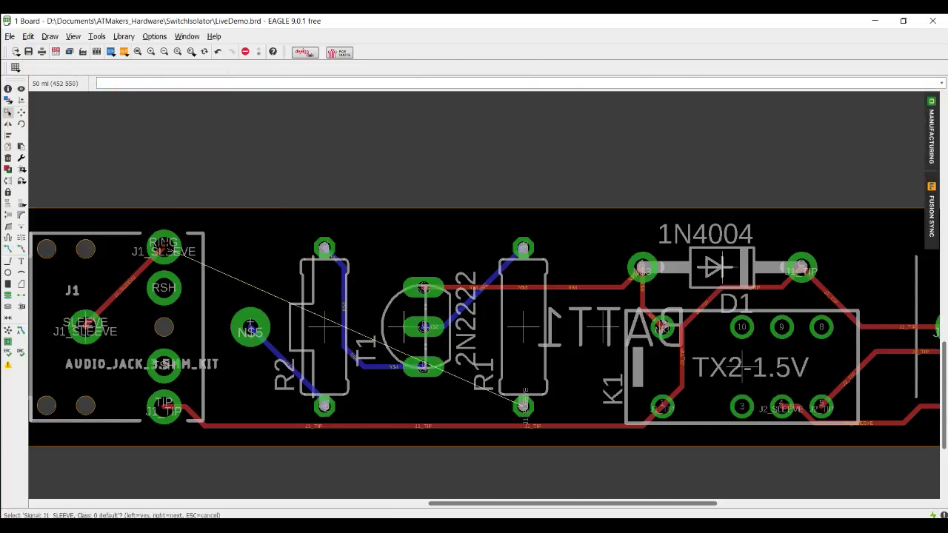
left_click(21, 112)
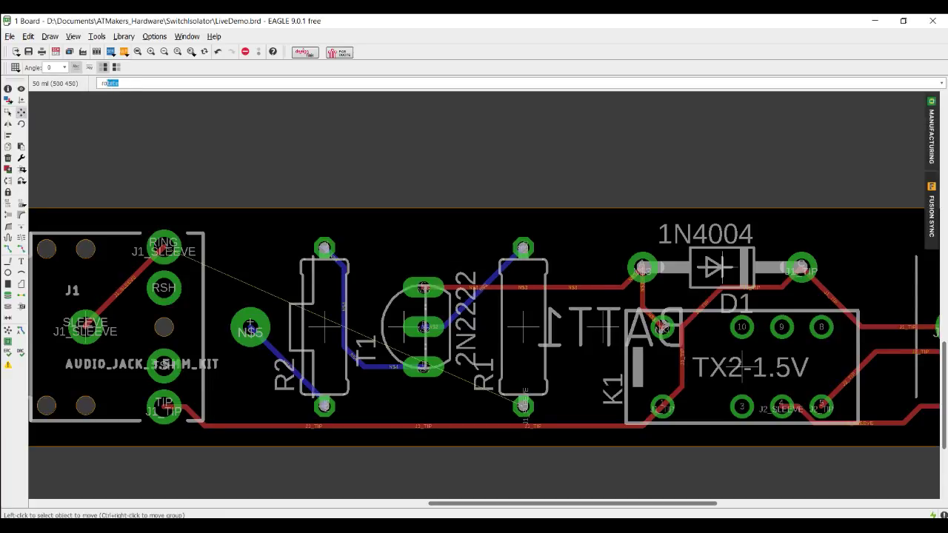
Try routing J1_SLEEVE from J1's RING pad at 12 mil, using vias beside R2 to switch to the bottom layer and back to top
left_click(8, 249)
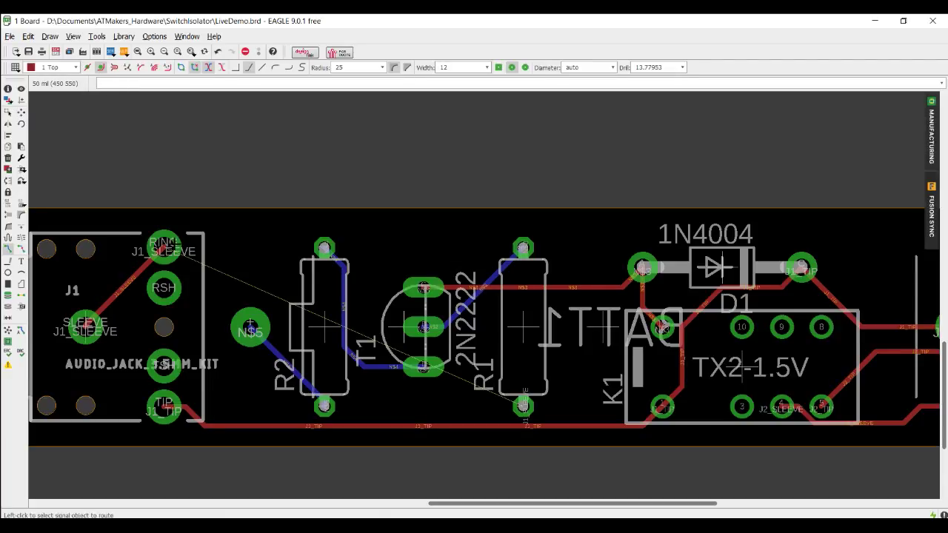
left_click(175, 244)
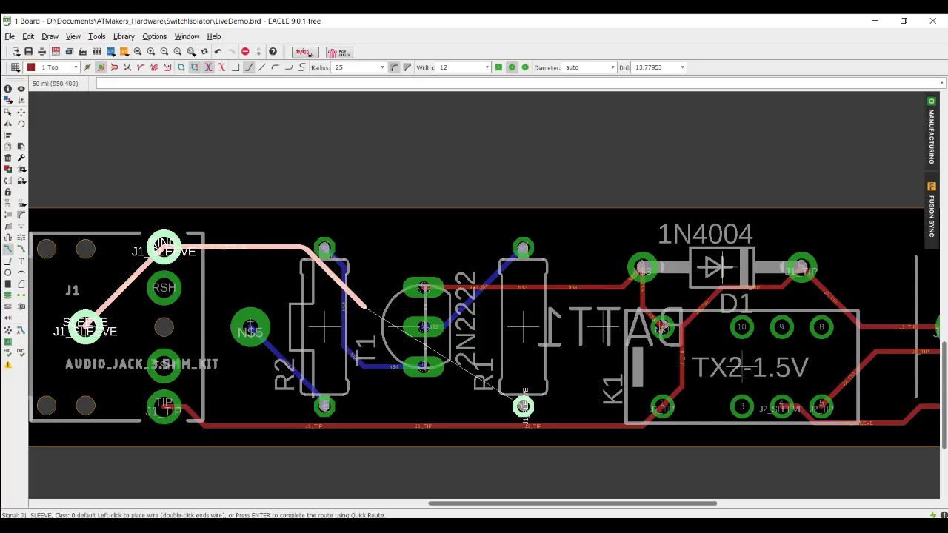
scroll(343, 288, "up", 4)
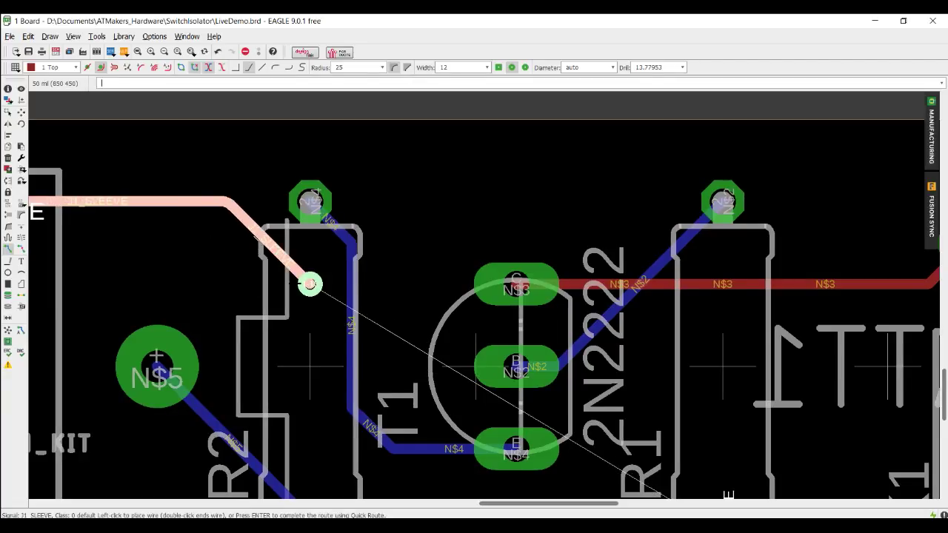
middle_click(309, 283)
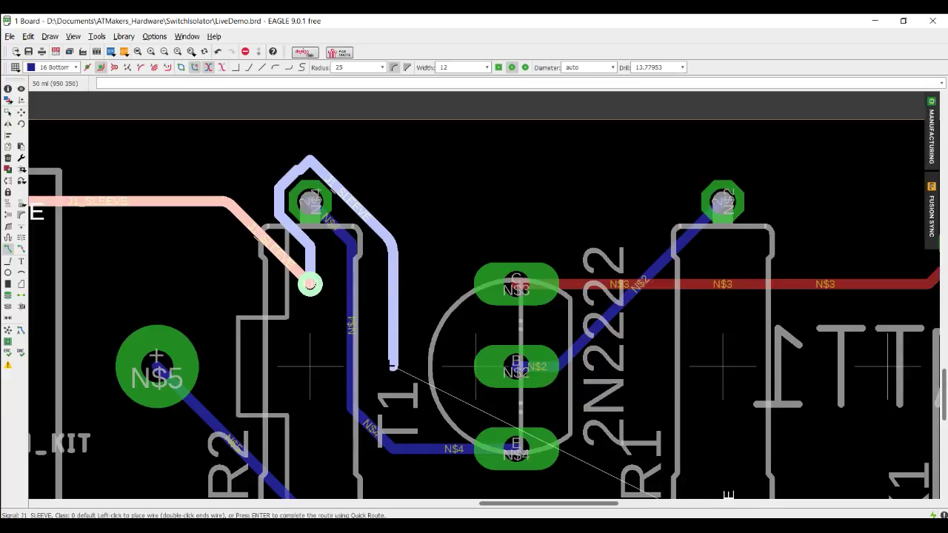
middle_click(391, 366)
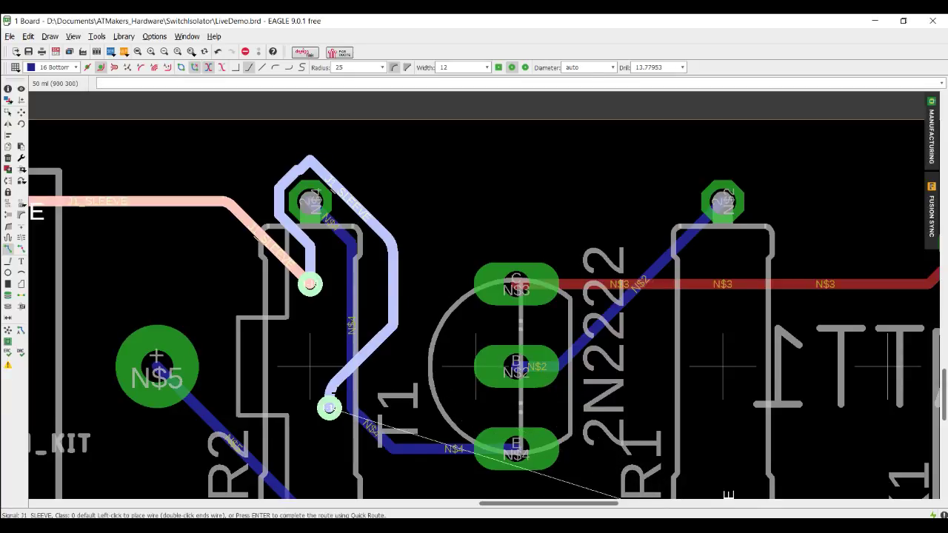
left_click(393, 366)
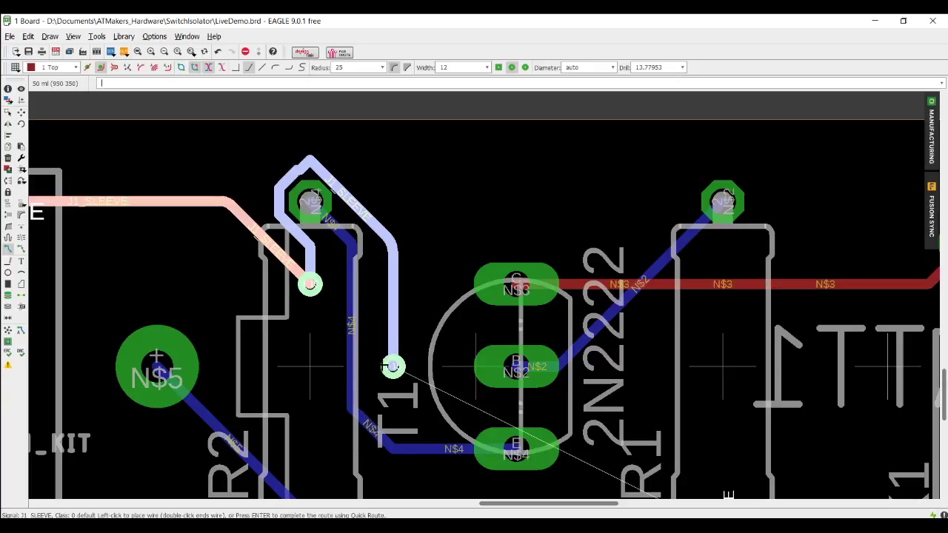
left_click(309, 408)
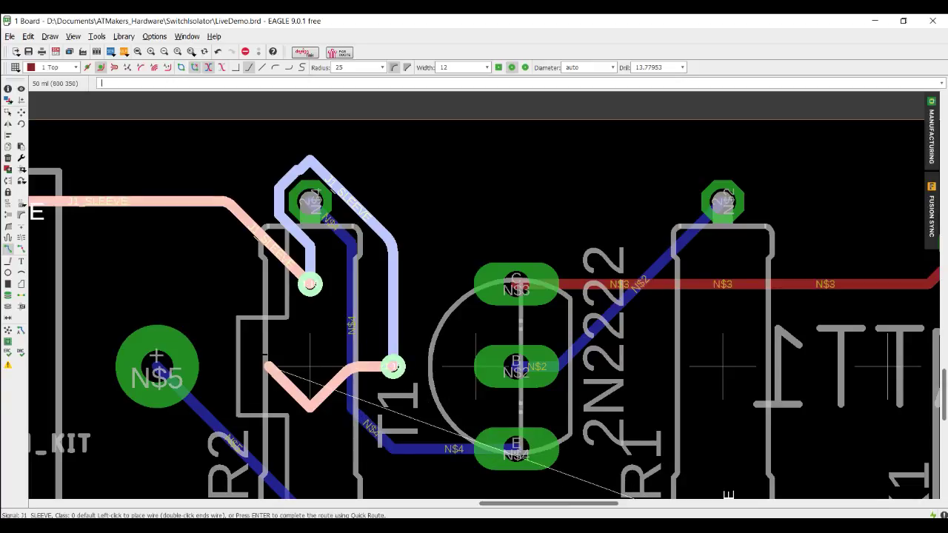
left_click(272, 368)
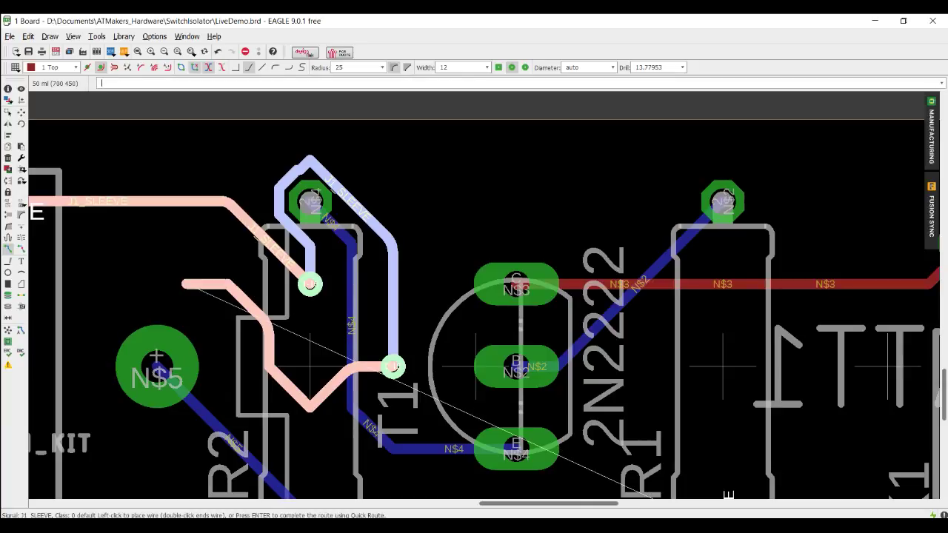
key("Escape")
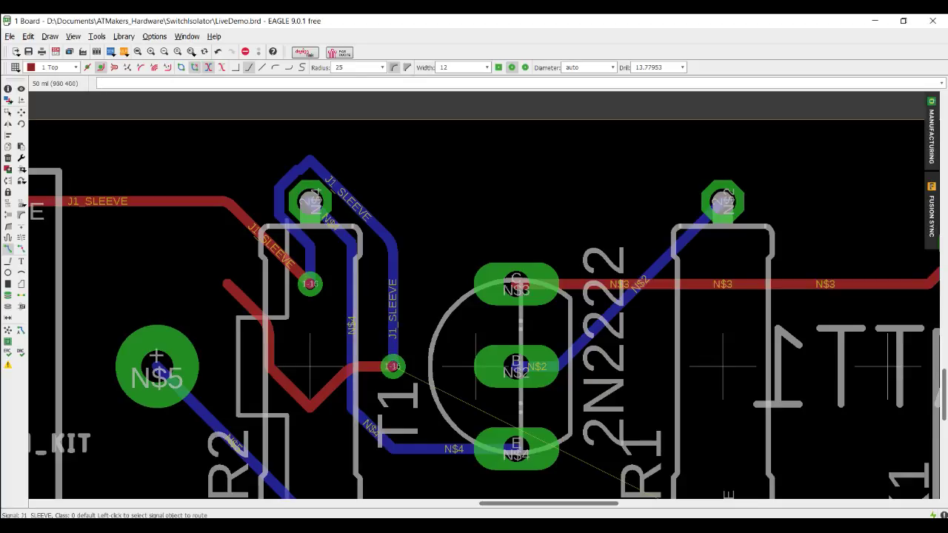
Undo the trial J1_SLEEVE routing with its vias and the rip-up of the original trace
key("ctrl+z")
key("ctrl+z")
key("ctrl+z")
key("ctrl+z")
key("ctrl+z")
key("ctrl+z")
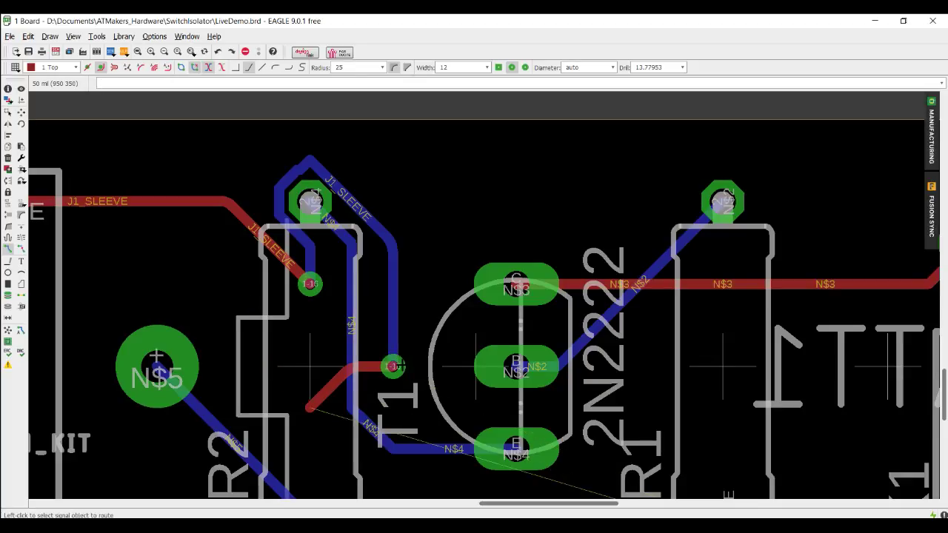
key("ctrl+z")
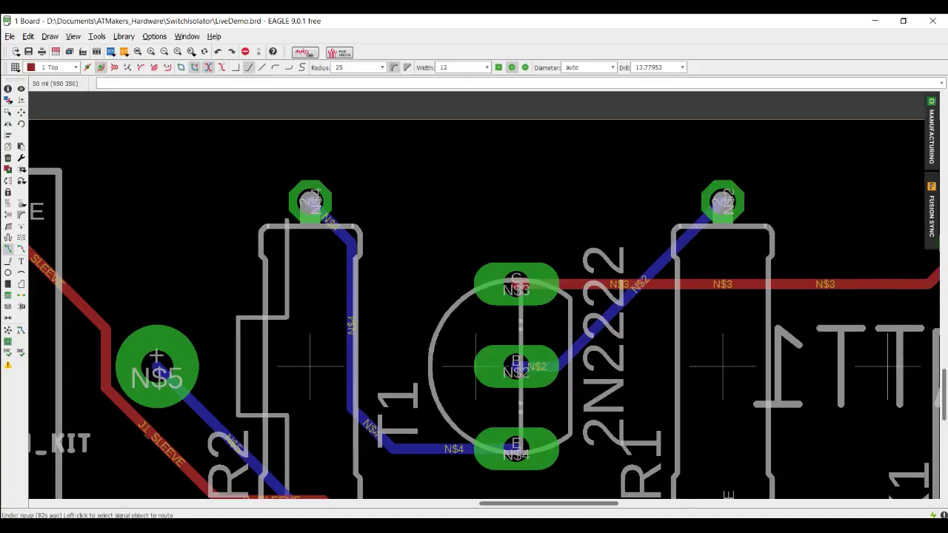
Bring the whole board back into view and reopen its manufacturing preview on the top side
scroll(257, 354, "down", 2)
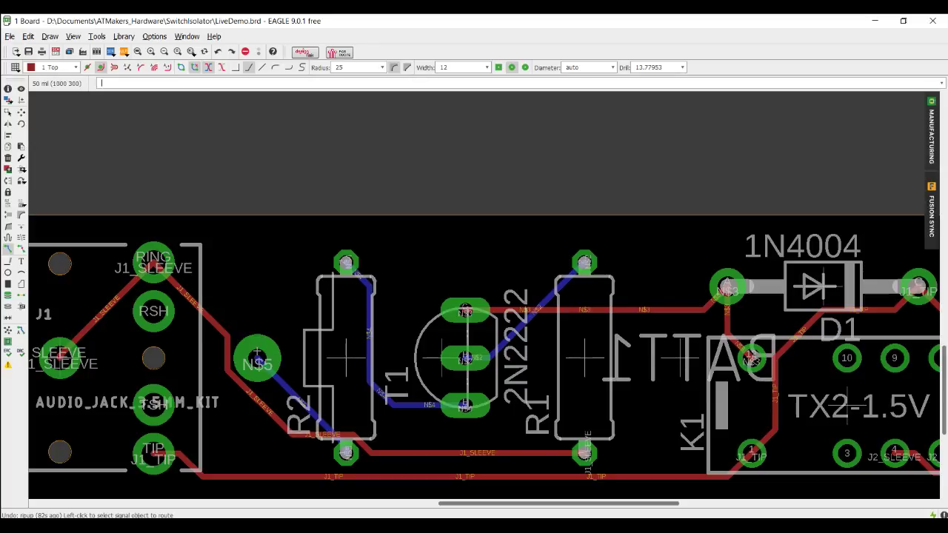
scroll(257, 354, "down", 4)
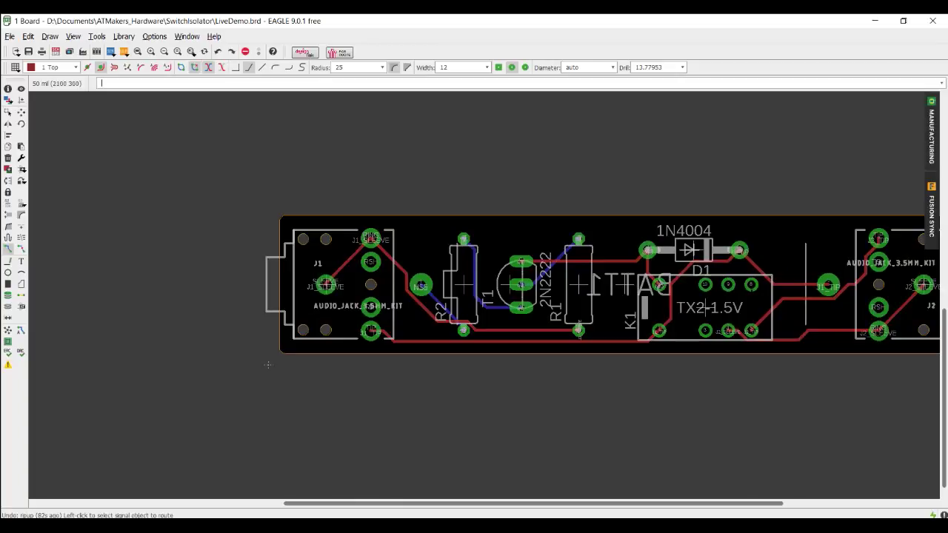
middle_click_drag(268, 365, 165, 367)
scroll(69, 382, "up", 1)
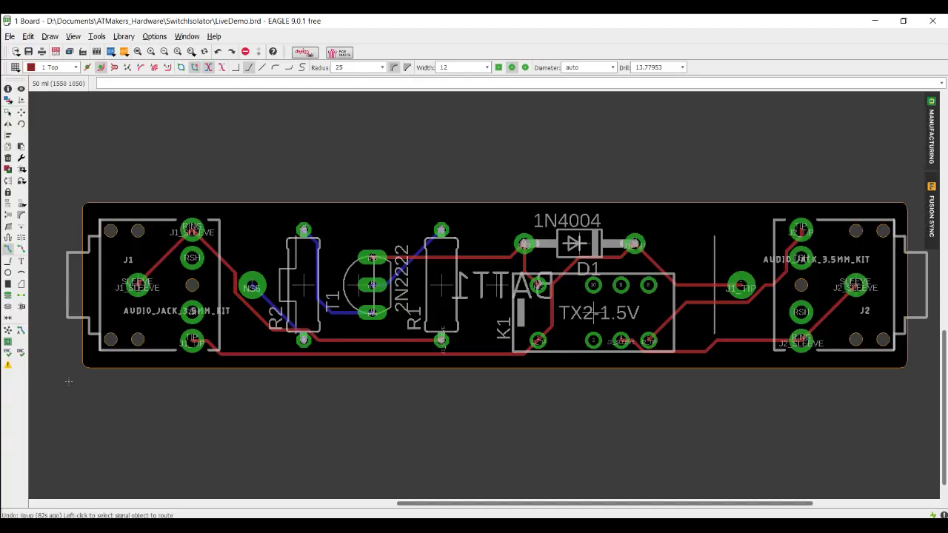
left_click(932, 135)
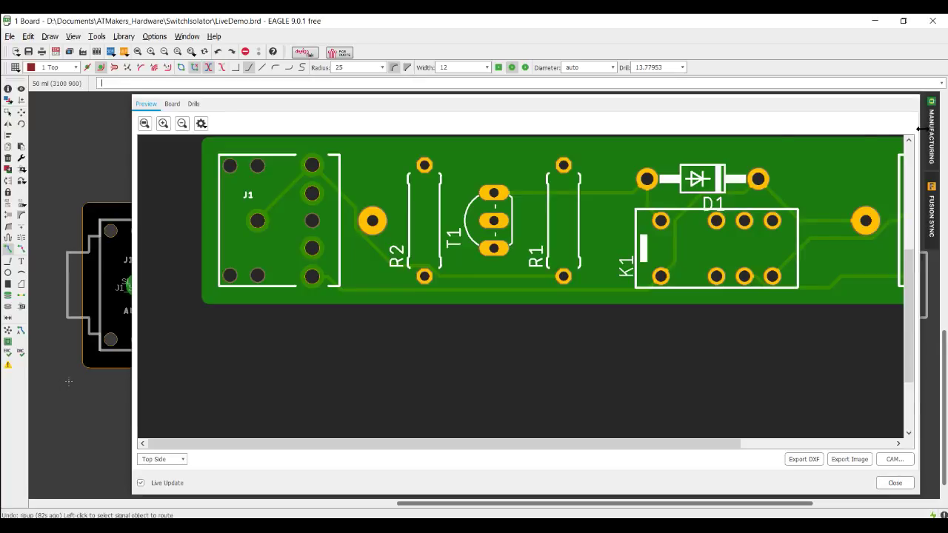
Shift the manufacturing preview to inspect more of the board's top side, and close the preview
left_click_drag(667, 203, 606, 226)
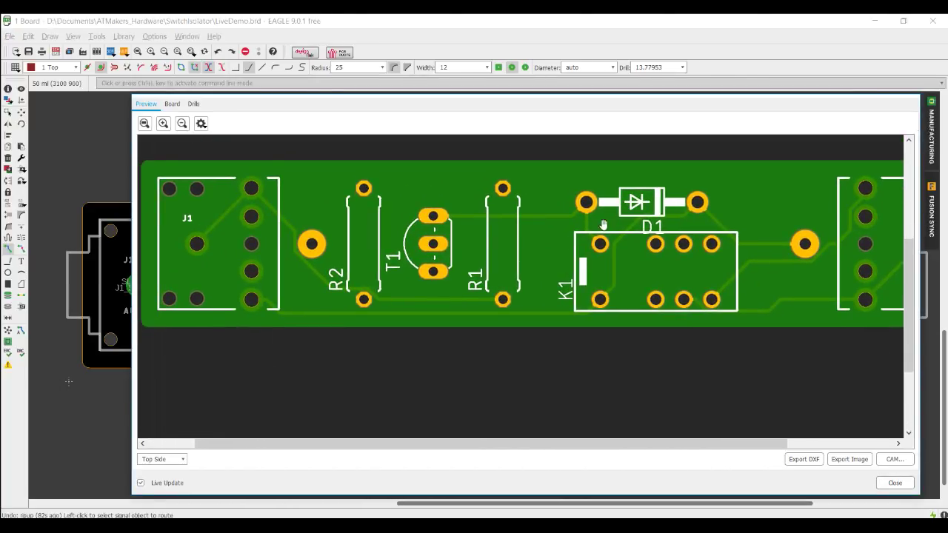
left_click(899, 485)
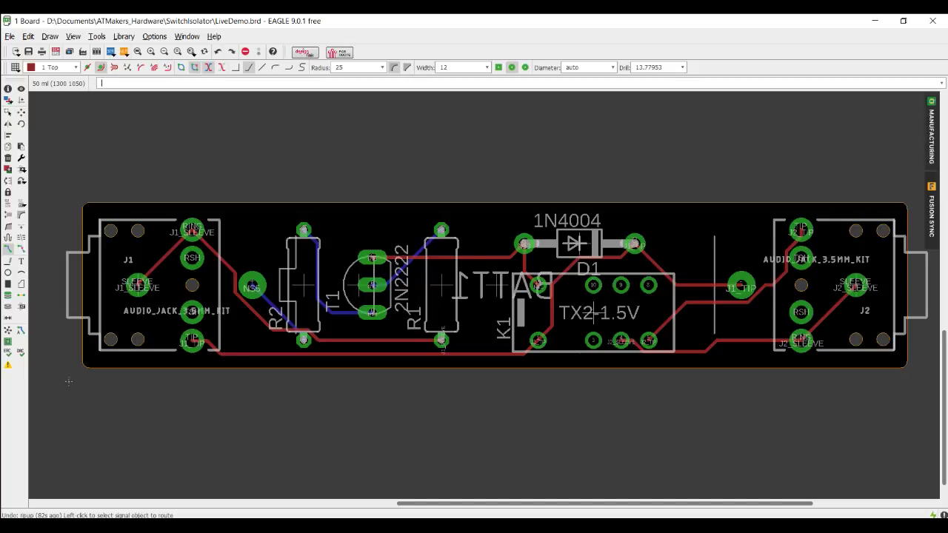
Switch to the Facebook group page in the browser to check notifications and messages, and return to the EAGLE board
key("alt+Tab")
key("alt+Tab")
key("alt+Tab")
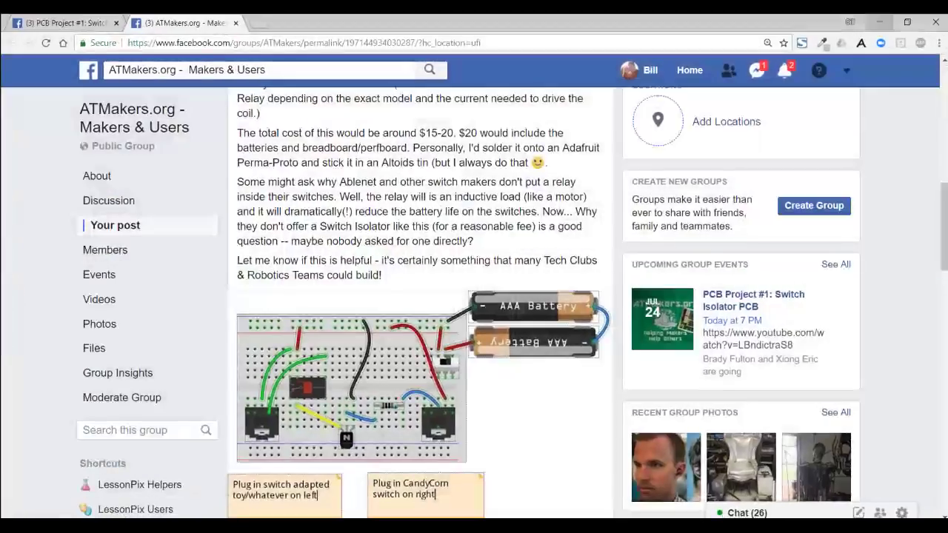
left_click(782, 71)
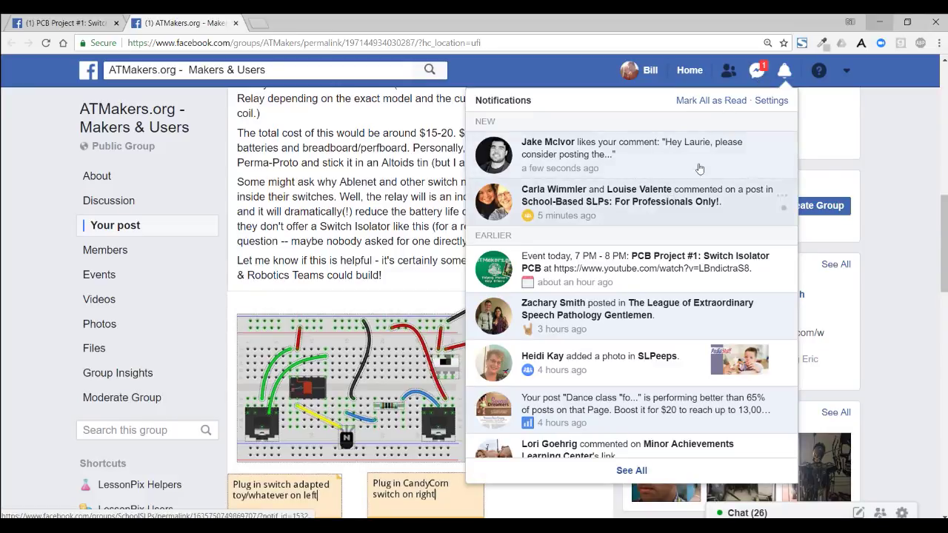
left_click(758, 72)
left_click(760, 72)
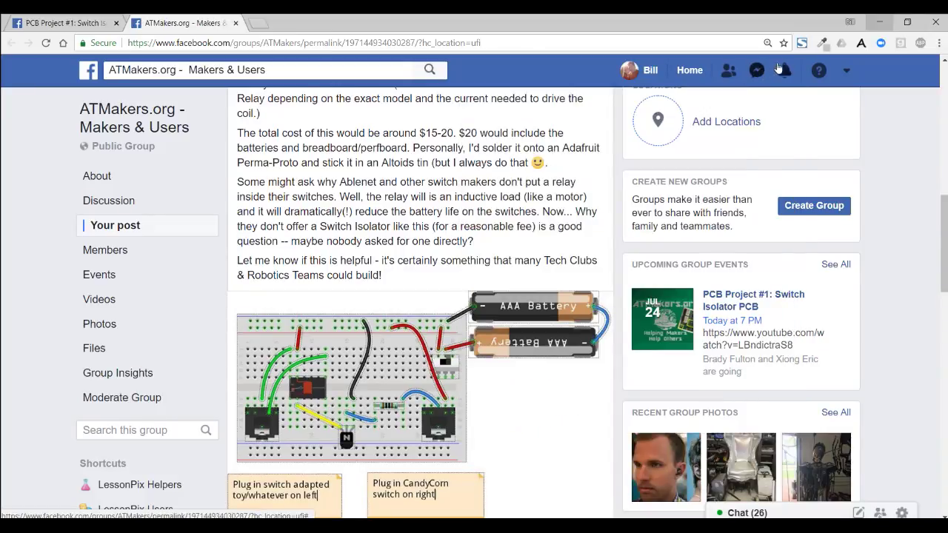
left_click(934, 21)
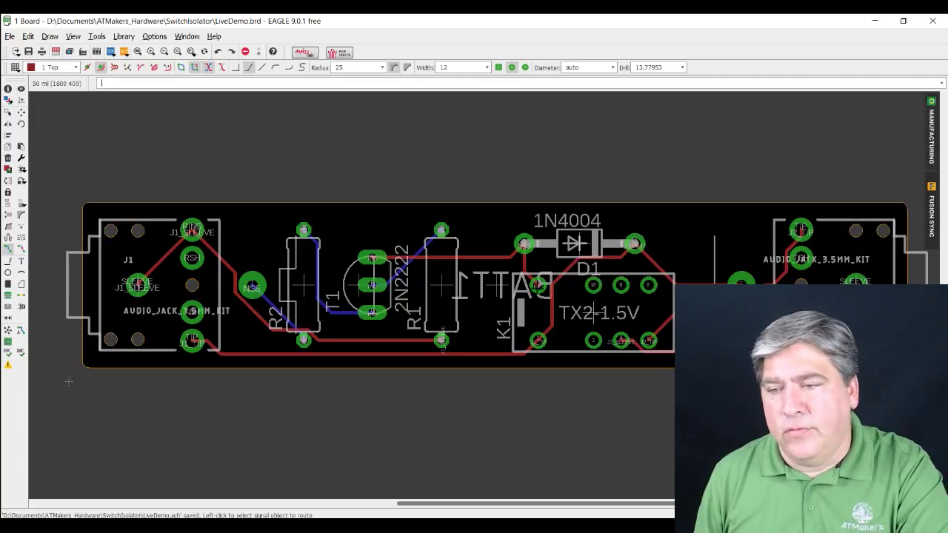
Reopen the manufacturing preview and examine the board dimensions and component statistics among its board properties
left_click(932, 137)
left_click_drag(762, 100, 708, 92)
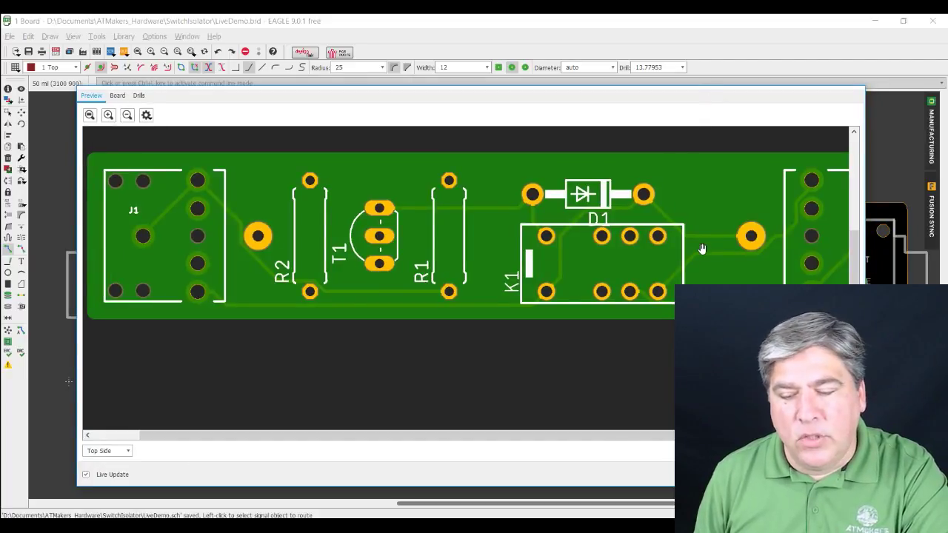
left_click(116, 96)
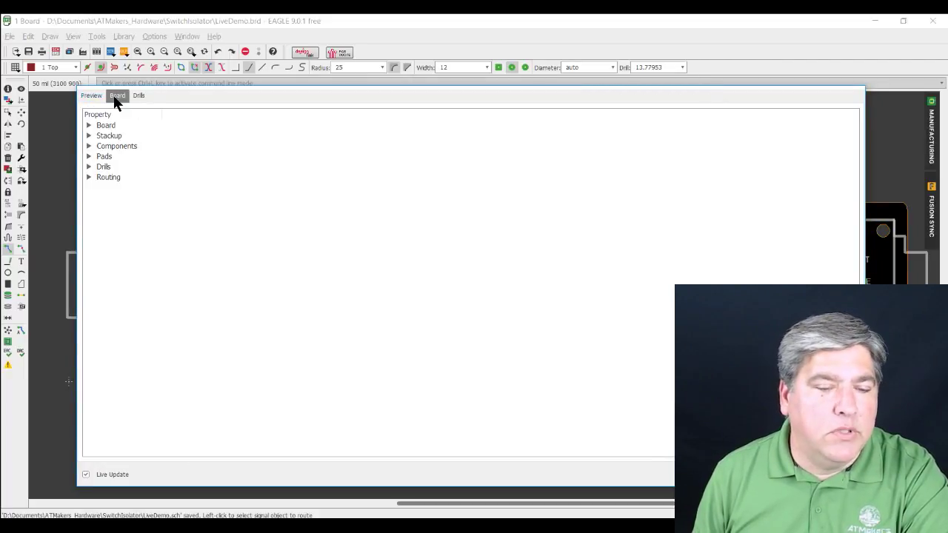
left_click(89, 124)
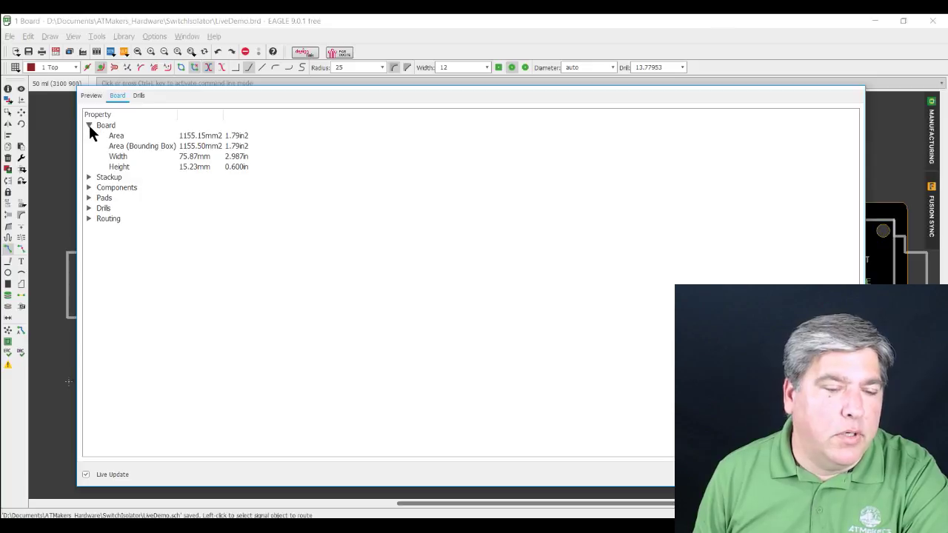
left_click(89, 187)
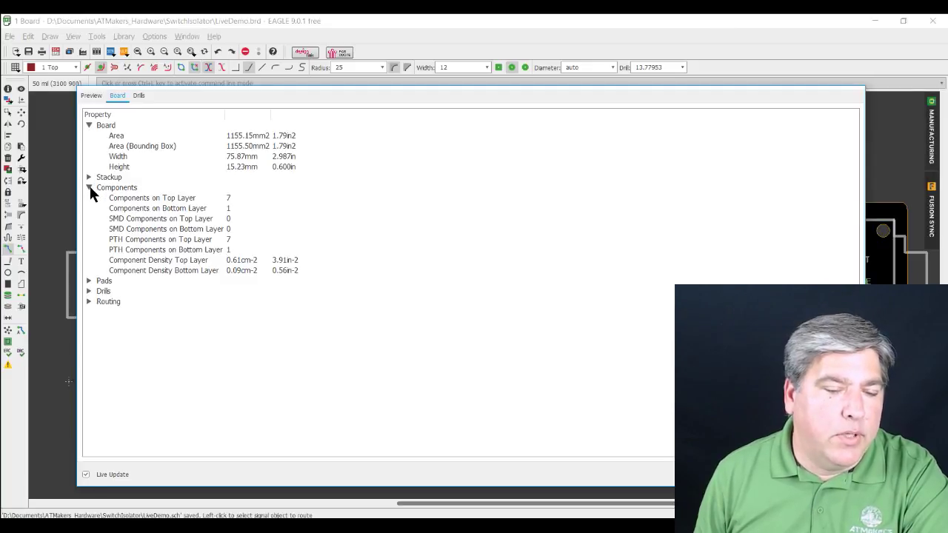
left_click(89, 187)
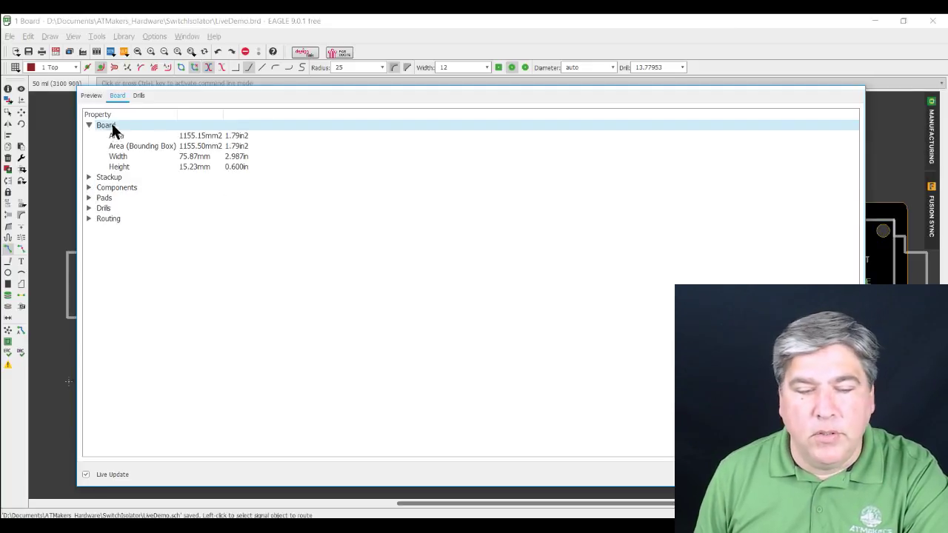
Review the board's drill sizes and board properties, and return to the rendered preview
left_click(139, 96)
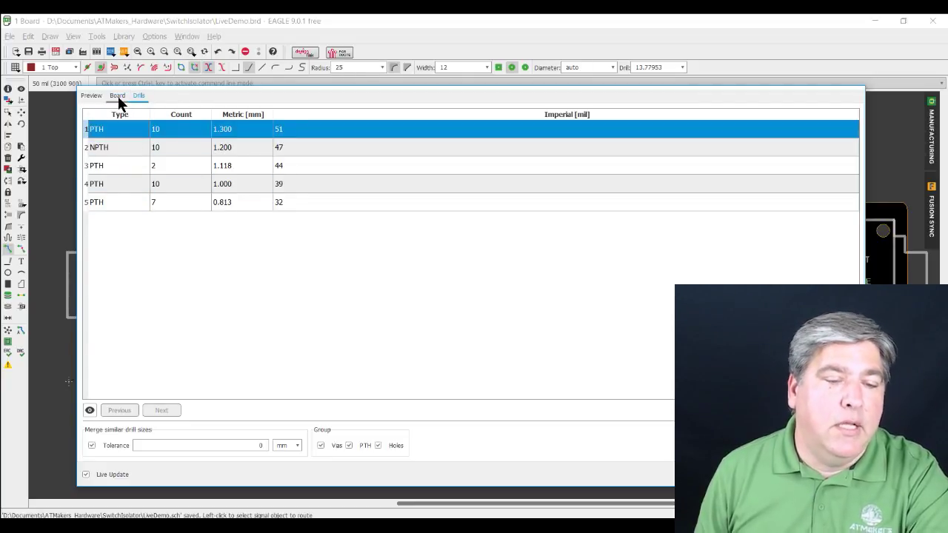
left_click(117, 97)
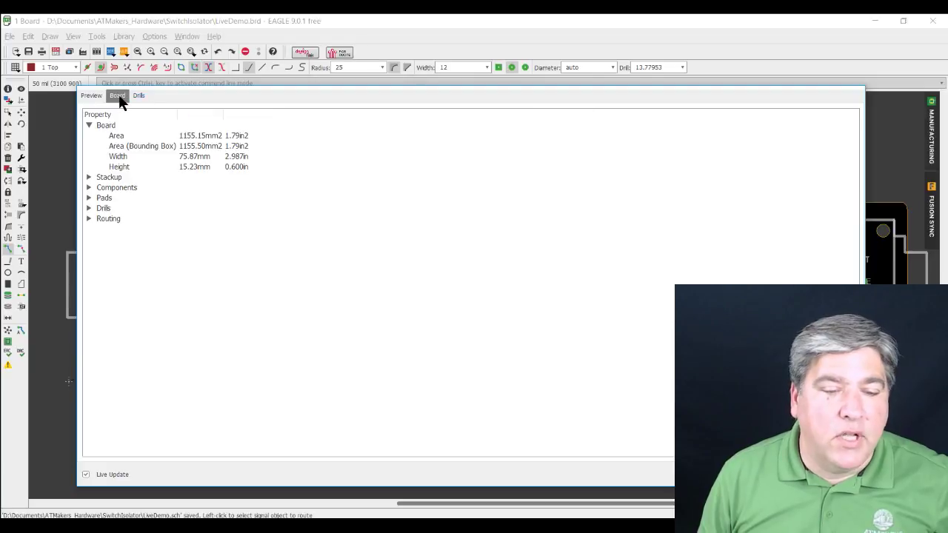
left_click(93, 95)
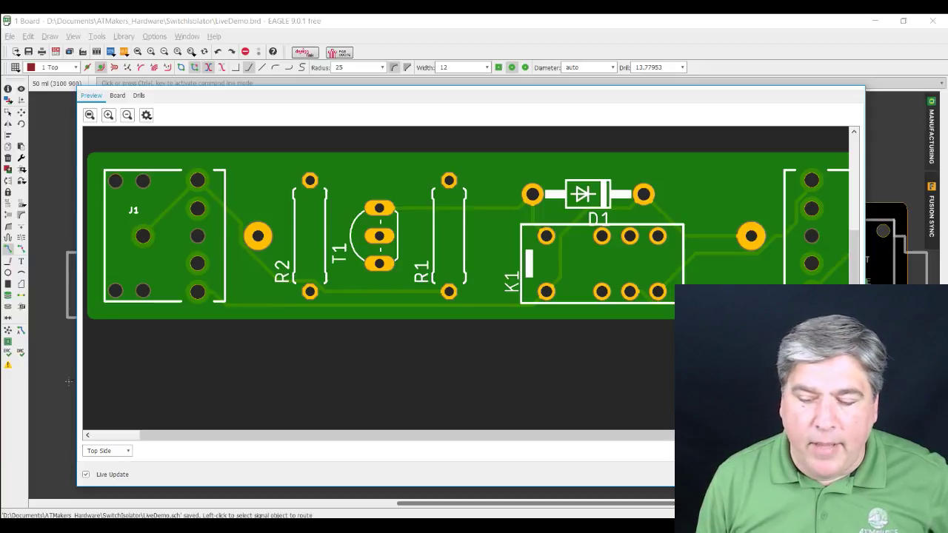
Open the CAM Processor and review the Gerber outputs from bottom copper and profile through soldermask, solderpaste and silkscreen
left_click(68, 382)
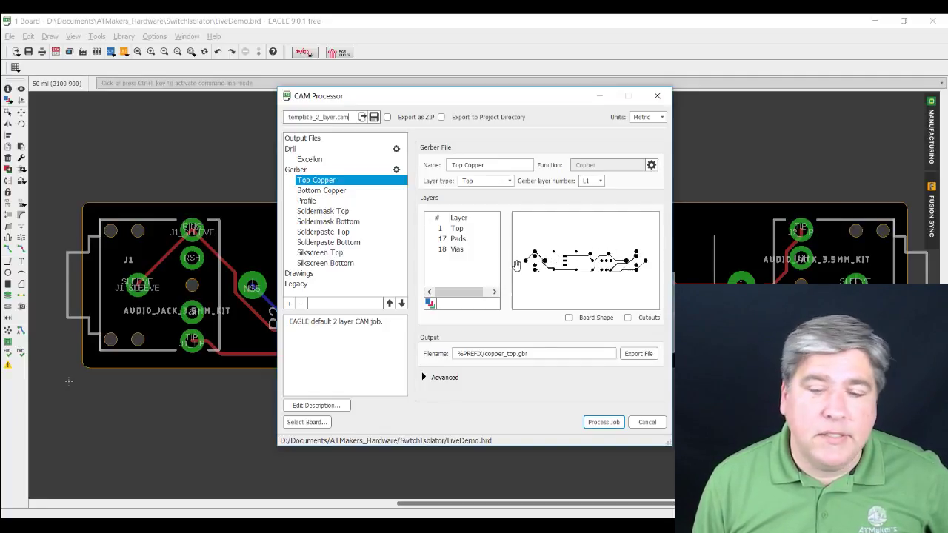
left_click(348, 191)
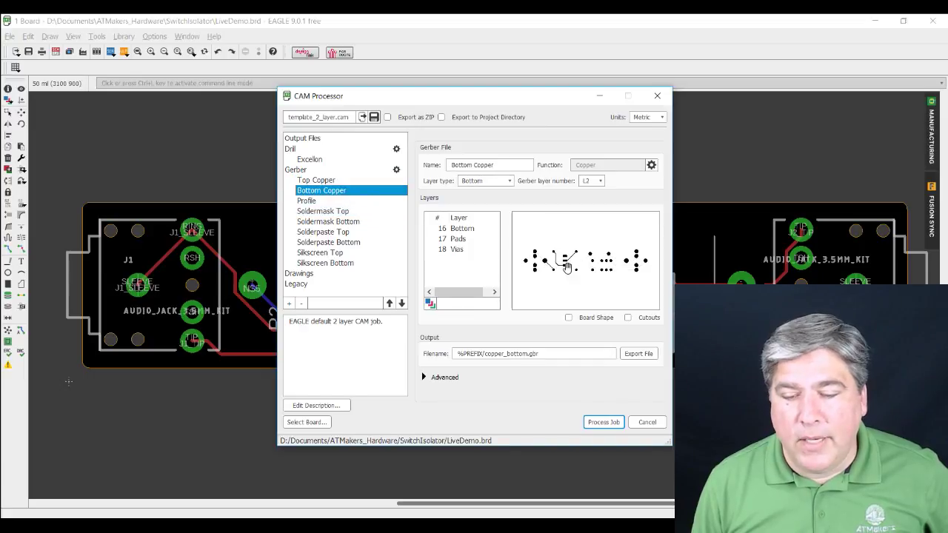
left_click(331, 202)
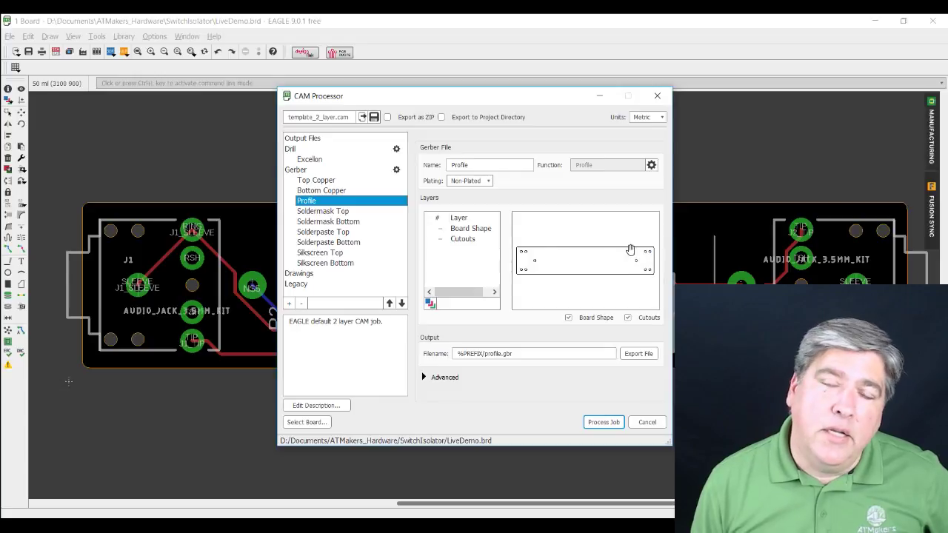
left_click(337, 213)
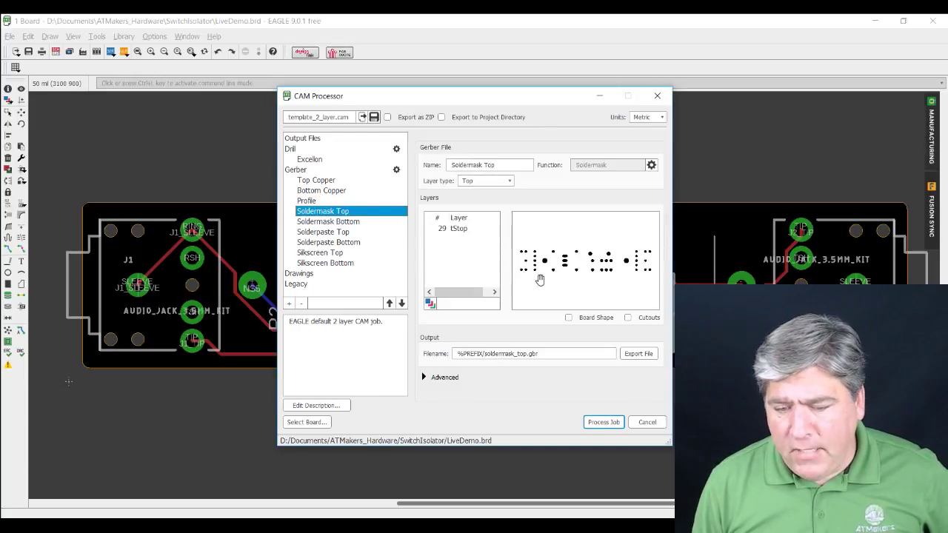
left_click(342, 220)
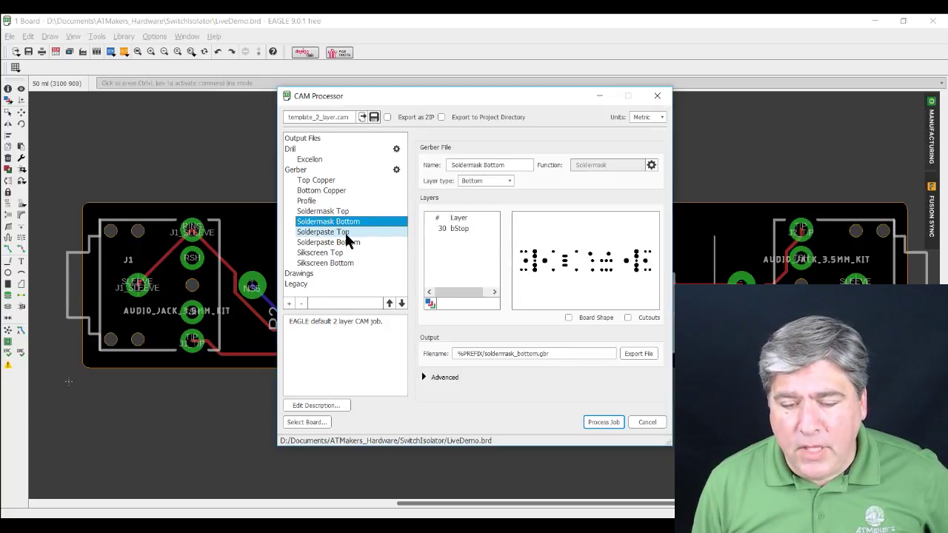
left_click(340, 233)
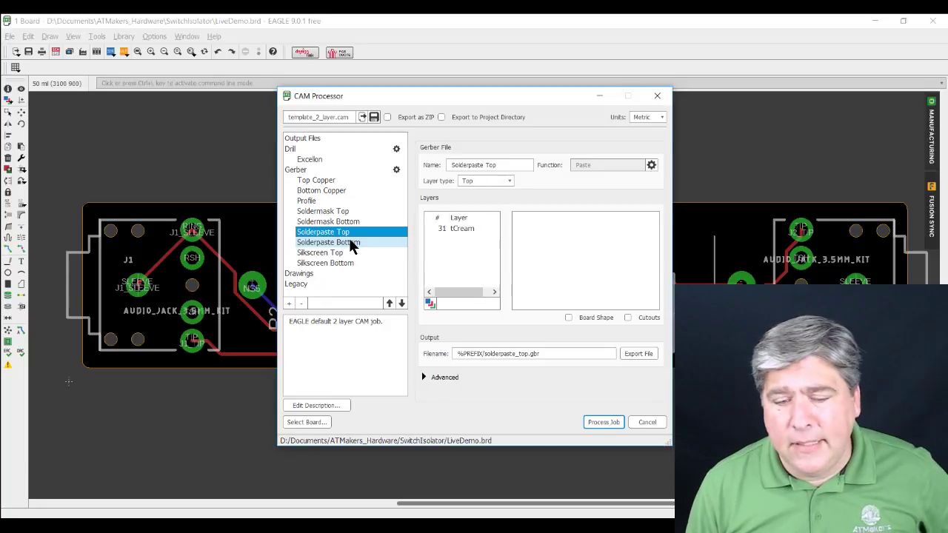
left_click(349, 242)
left_click(345, 253)
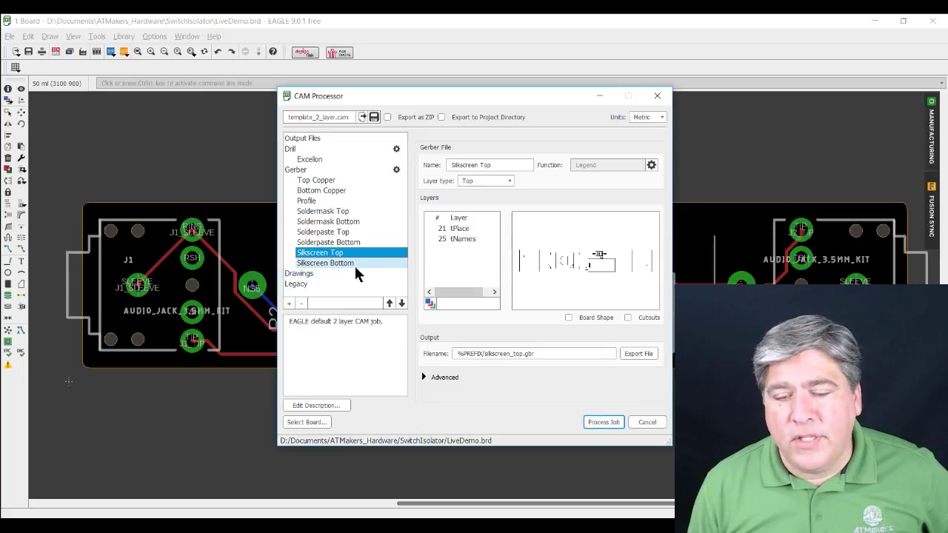
left_click(354, 264)
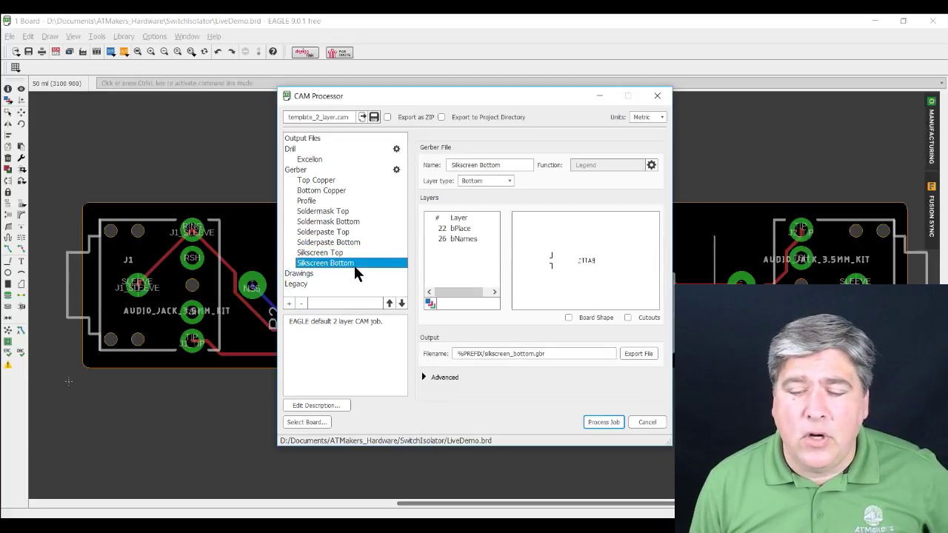
Go back through the Gerber outputs from top silkscreen up to top copper, checking each layer image
left_click(355, 253)
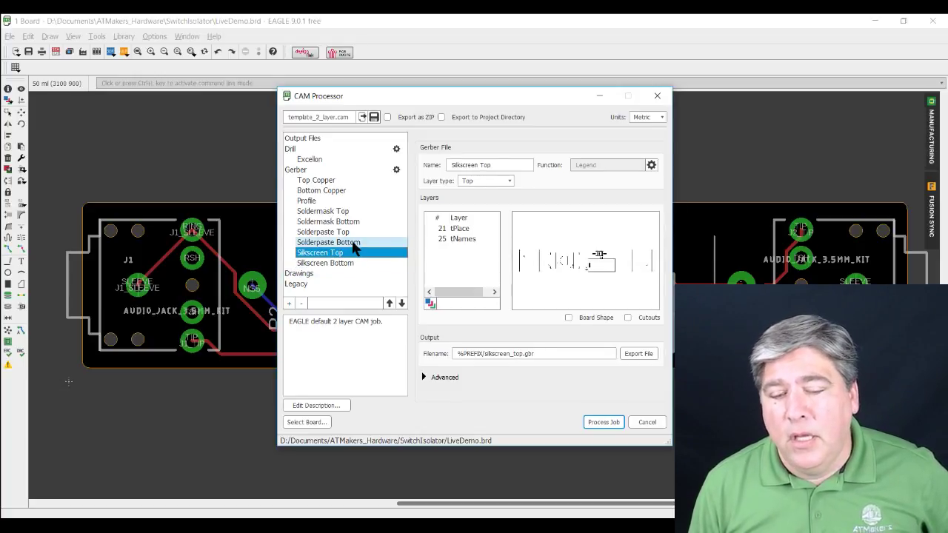
left_click(354, 242)
left_click(351, 231)
left_click(349, 221)
left_click(340, 211)
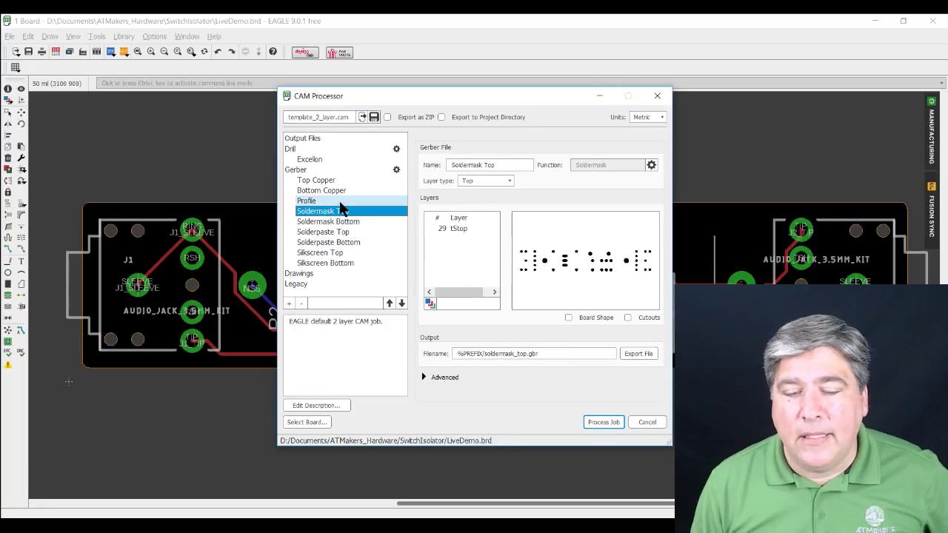
left_click(341, 201)
left_click(341, 191)
left_click(339, 182)
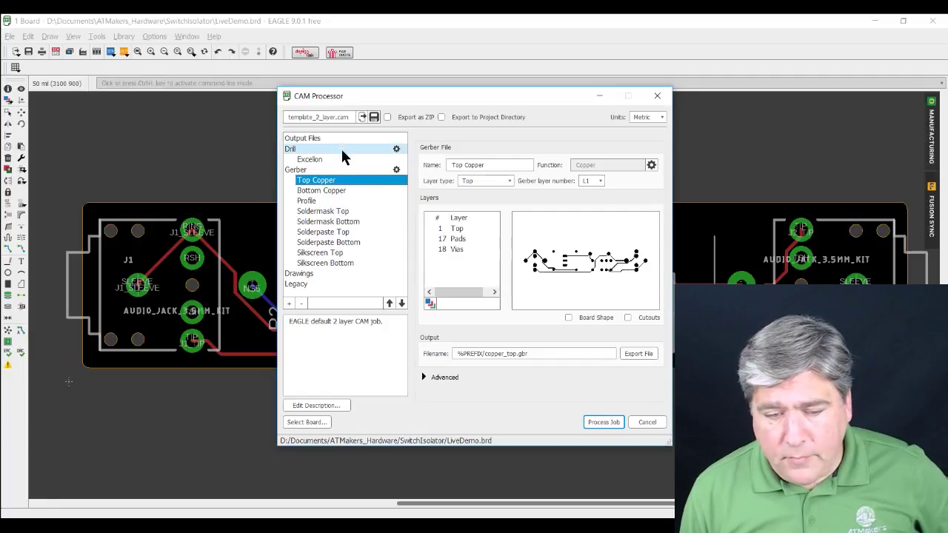
Set the output type for all Gerber files in the CAM job to Gerber RS-274X
left_click(295, 170)
left_click(566, 162)
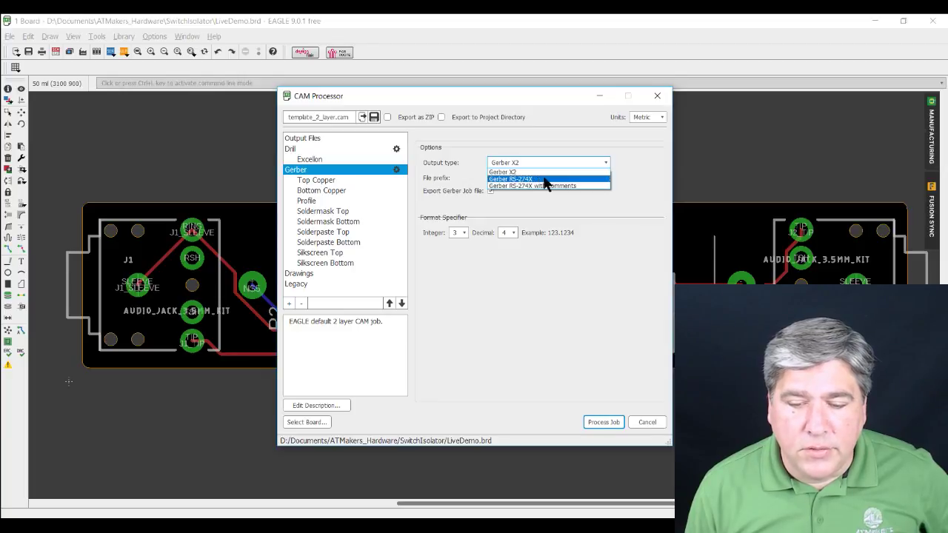
left_click(575, 179)
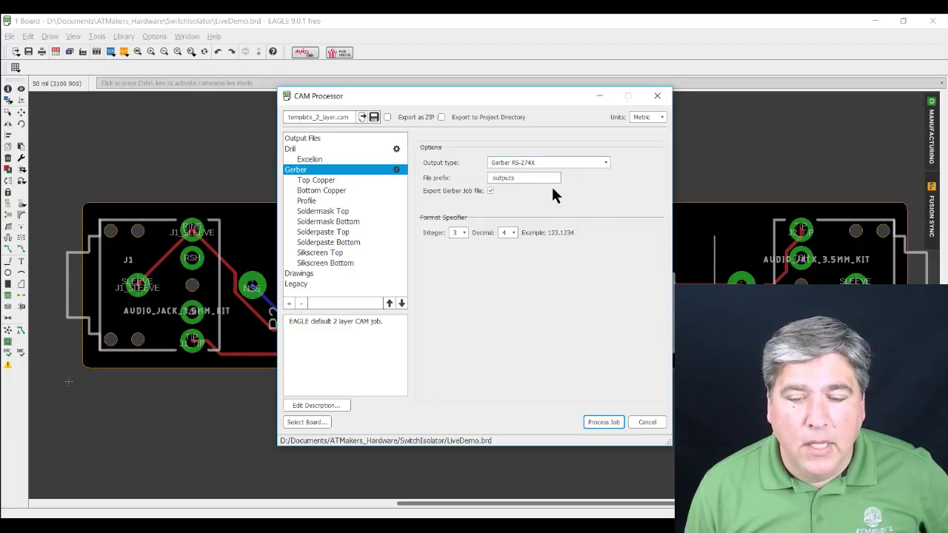
left_click(563, 163)
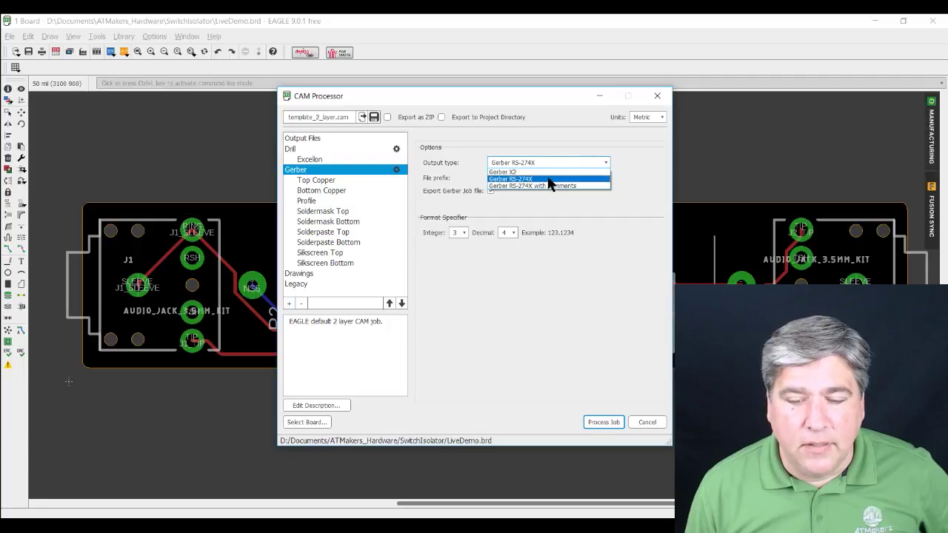
left_click(545, 179)
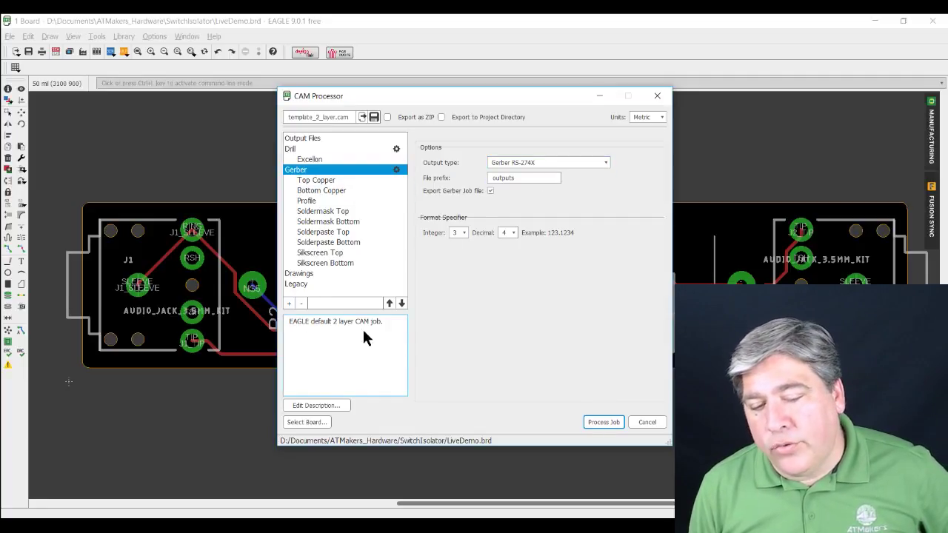
Process the CAM job and try to use a folder named SwitchIsolatorDemo as the output directory
left_click(603, 422)
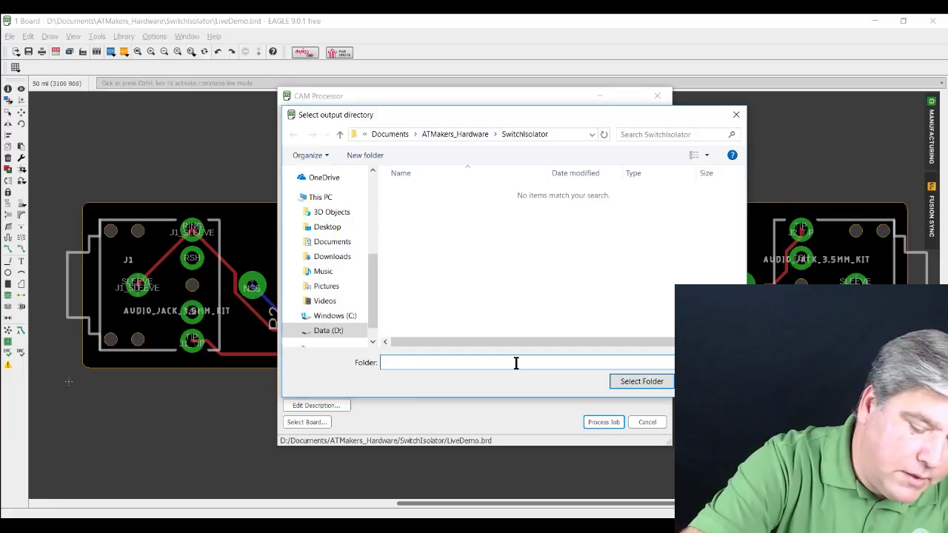
type("SwitchIsolat")
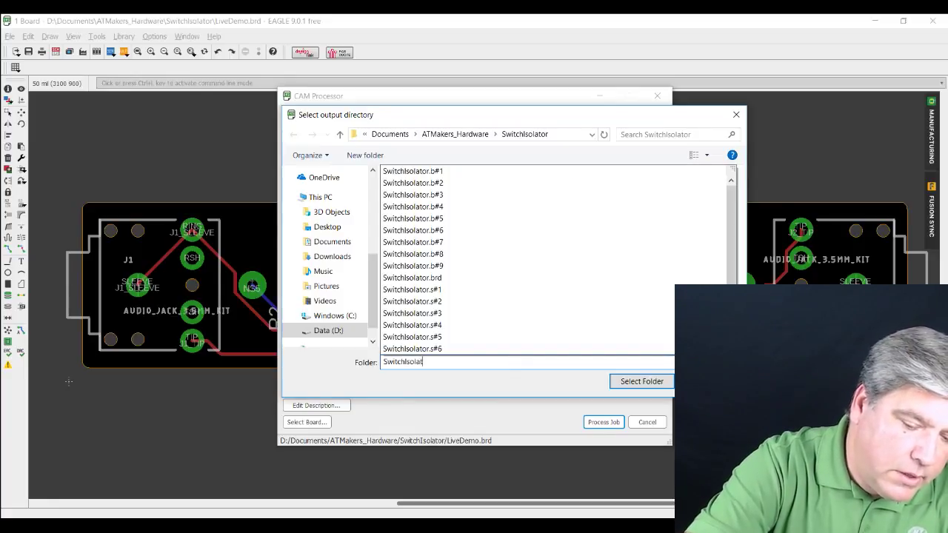
type("orDemo")
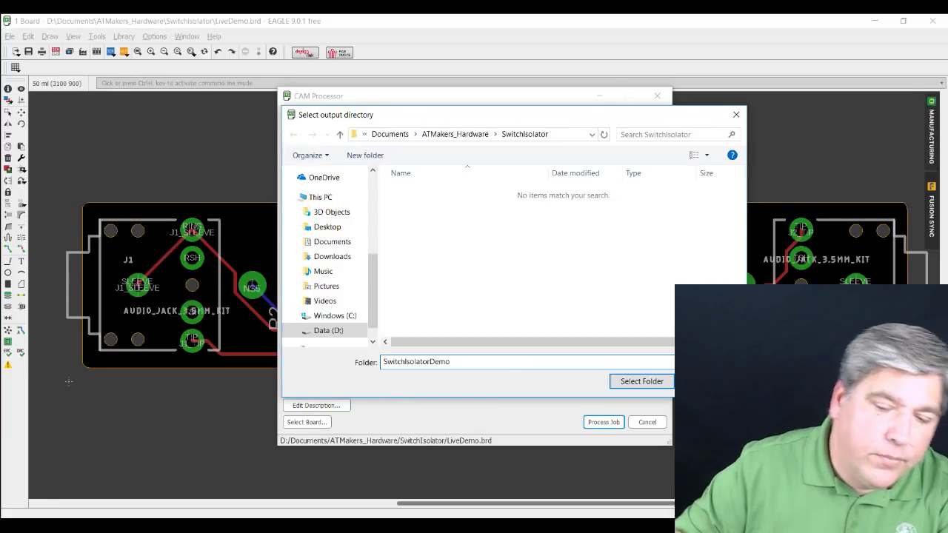
left_click(629, 379)
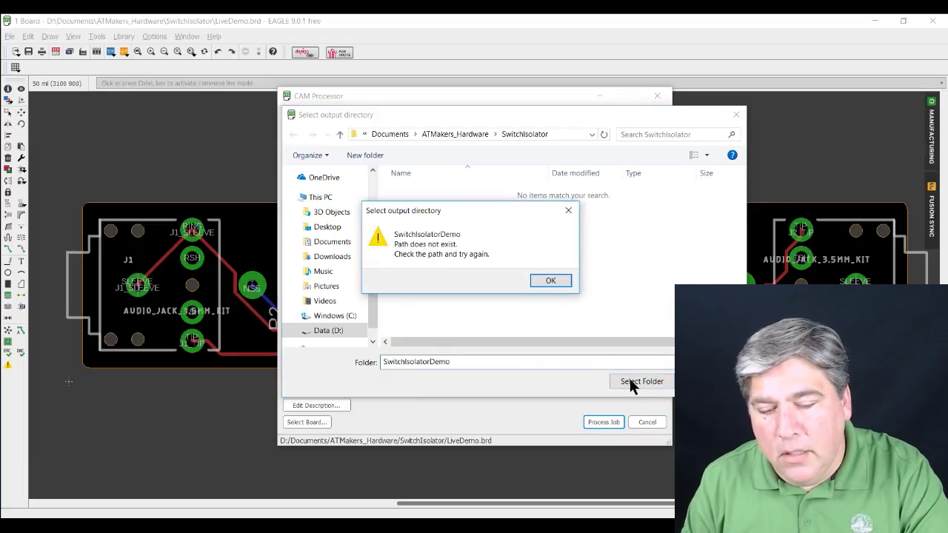
left_click(548, 279)
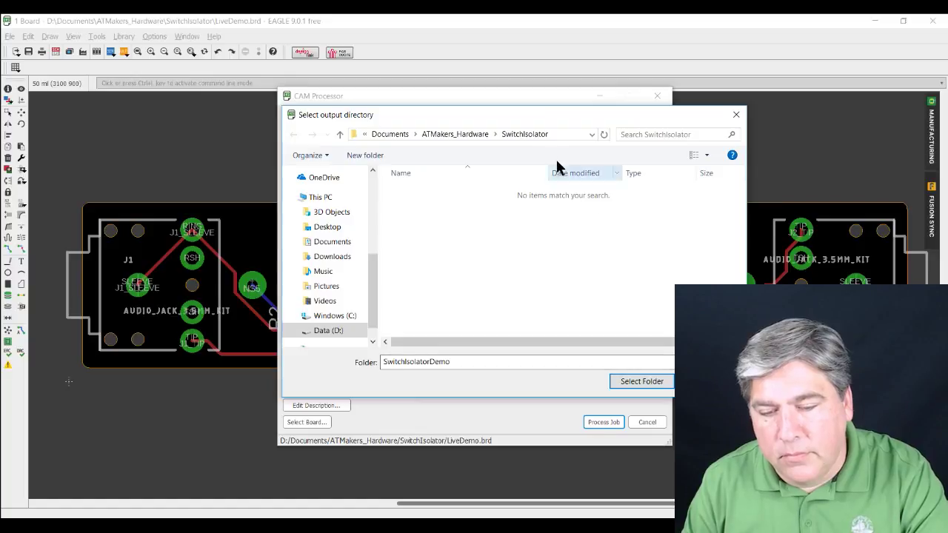
Export the job's files to the SwitchIsolator folder and open that folder in File Explorer
left_click(539, 136)
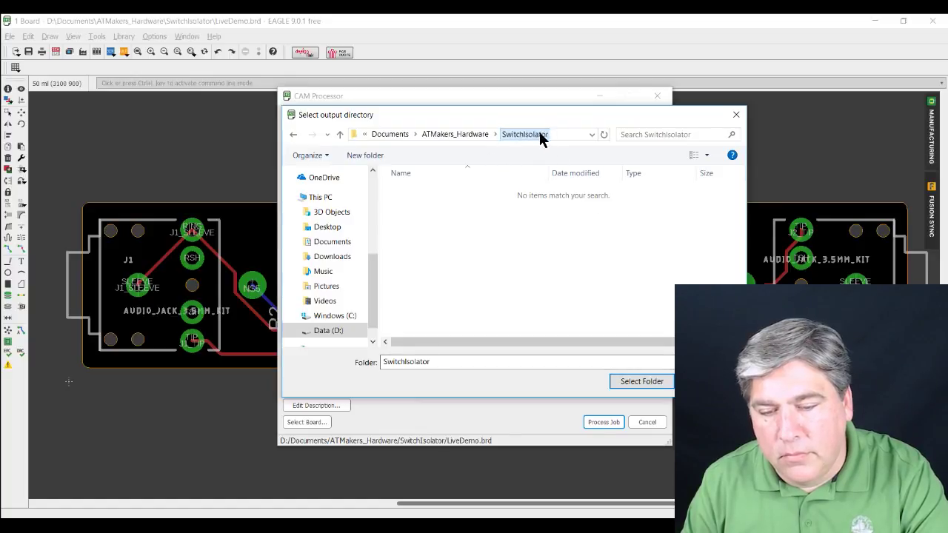
left_click(638, 381)
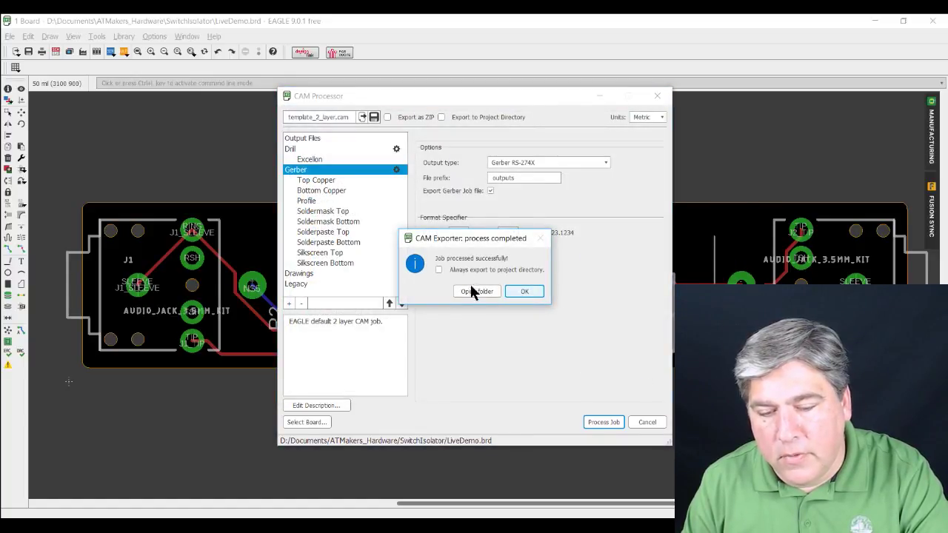
left_click(523, 291)
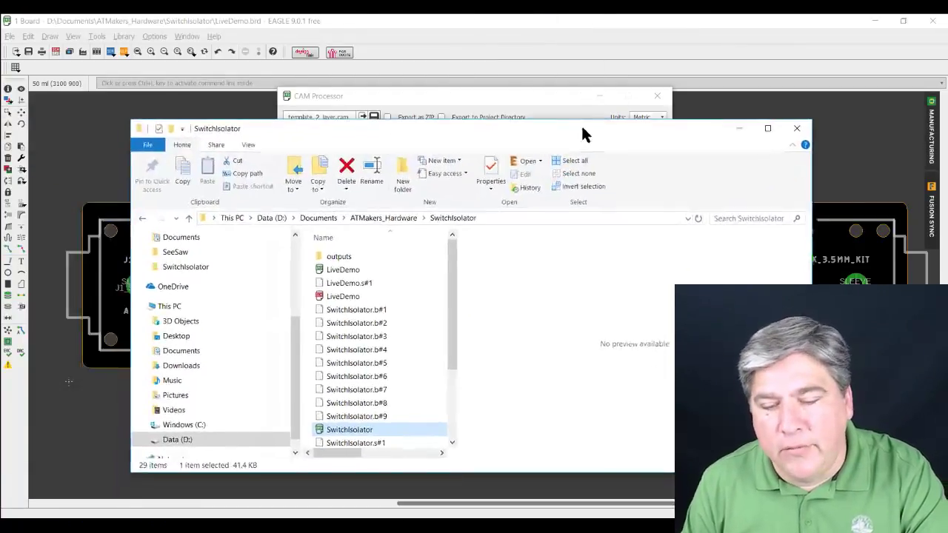
Look through the SwitchIsolator folder and examine the exported Gerber and drill files in its outputs subfolder
left_click_drag(581, 133, 632, 112)
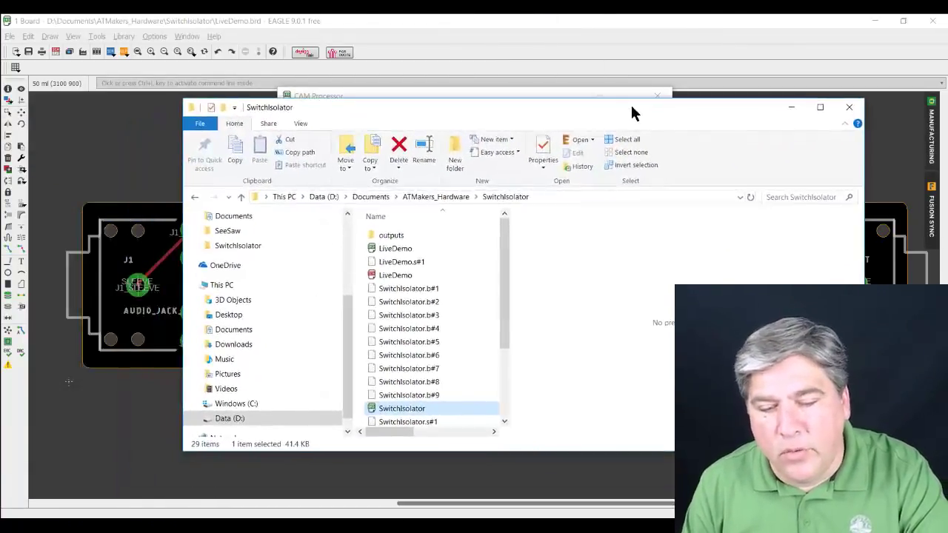
scroll(418, 311, "down", 5)
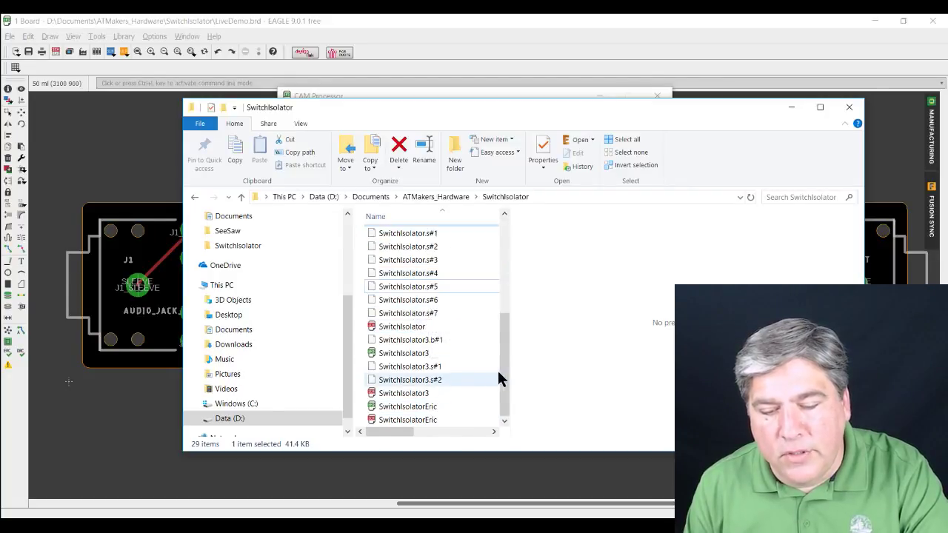
left_click_drag(501, 363, 507, 263)
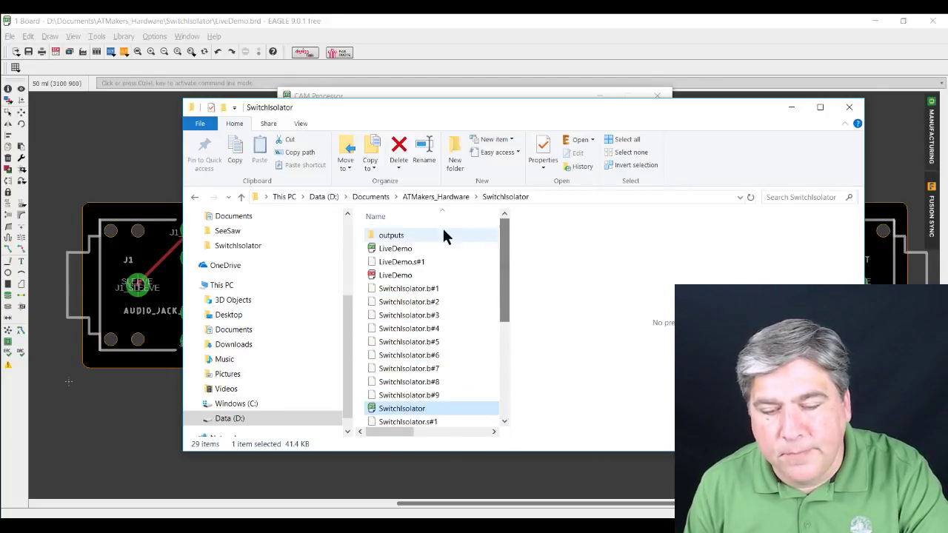
double_click(403, 235)
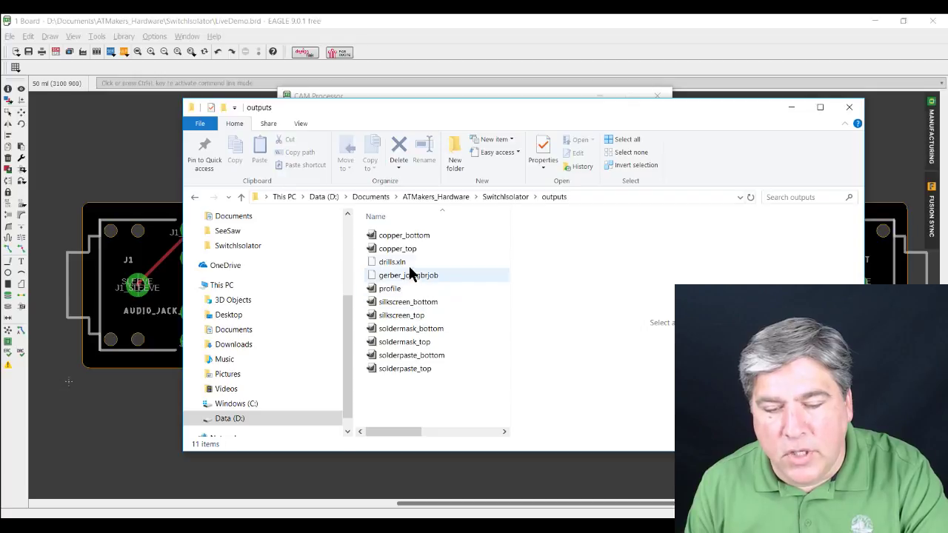
Export the CAM job as a ZIP archive named LiveDemo_2018-07-24 in the SwitchIsolator folder and select the archive in File Explorer
left_click(525, 94)
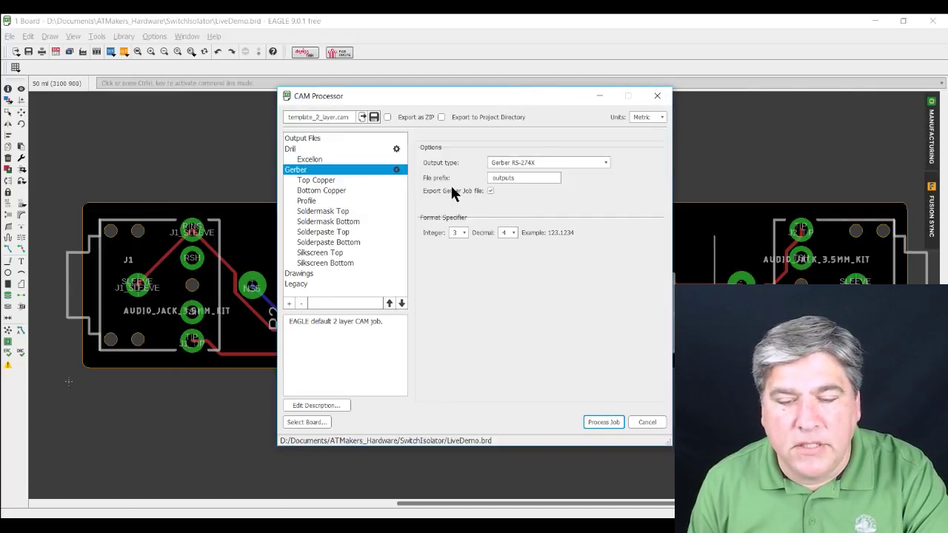
left_click(506, 179)
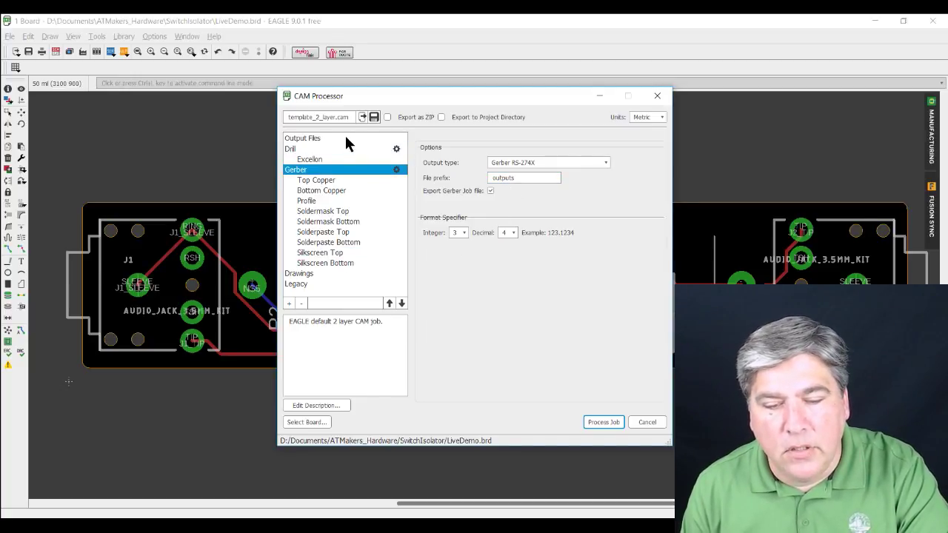
left_click(418, 117)
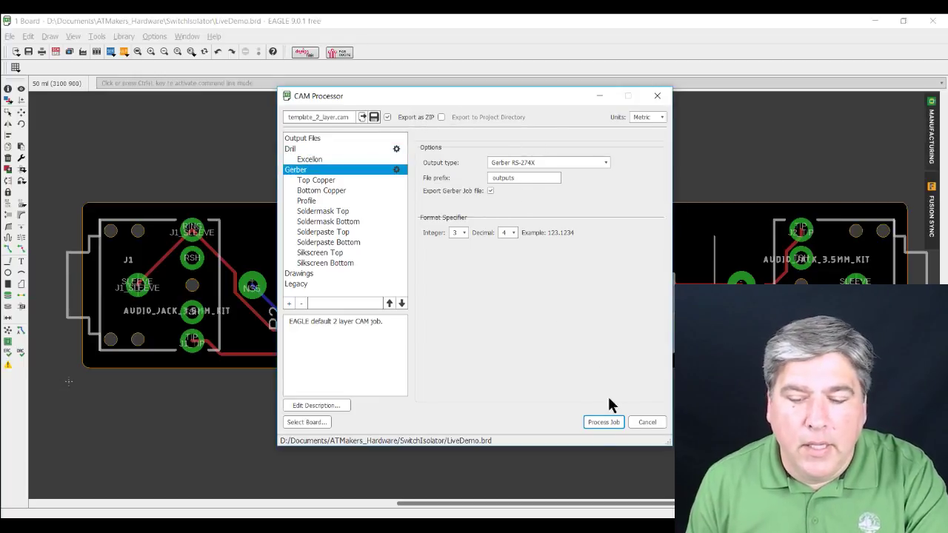
left_click(602, 422)
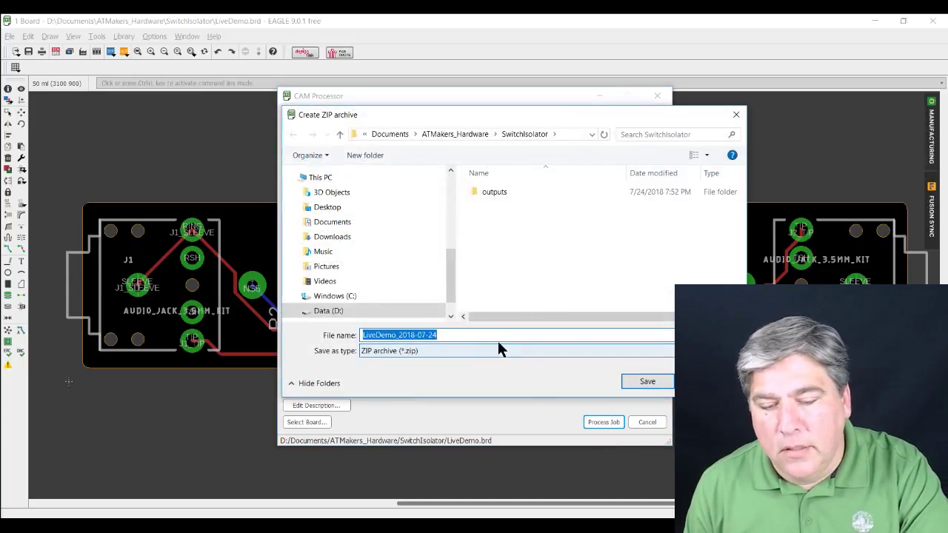
left_click(628, 383)
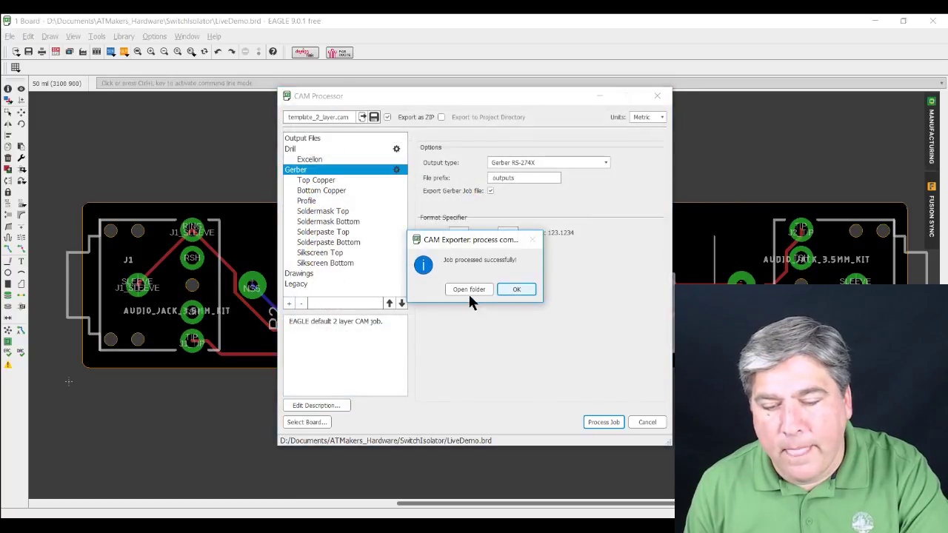
left_click(469, 290)
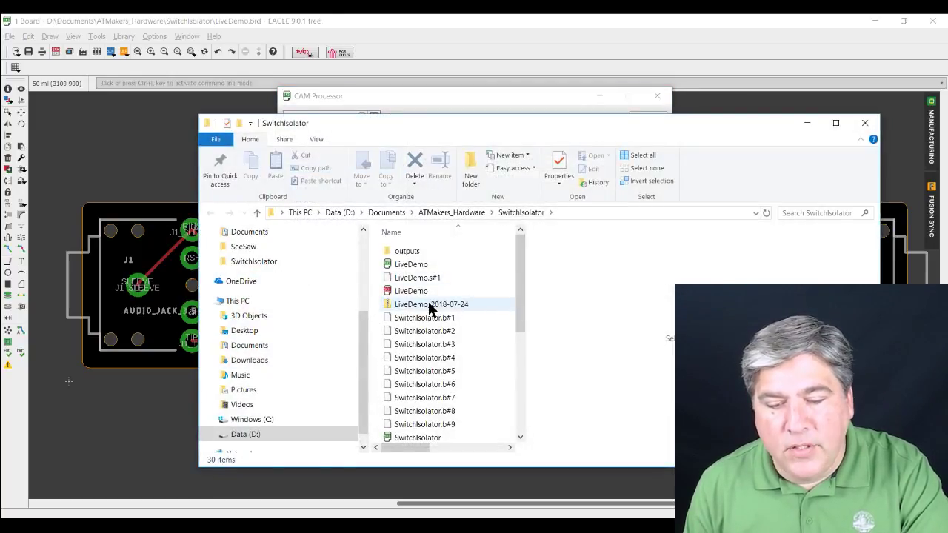
left_click(437, 307)
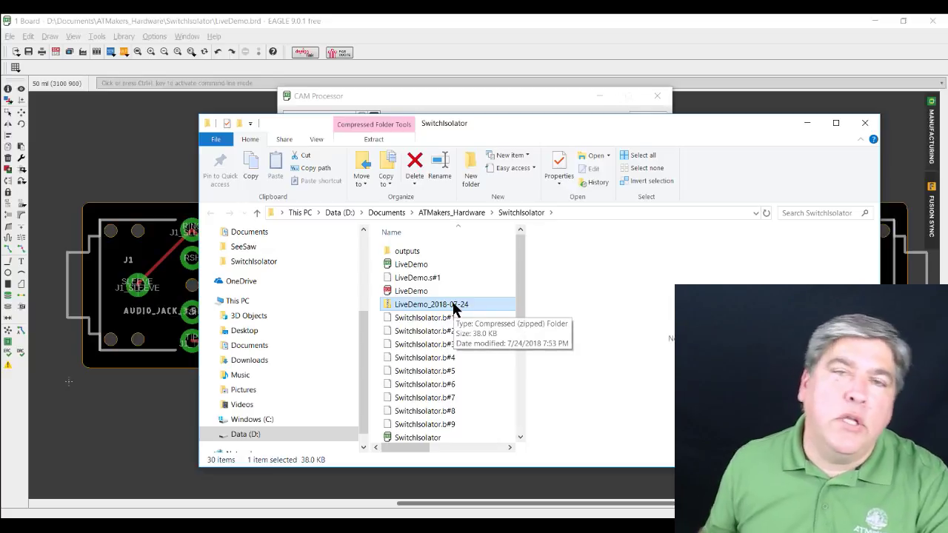
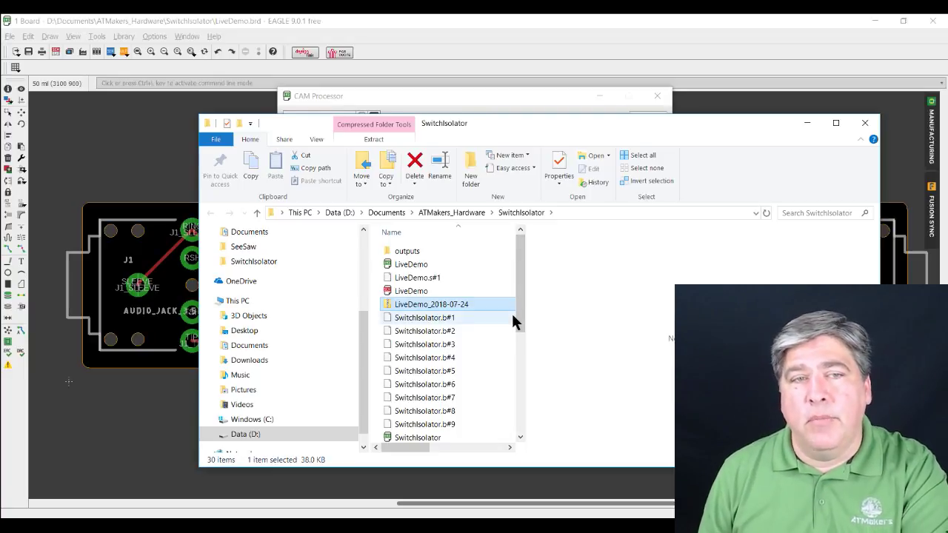
Close the CAM Processor, discard the CAM job changes and bring the board window forward
left_click(397, 95)
left_click(646, 422)
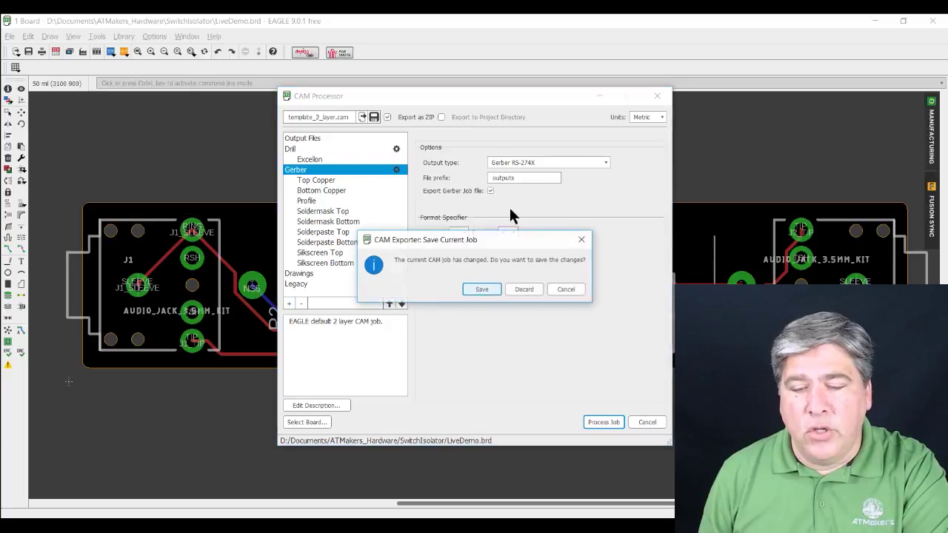
left_click(526, 290)
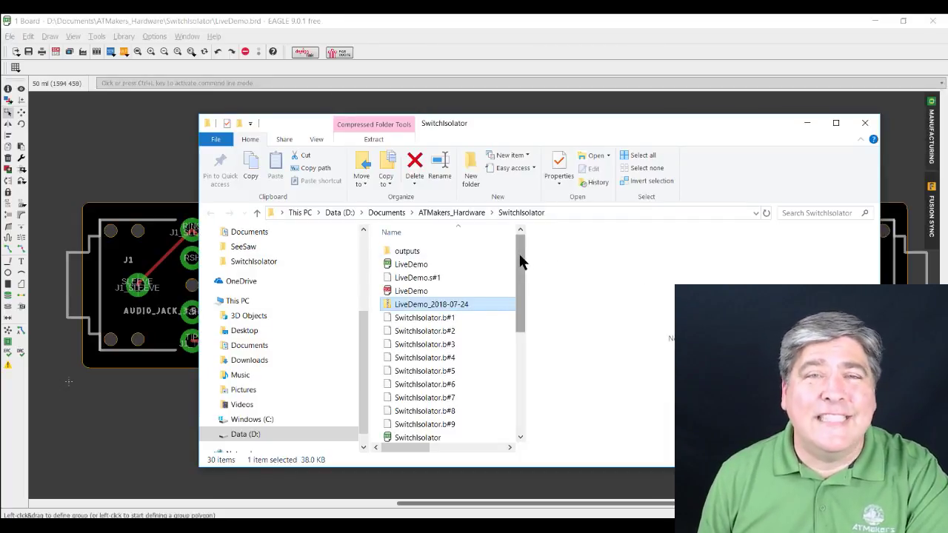
left_click(430, 485)
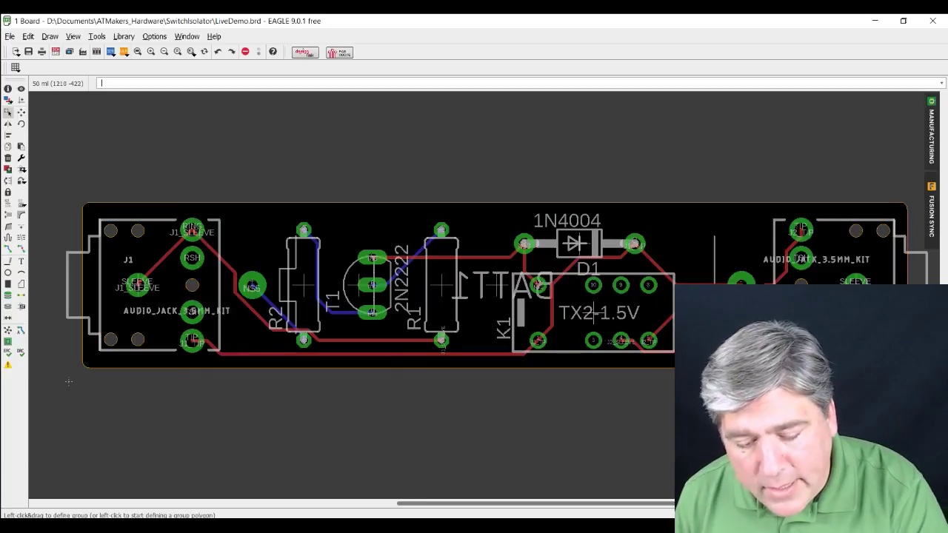
left_click(412, 522)
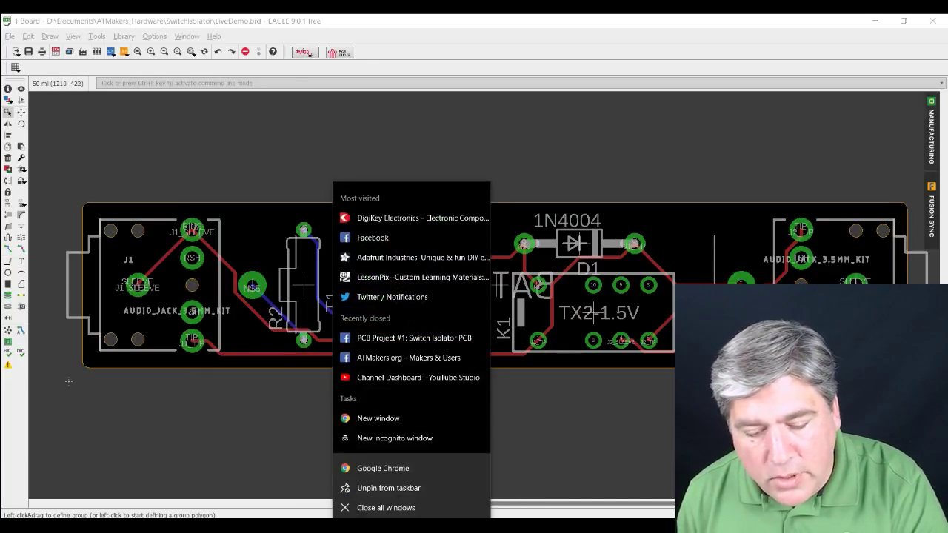
right_click(412, 522)
left_click(412, 419)
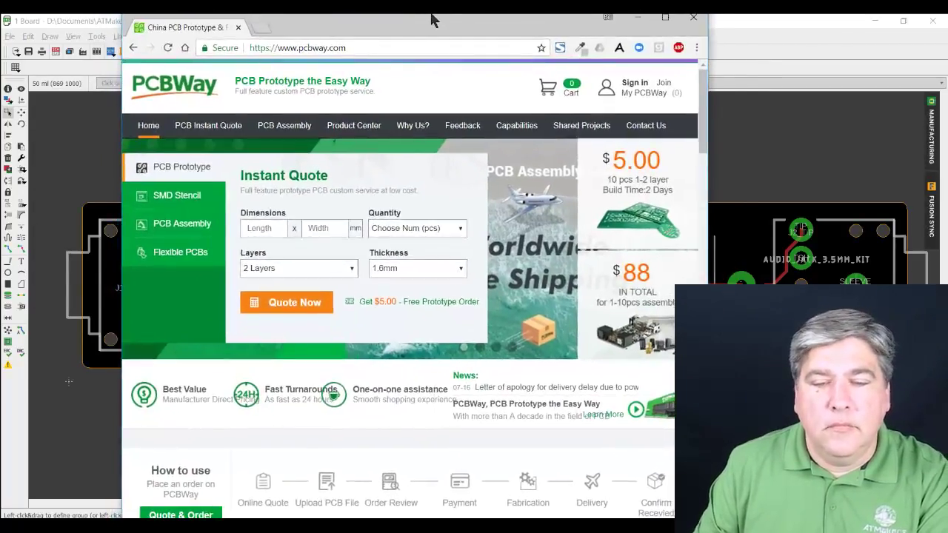
left_click_drag(434, 17, 491, 48)
double_click(492, 47)
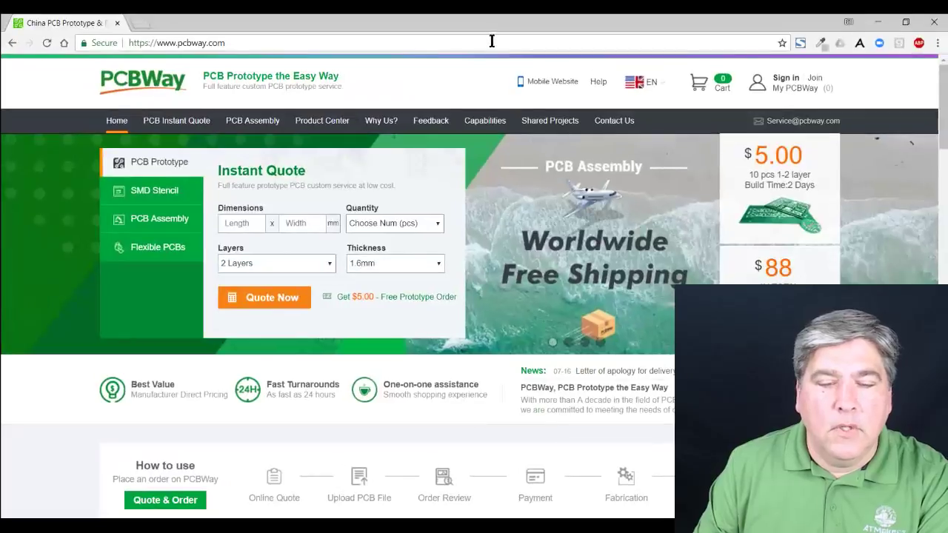
Go to the My PCBWay account page and start an online PCB quote
left_click(791, 87)
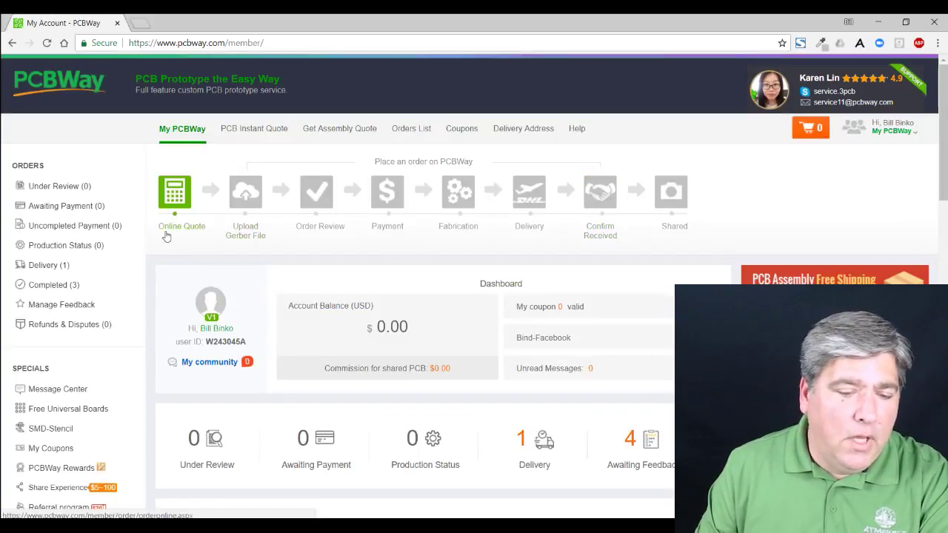
left_click(166, 202)
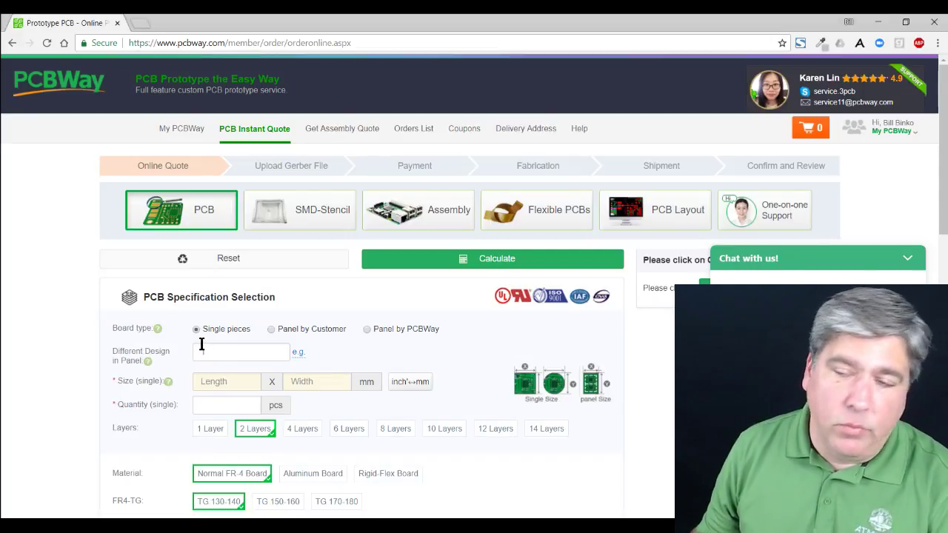
scroll(201, 348, "down", 1)
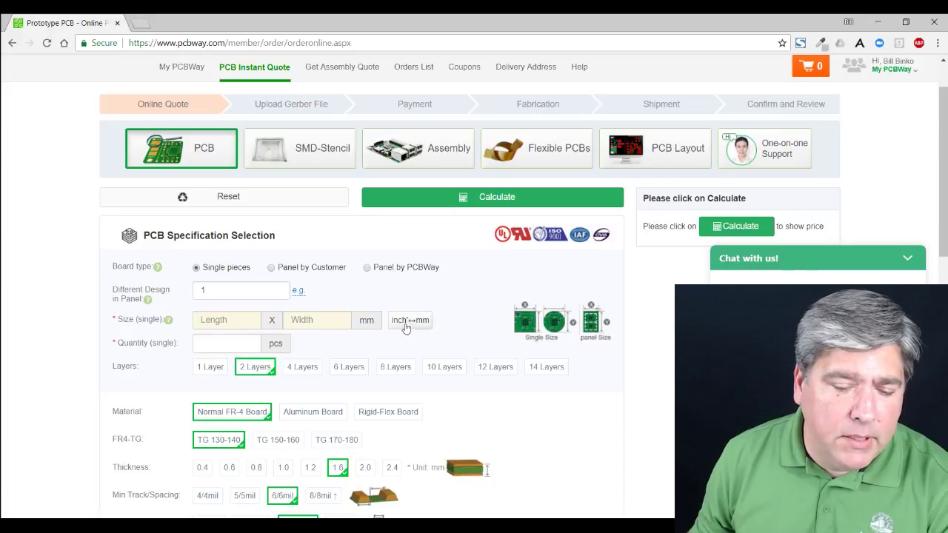
Switch to EAGLE and check the board's width and height in the manufacturing board properties
key("alt+Tab")
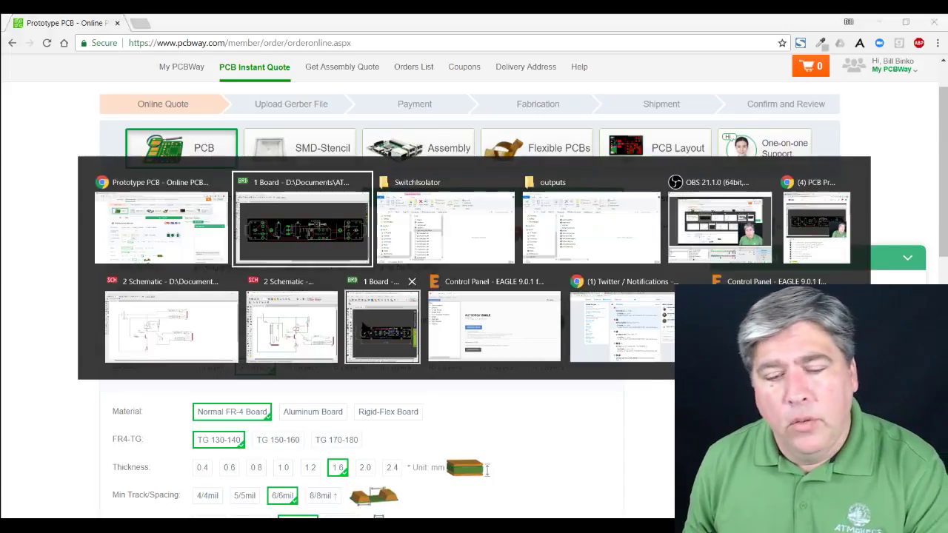
left_click(934, 130)
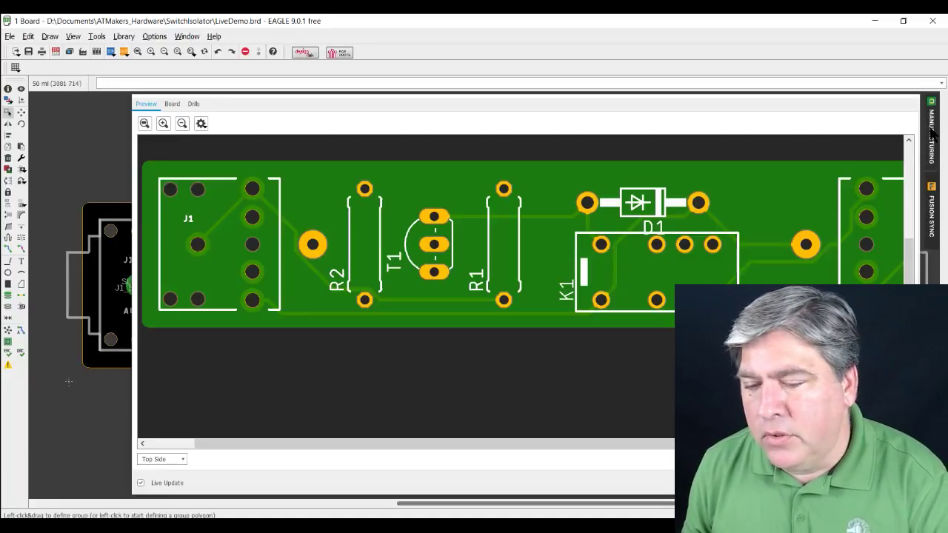
left_click(172, 103)
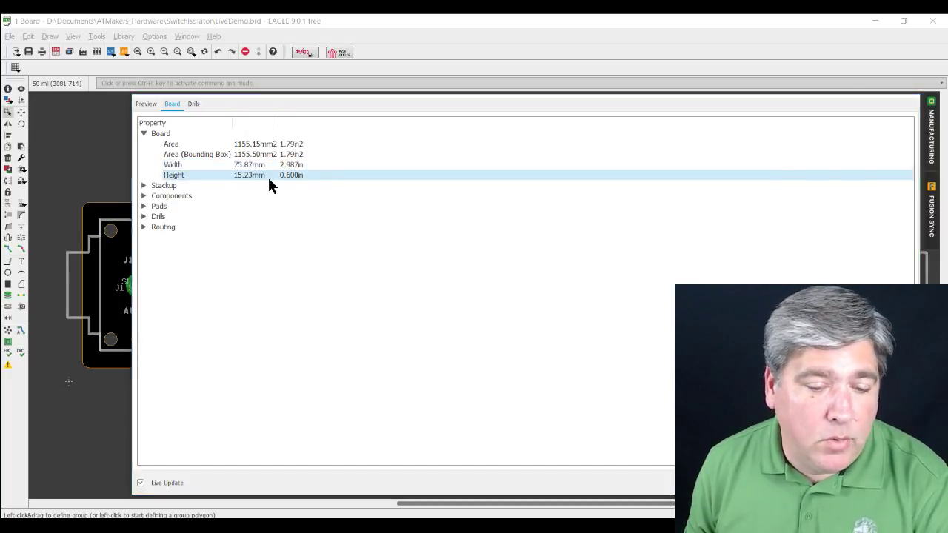
Return to the PCBWay quote in Chrome and set the single board size to 76 x 16 mm
key("alt+Tab")
left_click(223, 320)
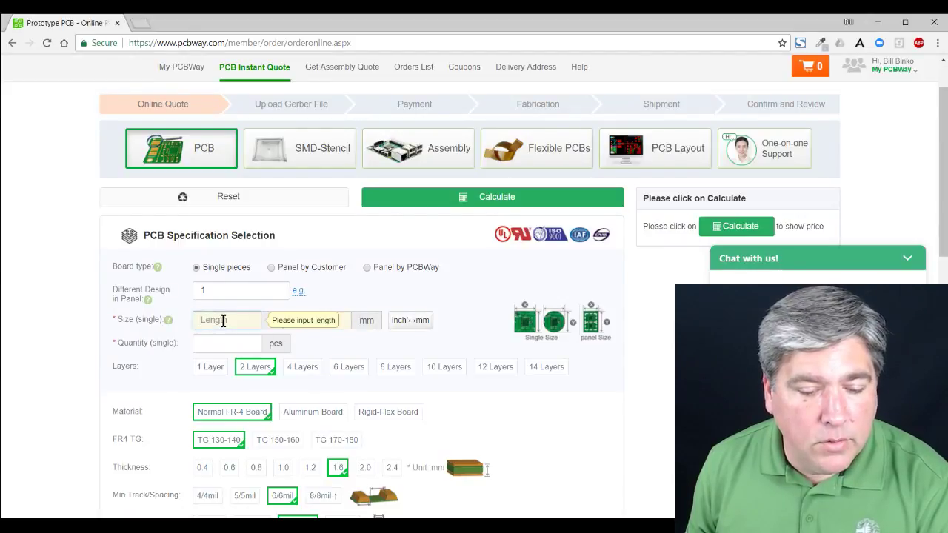
type("76")
left_click(310, 320)
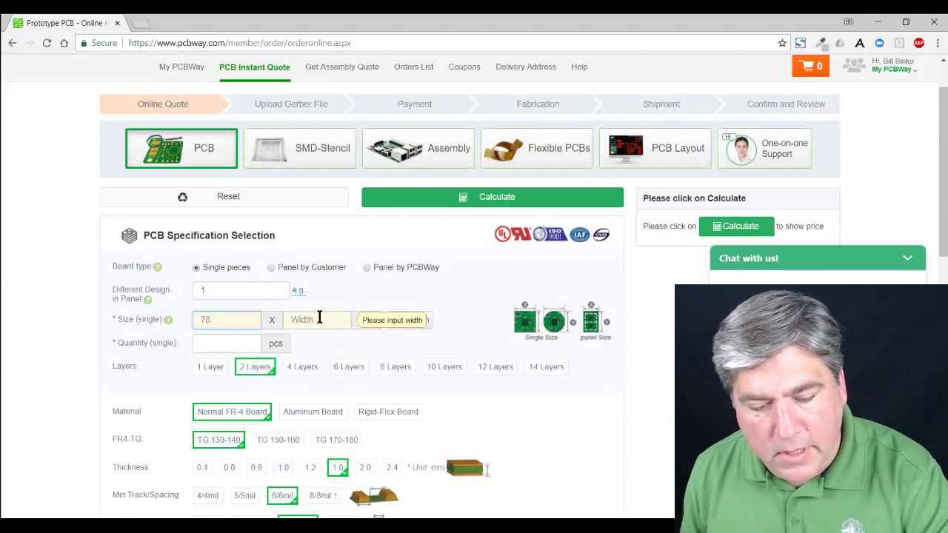
type("16")
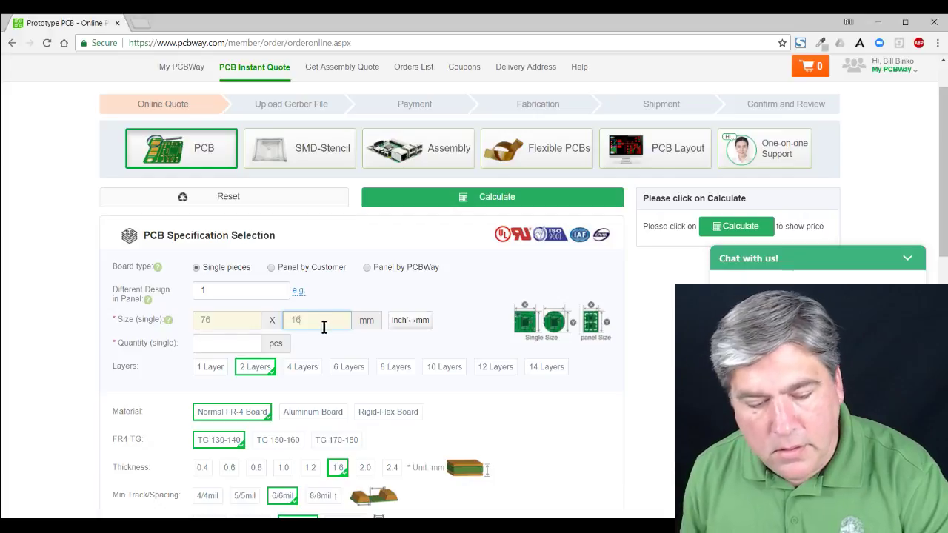
Set the quote's quantity to 10 pcs and accept a possible surface finish change from HASL to ENIG
left_click(252, 340)
left_click(240, 362)
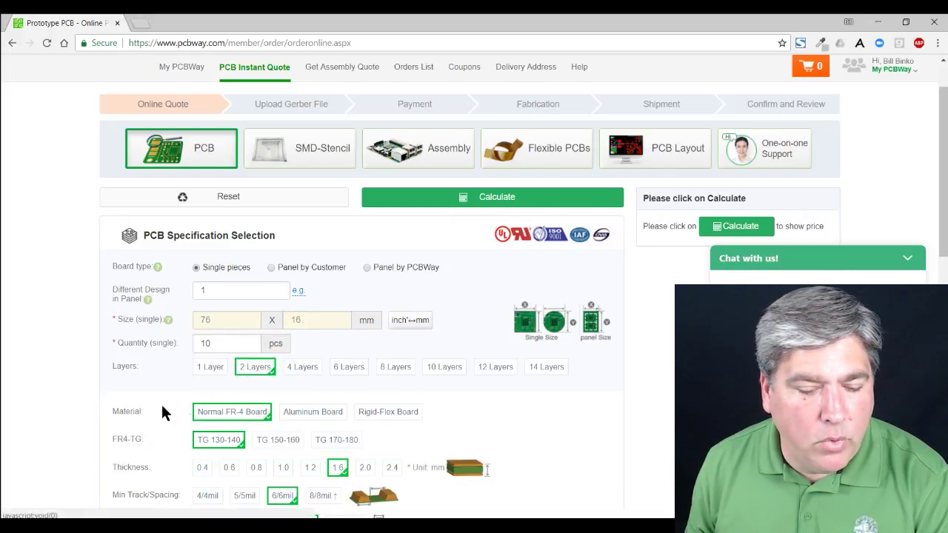
scroll(234, 370, "down", 3)
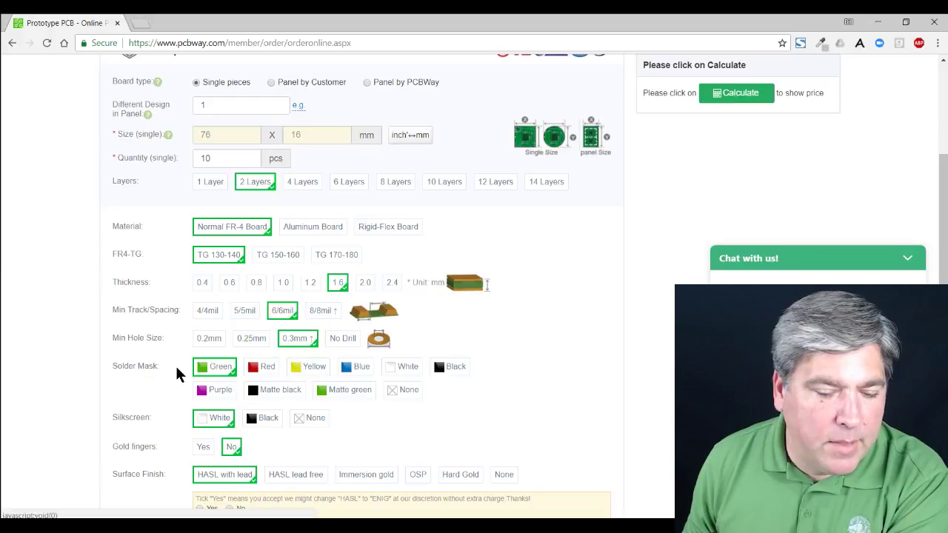
scroll(178, 374, "down", 2)
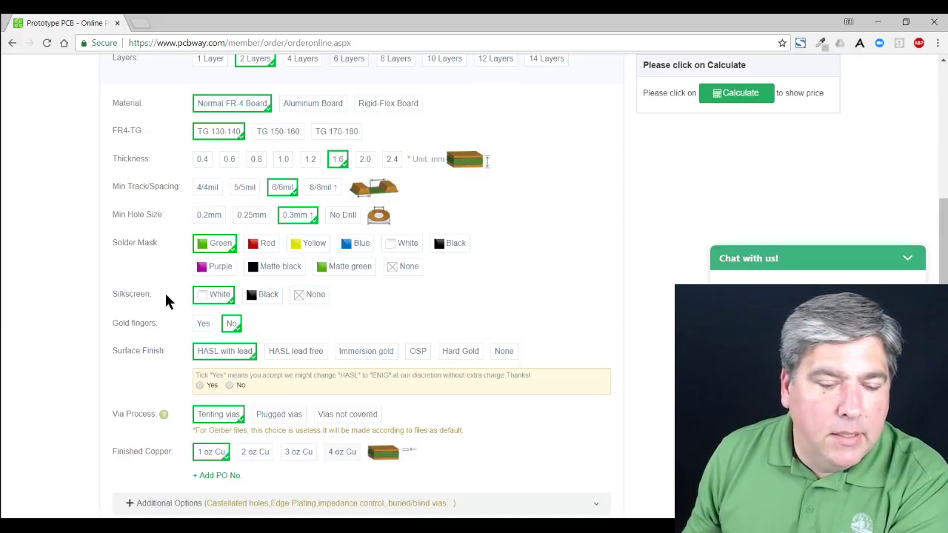
scroll(169, 294, "down", 2)
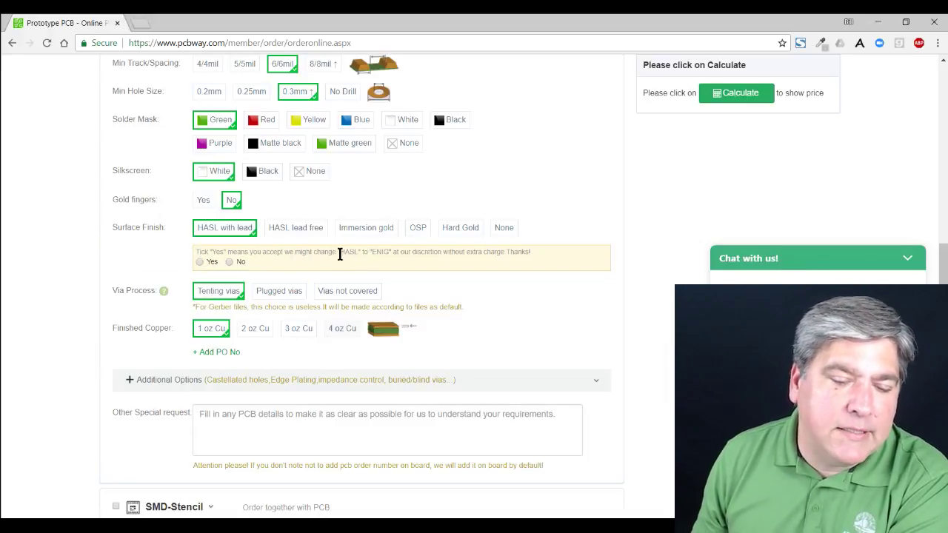
left_click_drag(334, 254, 364, 254)
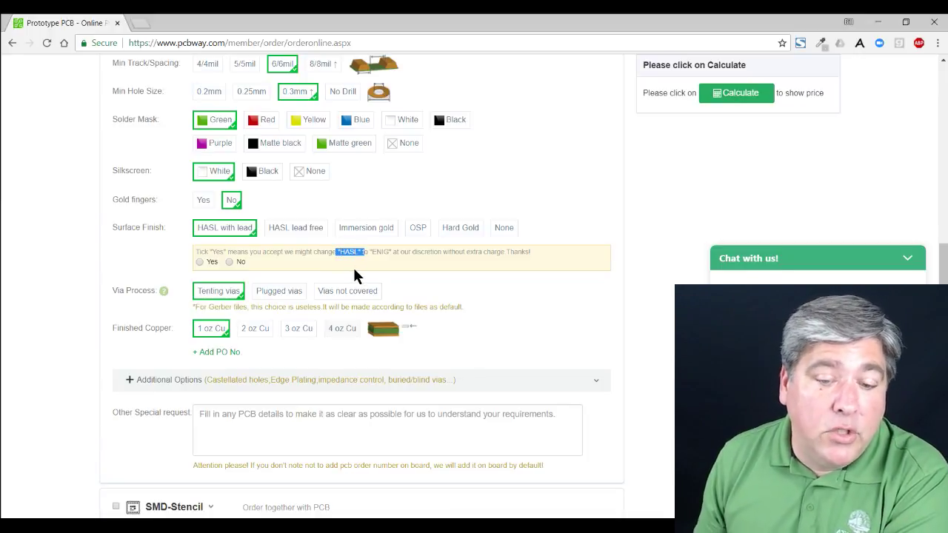
left_click(296, 261)
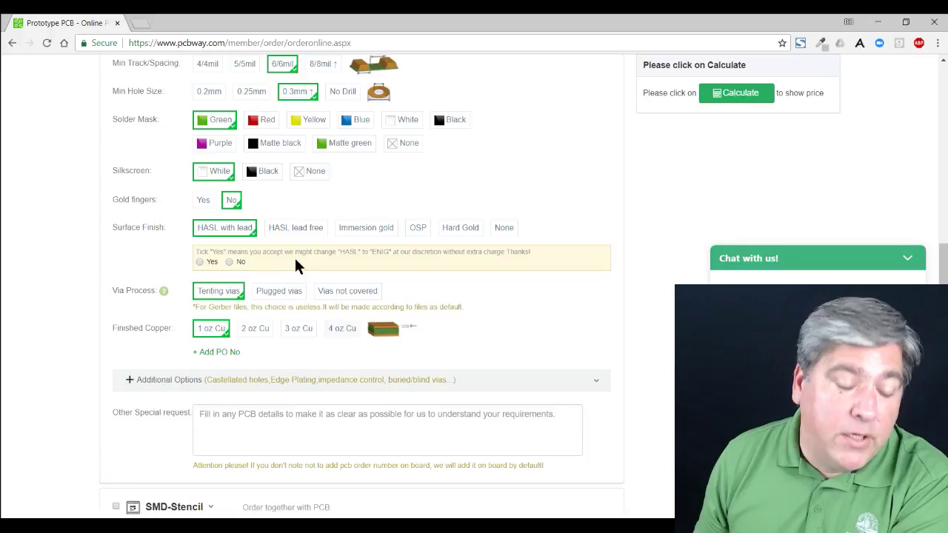
left_click(200, 261)
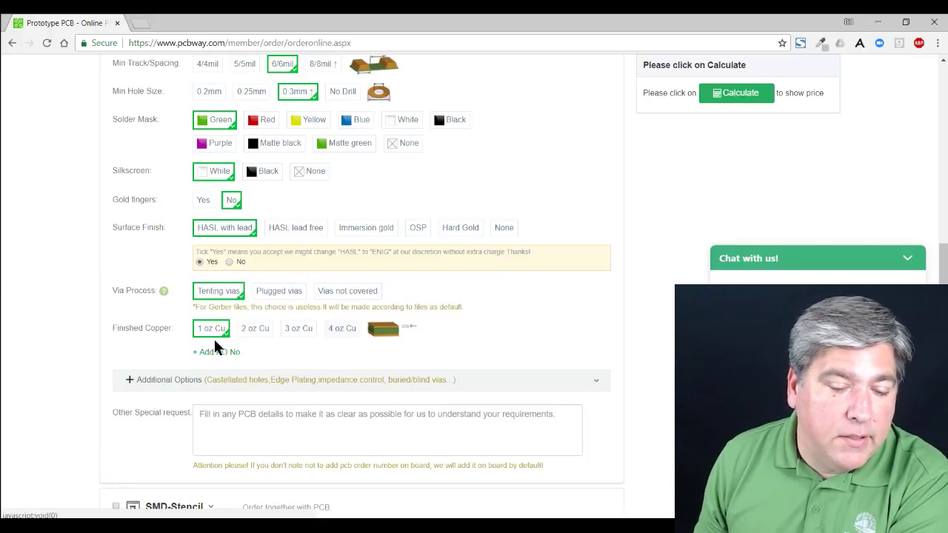
Calculate the PCB price with the remaining options left at their defaults and collapse the chat covering the quote
scroll(227, 372, "down", 1)
scroll(228, 372, "down", 1)
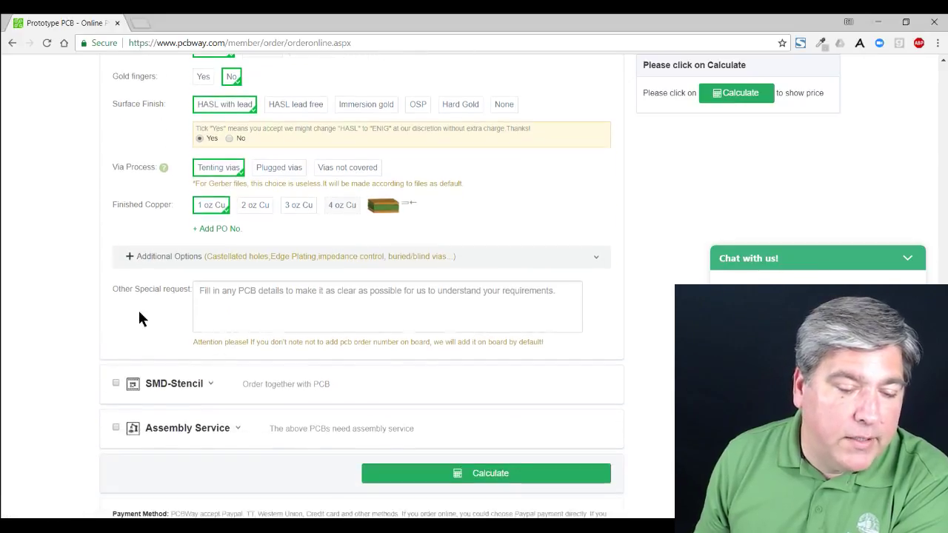
scroll(232, 382, "down", 2)
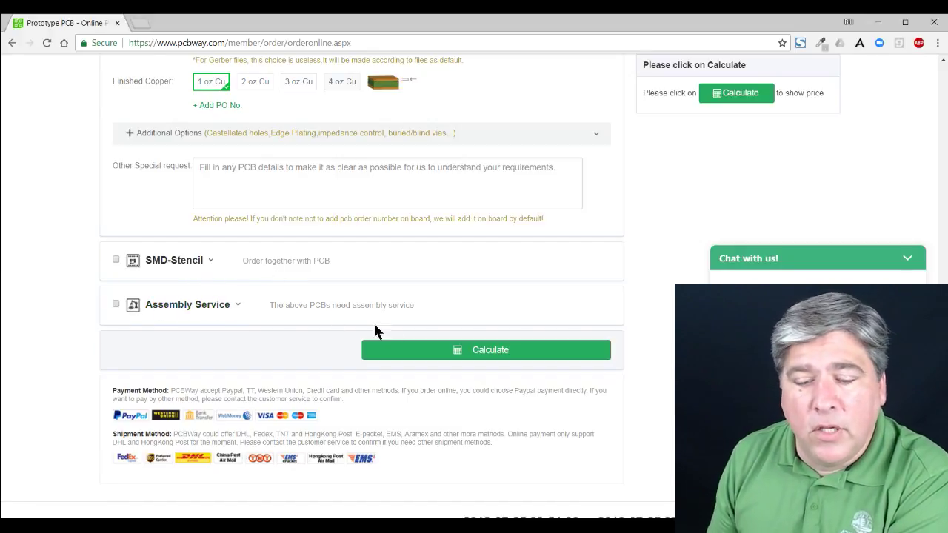
left_click(457, 350)
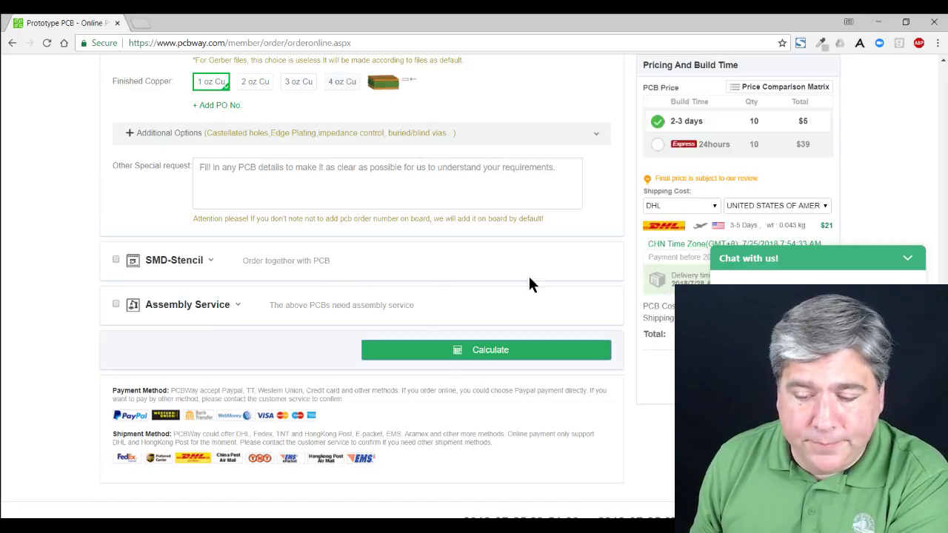
left_click(909, 261)
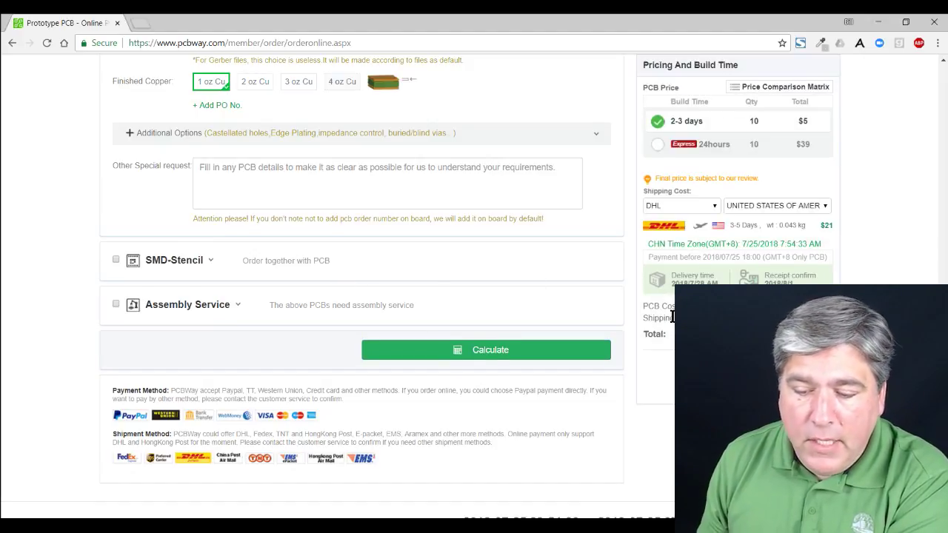
Review the board specification and the calculated price, then add the quoted PCB to the shopping cart
scroll(672, 317, "up", 4)
scroll(724, 254, "up", 2)
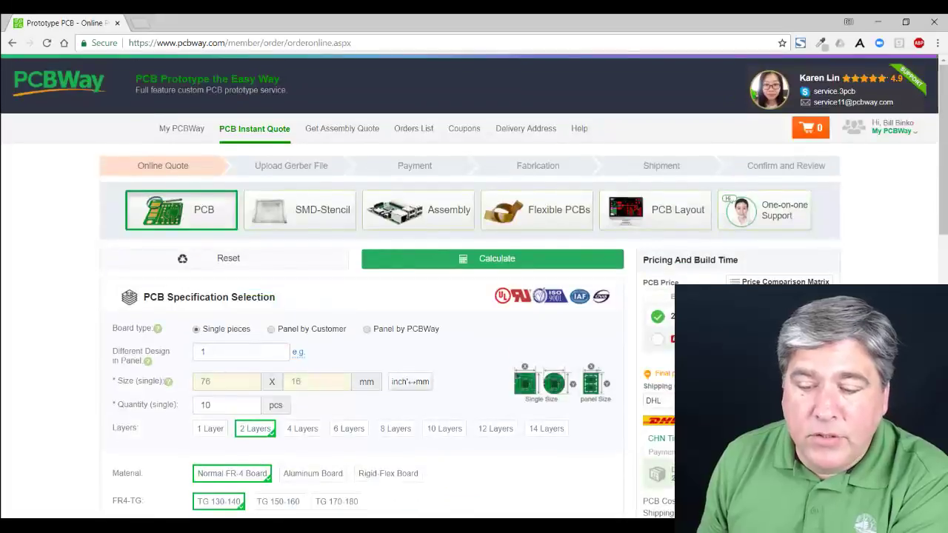
scroll(676, 248, "down", 4)
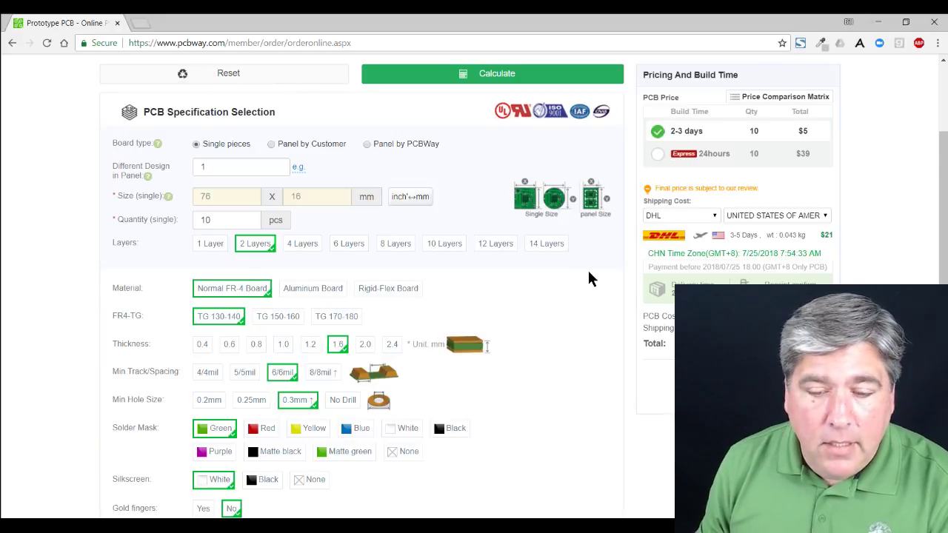
scroll(589, 277, "up", 3)
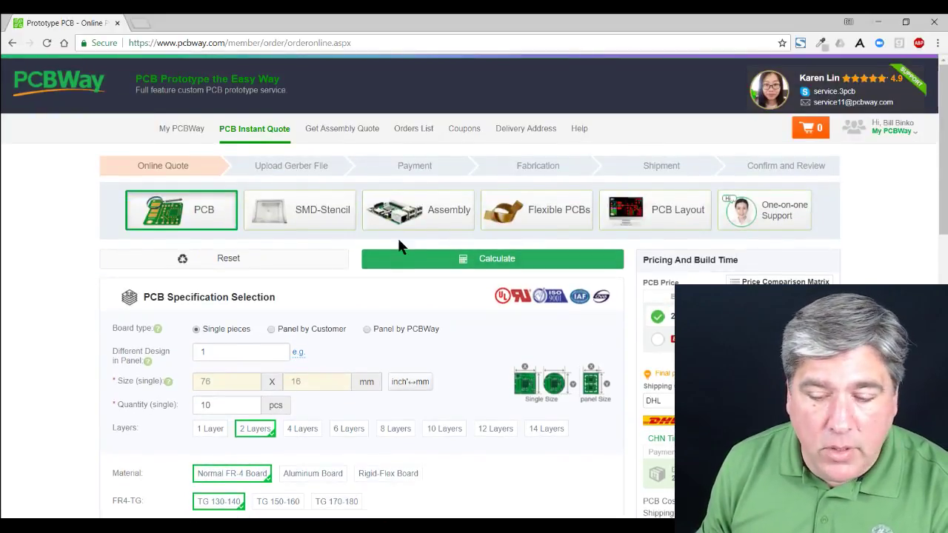
scroll(503, 311, "down", 4)
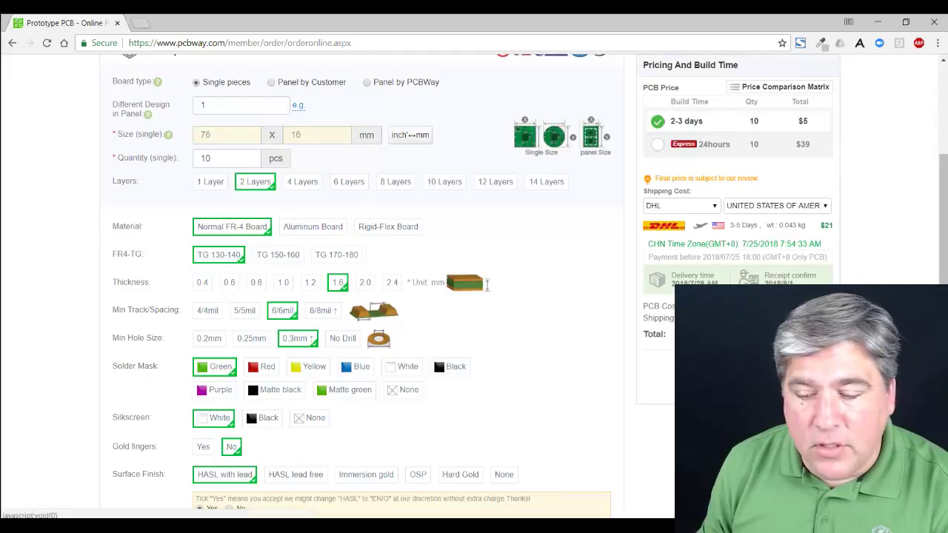
left_click(738, 374)
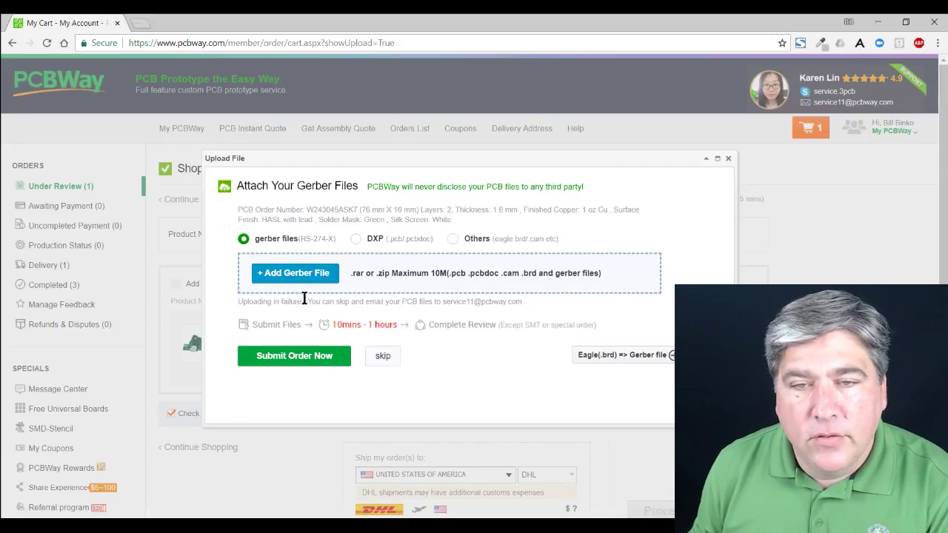
Attach LiveDemo_2018-07-24.zip from ATMakers_Hardware\SwitchIsolator as the Gerber file and submit the order for review
left_click(289, 280)
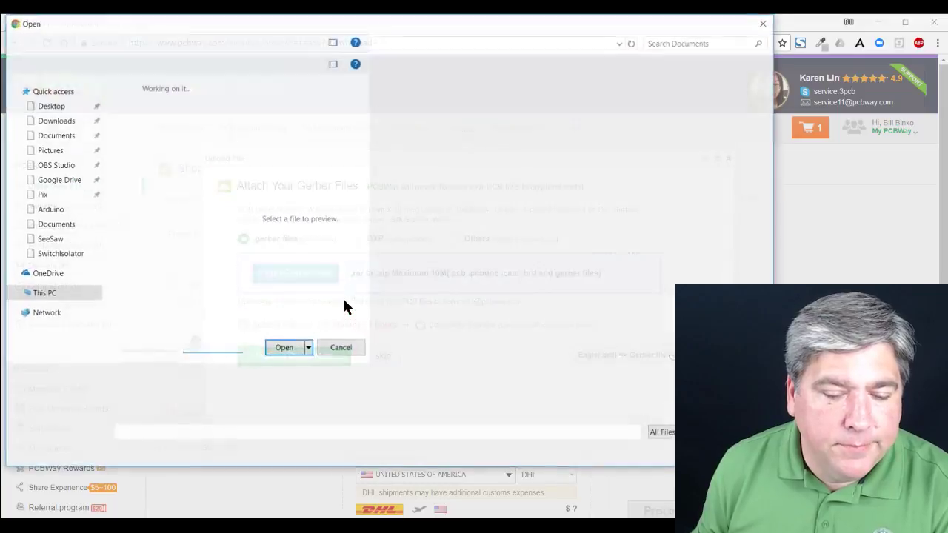
left_click(221, 280)
key("a")
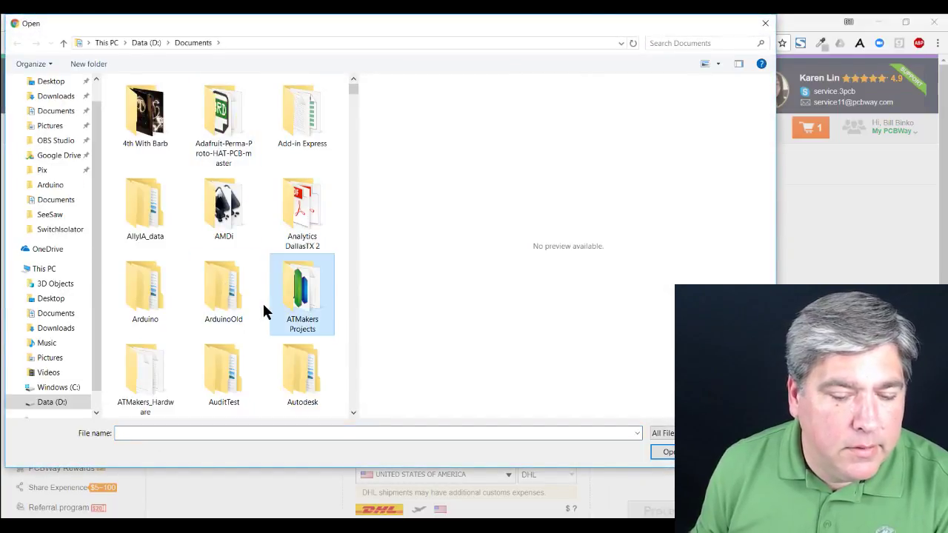
double_click(151, 373)
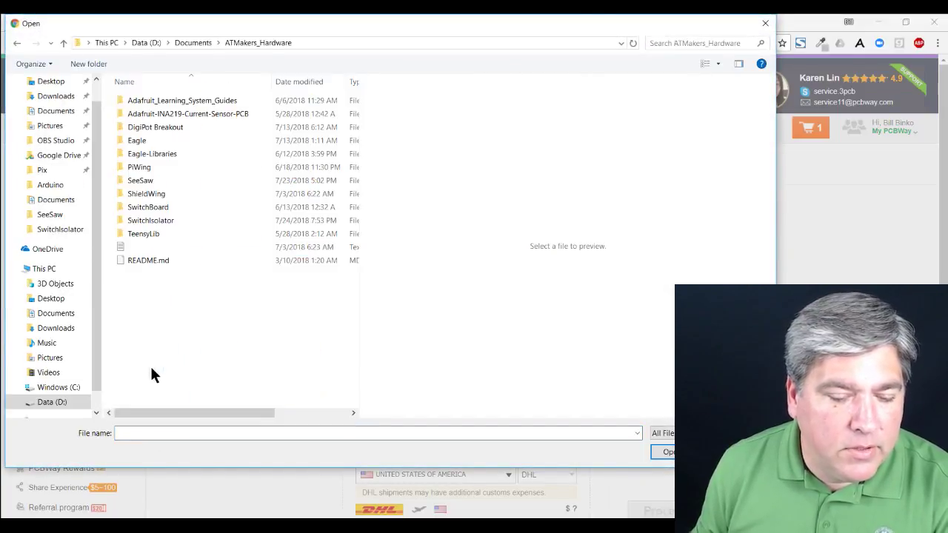
double_click(148, 220)
left_click(158, 153)
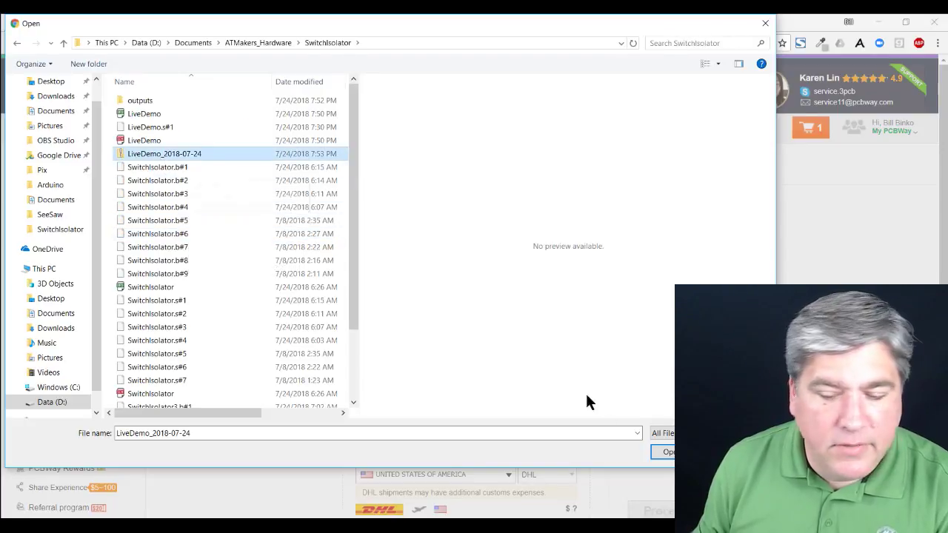
left_click(663, 452)
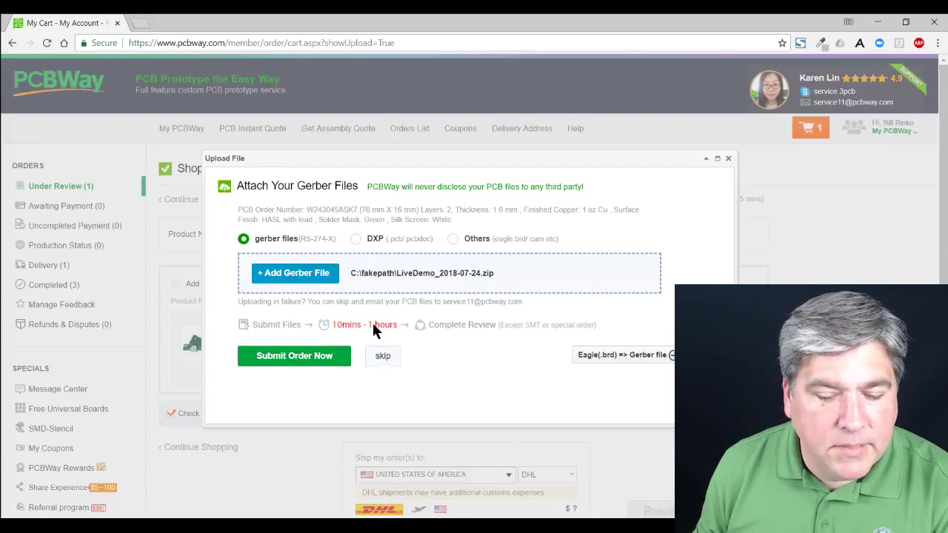
left_click(317, 359)
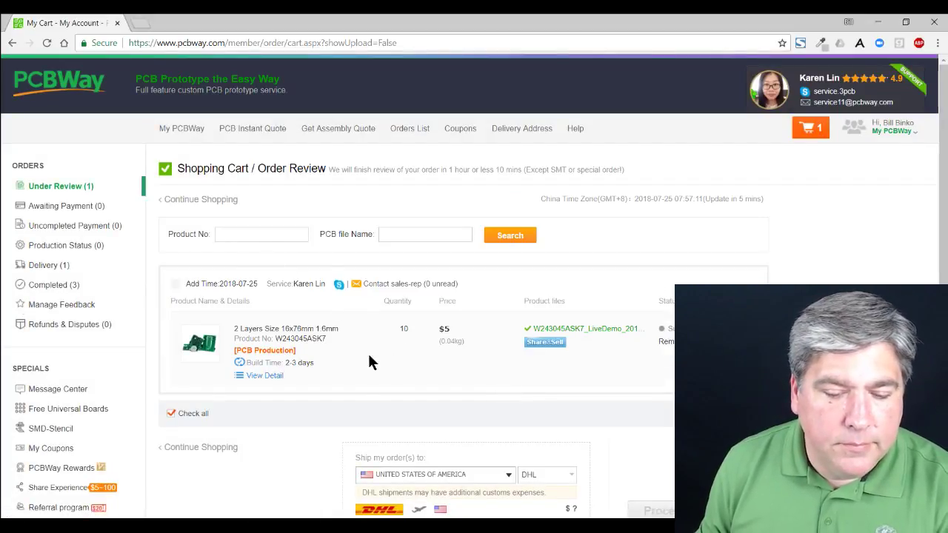
scroll(389, 333, "down", 2)
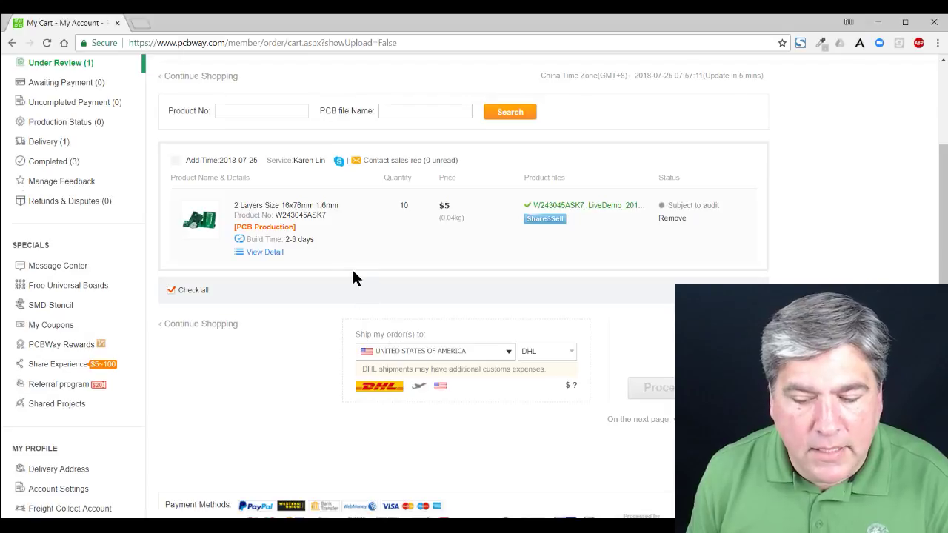
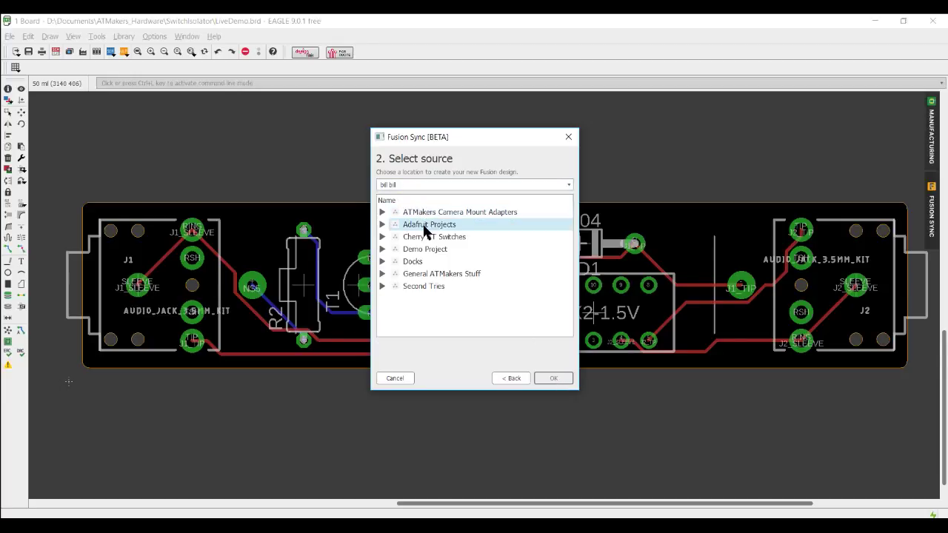
Push the LiveDemo board from EAGLE to a new Fusion design in the General ATMakers Stuff project and close Fusion Sync
left_click(439, 276)
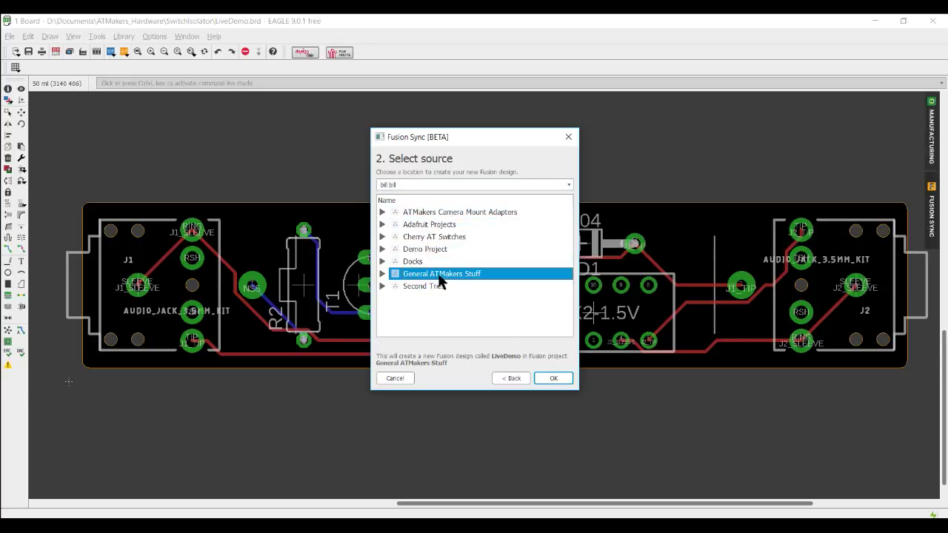
left_click(554, 380)
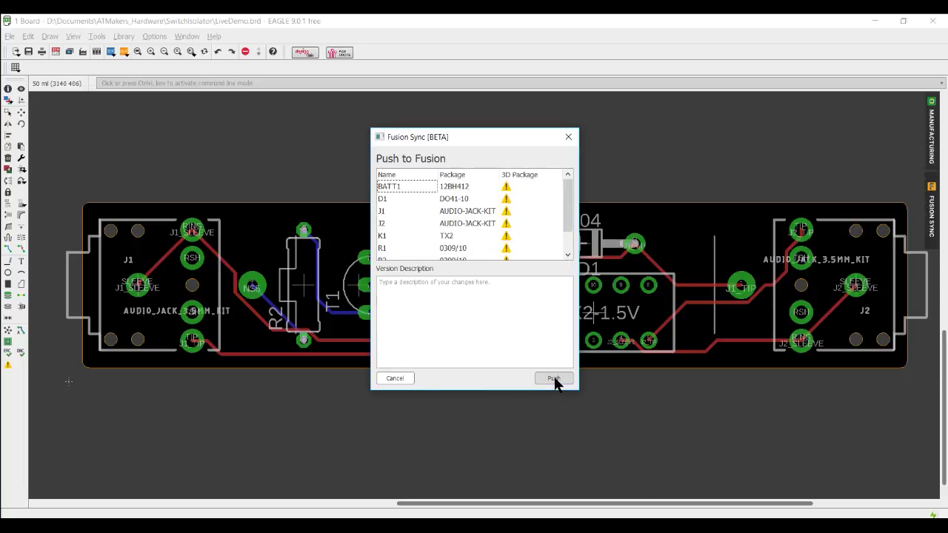
left_click(554, 379)
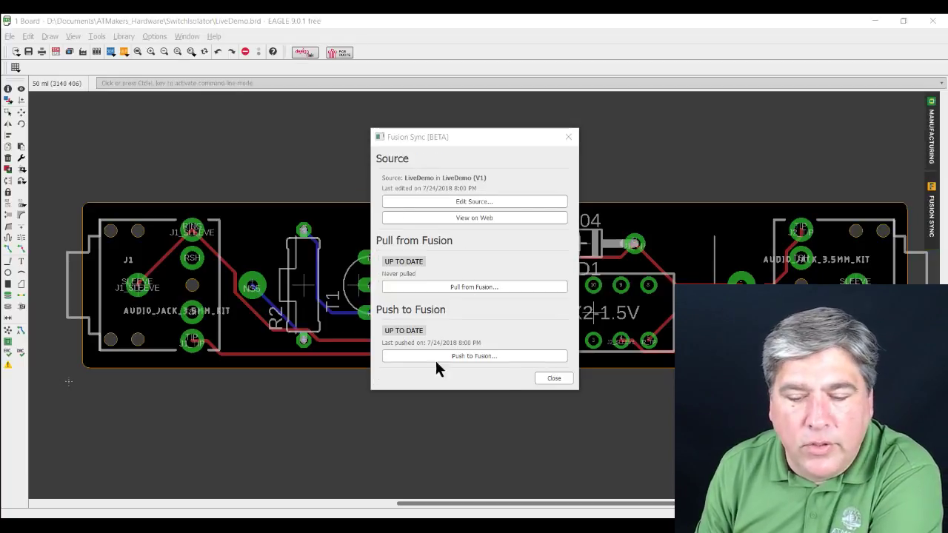
left_click(557, 377)
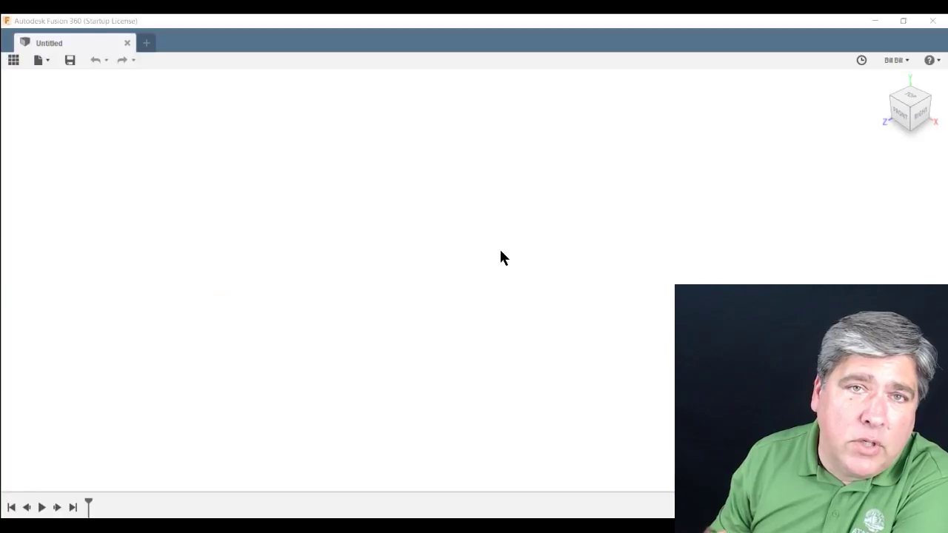
Open the SwitchIsolator design from the recent data in Fusion 360 and examine both sides of the 3D board
left_click(12, 61)
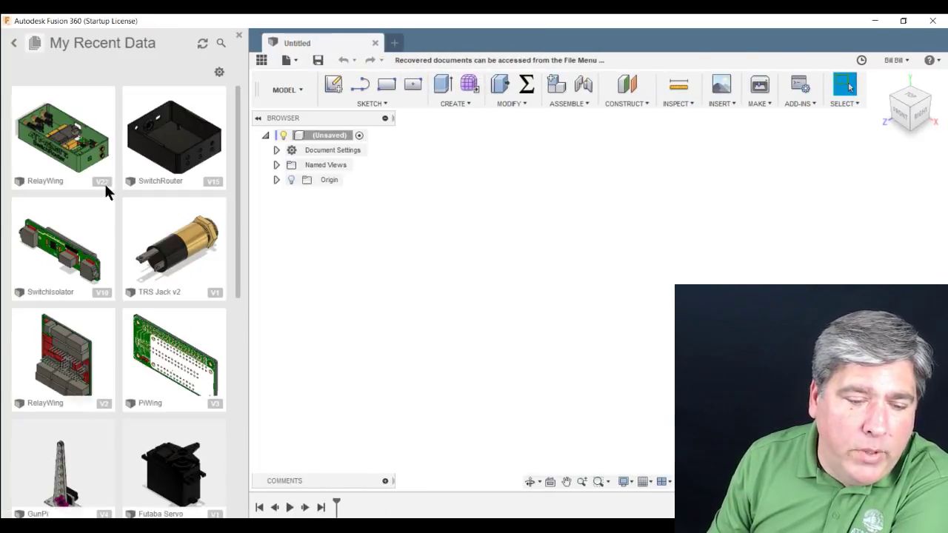
double_click(60, 250)
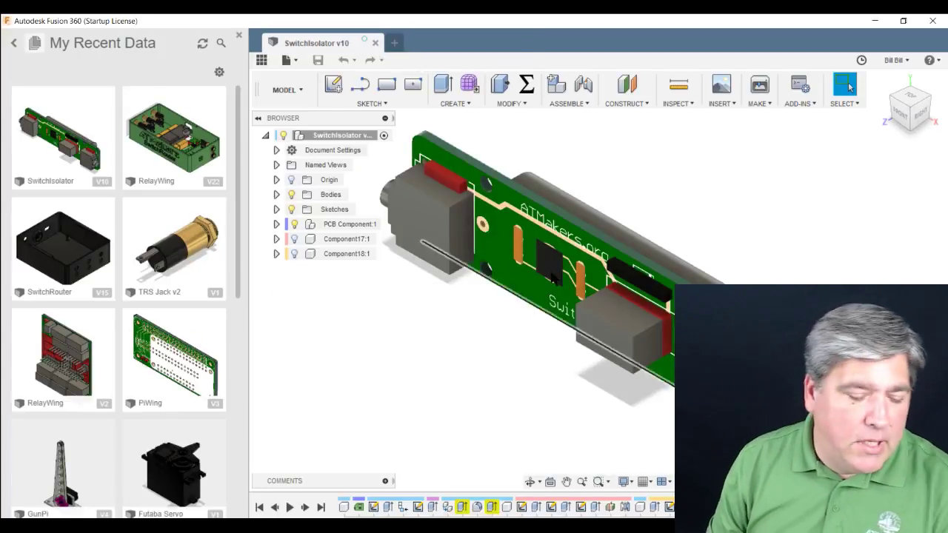
middle_click_drag(563, 268, 479, 259, "shift")
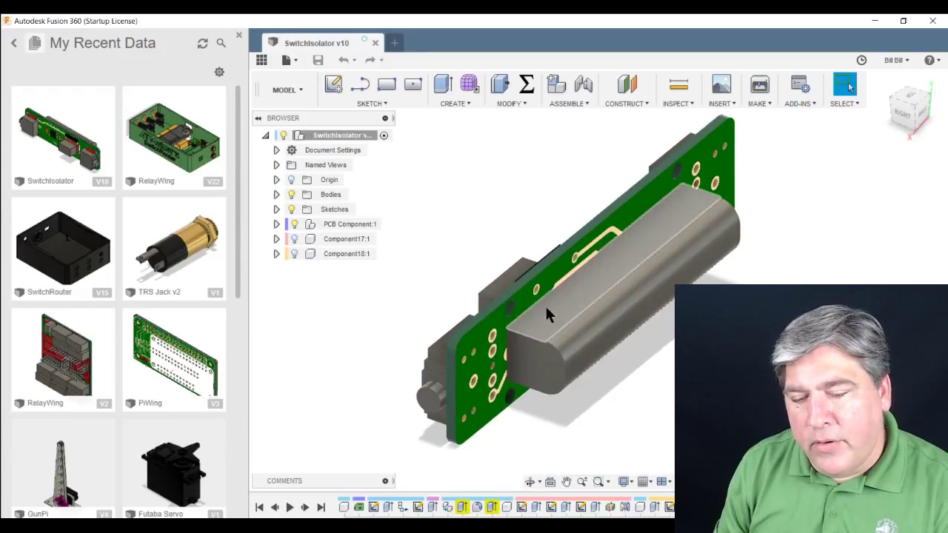
middle_click_drag(571, 328, 659, 309, "shift")
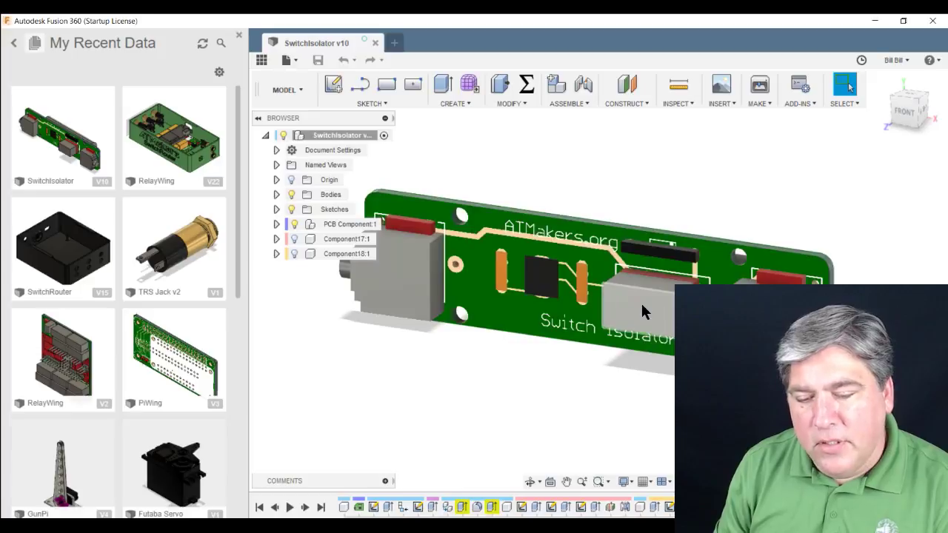
middle_click_drag(607, 307, 680, 327)
middle_click_drag(460, 328, 556, 270, "shift")
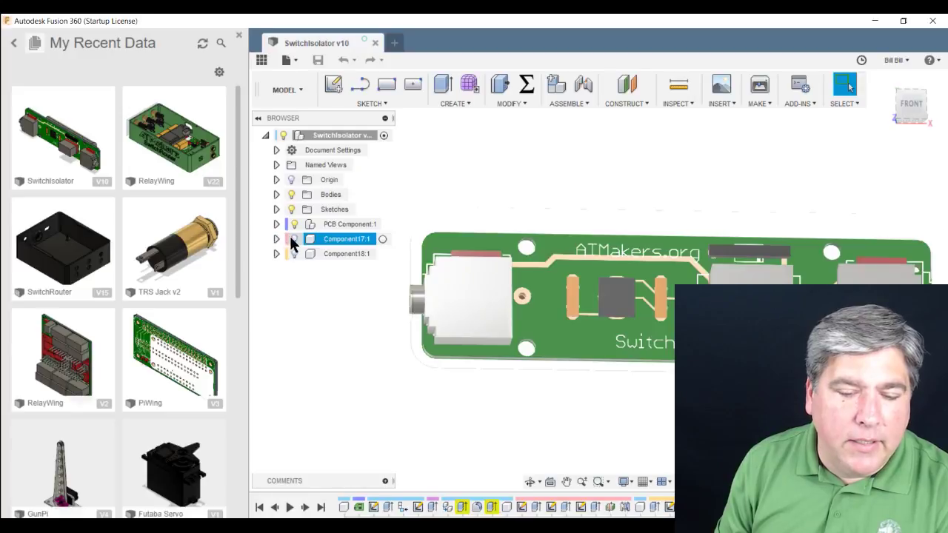
Show Component17:1 and Component18:1 and examine the enclosure around the board from several sides
left_click(294, 238)
left_click(294, 253)
middle_click_drag(340, 296, 412, 345, "shift")
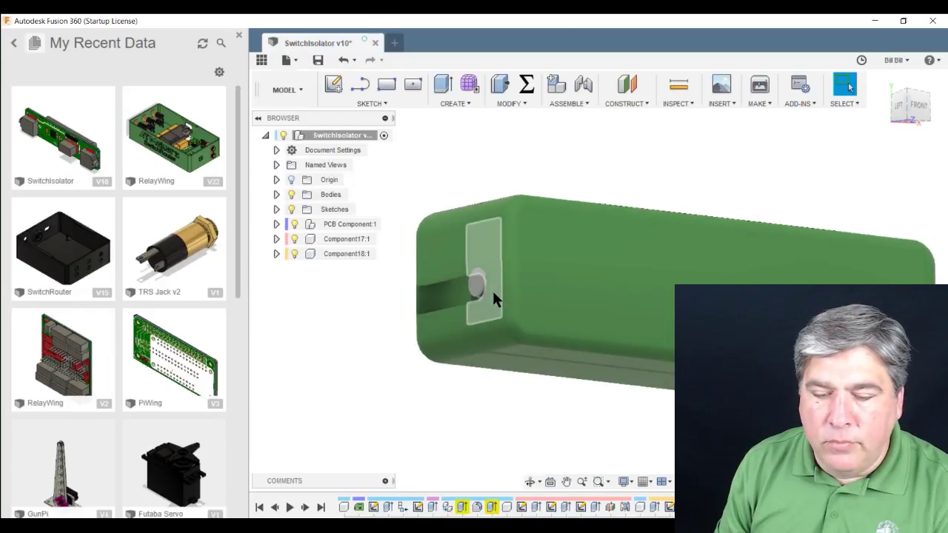
middle_click_drag(563, 289, 658, 326)
middle_click_drag(606, 294, 540, 185, "shift")
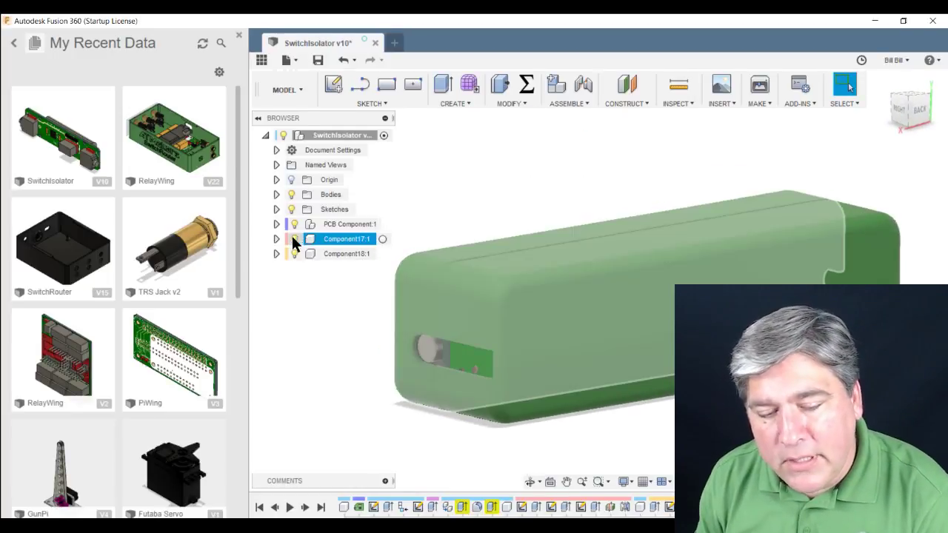
Hide Component17:1 and Component18:1 and close the recent data list to view the board's front side
left_click(294, 238)
left_click(294, 253)
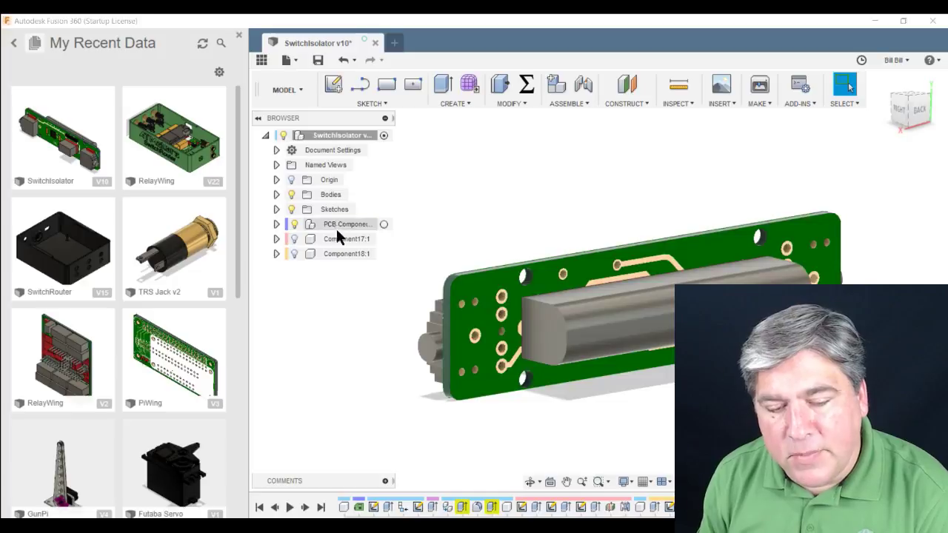
middle_click_drag(435, 311, 459, 327, "shift")
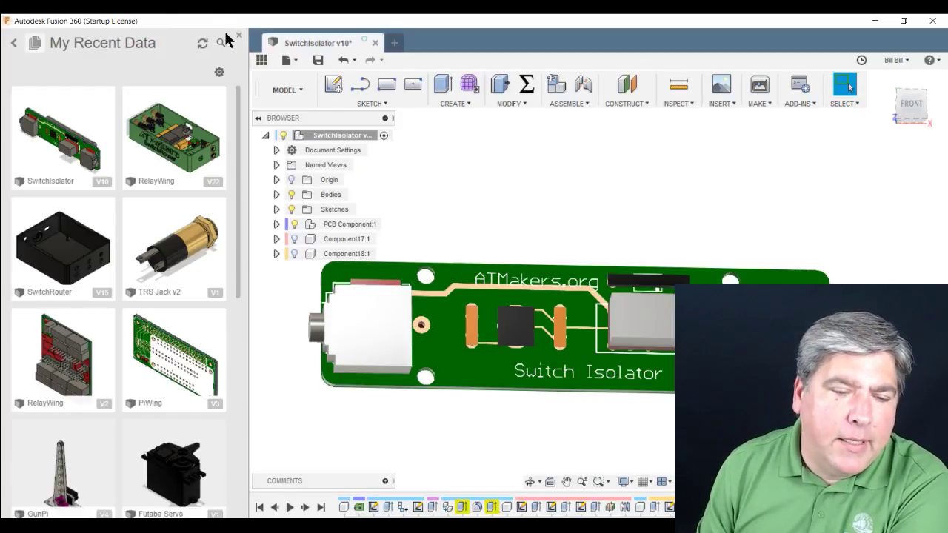
left_click(238, 35)
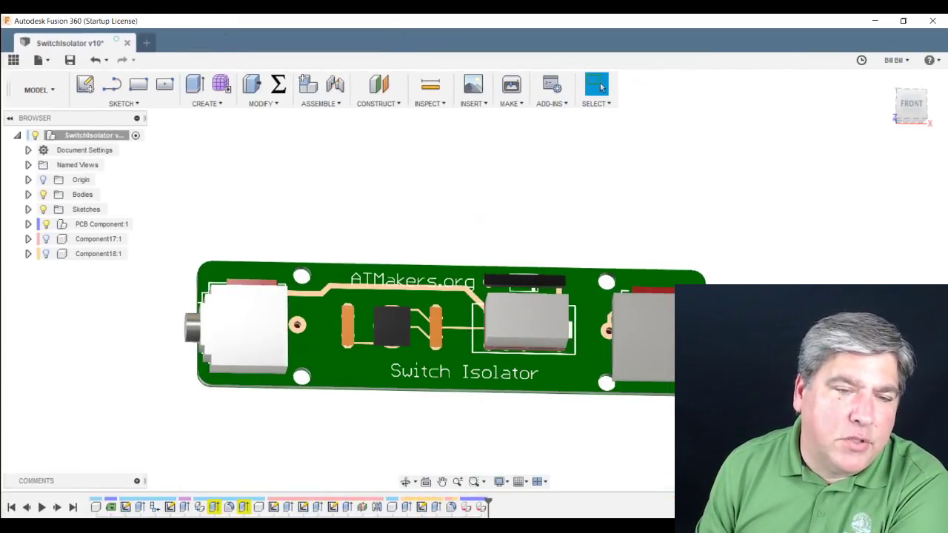